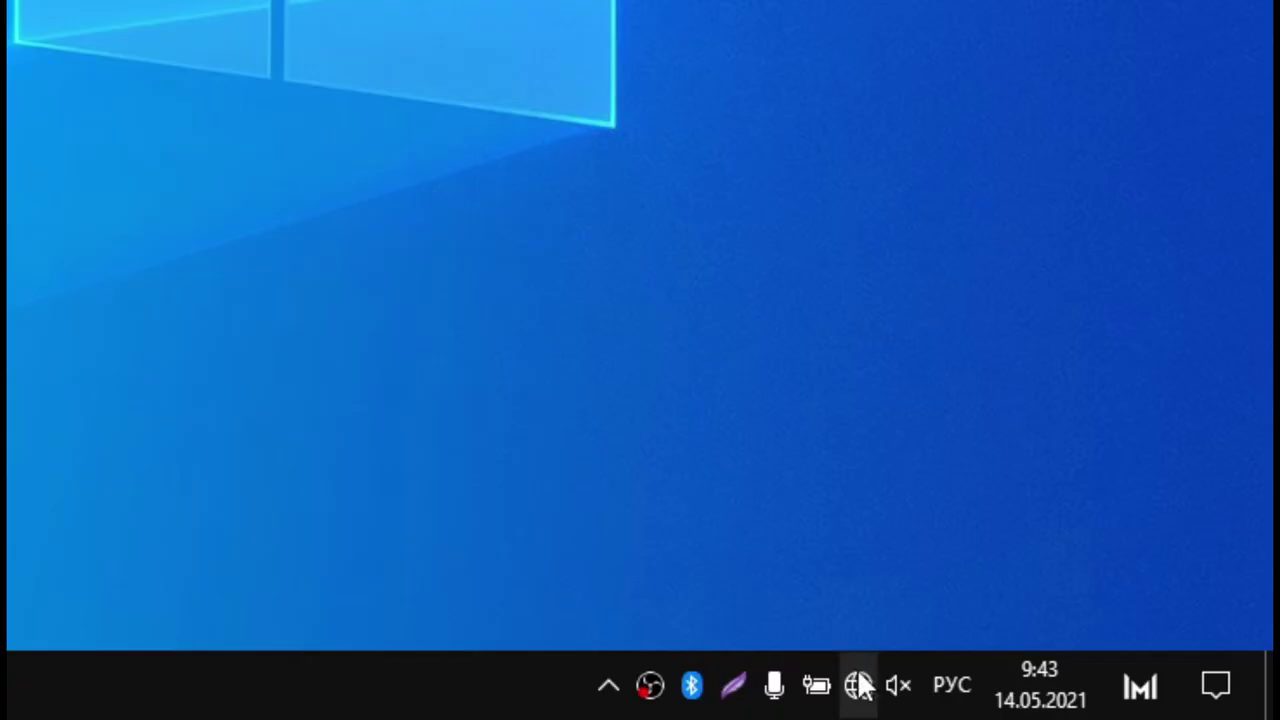
Step: Connect to the Megafon WiFi network with 'Подключаться автоматически' ticked
{"action": "left_click", "coordinate": [1120, 705]}
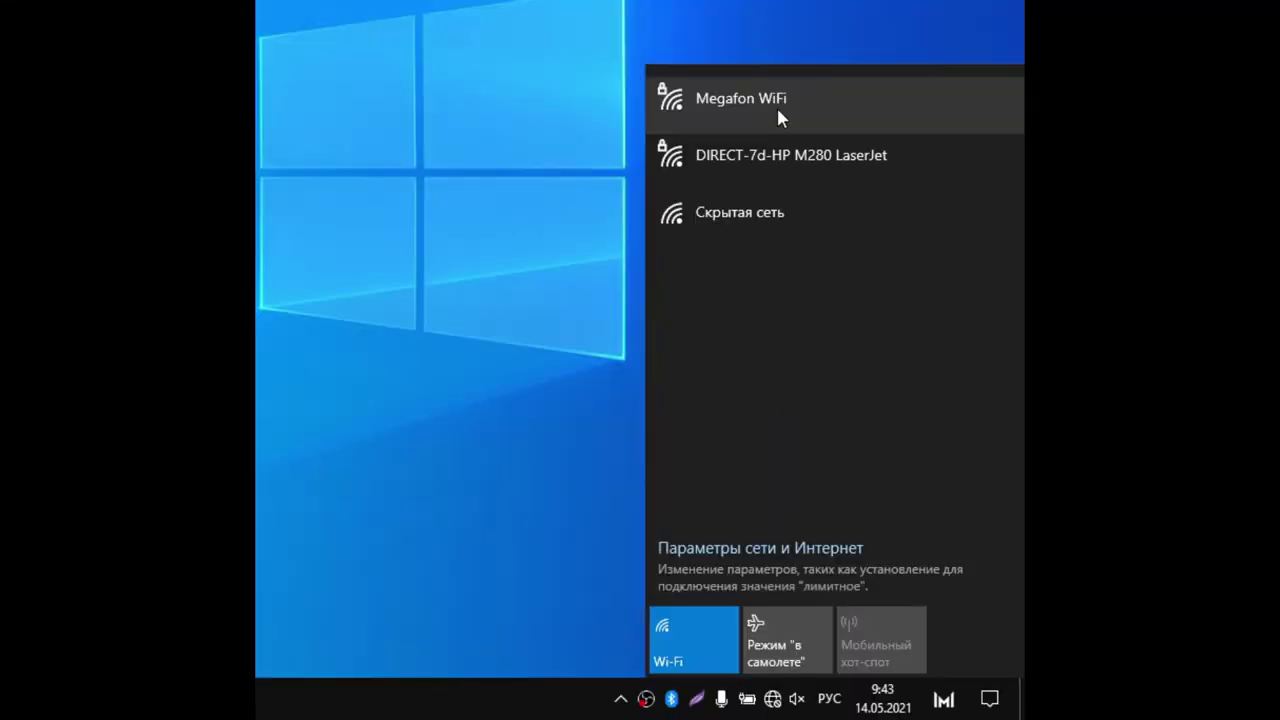
{"action": "left_click", "coordinate": [776, 104]}
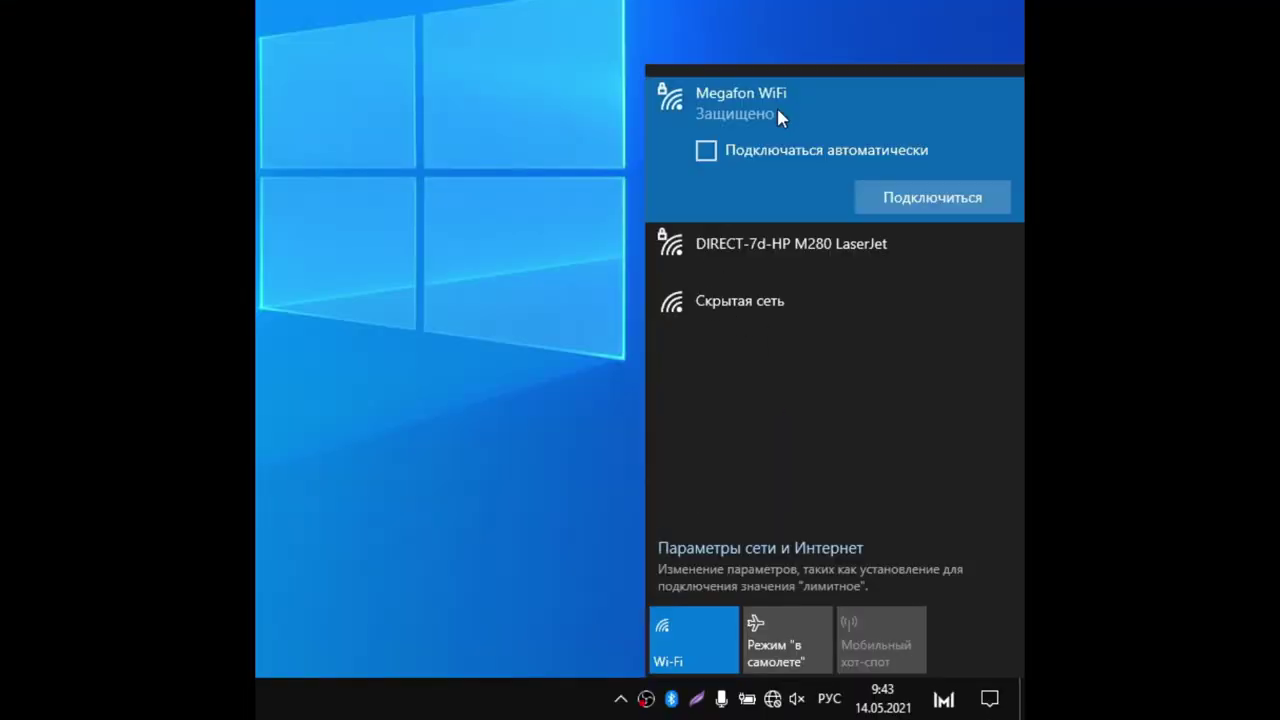
{"action": "left_click", "coordinate": [760, 150]}
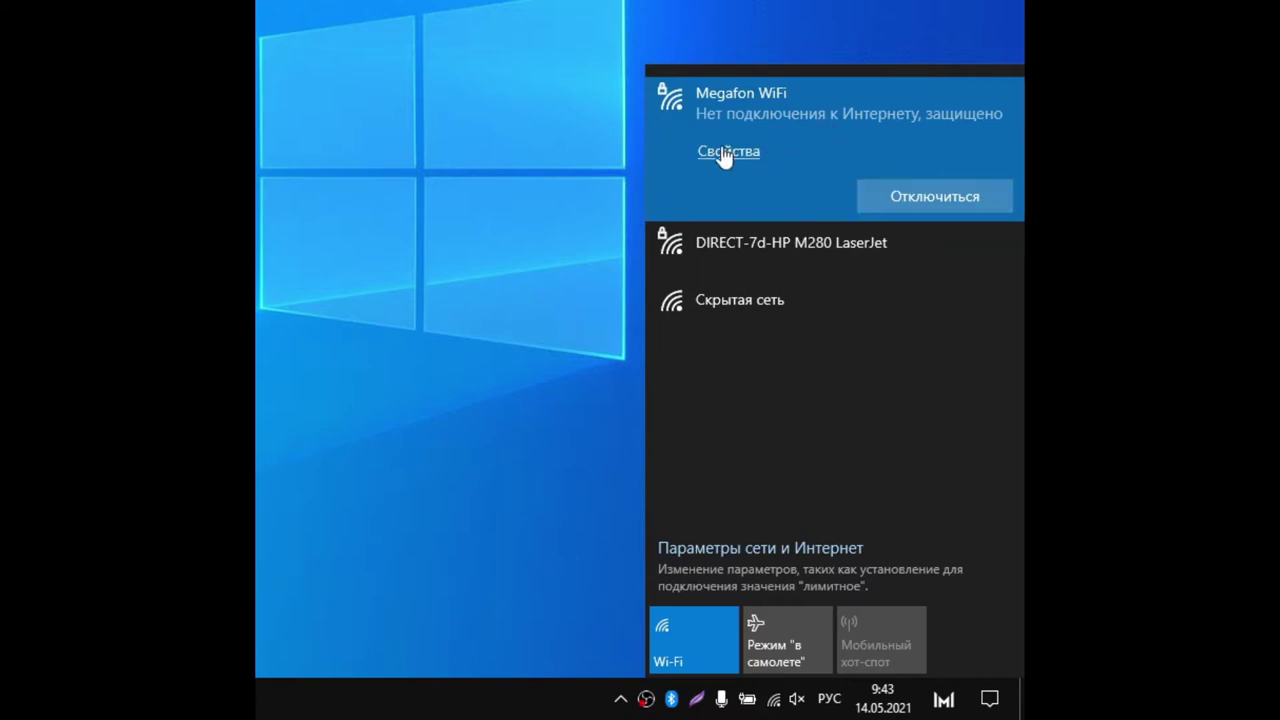
{"action": "left_click", "coordinate": [773, 699]}
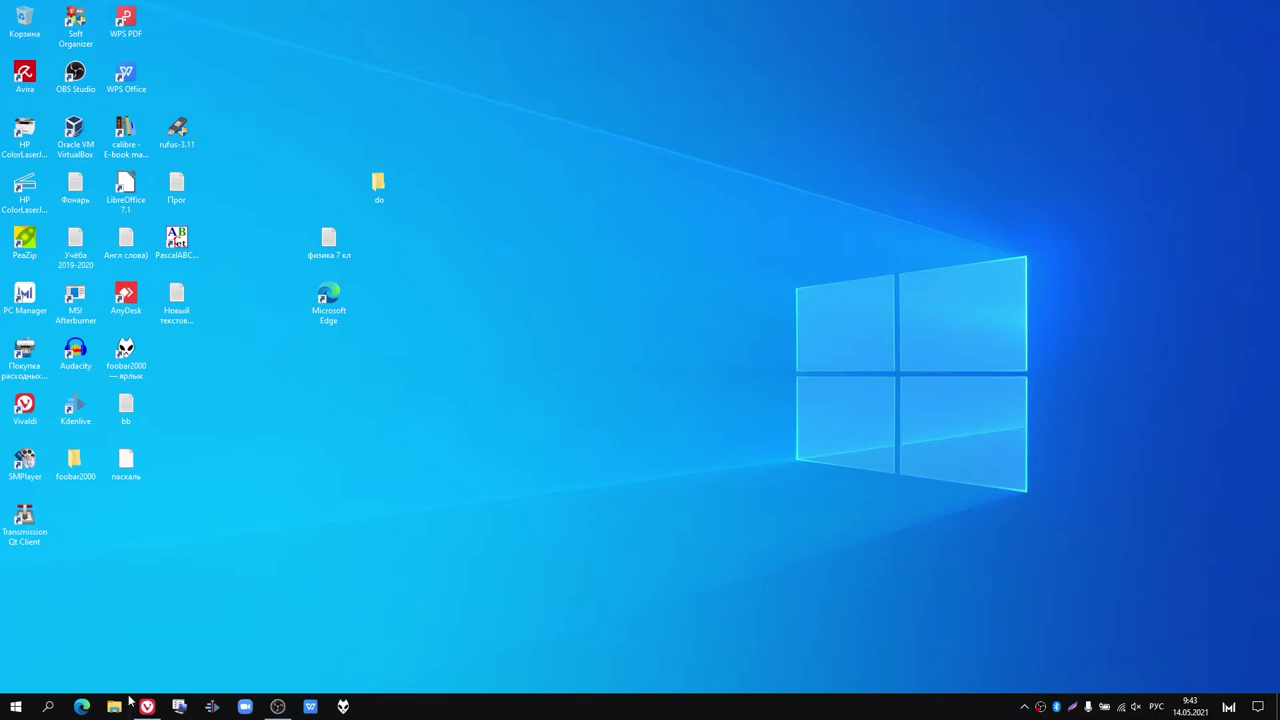
{"action": "left_click", "coordinate": [86, 705]}
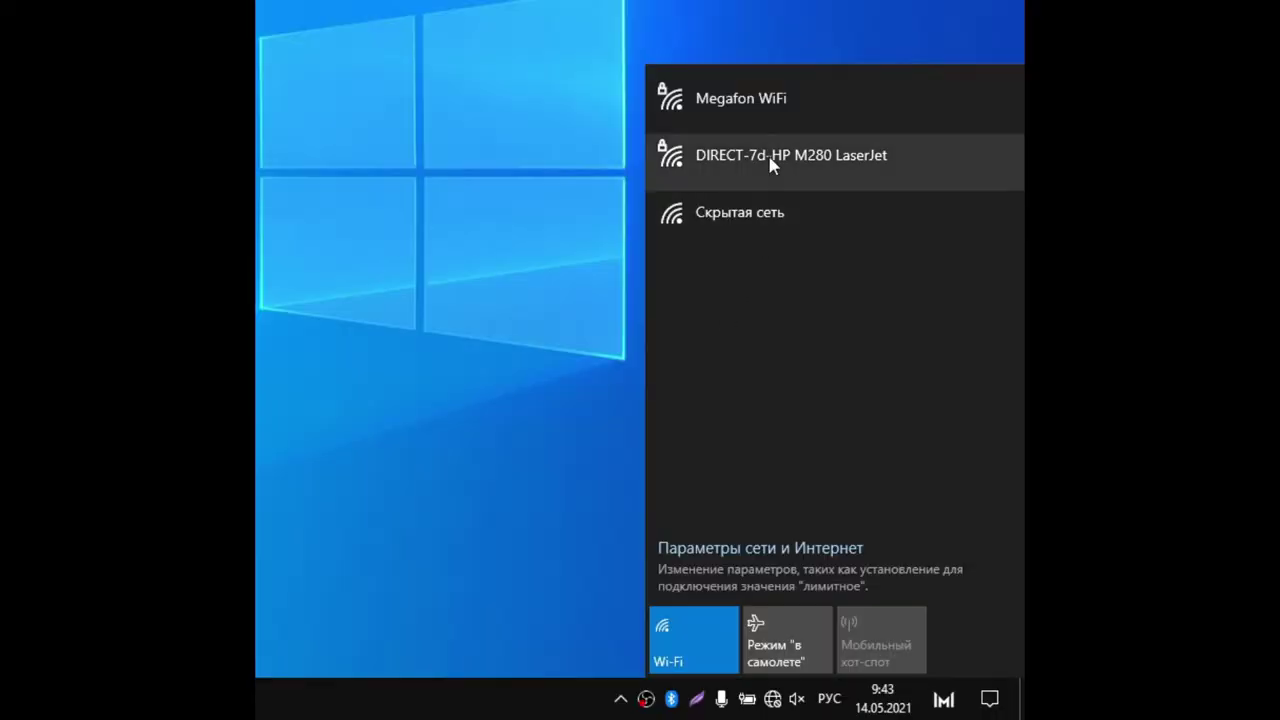
{"action": "left_click", "coordinate": [778, 106]}
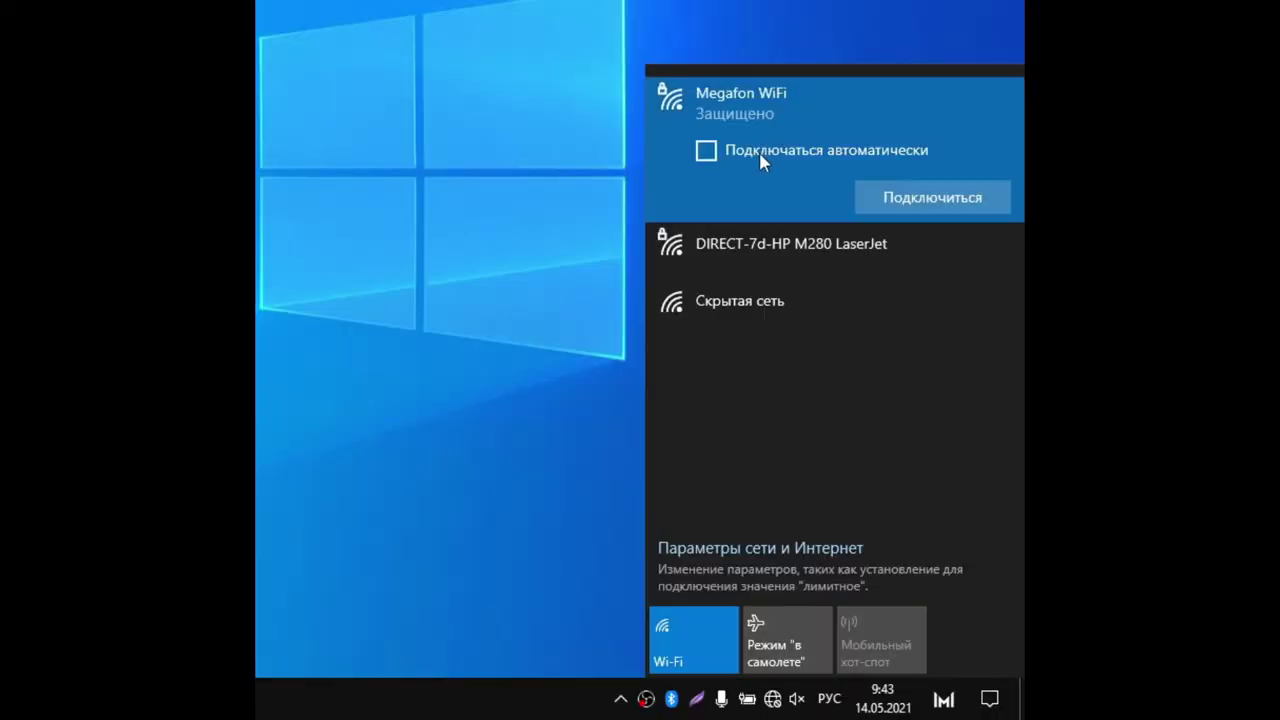
{"action": "left_click", "coordinate": [759, 151]}
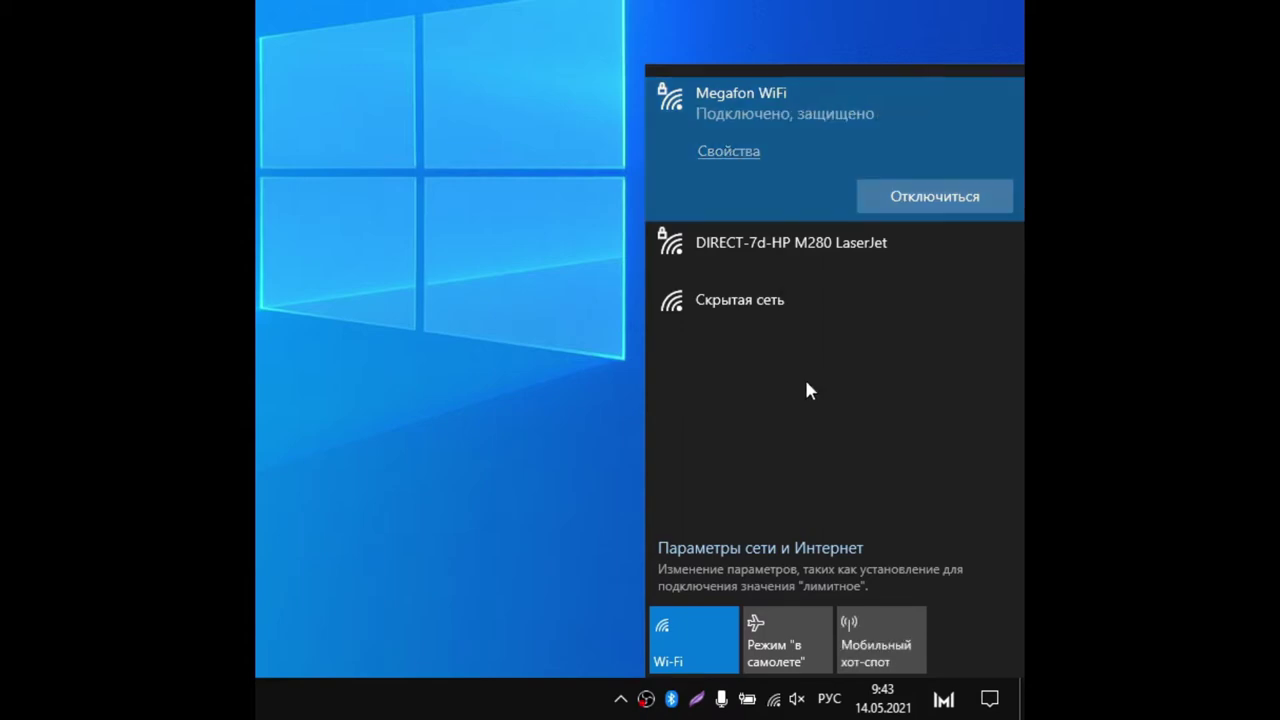
{"action": "left_click", "coordinate": [776, 105]}
{"action": "left_click", "coordinate": [763, 158]}
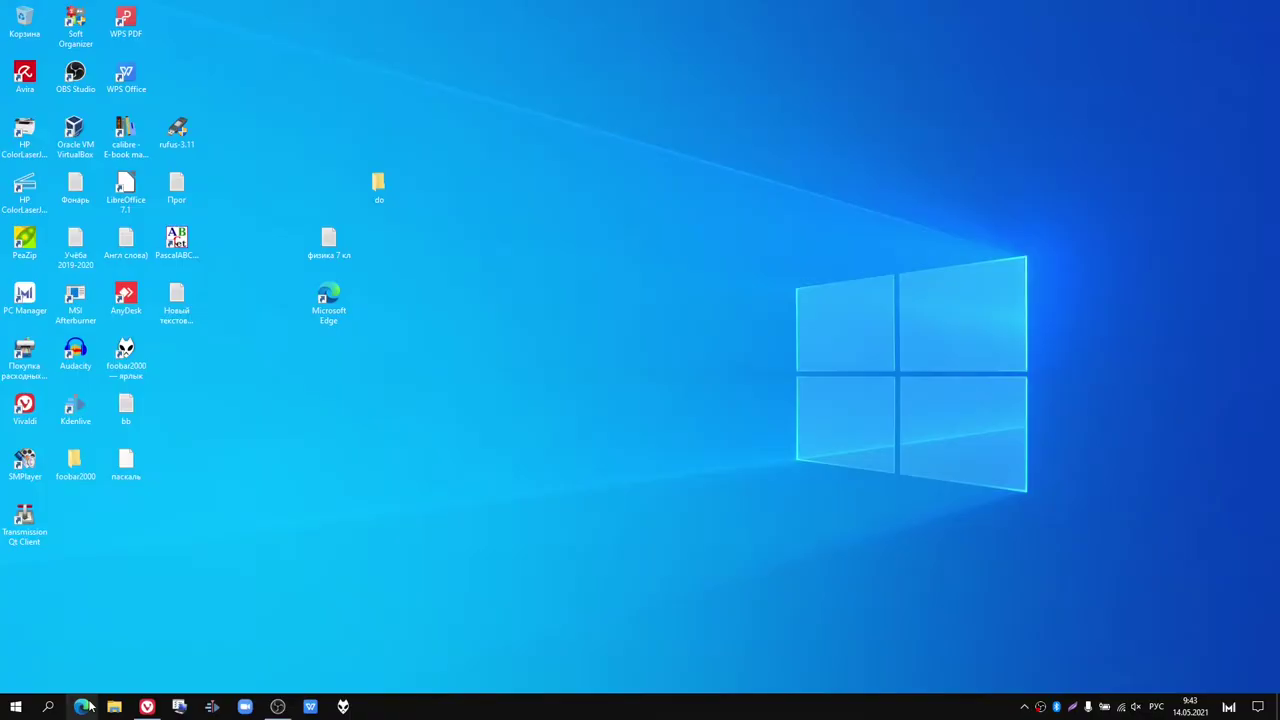
Step: Search Yandex in Edge for 'скачать lightshot', then select 'ghtshot' in the query to retype it
{"action": "left_click", "coordinate": [84, 706]}
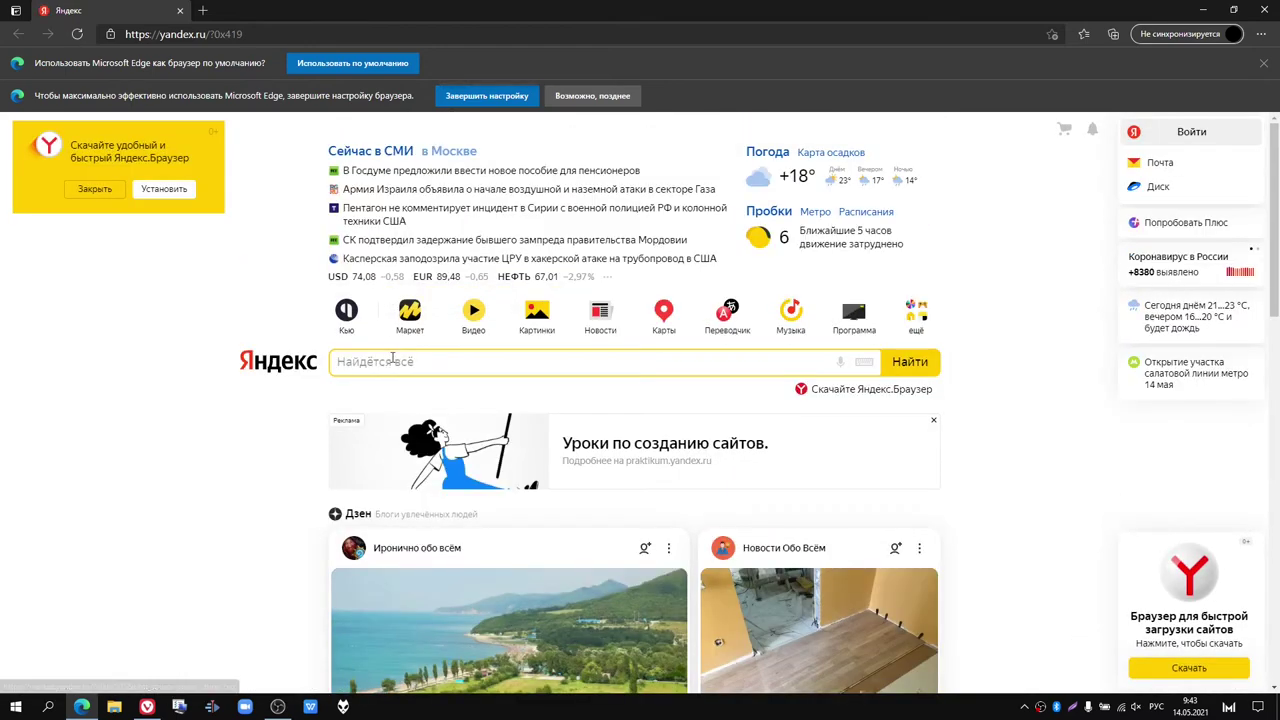
{"action": "left_click", "coordinate": [392, 361]}
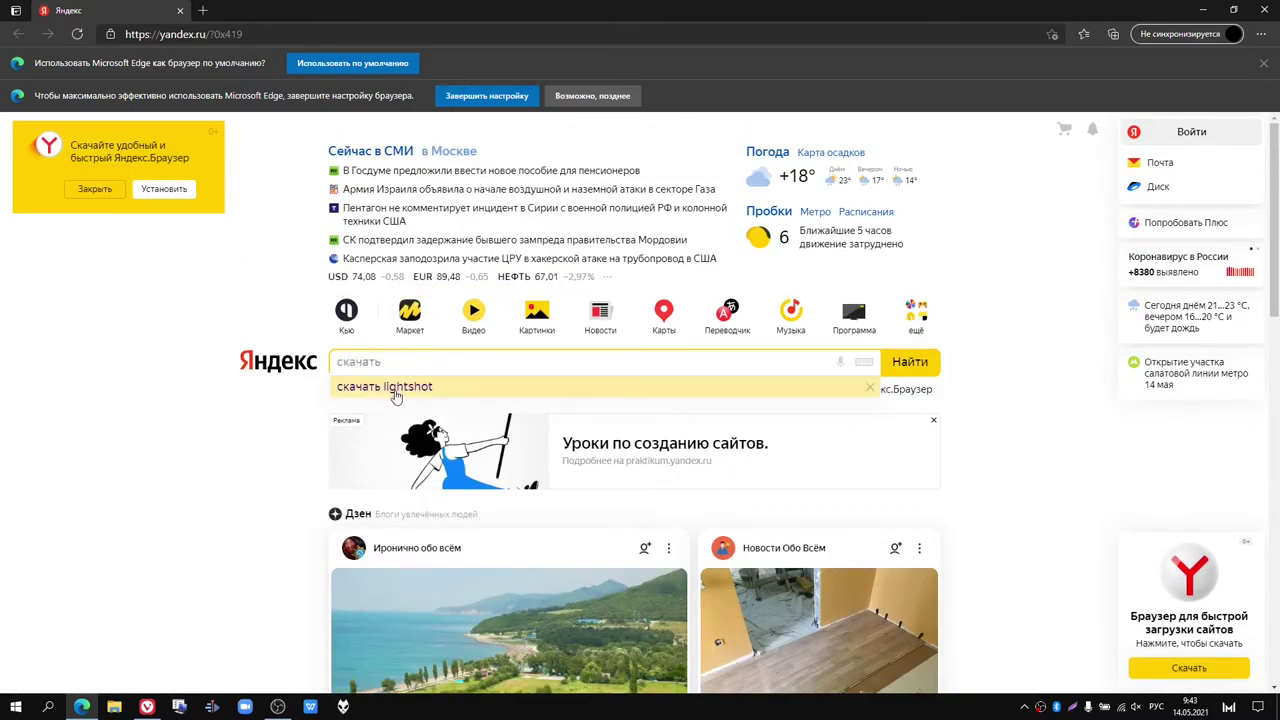
{"action": "left_click", "coordinate": [395, 386]}
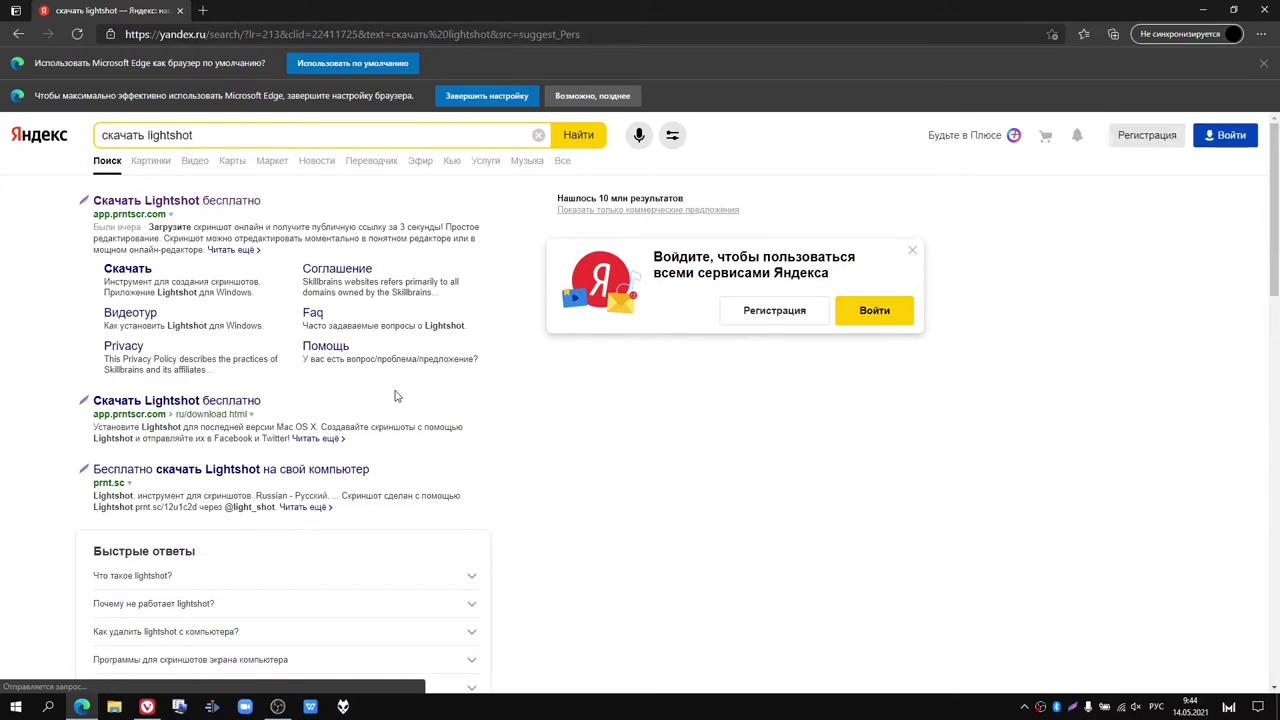
{"action": "scroll", "coordinate": [395, 396], "scroll_direction": "down", "scroll_amount": 1}
{"action": "scroll", "coordinate": [395, 396], "scroll_direction": "down", "scroll_amount": 2}
{"action": "scroll", "coordinate": [395, 396], "scroll_direction": "up", "scroll_amount": 4}
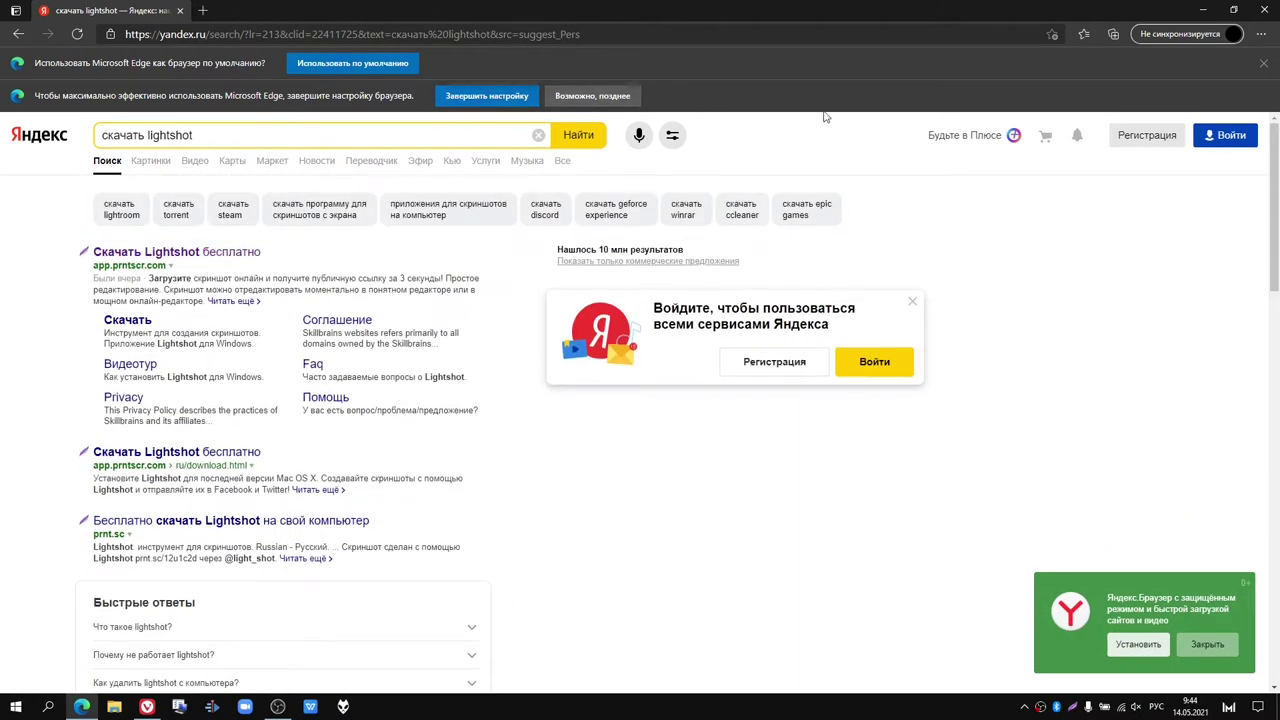
{"action": "left_click_drag", "start_coordinate": [207, 134], "coordinate": [158, 133]}
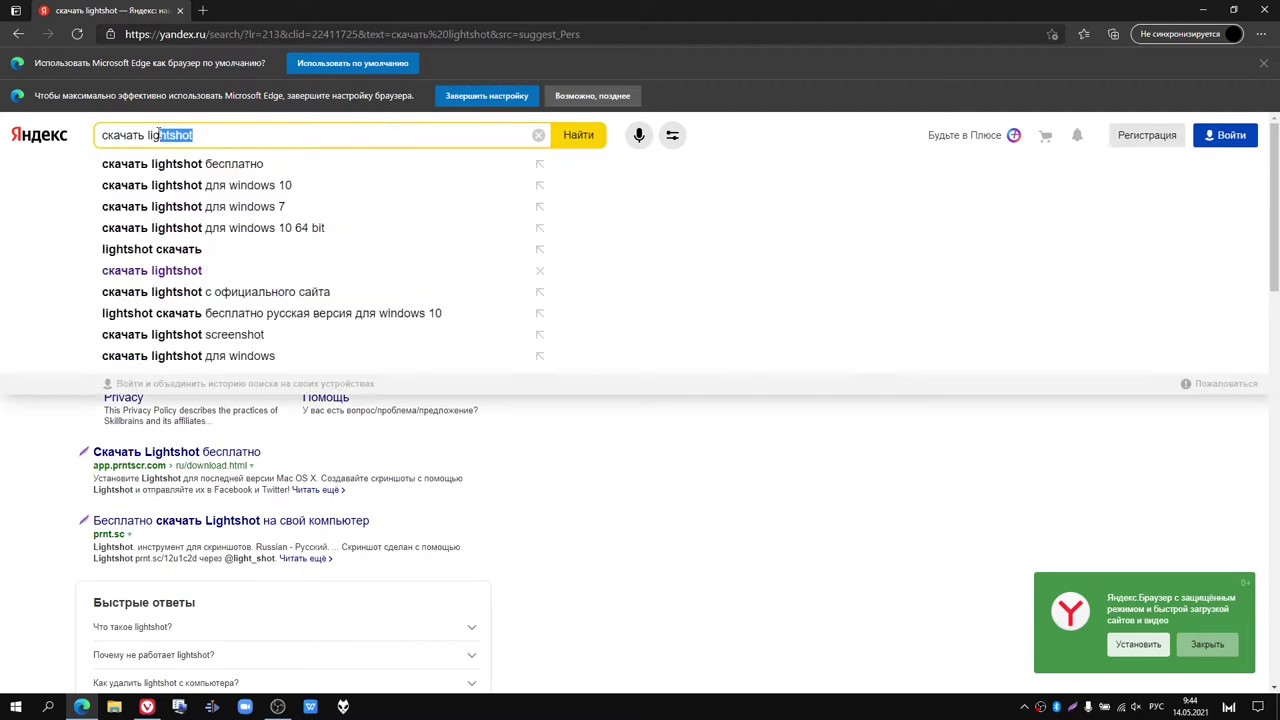
Step: Search 'скачать libreoffice', open the official Download LibreOffice page, then return to the Yandex tab
{"action": "type", "text": "ику"}
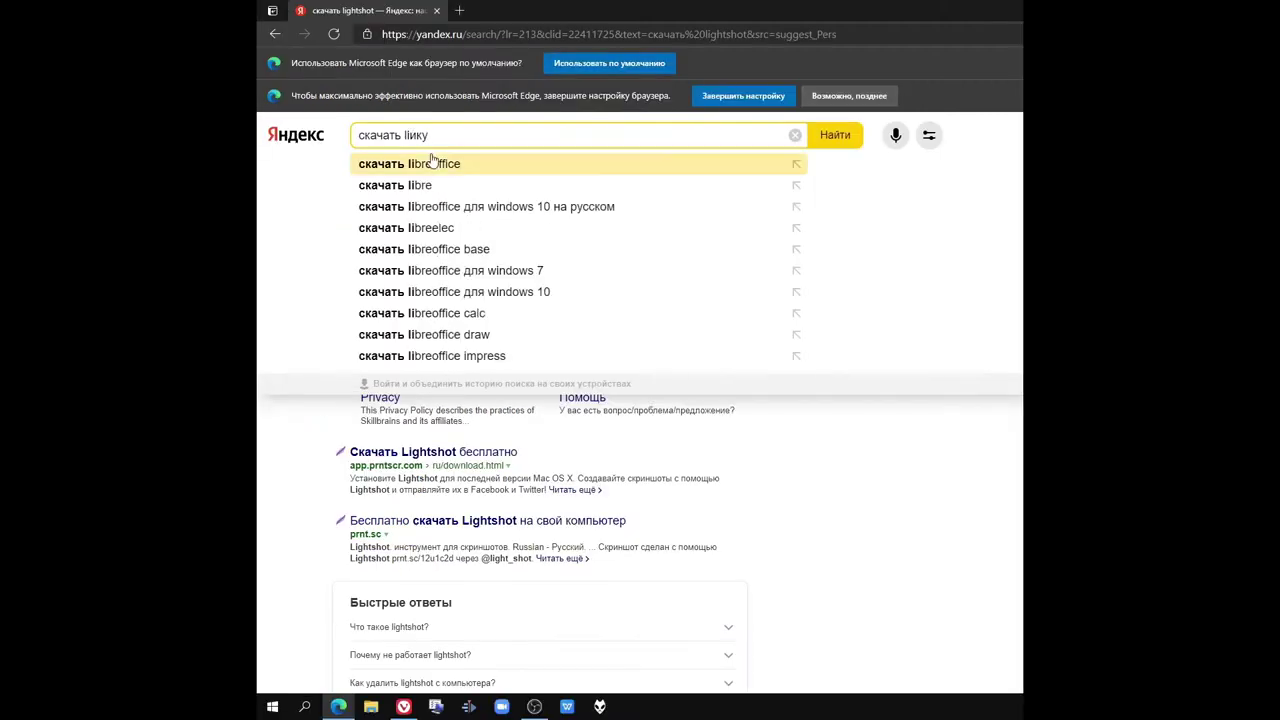
{"action": "left_click", "coordinate": [432, 163]}
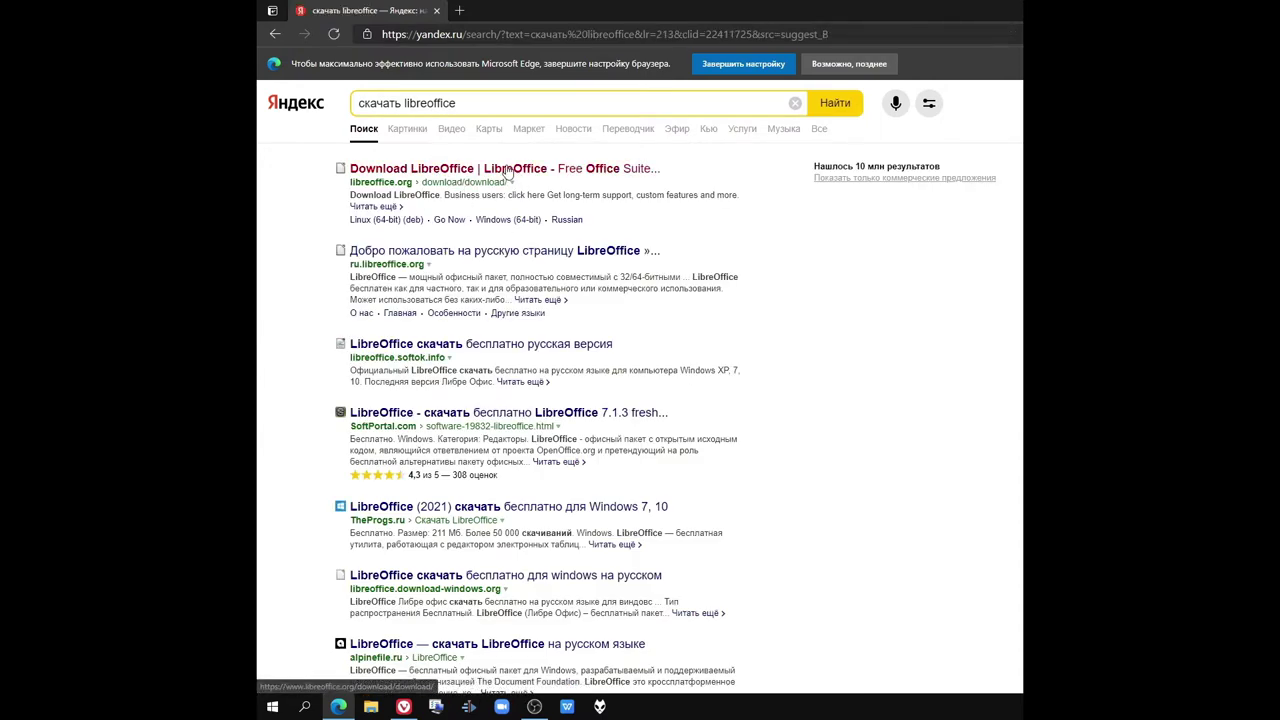
{"action": "left_click", "coordinate": [507, 170]}
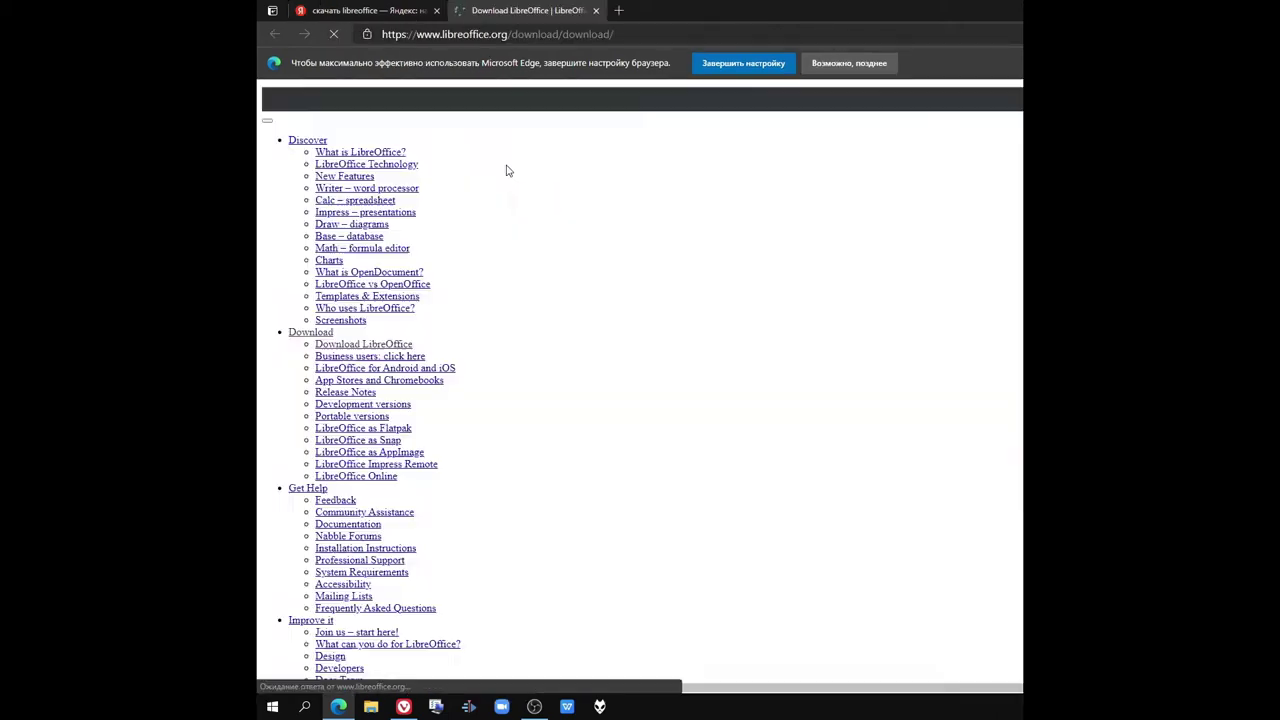
{"action": "scroll", "coordinate": [733, 327], "scroll_direction": "down", "scroll_amount": 1}
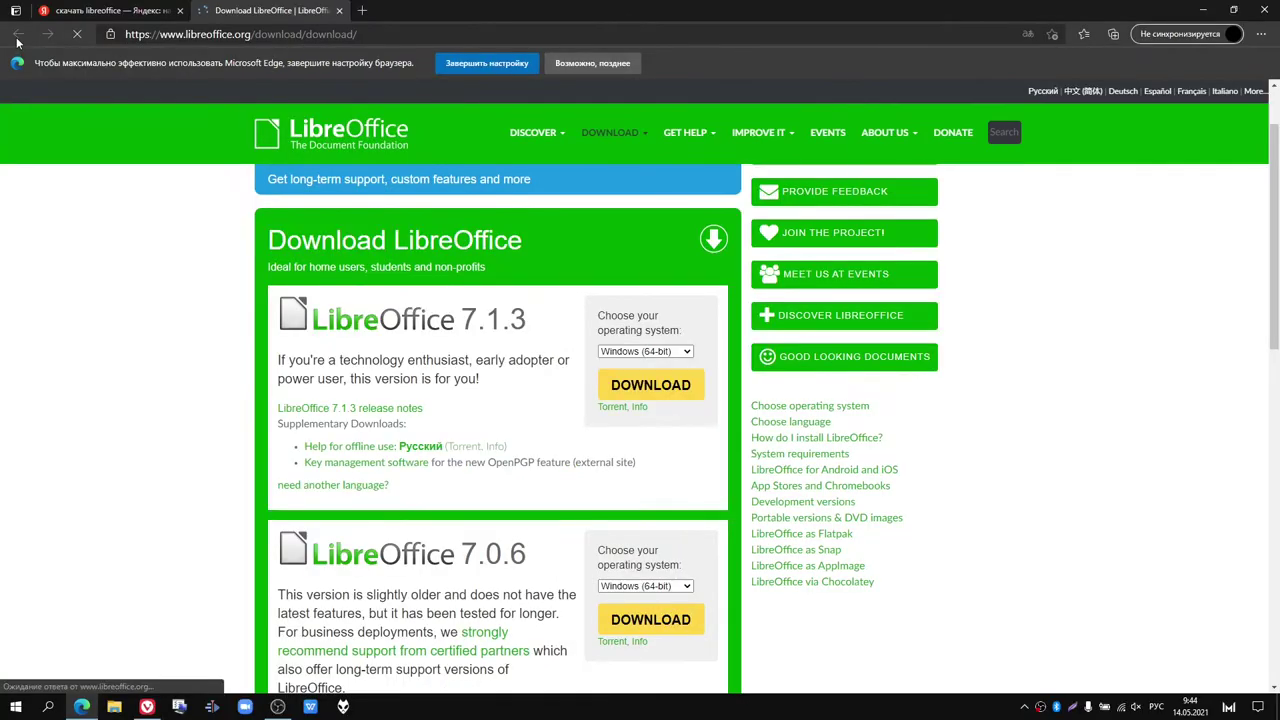
{"action": "left_click", "coordinate": [120, 10]}
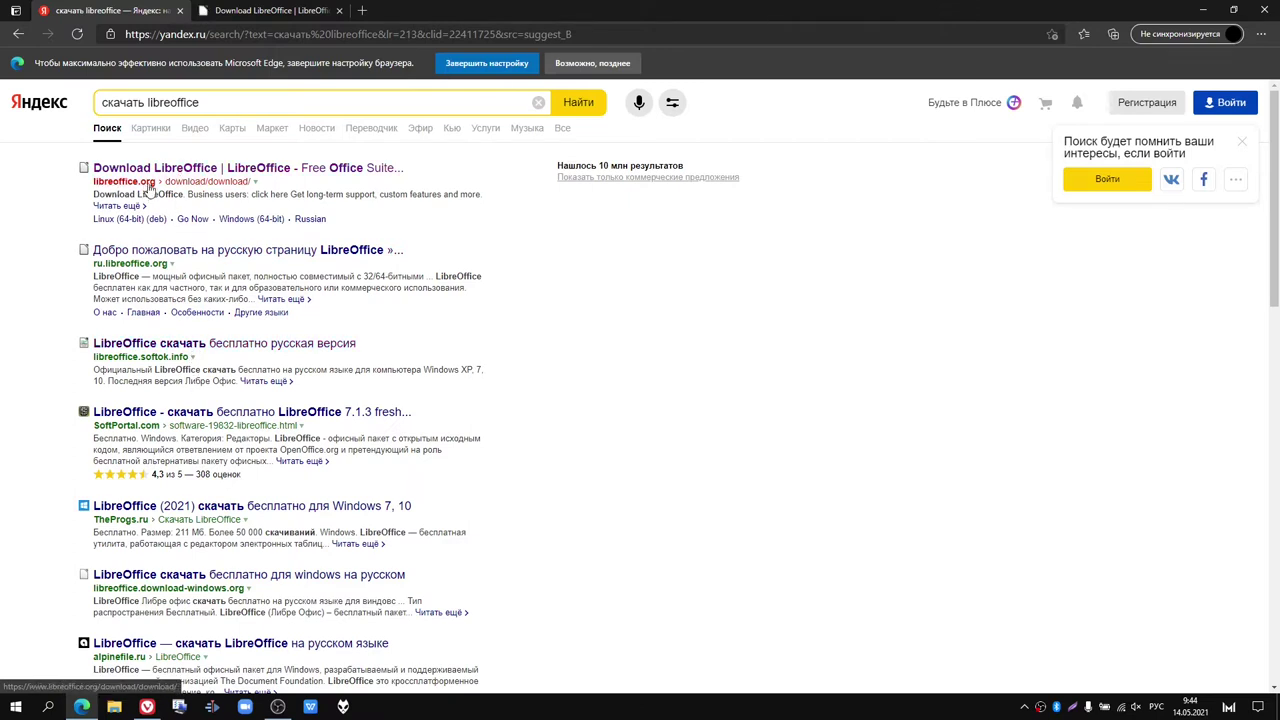
Step: Reopen the LibreOffice download page and translate the 7.1.3 sentence into Russian
{"action": "left_click", "coordinate": [160, 168]}
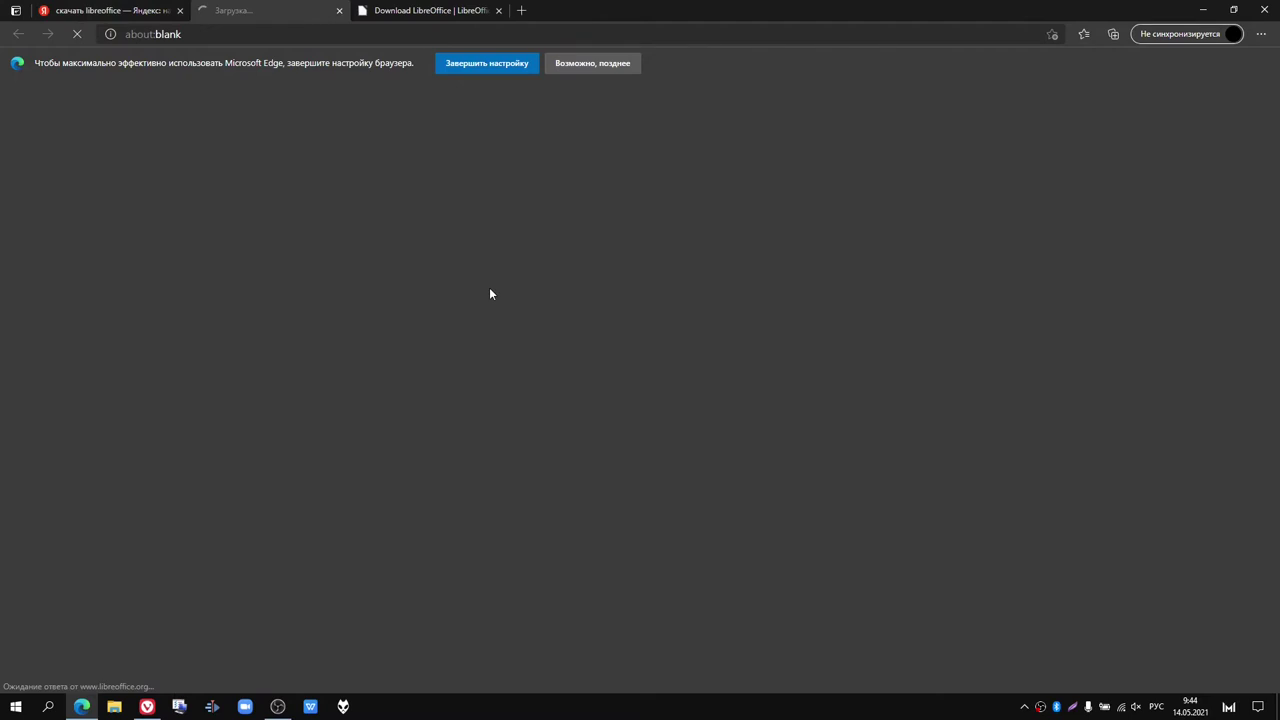
{"action": "scroll", "coordinate": [489, 293], "scroll_direction": "down", "scroll_amount": 3}
{"action": "scroll", "coordinate": [489, 293], "scroll_direction": "up", "scroll_amount": 2}
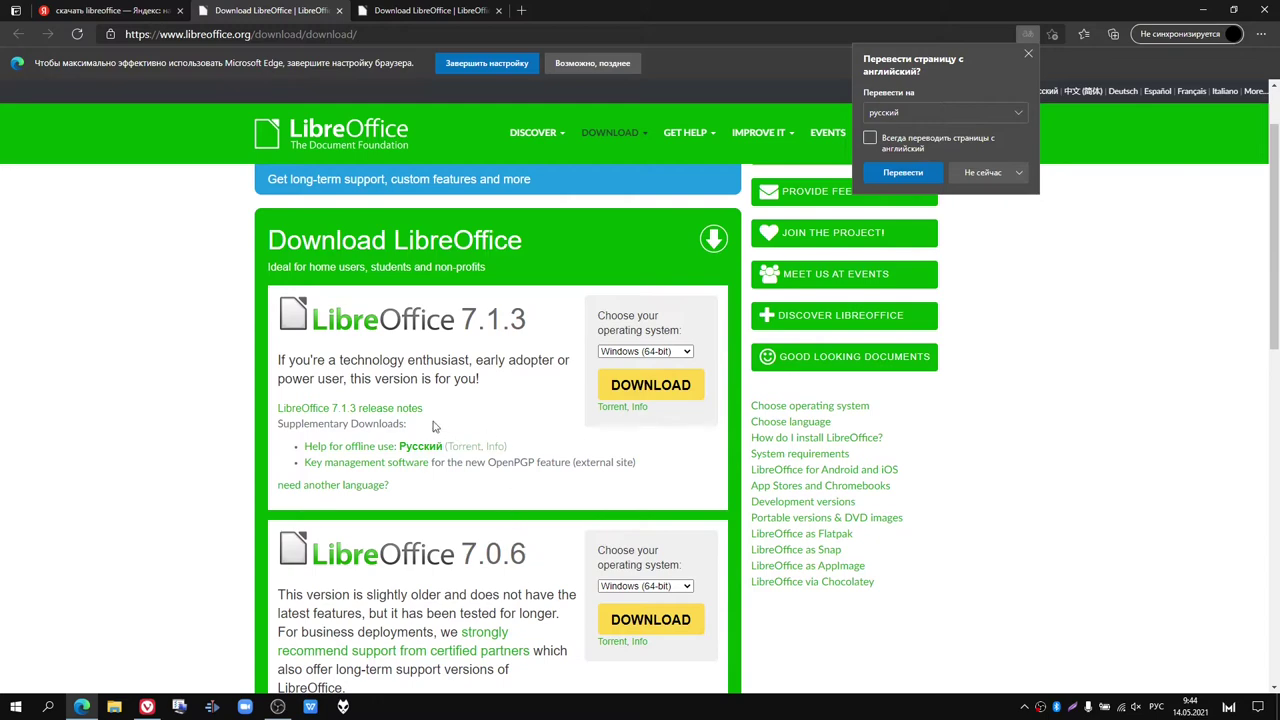
{"action": "scroll", "coordinate": [478, 287], "scroll_direction": "down", "scroll_amount": 1}
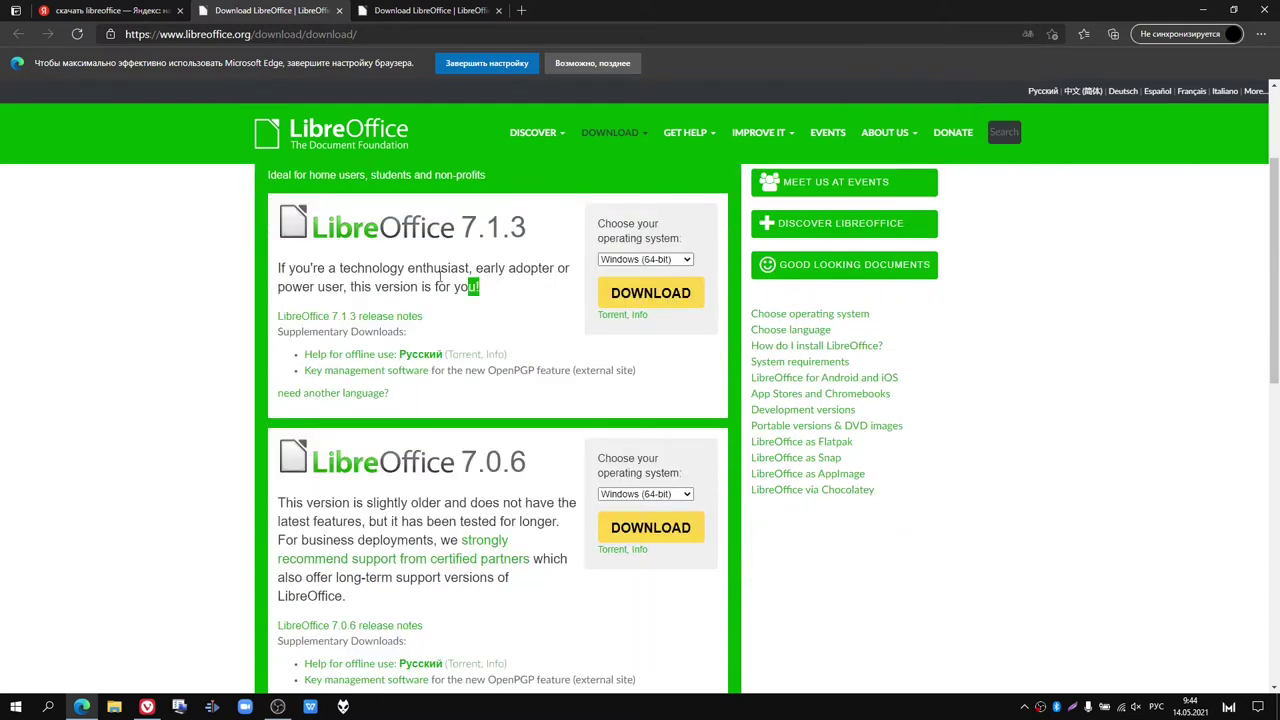
{"action": "left_click_drag", "start_coordinate": [480, 287], "coordinate": [289, 270]}
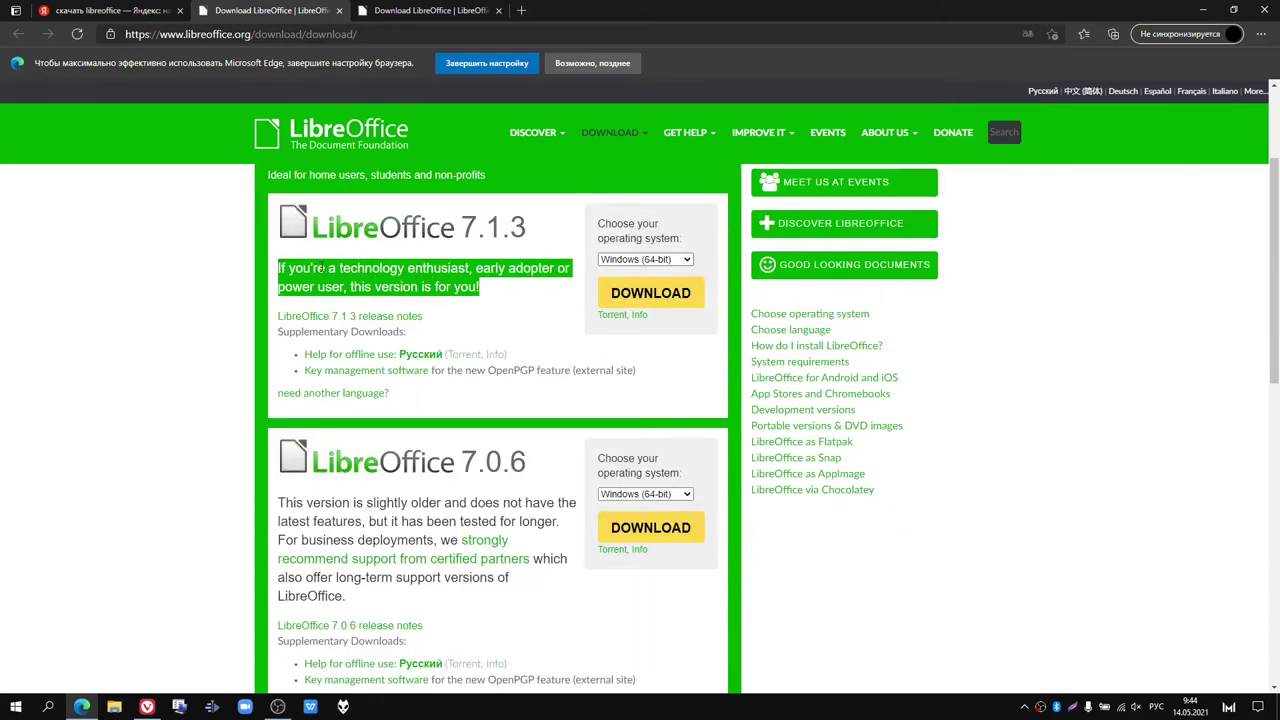
{"action": "right_click", "coordinate": [321, 267]}
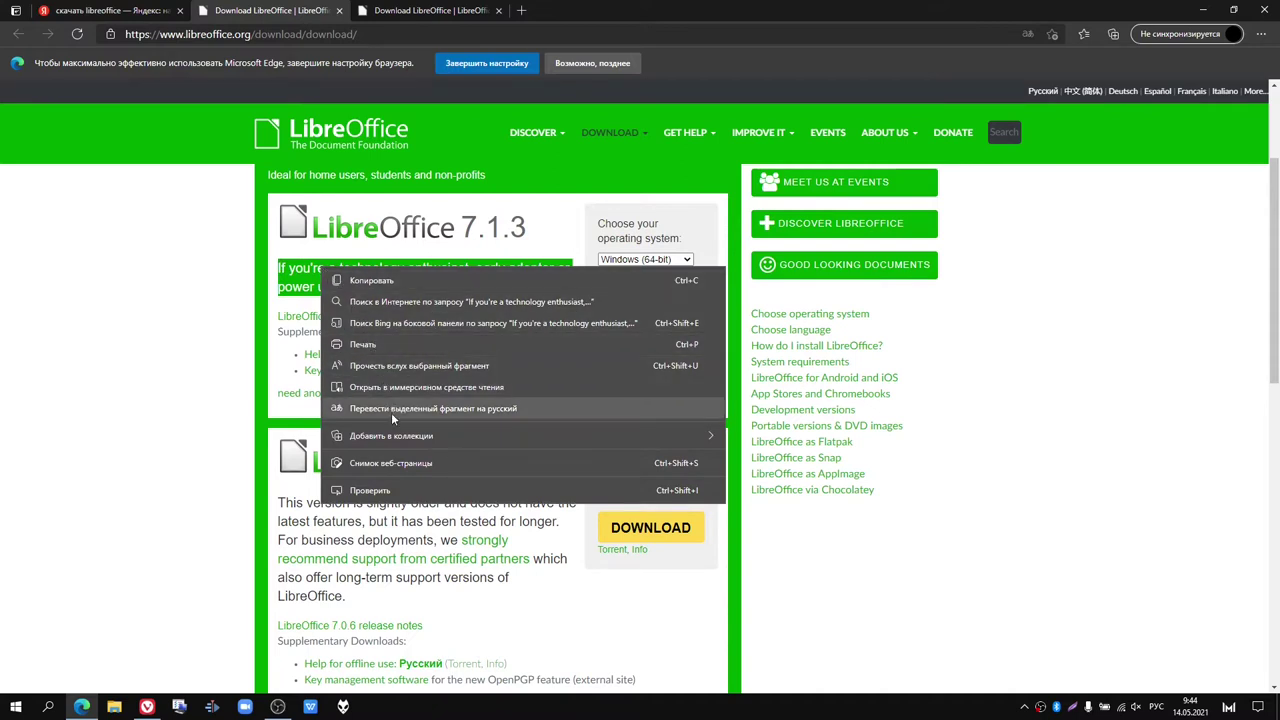
{"action": "left_click", "coordinate": [401, 409]}
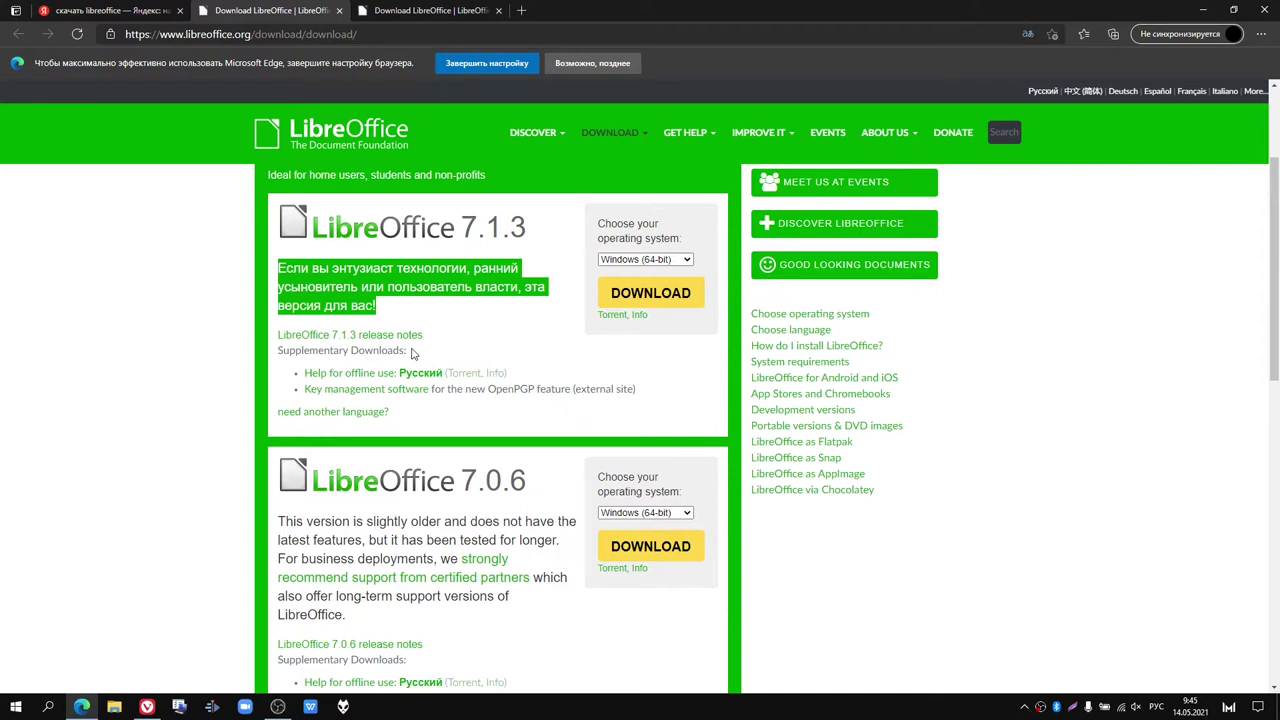
Step: Clear the text selection and open a new blank tab
{"action": "left_click", "coordinate": [462, 334]}
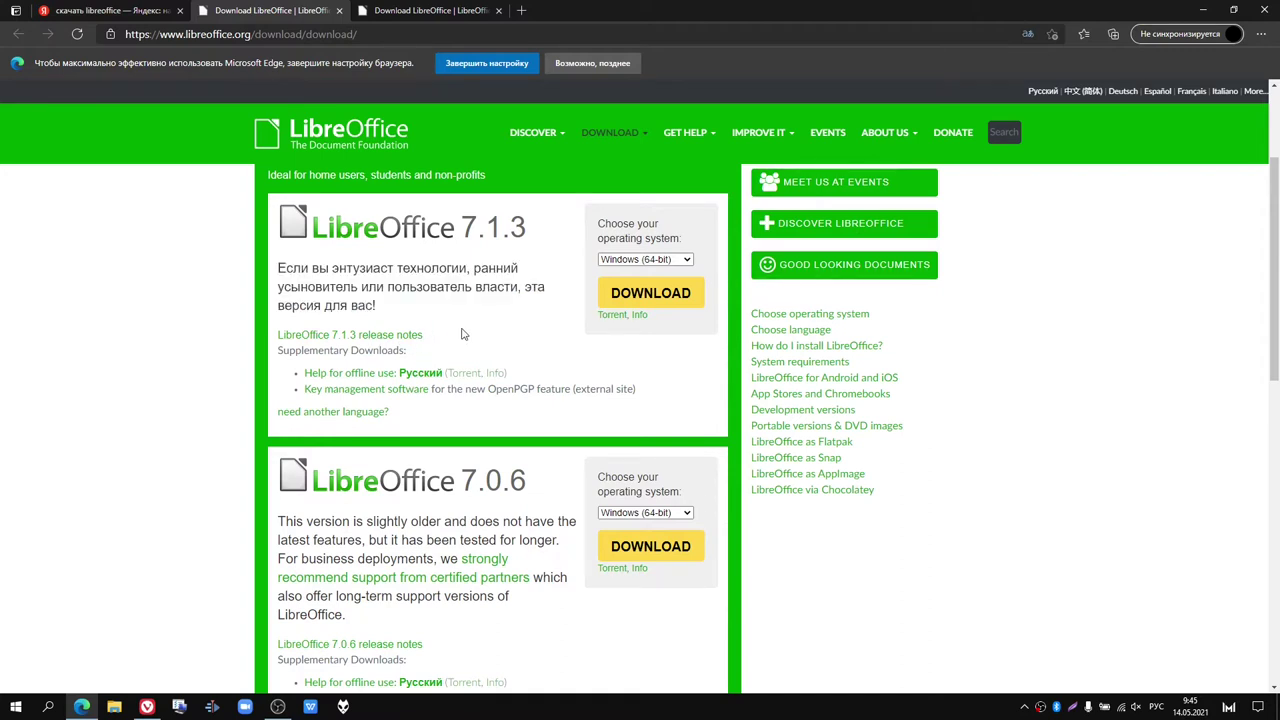
{"action": "scroll", "coordinate": [462, 334], "scroll_direction": "down", "scroll_amount": 2}
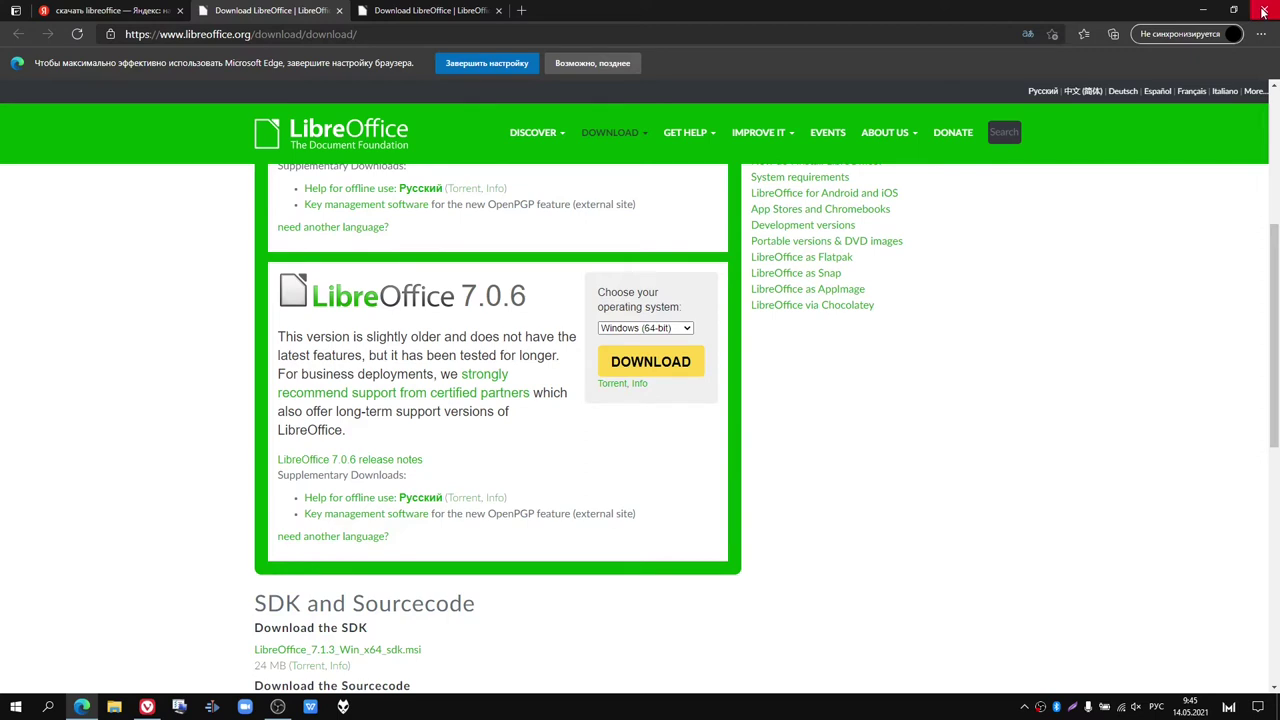
{"action": "left_click", "coordinate": [521, 11]}
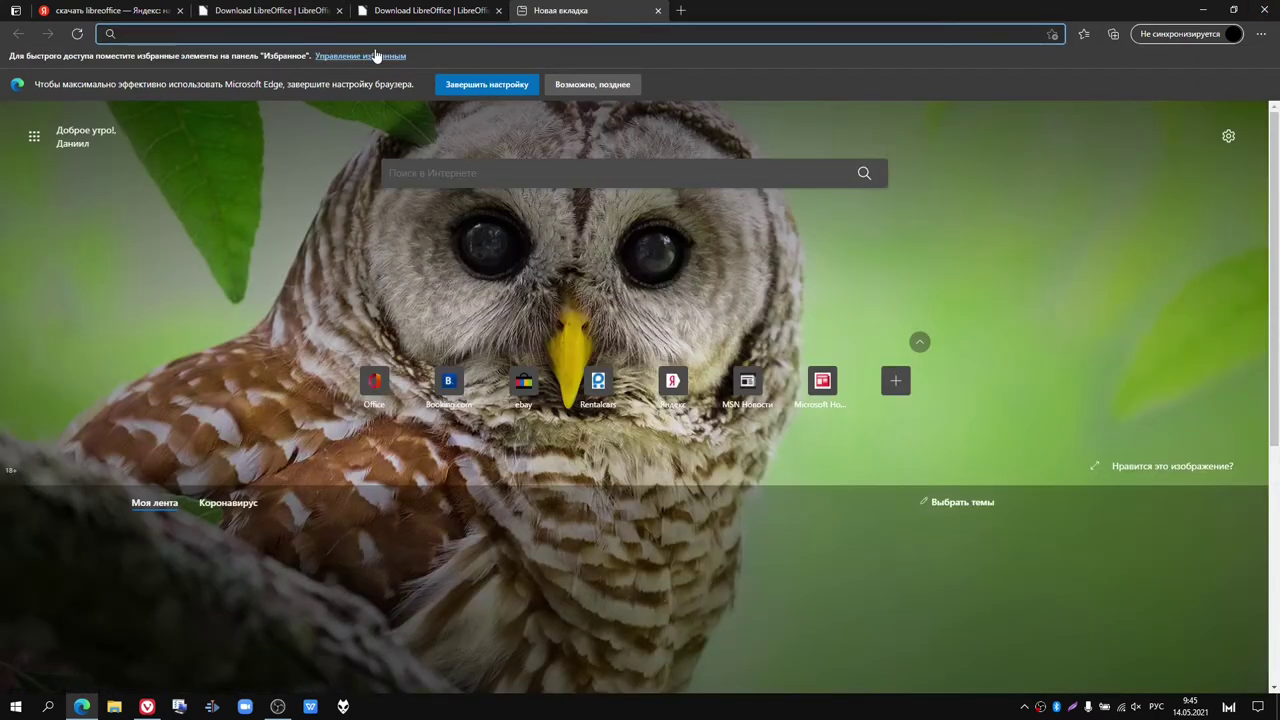
Step: Search Yandex for 'Virustotal' from the new tab's search field
{"action": "left_click", "coordinate": [454, 175]}
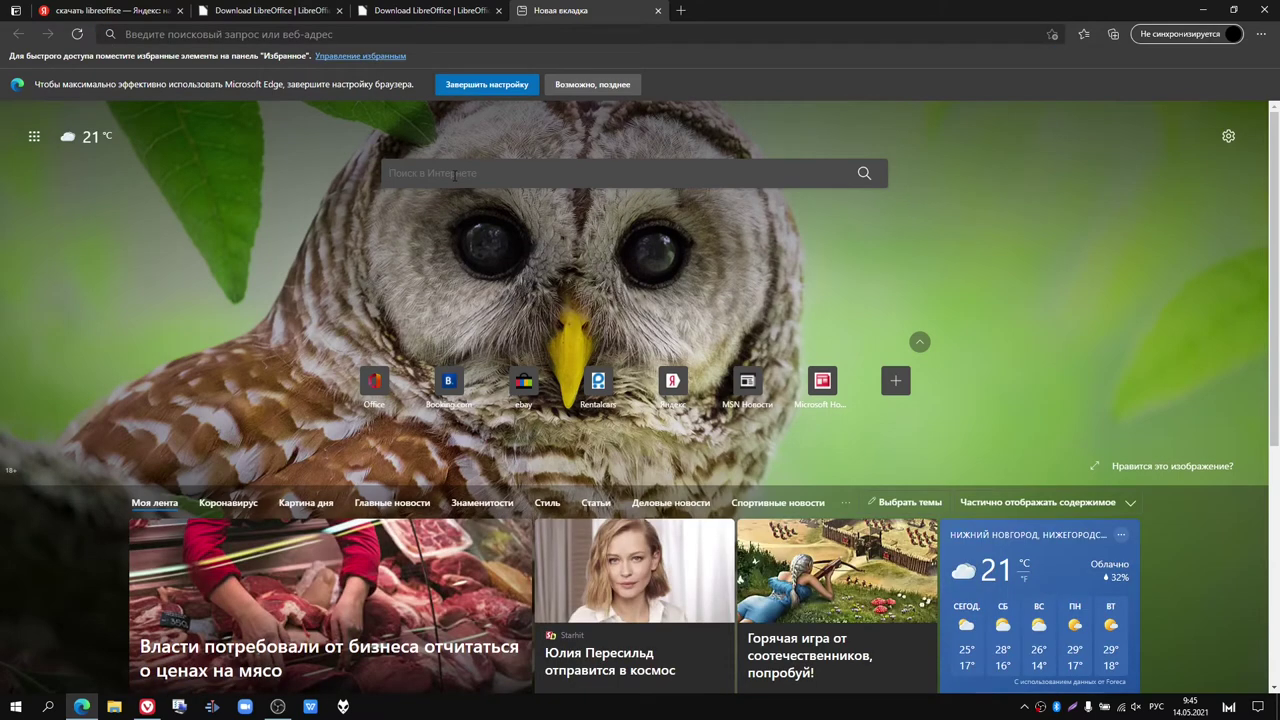
{"action": "type", "text": "М"}
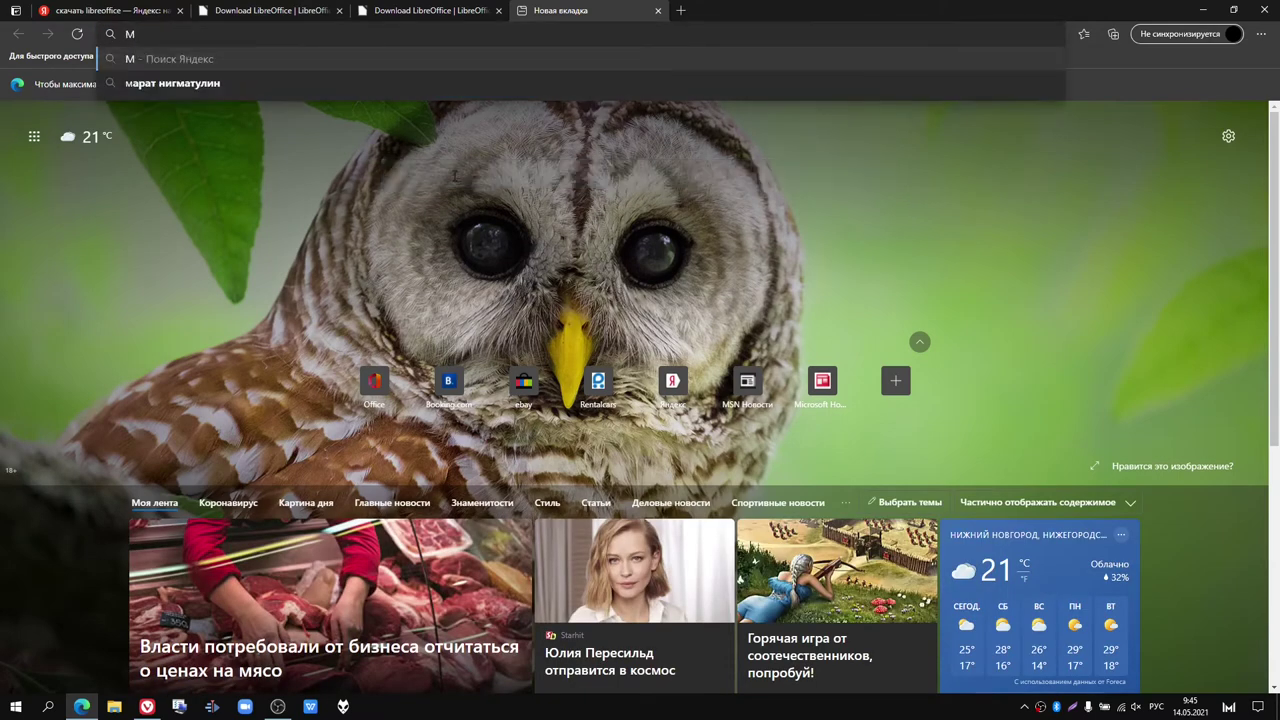
{"action": "key", "text": "BackSpace"}
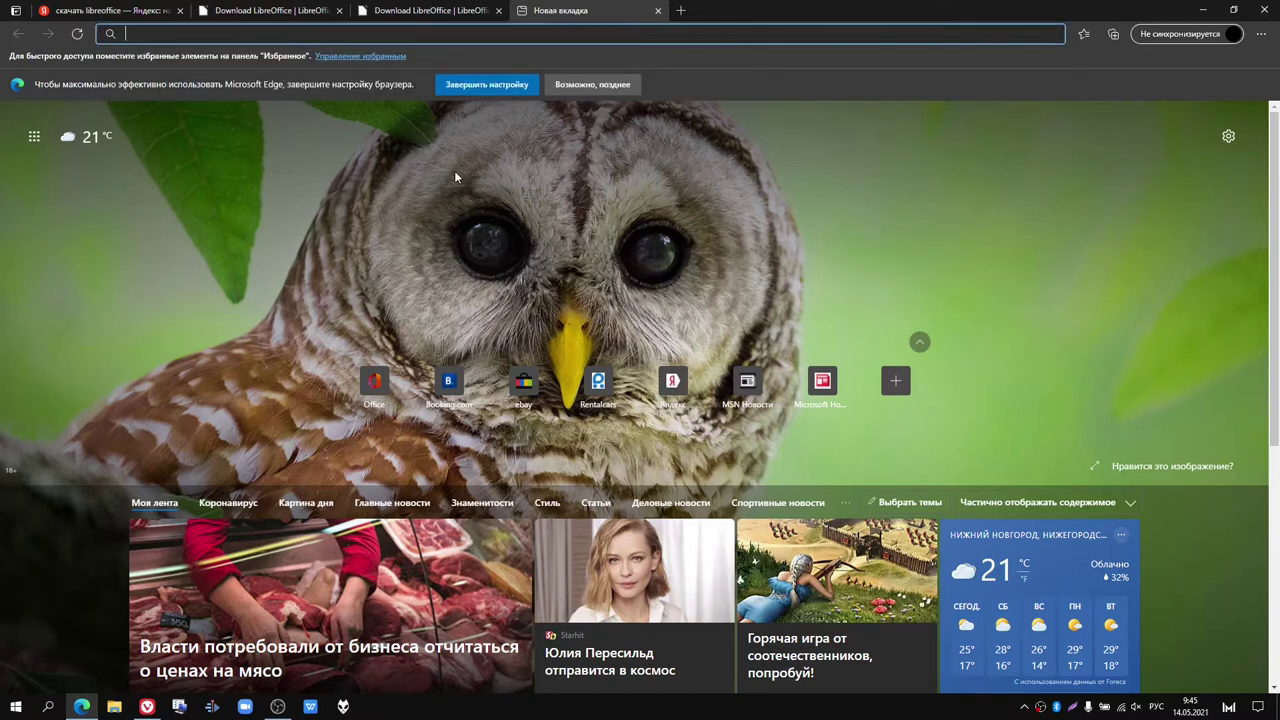
{"action": "type", "text": "V"}
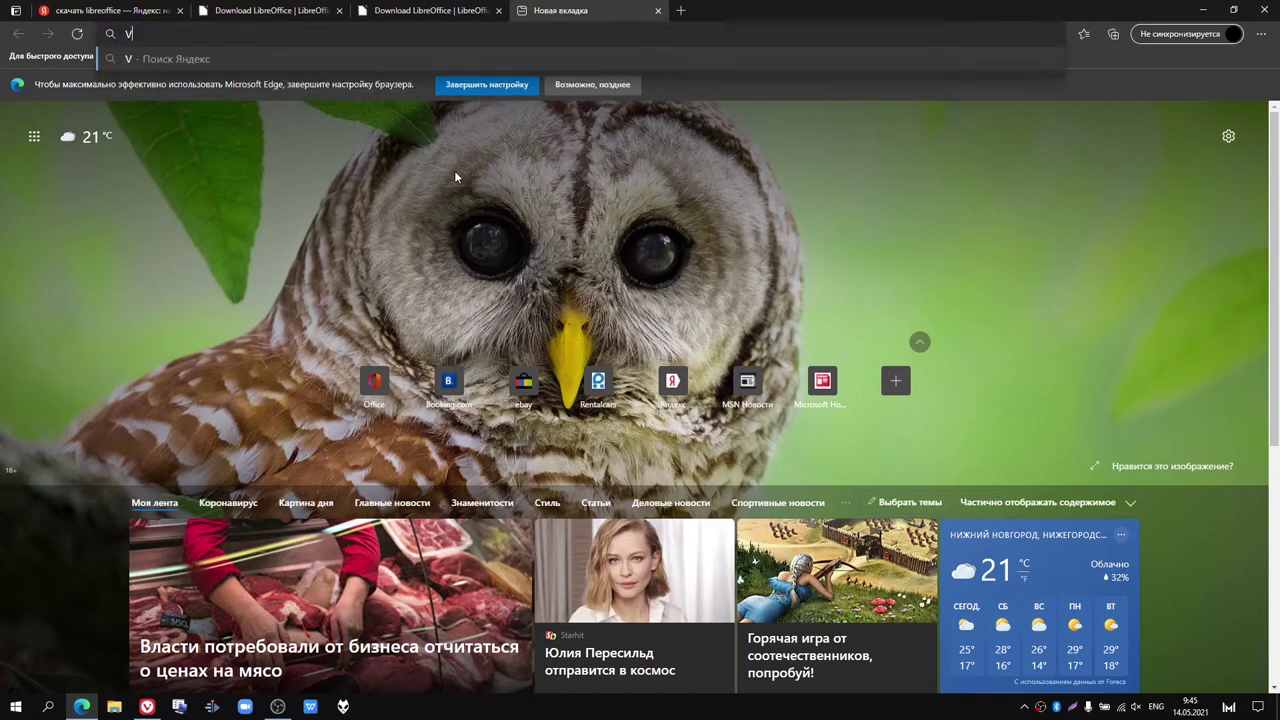
{"action": "type", "text": "irustotal"}
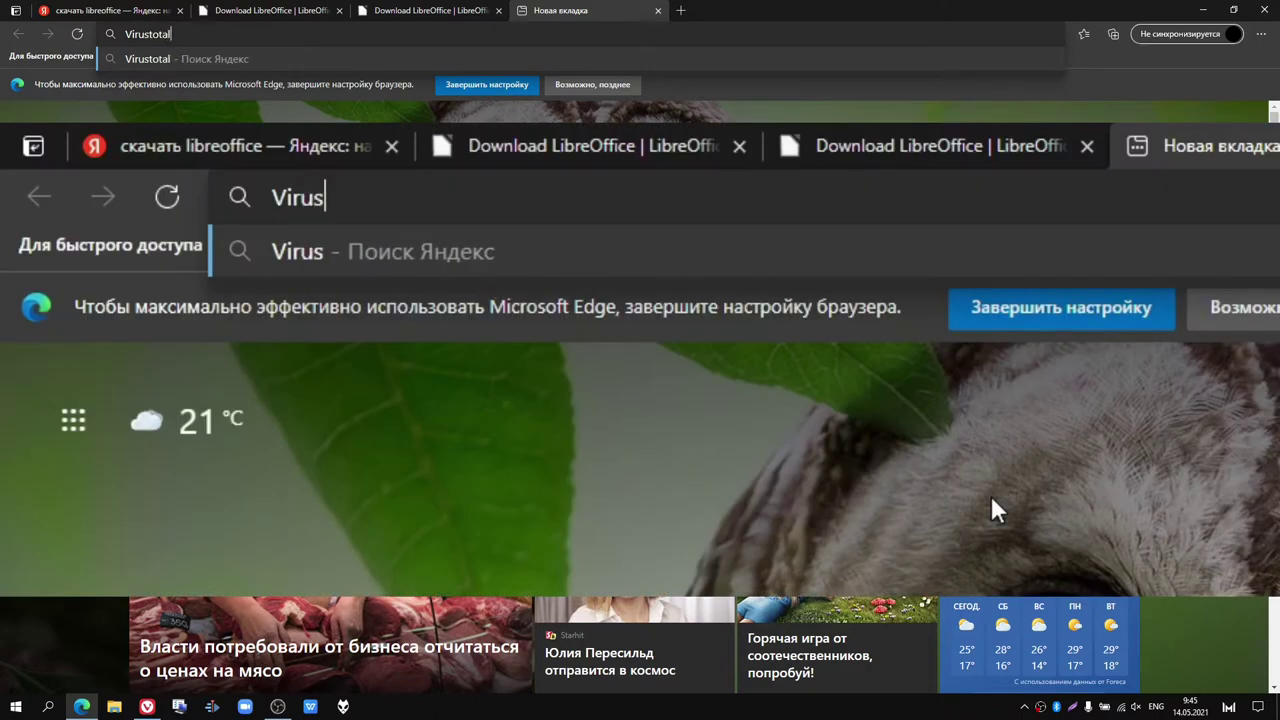
{"action": "key", "text": "Return"}
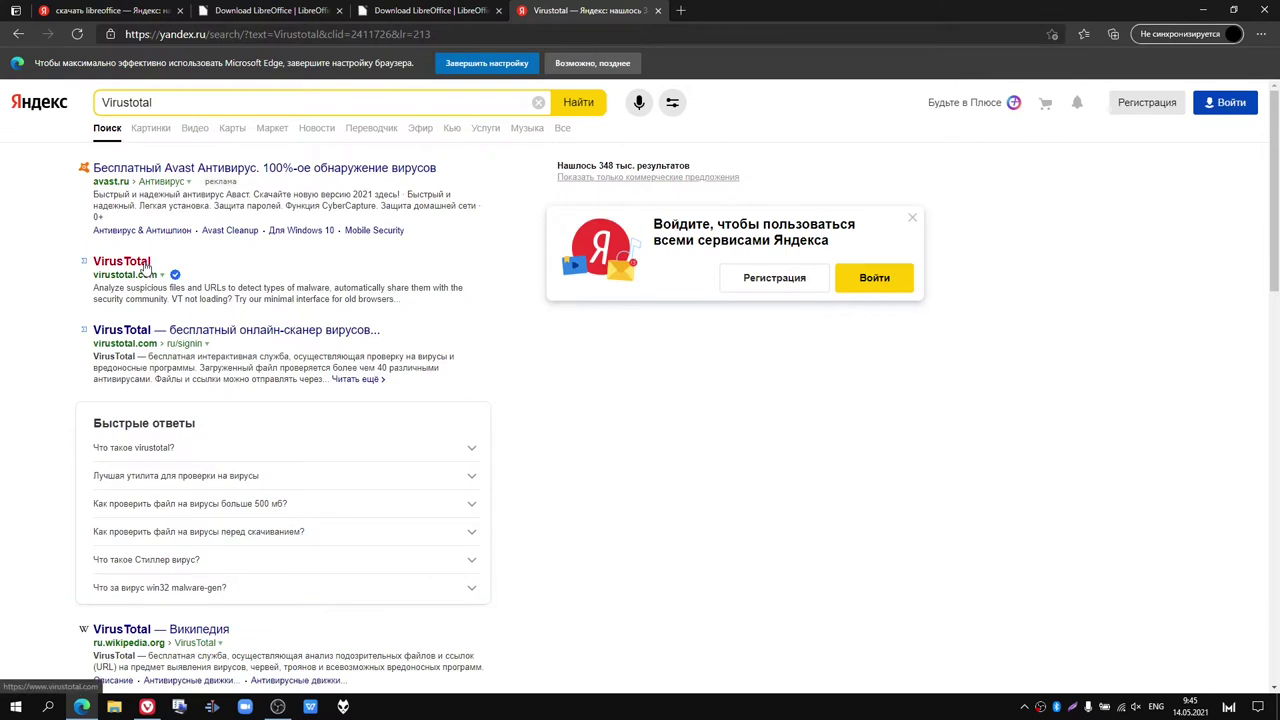
Step: Upload Skype-8.71.0.49 from Загрузки to VirusTotal and review its 0/65 detection report
{"action": "left_click", "coordinate": [144, 263]}
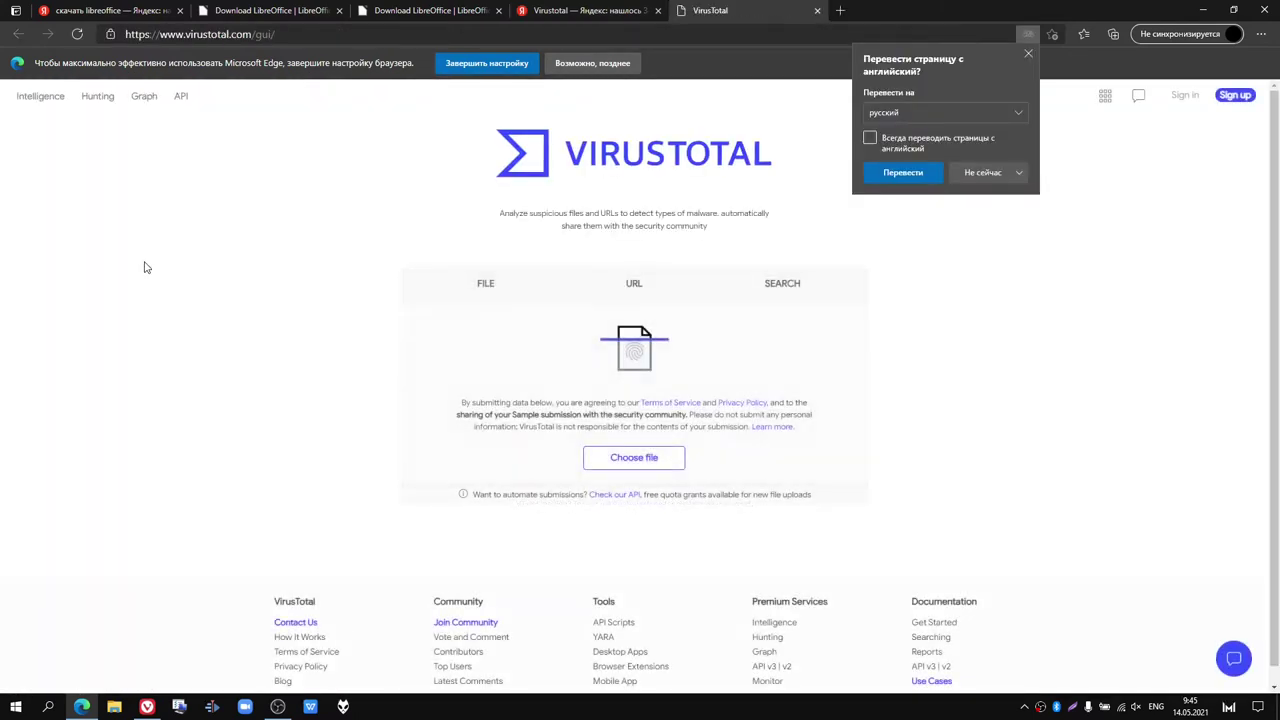
{"action": "left_click", "coordinate": [636, 461]}
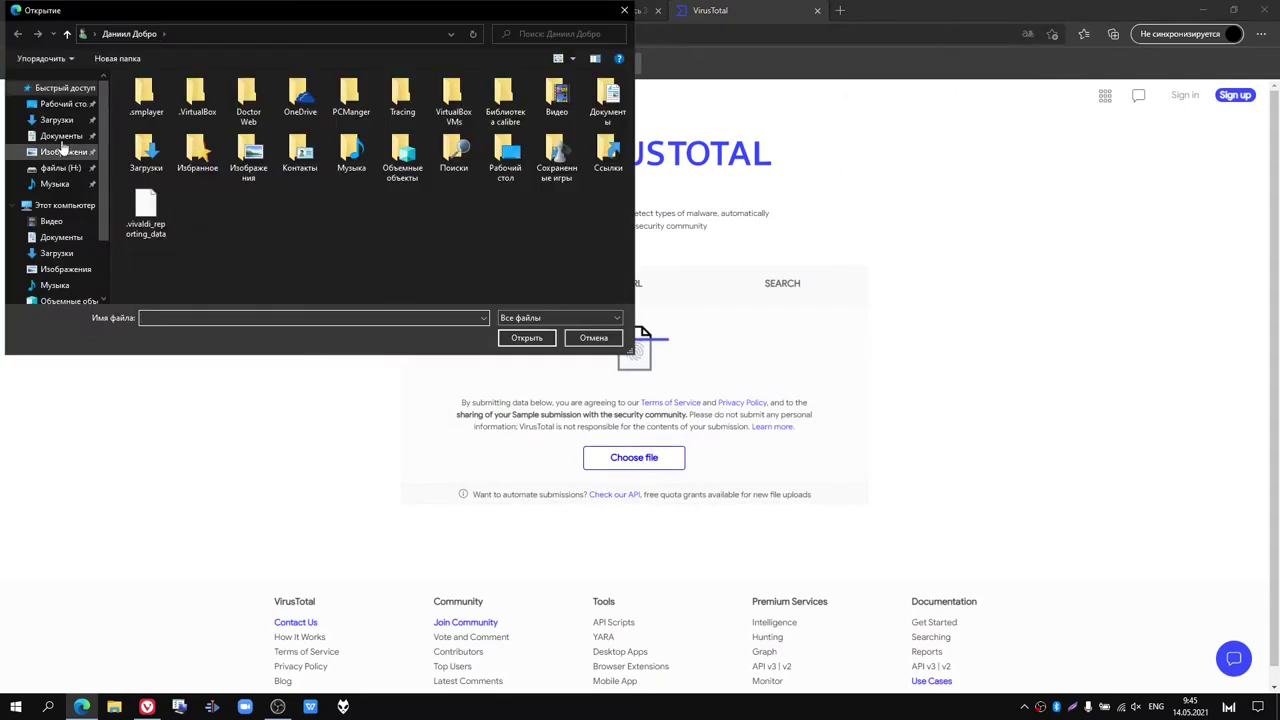
{"action": "left_click", "coordinate": [57, 120]}
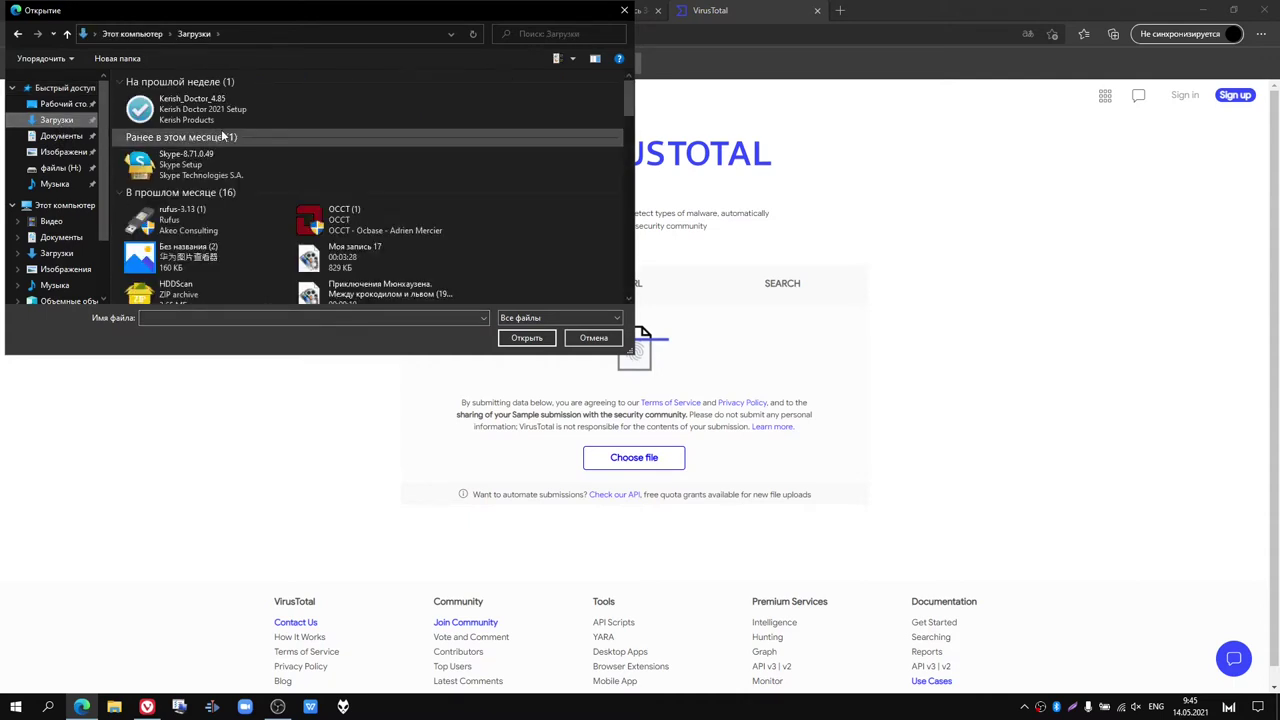
{"action": "scroll", "coordinate": [377, 162], "scroll_direction": "down", "scroll_amount": 2}
{"action": "scroll", "coordinate": [378, 166], "scroll_direction": "up", "scroll_amount": 2}
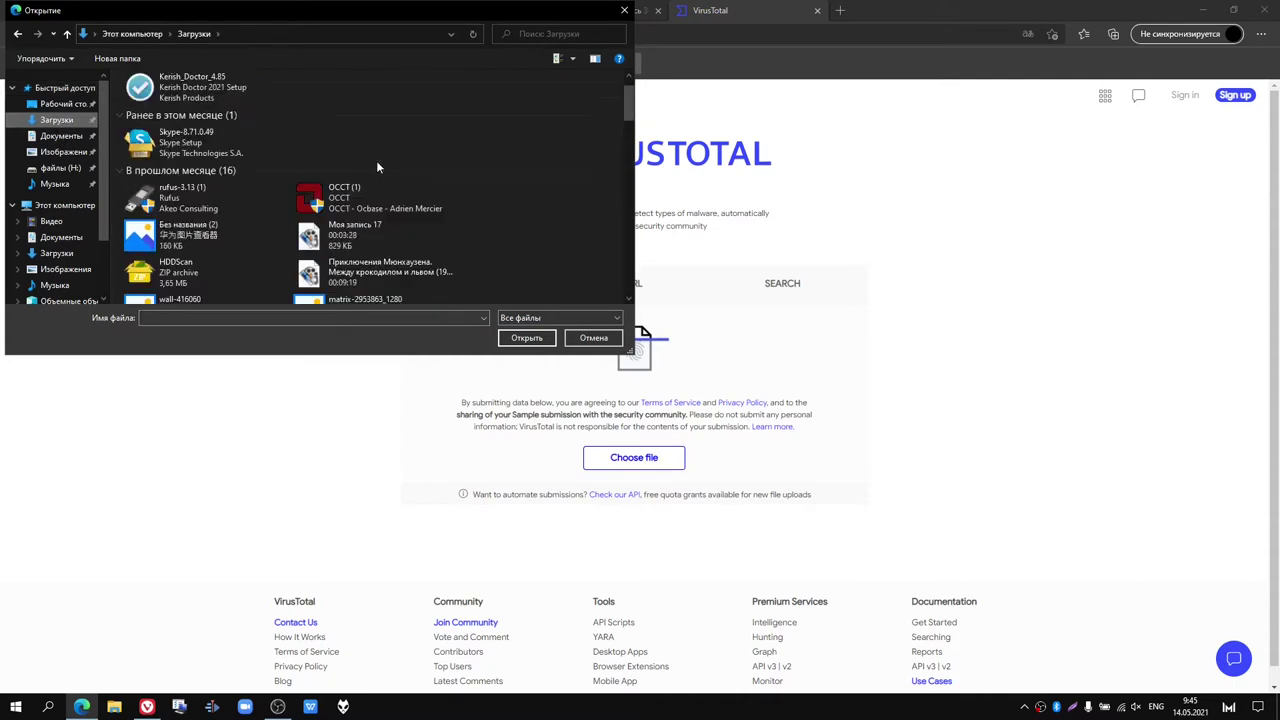
{"action": "left_click", "coordinate": [228, 135]}
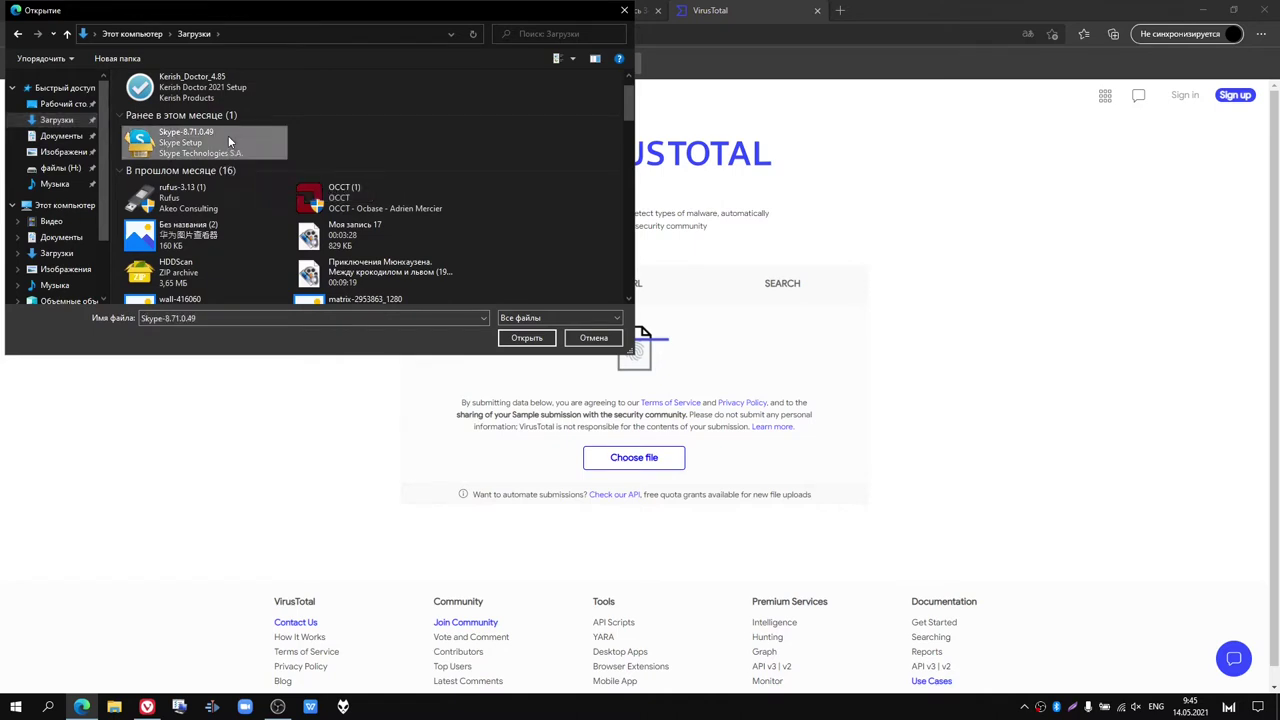
{"action": "left_click", "coordinate": [518, 337]}
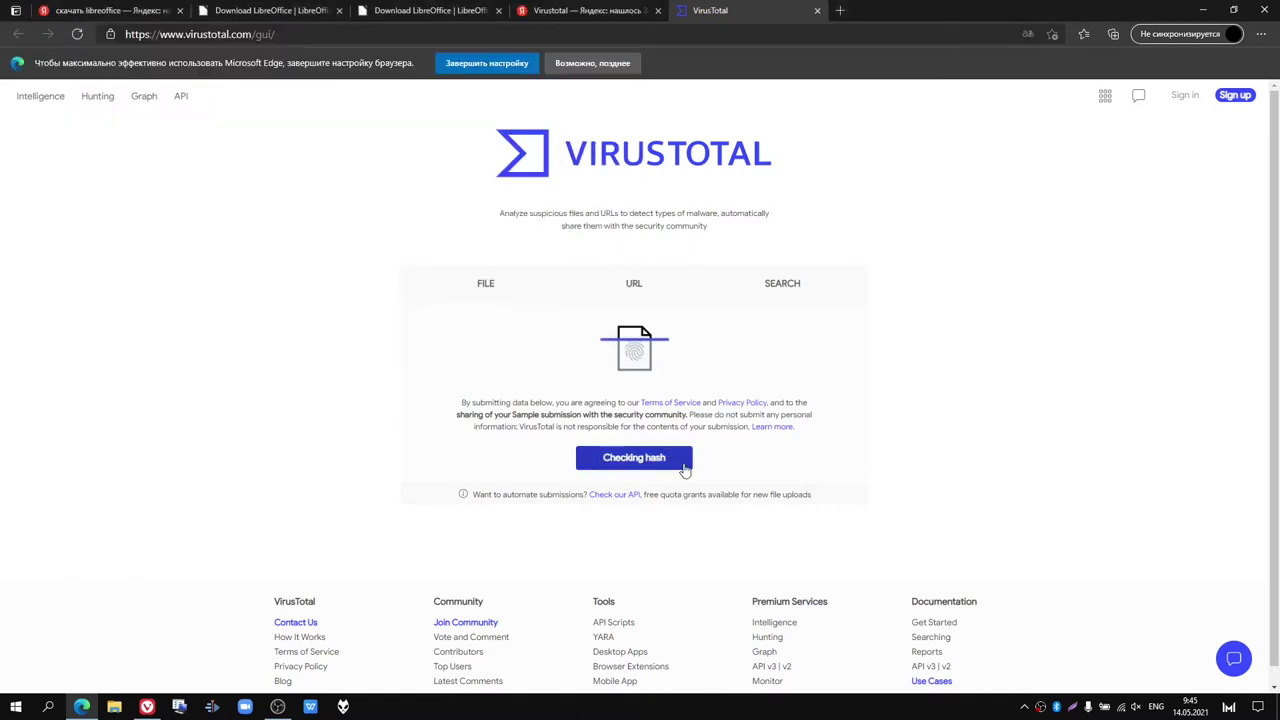
{"action": "scroll", "coordinate": [583, 372], "scroll_direction": "down", "scroll_amount": 5}
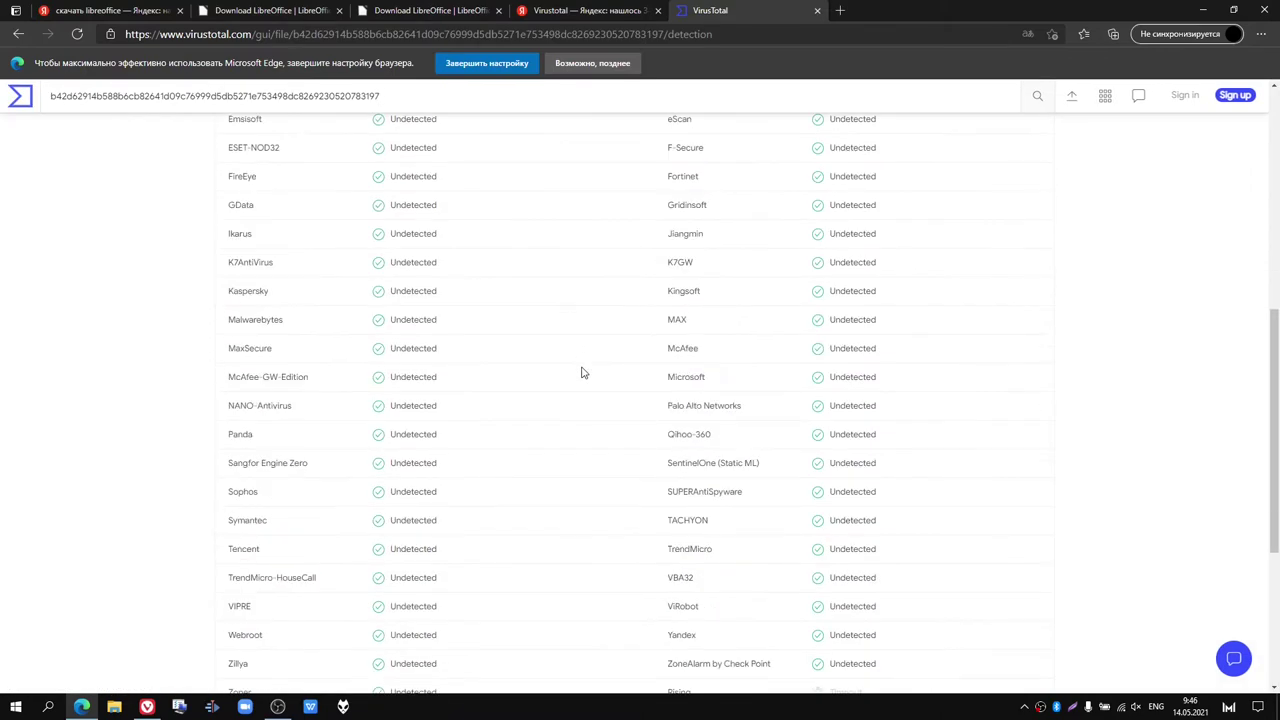
{"action": "scroll", "coordinate": [583, 372], "scroll_direction": "up", "scroll_amount": 5}
{"action": "scroll", "coordinate": [583, 372], "scroll_direction": "down", "scroll_amount": 8}
{"action": "scroll", "coordinate": [583, 372], "scroll_direction": "up", "scroll_amount": 8}
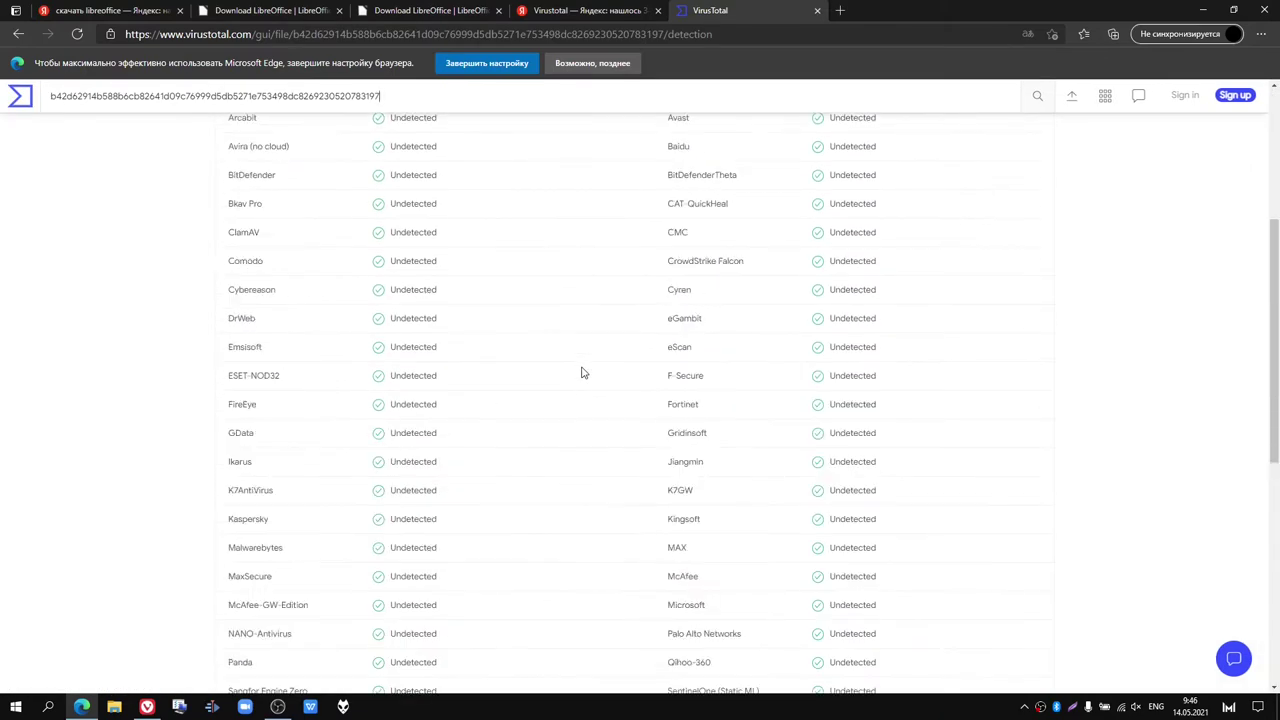
Step: Scan rufus-3.13 (1) on VirusTotal, see 0/69 detections, and return to the home page
{"action": "left_click", "coordinate": [19, 34]}
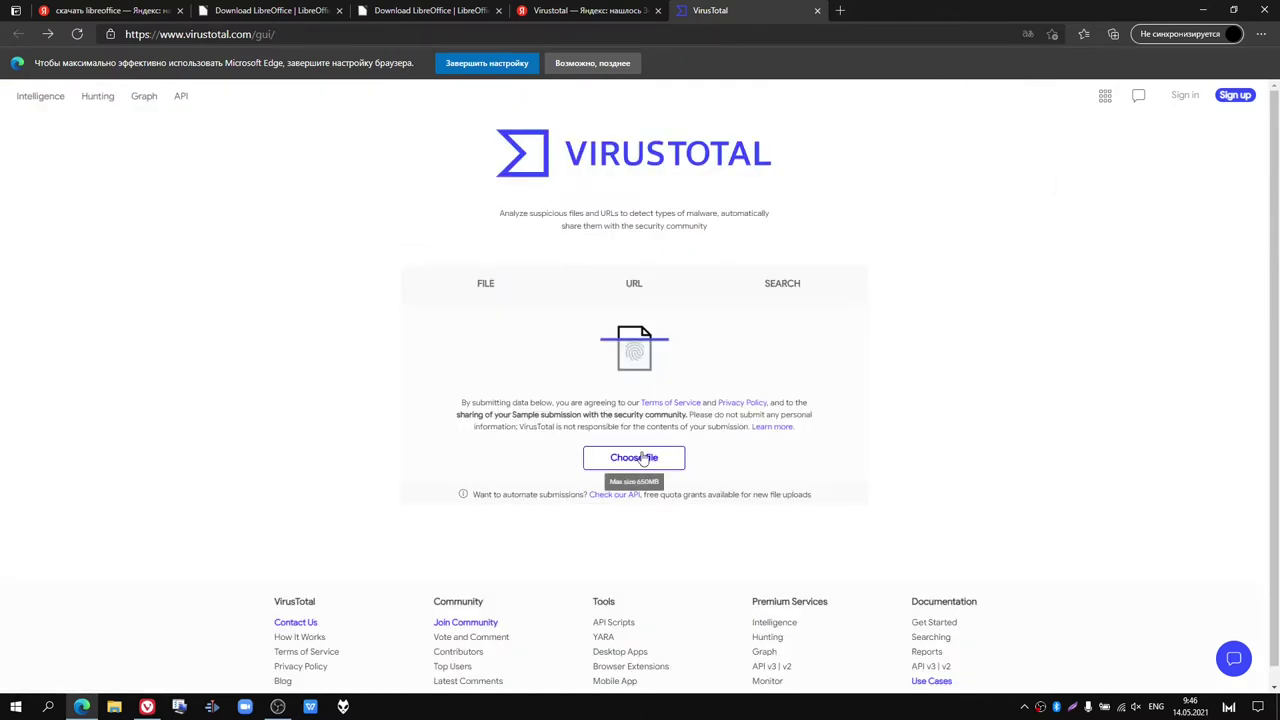
{"action": "left_click", "coordinate": [643, 457]}
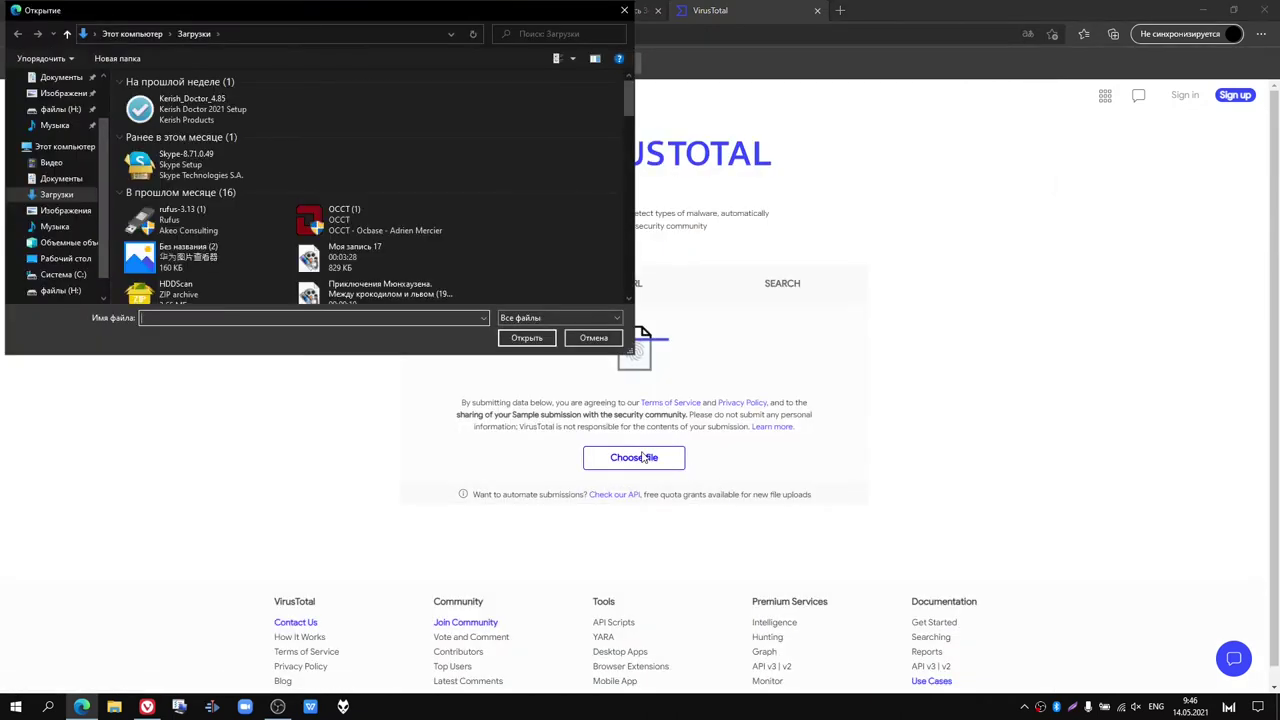
{"action": "scroll", "coordinate": [365, 258], "scroll_direction": "down", "scroll_amount": 2}
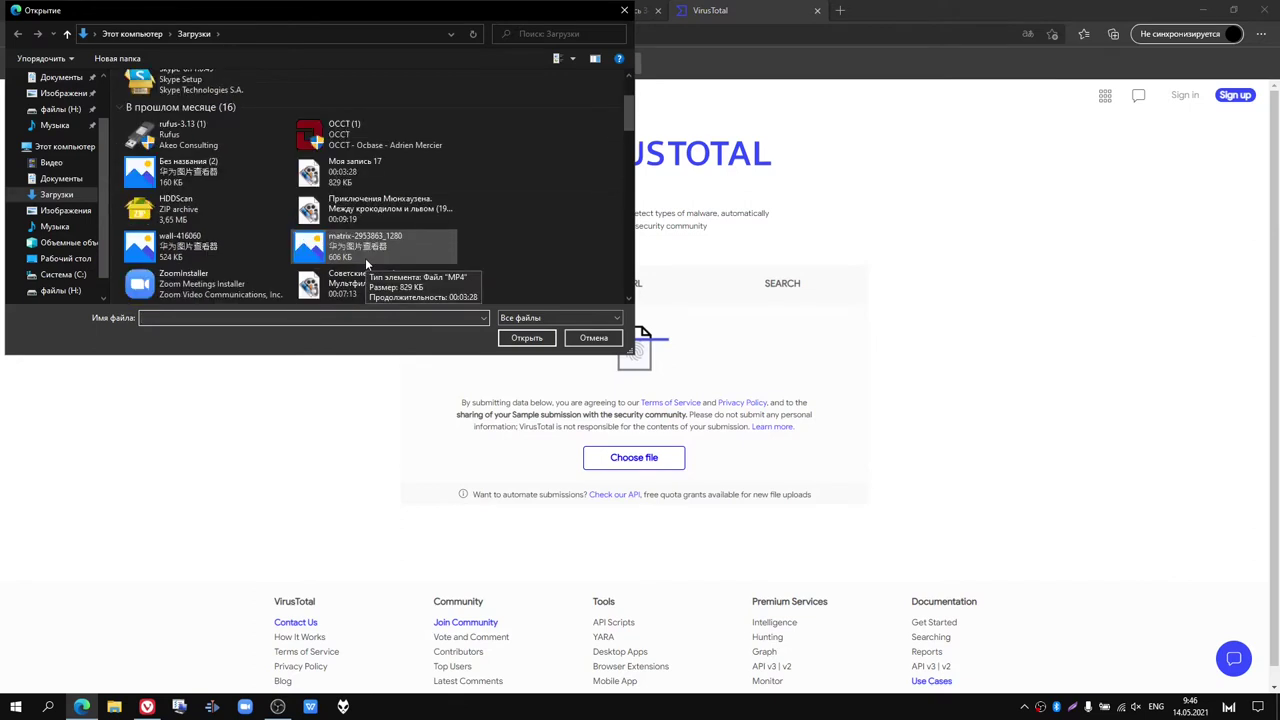
{"action": "scroll", "coordinate": [365, 258], "scroll_direction": "up", "scroll_amount": 2}
{"action": "left_click", "coordinate": [222, 229]}
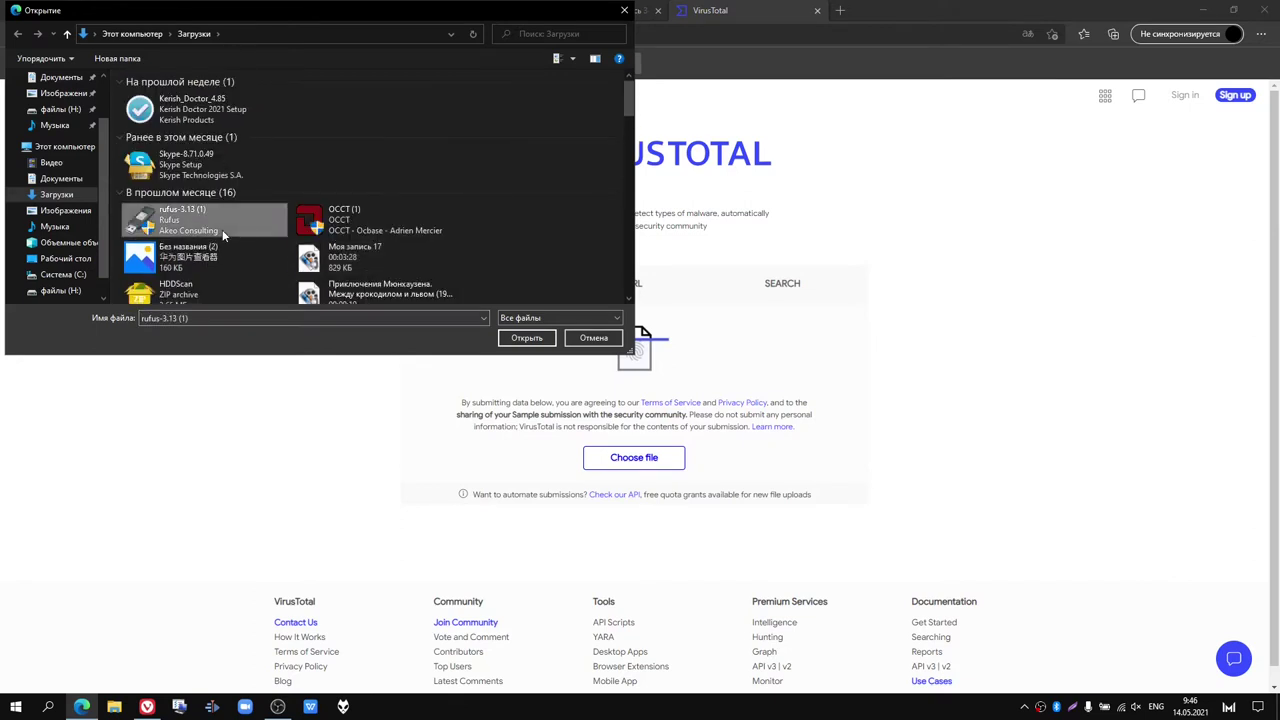
{"action": "left_click", "coordinate": [524, 339]}
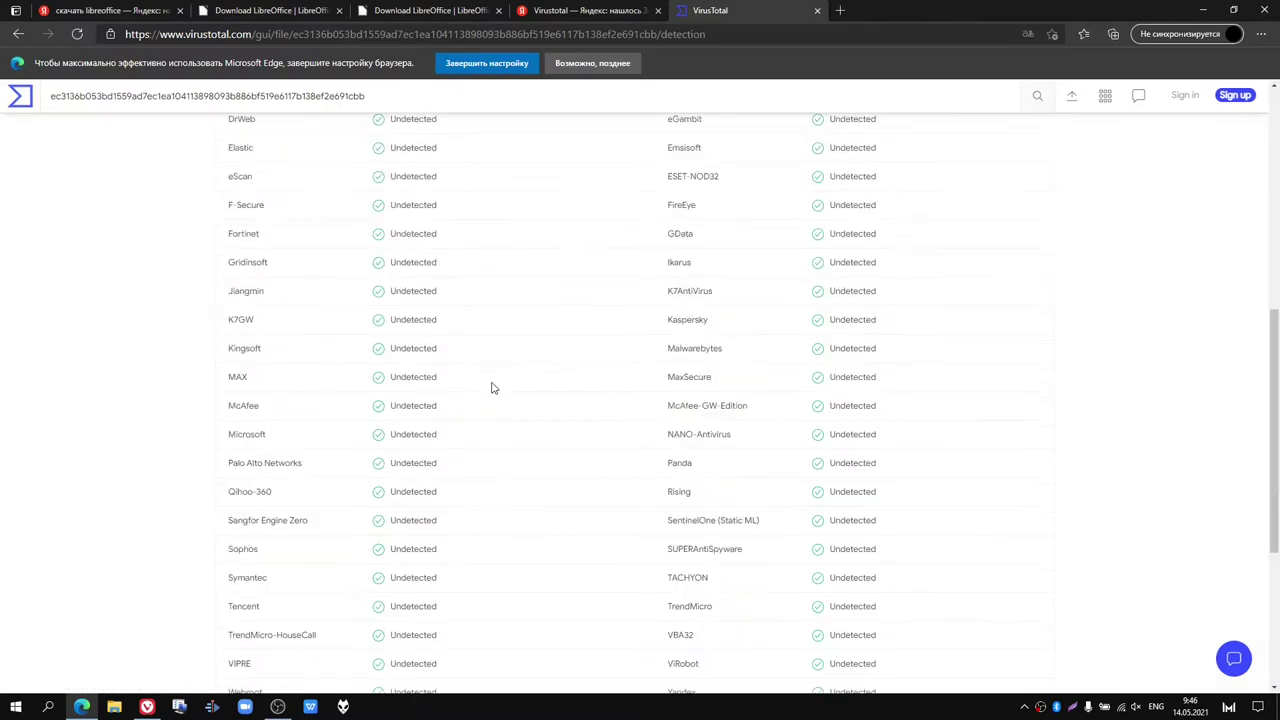
{"action": "left_click", "coordinate": [22, 98]}
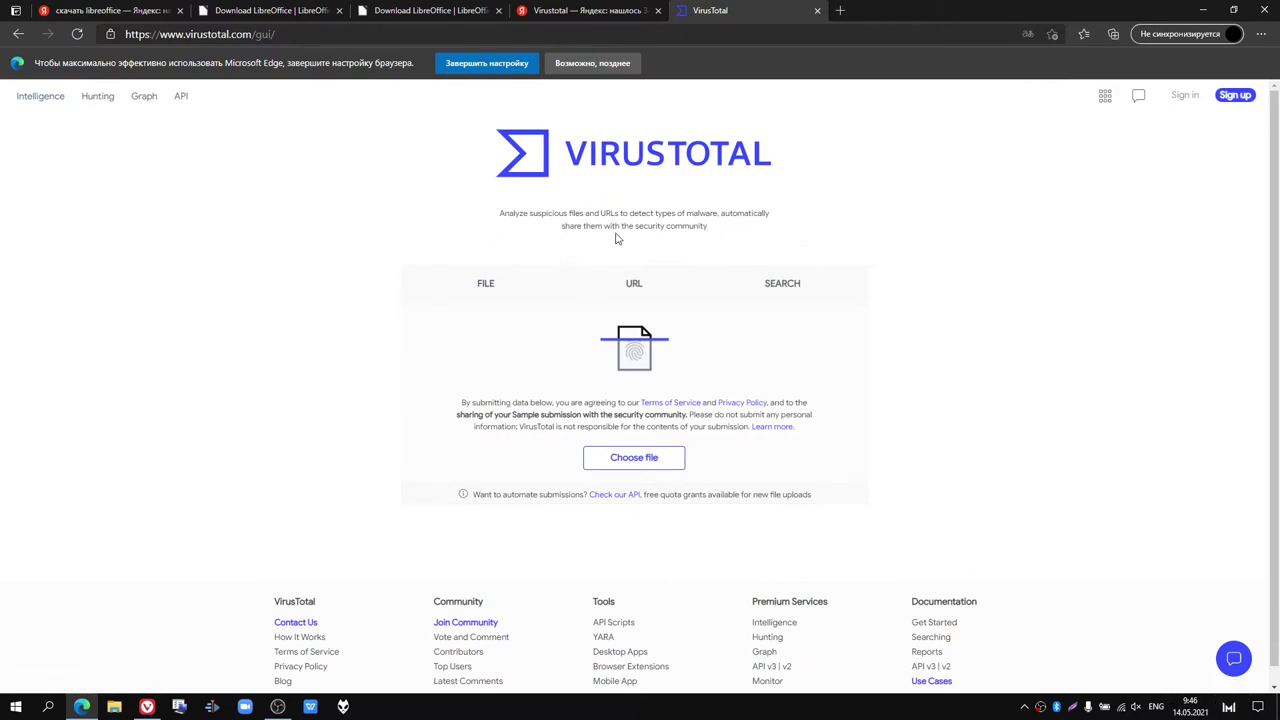
Step: Search Yandex for 'антивирус' in a new tab
{"action": "left_click", "coordinate": [840, 11]}
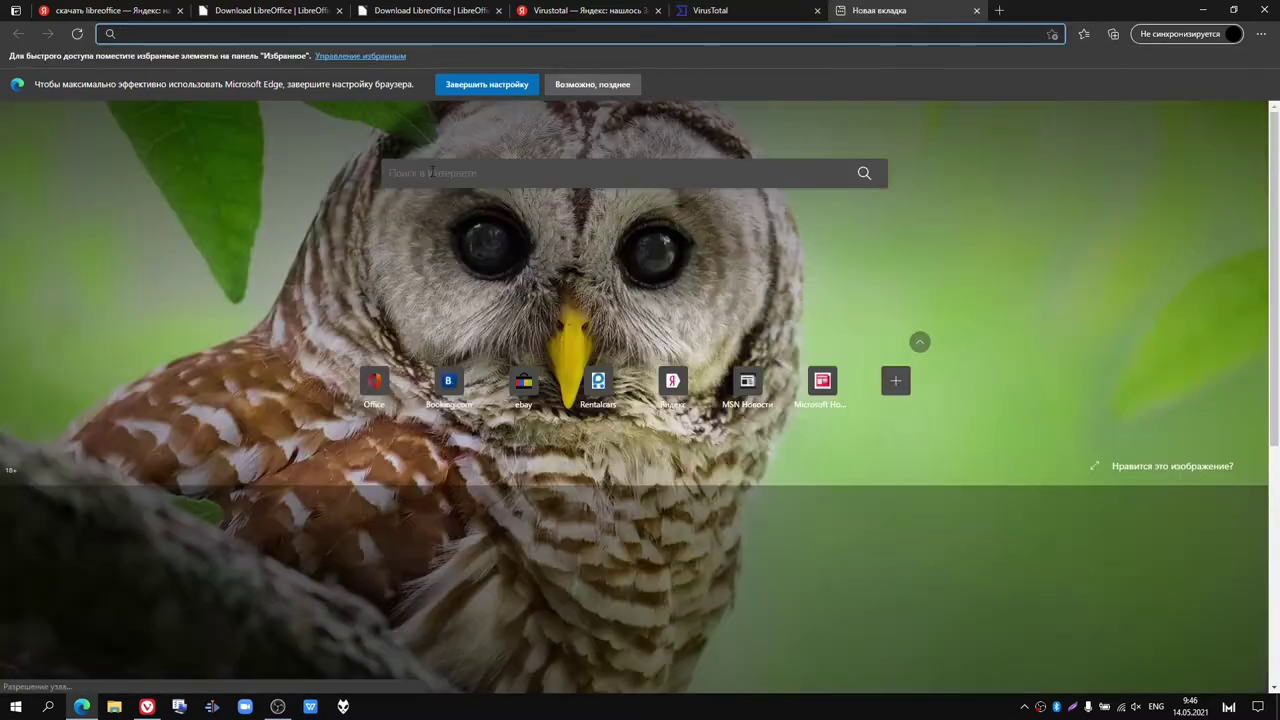
{"action": "type", "text": "fyn"}
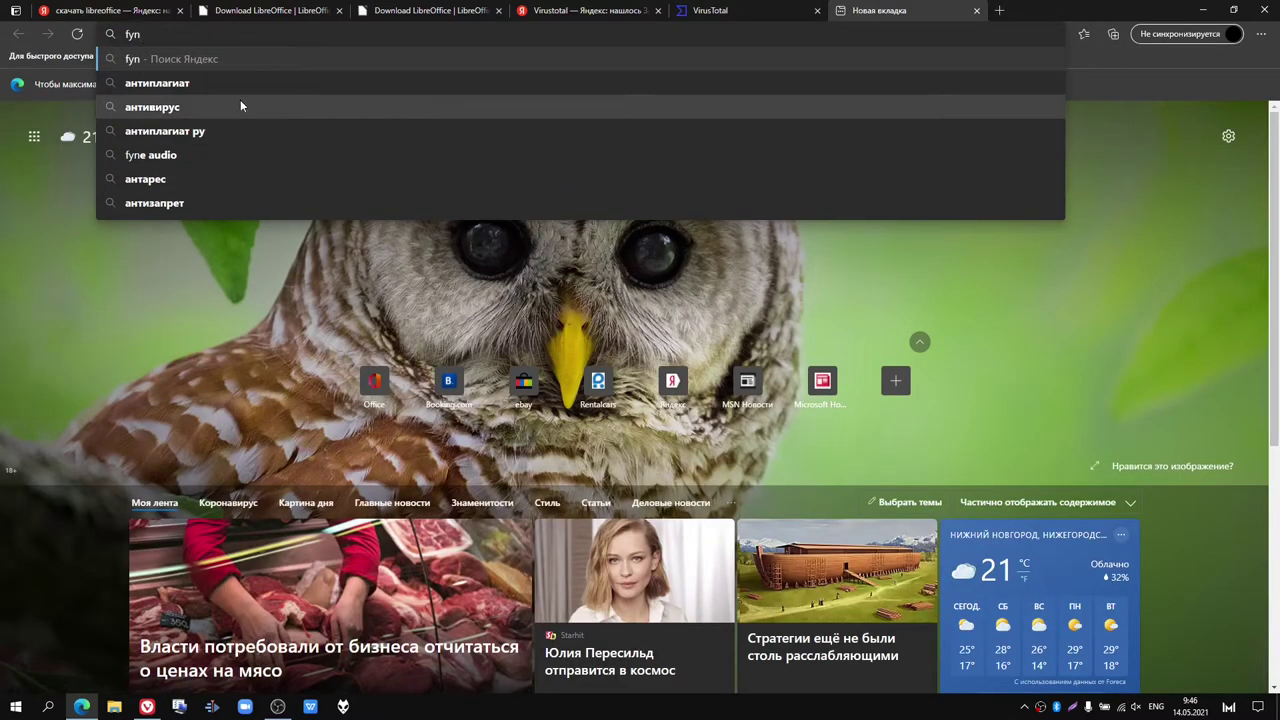
{"action": "left_click", "coordinate": [240, 106]}
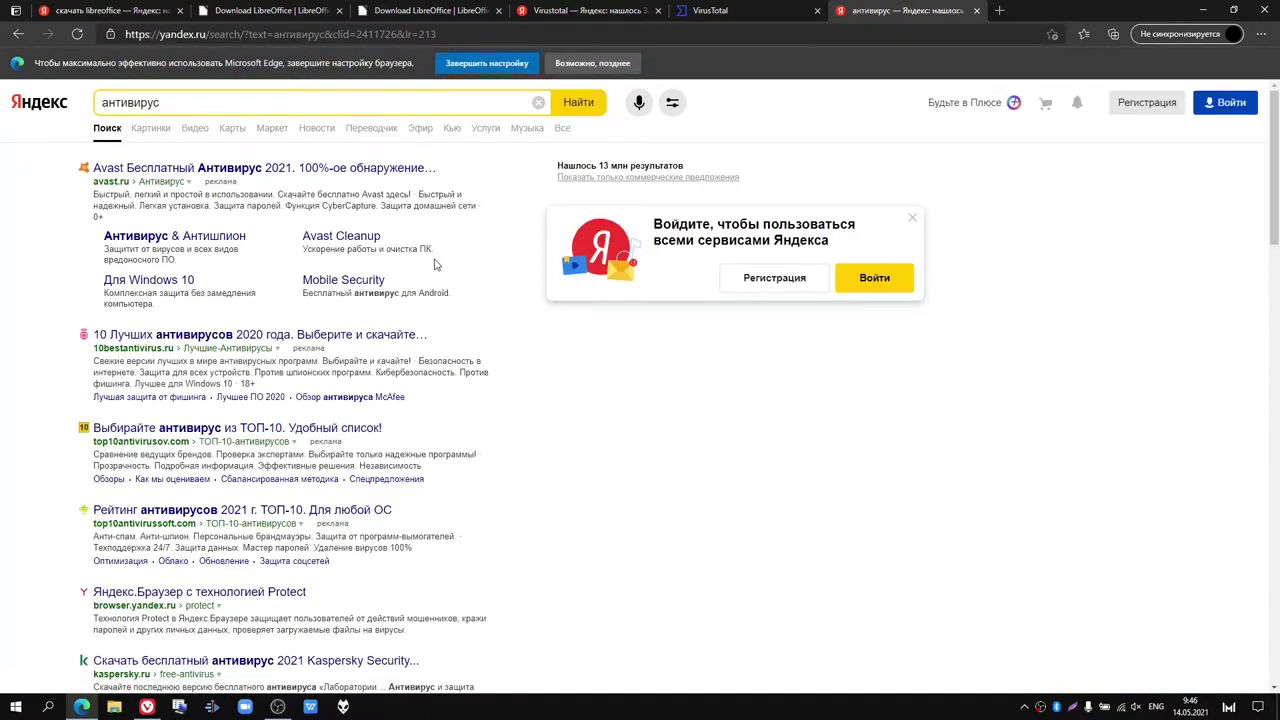
{"action": "scroll", "coordinate": [435, 265], "scroll_direction": "down", "scroll_amount": 1}
{"action": "scroll", "coordinate": [272, 268], "scroll_direction": "down", "scroll_amount": 1}
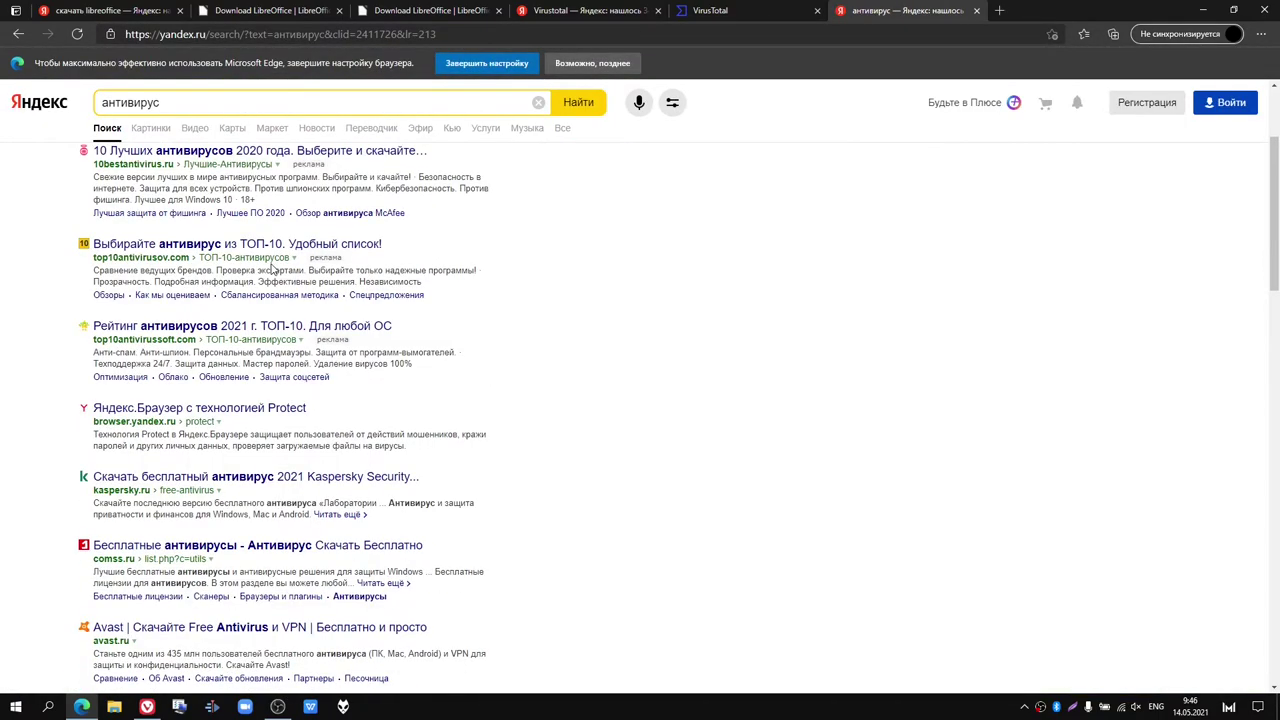
{"action": "scroll", "coordinate": [272, 268], "scroll_direction": "up", "scroll_amount": 1}
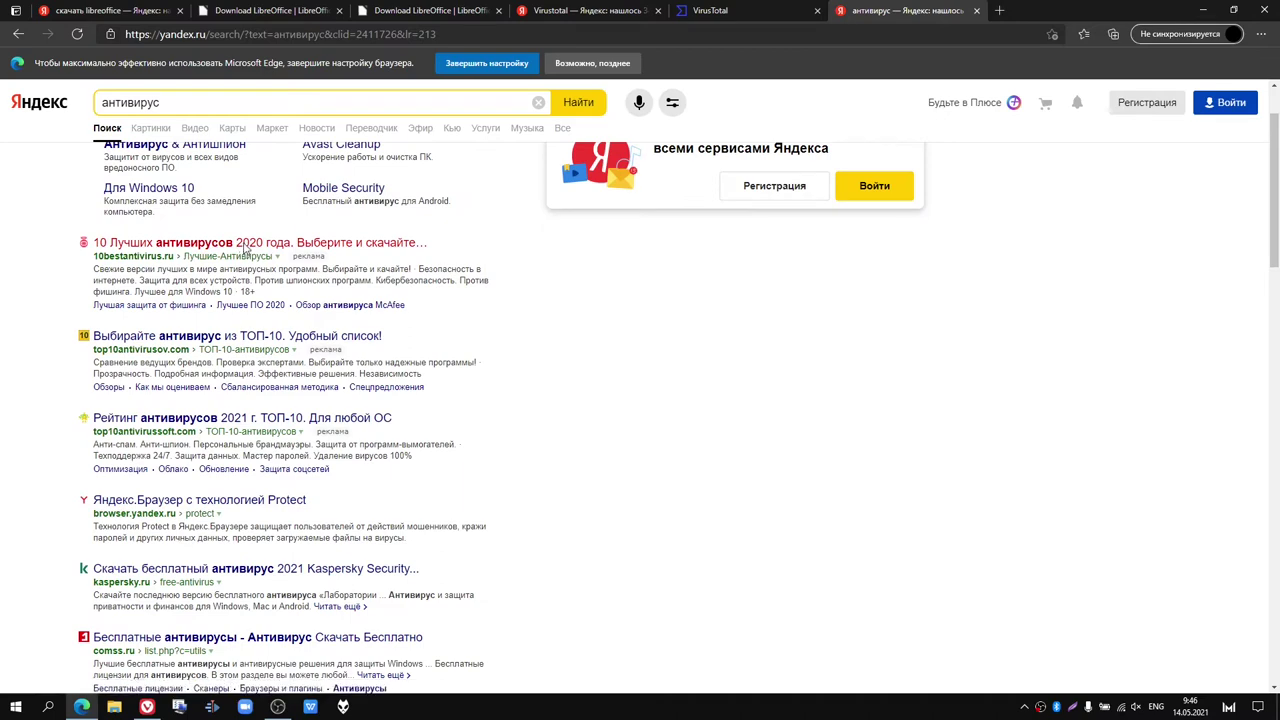
Step: Open and read the '10 Лучших антивирусов' rating article
{"action": "left_click", "coordinate": [245, 249]}
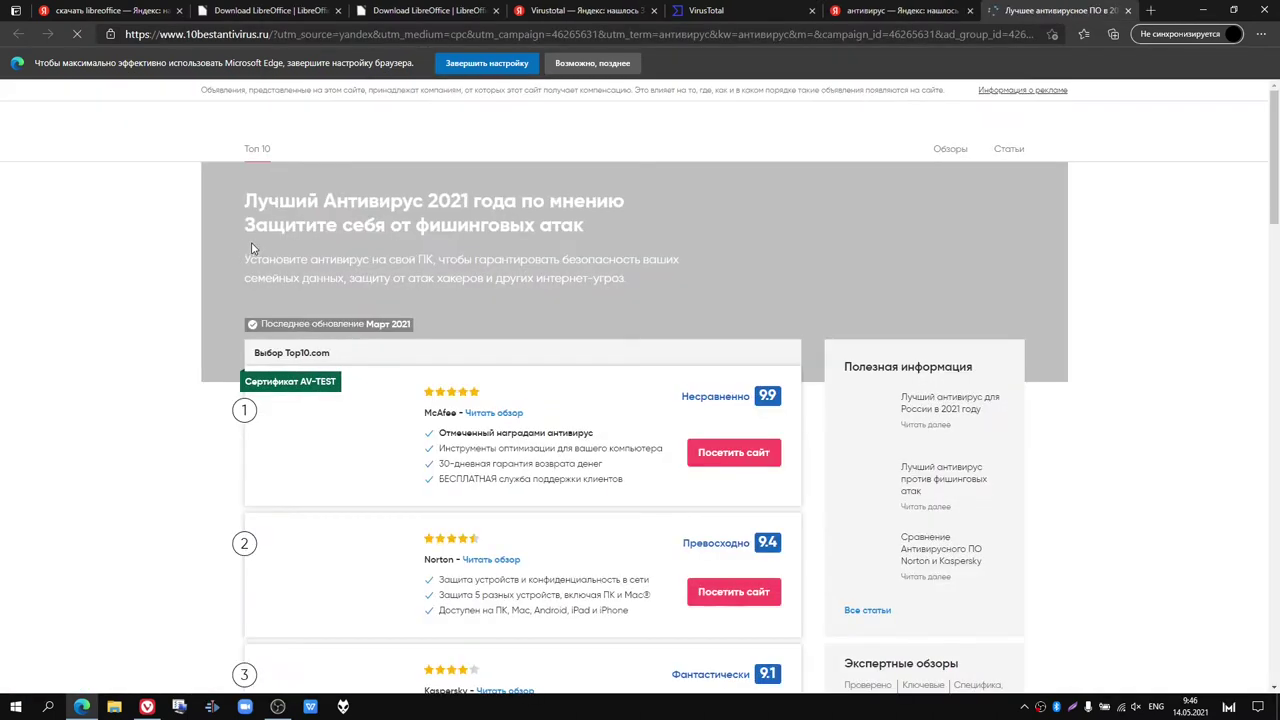
{"action": "scroll", "coordinate": [368, 272], "scroll_direction": "down", "scroll_amount": 1}
{"action": "scroll", "coordinate": [368, 275], "scroll_direction": "down", "scroll_amount": 2}
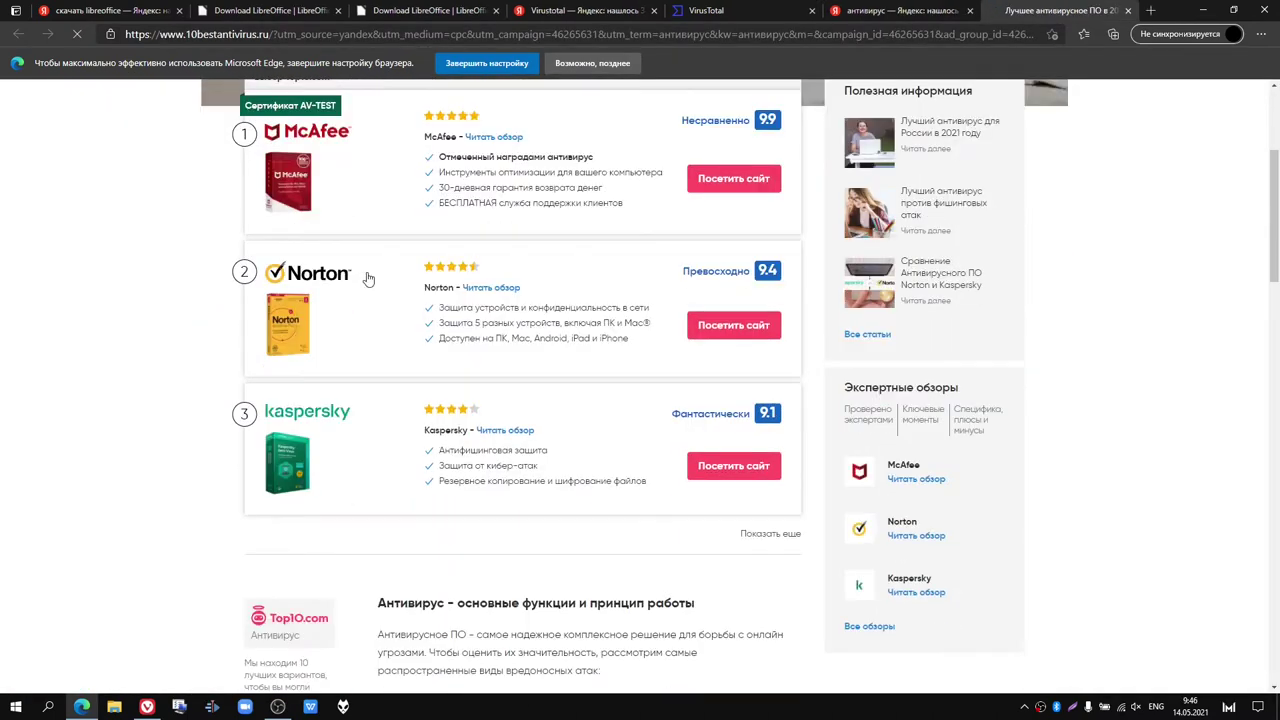
{"action": "scroll", "coordinate": [368, 279], "scroll_direction": "up", "scroll_amount": 2}
{"action": "scroll", "coordinate": [368, 278], "scroll_direction": "down", "scroll_amount": 1}
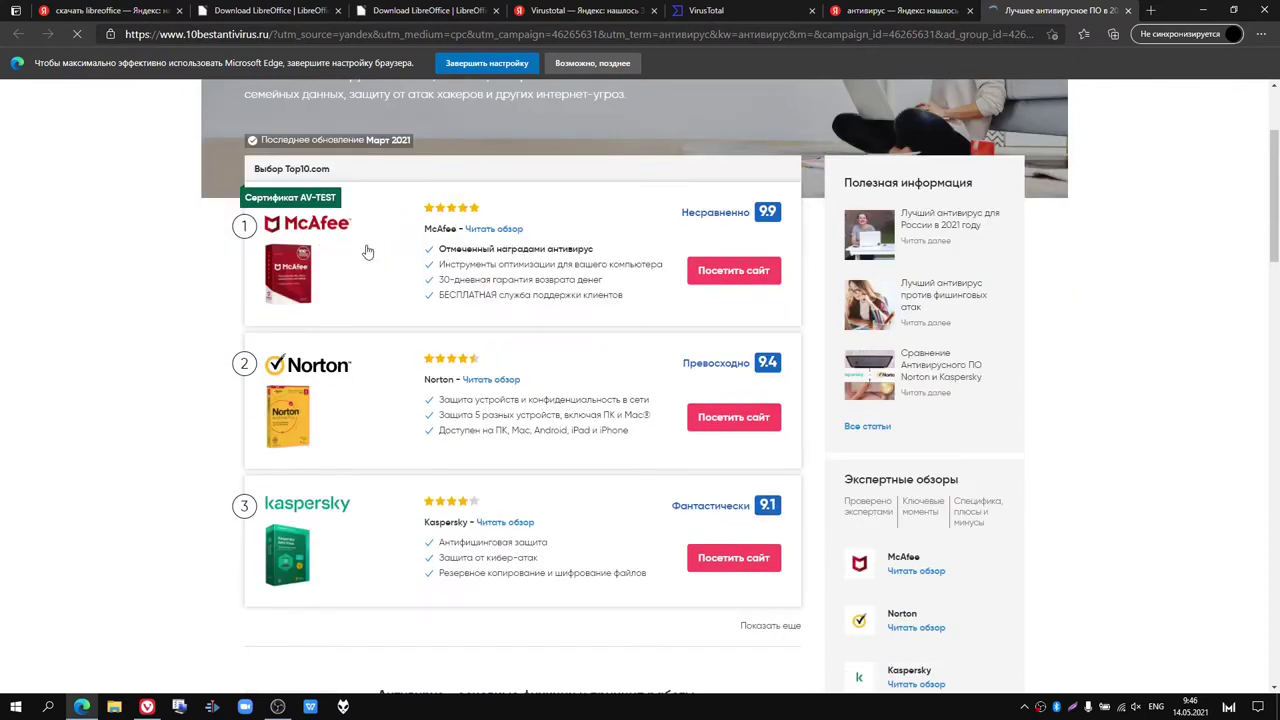
{"action": "scroll", "coordinate": [367, 251], "scroll_direction": "down", "scroll_amount": 1}
{"action": "scroll", "coordinate": [469, 211], "scroll_direction": "down", "scroll_amount": 1}
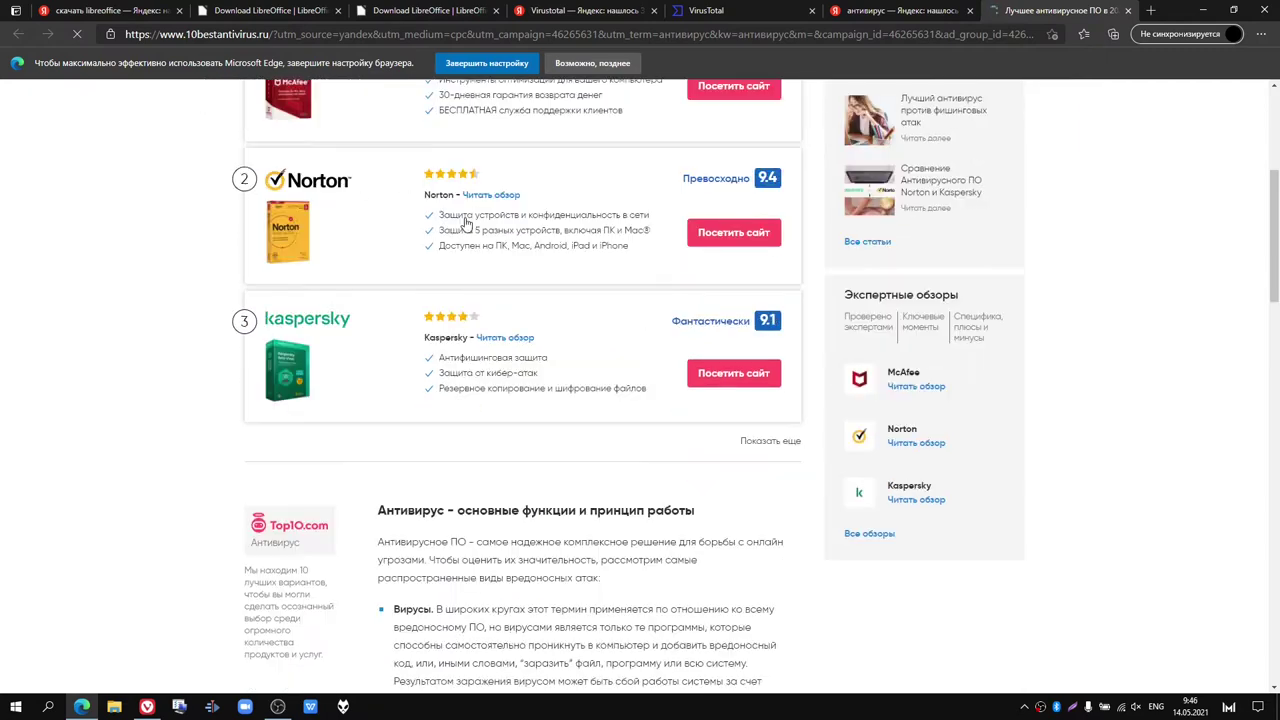
{"action": "scroll", "coordinate": [460, 228], "scroll_direction": "down", "scroll_amount": 5}
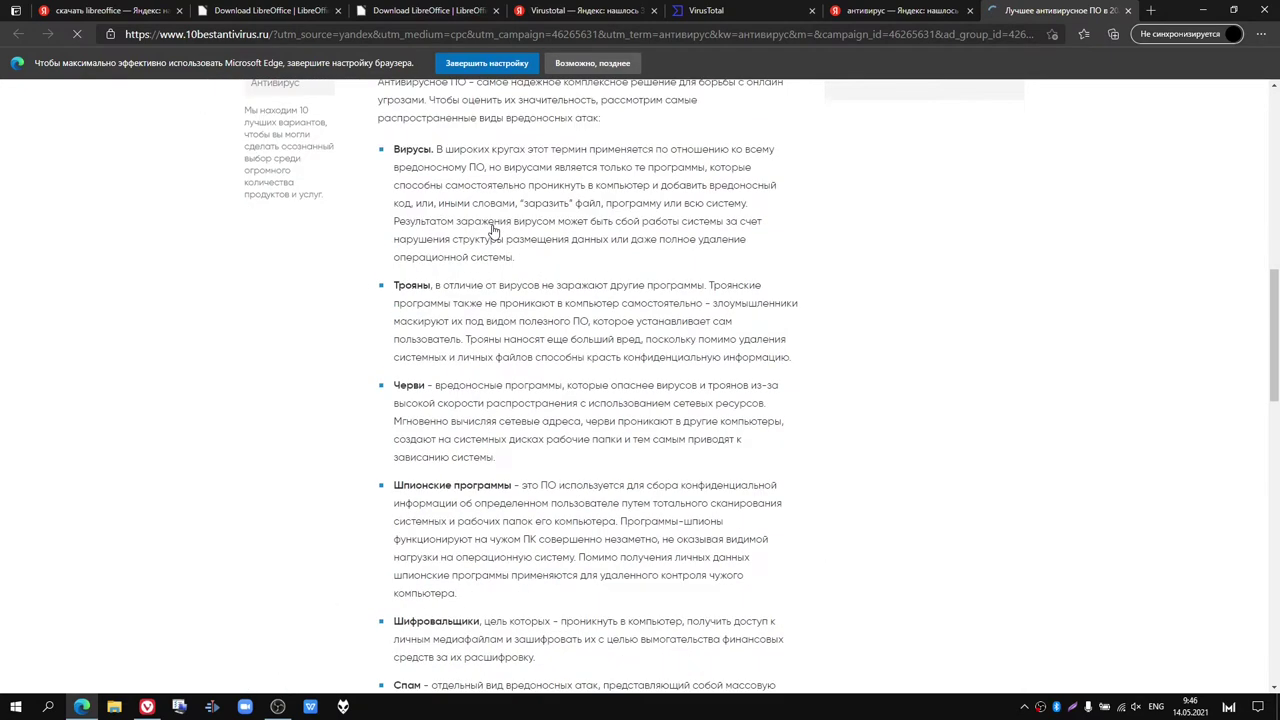
{"action": "scroll", "coordinate": [492, 230], "scroll_direction": "up", "scroll_amount": 5}
{"action": "scroll", "coordinate": [492, 230], "scroll_direction": "down", "scroll_amount": 1}
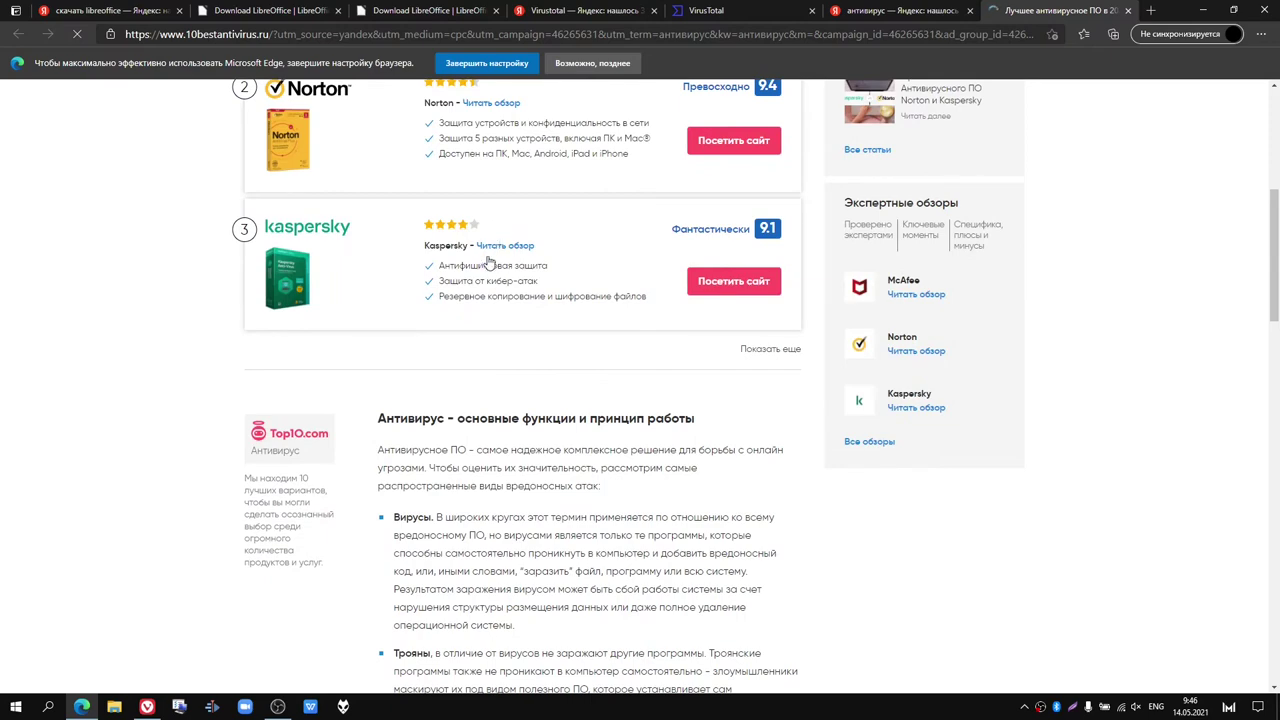
{"action": "scroll", "coordinate": [477, 305], "scroll_direction": "up", "scroll_amount": 1}
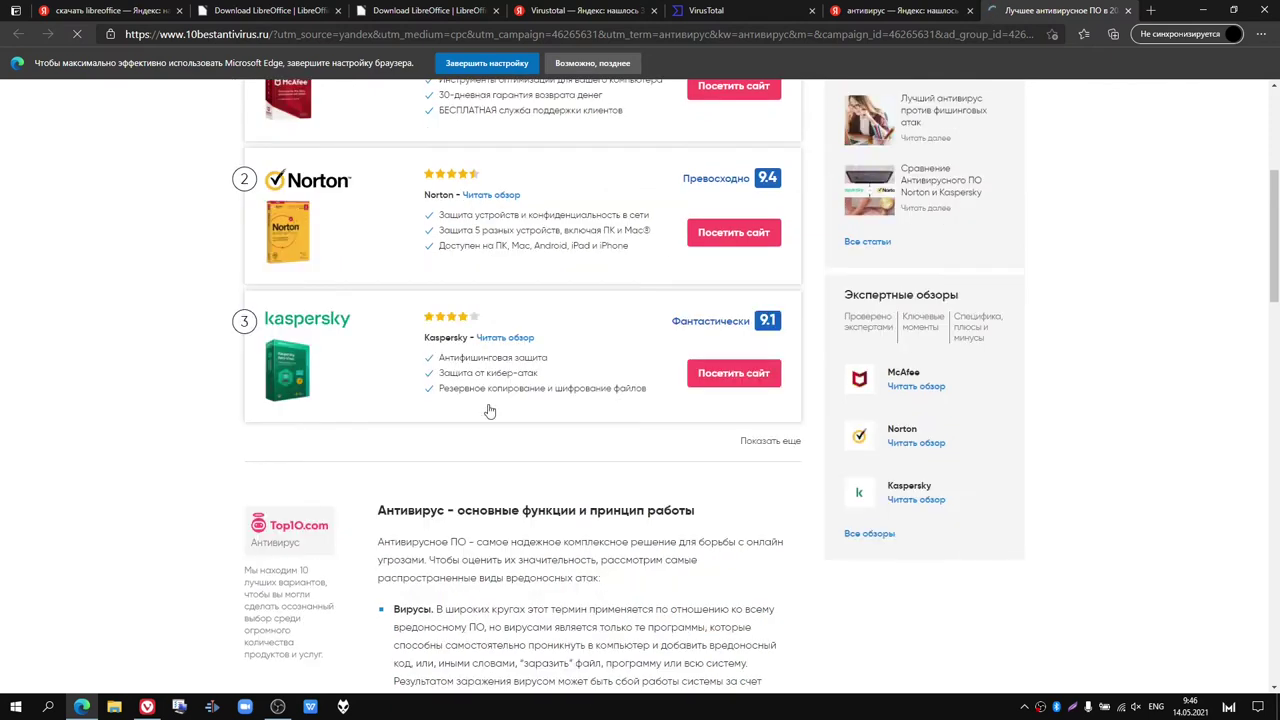
{"action": "scroll", "coordinate": [490, 411], "scroll_direction": "down", "scroll_amount": 4}
{"action": "scroll", "coordinate": [490, 411], "scroll_direction": "up", "scroll_amount": 2}
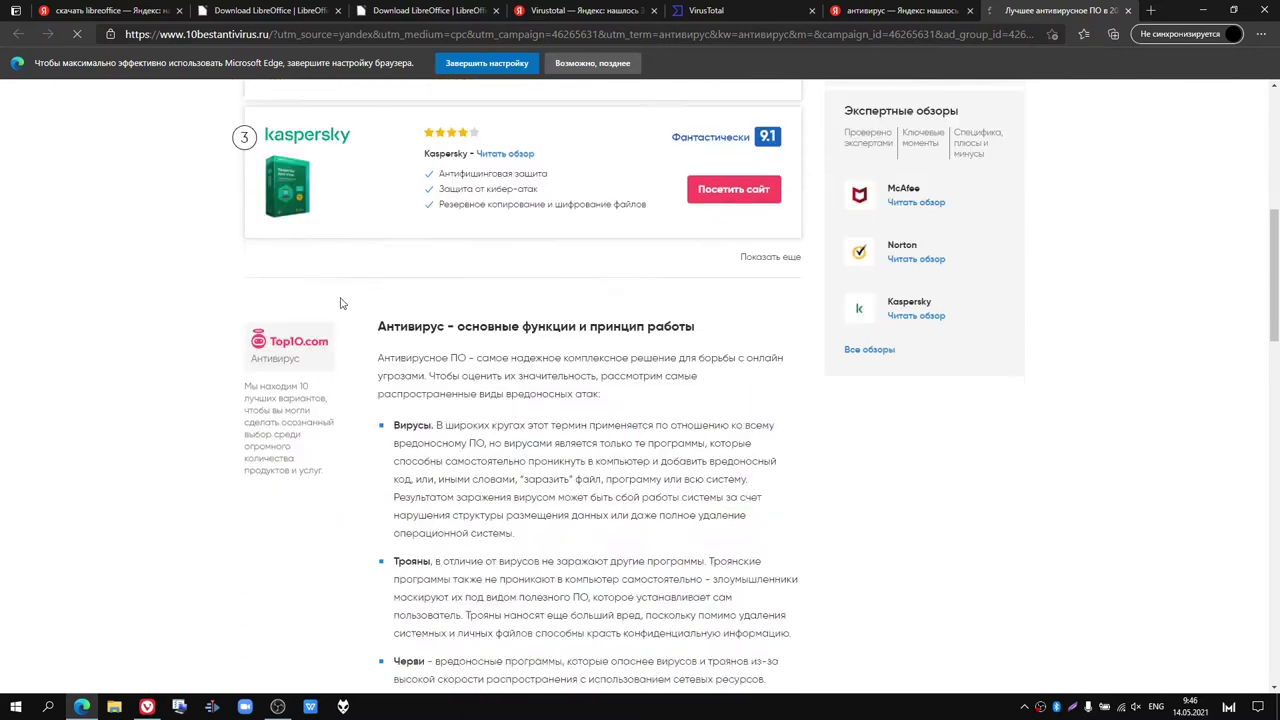
{"action": "scroll", "coordinate": [340, 303], "scroll_direction": "down", "scroll_amount": 2}
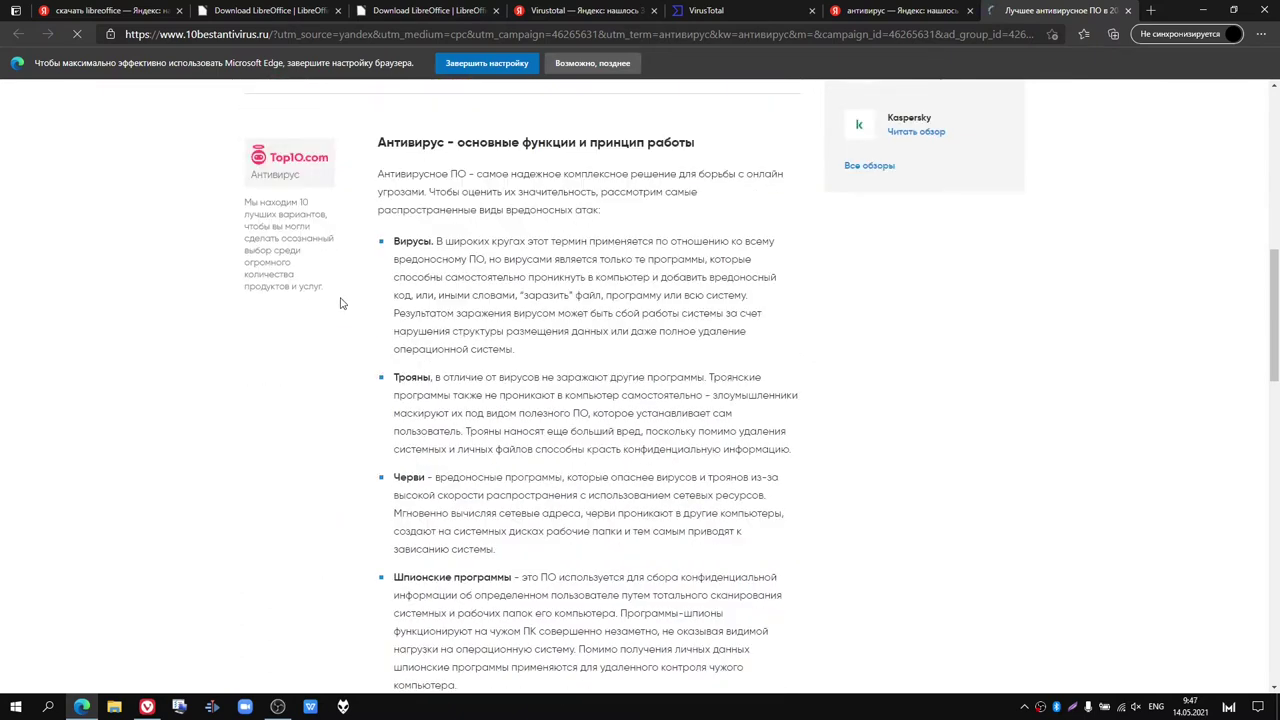
{"action": "scroll", "coordinate": [340, 303], "scroll_direction": "down", "scroll_amount": 5}
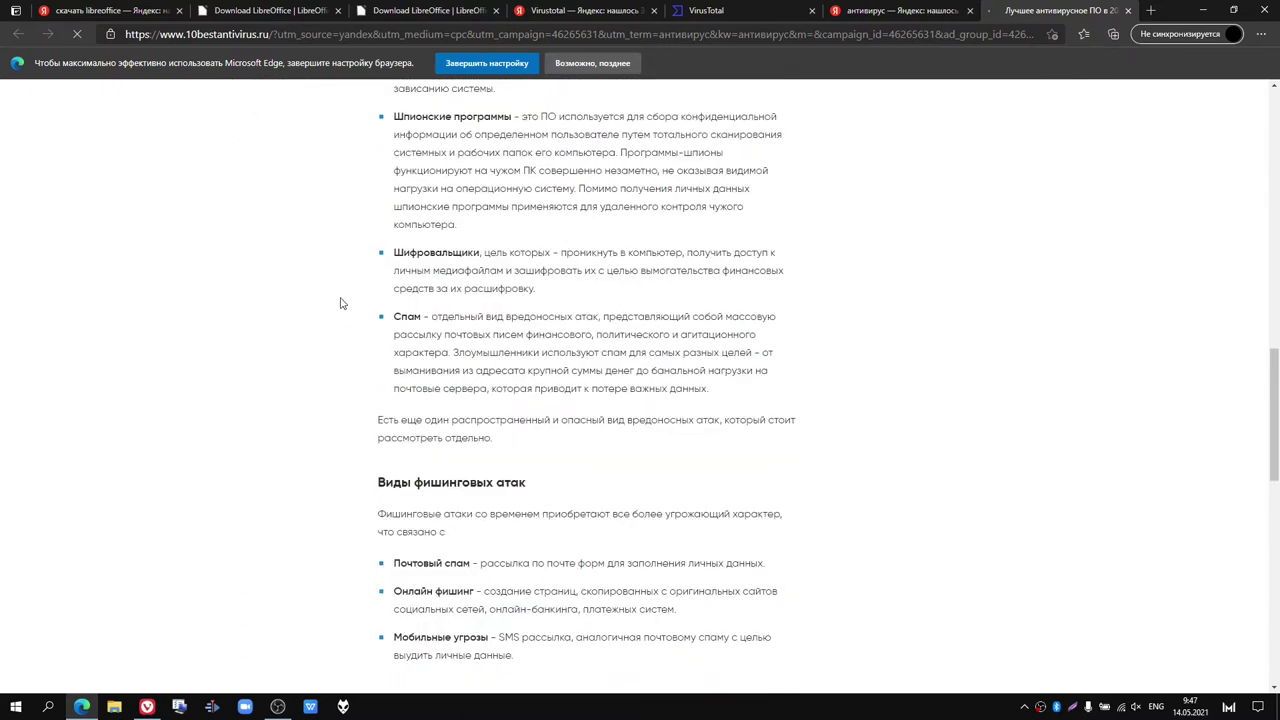
{"action": "scroll", "coordinate": [340, 303], "scroll_direction": "up", "scroll_amount": 5}
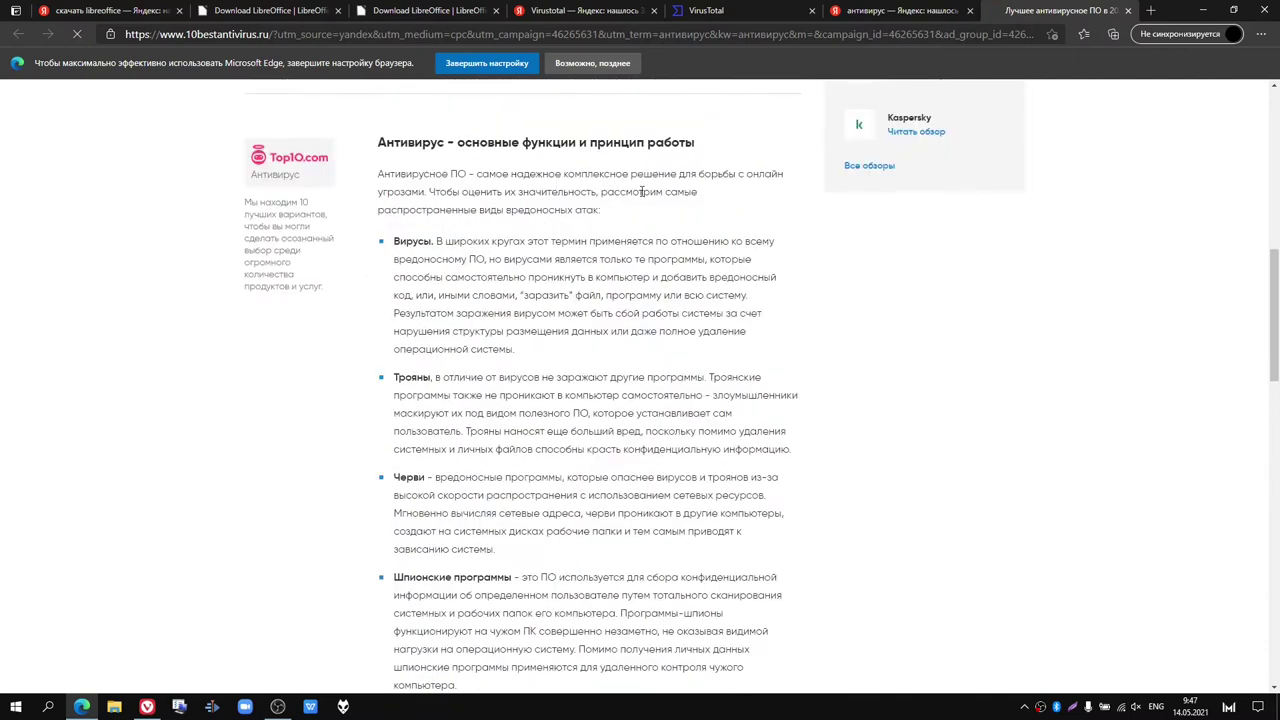
{"action": "scroll", "coordinate": [641, 191], "scroll_direction": "down", "scroll_amount": 1}
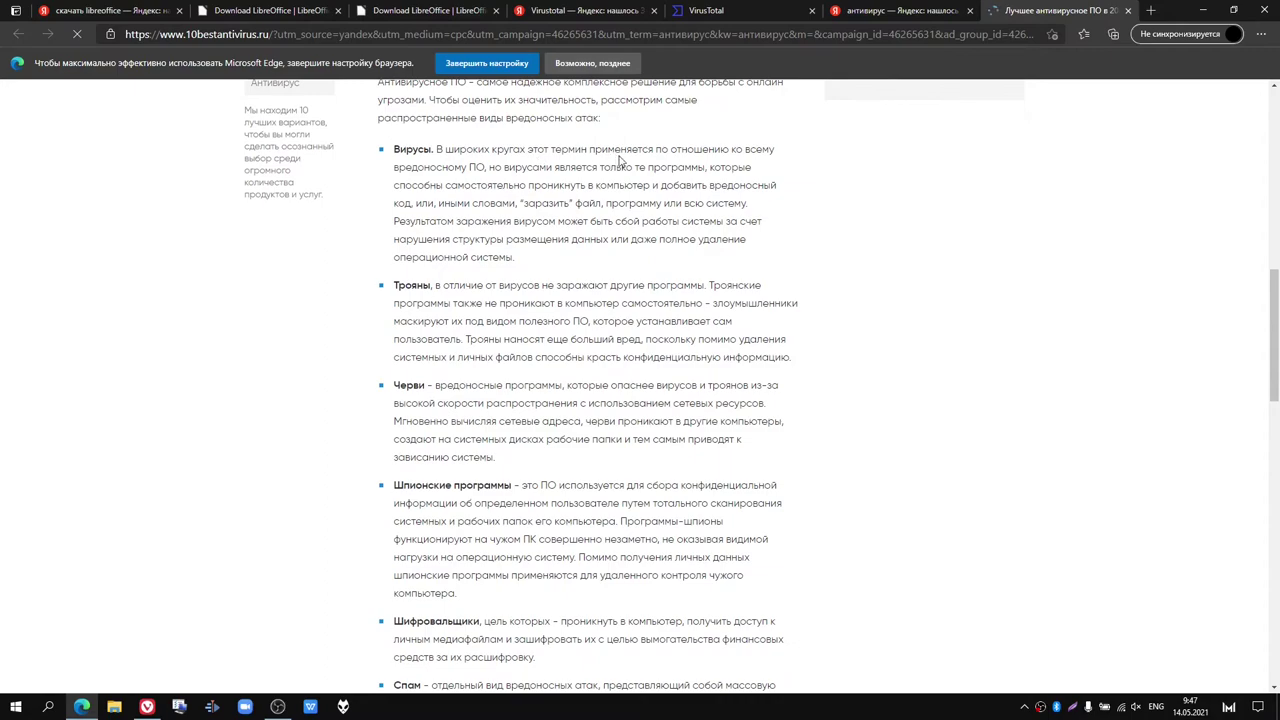
Step: Close the article tab with Ctrl+W and scroll the Yandex results back to the top
{"action": "key", "text": "ctrl+w"}
{"action": "scroll", "coordinate": [266, 418], "scroll_direction": "down", "scroll_amount": 15}
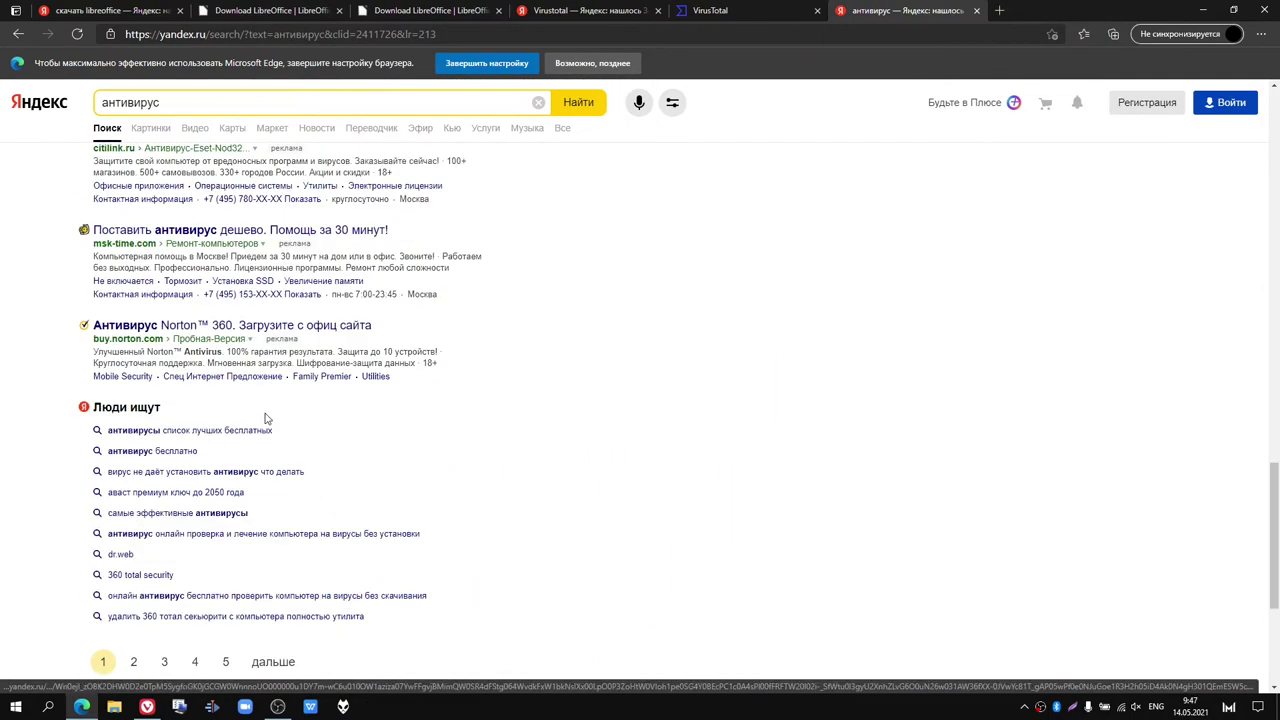
{"action": "scroll", "coordinate": [266, 418], "scroll_direction": "up", "scroll_amount": 15}
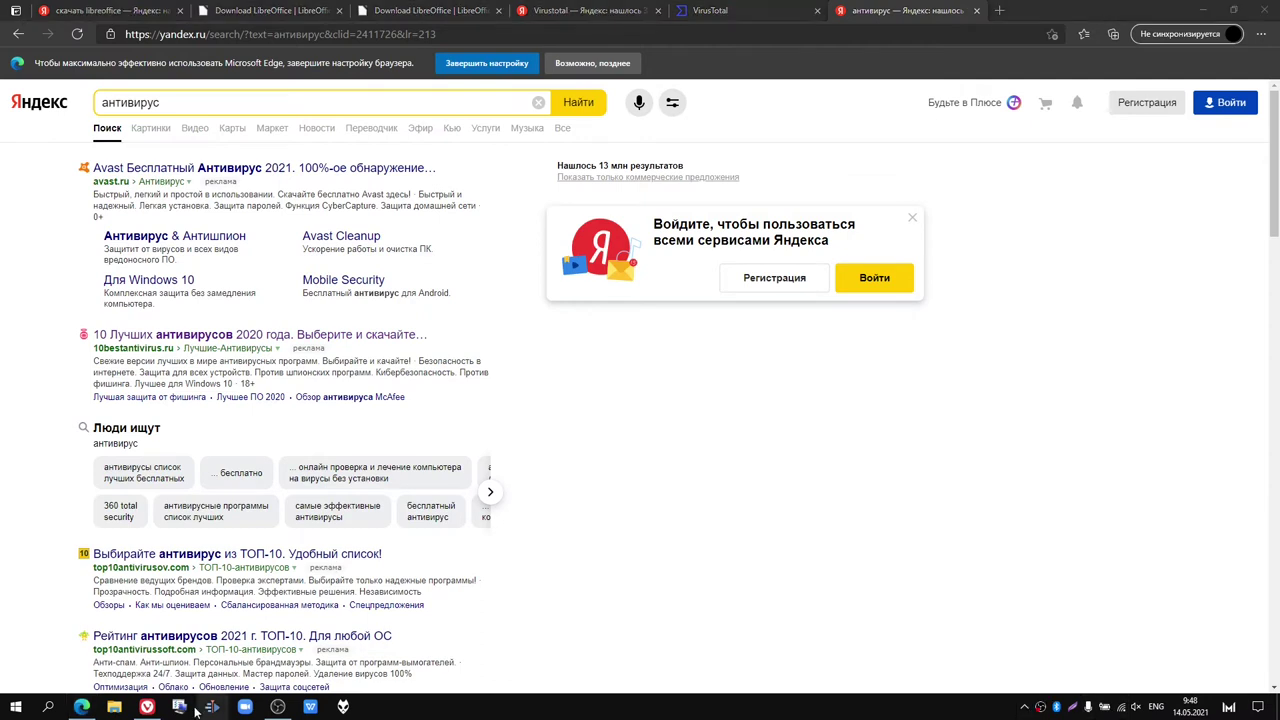
Step: Bring up Task Manager from the taskbar and switch to the Производительность tab
{"action": "right_click", "coordinate": [416, 710]}
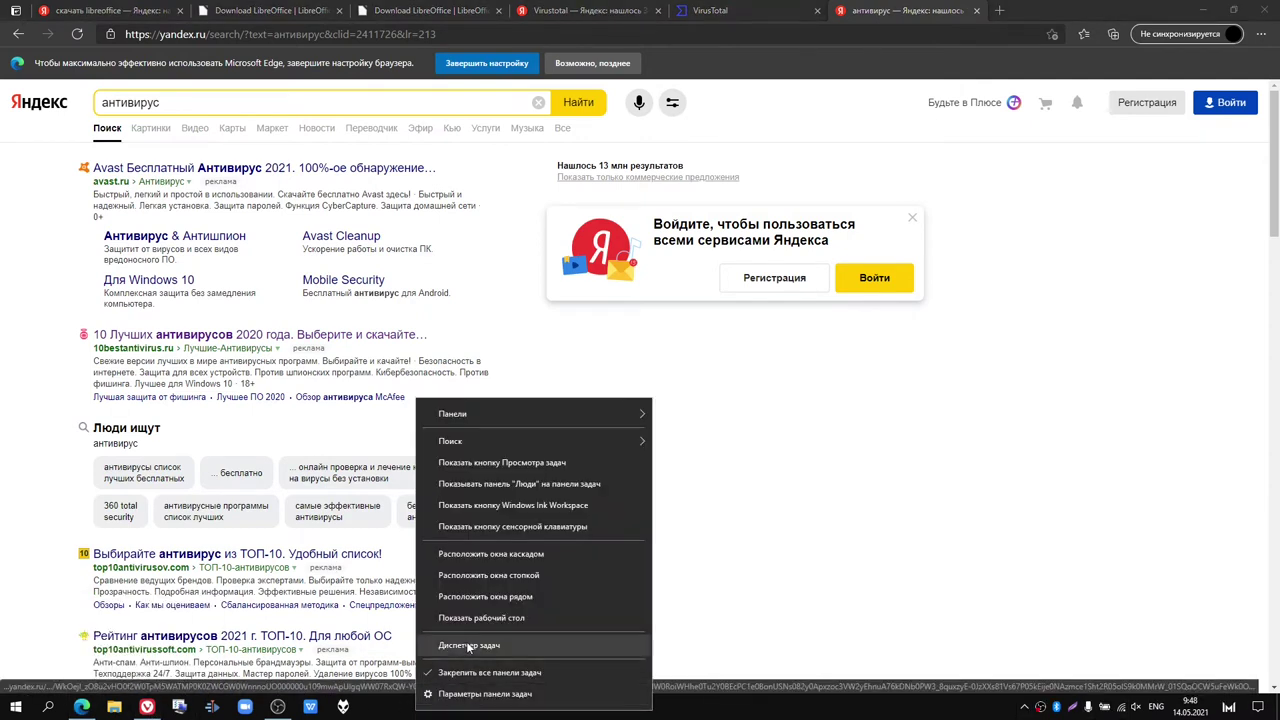
{"action": "left_click", "coordinate": [961, 468]}
{"action": "left_click", "coordinate": [961, 468]}
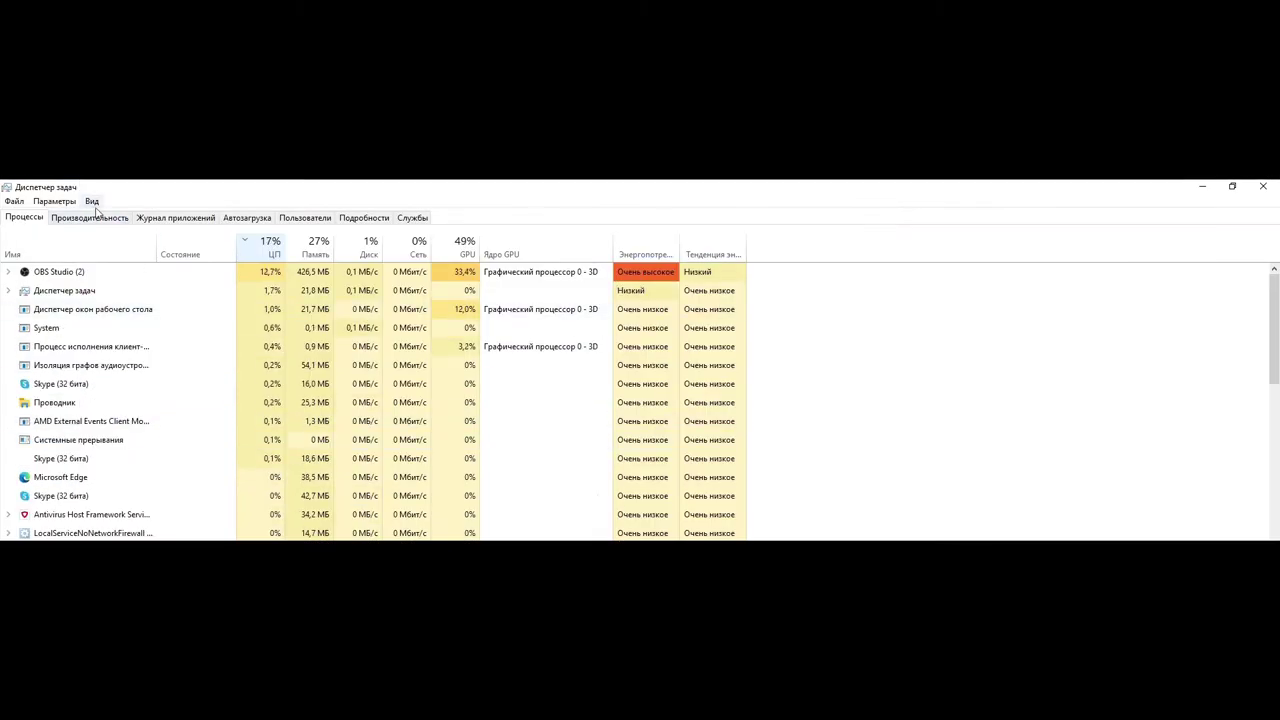
{"action": "left_click", "coordinate": [92, 217]}
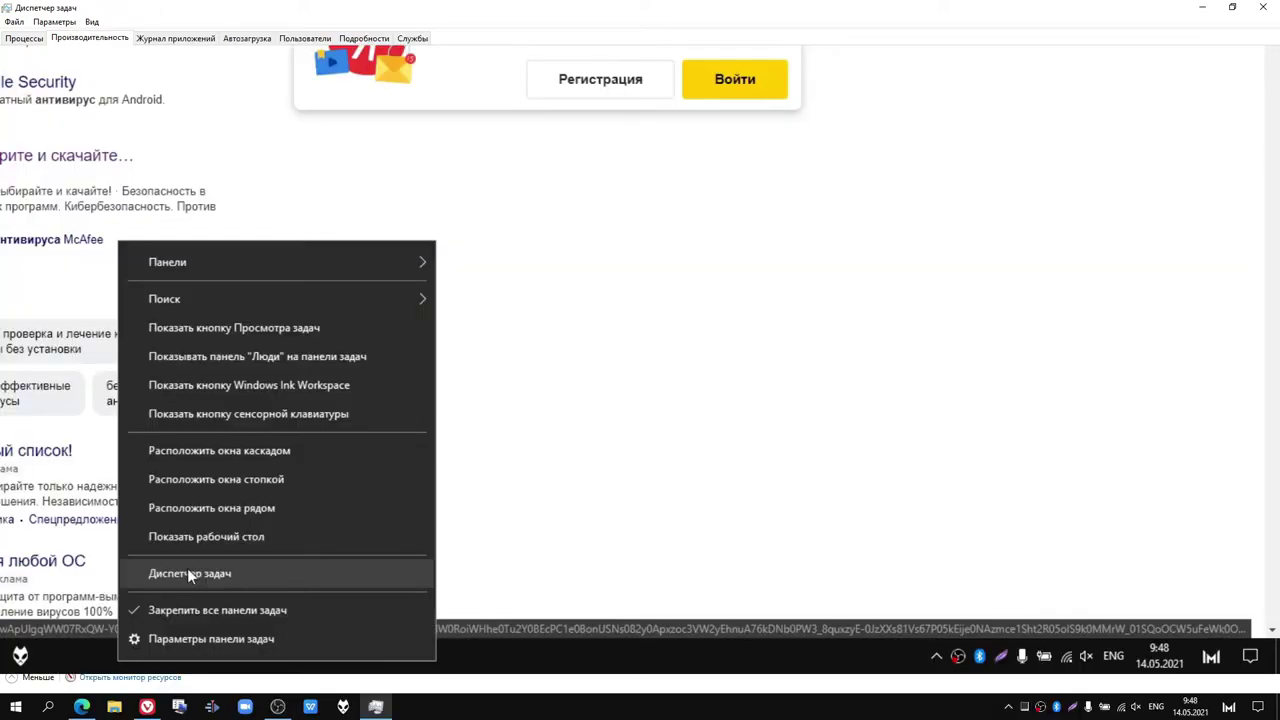
Step: View the ЦП, Память, Wi-Fi, Ethernet, Диск 0 and GPU 0 graphs, then close Task Manager
{"action": "left_click", "coordinate": [849, 334]}
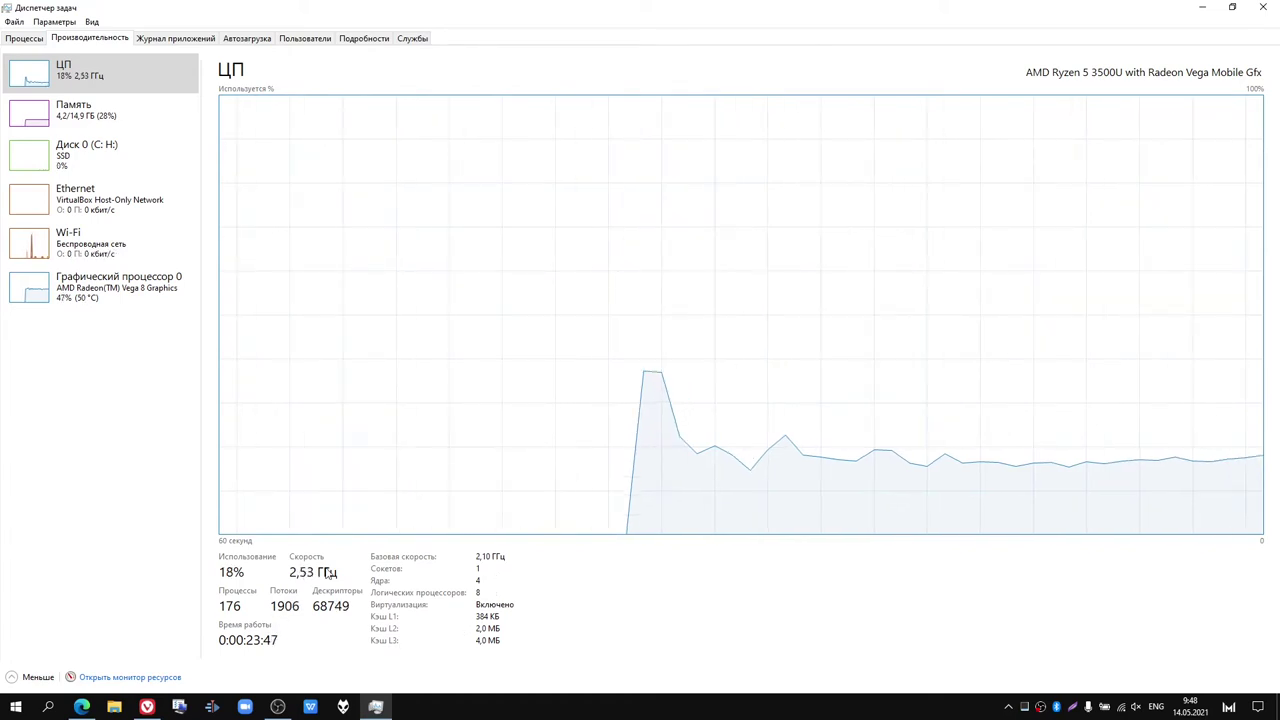
{"action": "left_click", "coordinate": [148, 134]}
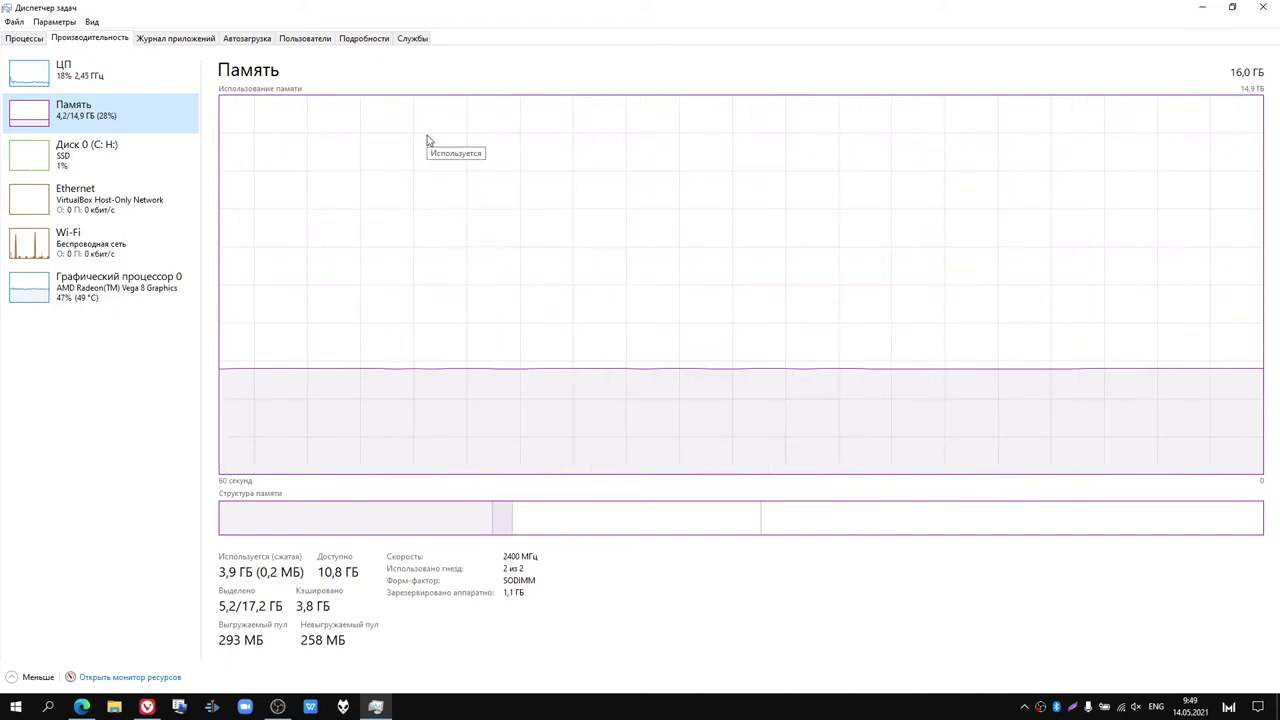
{"action": "left_click", "coordinate": [153, 257]}
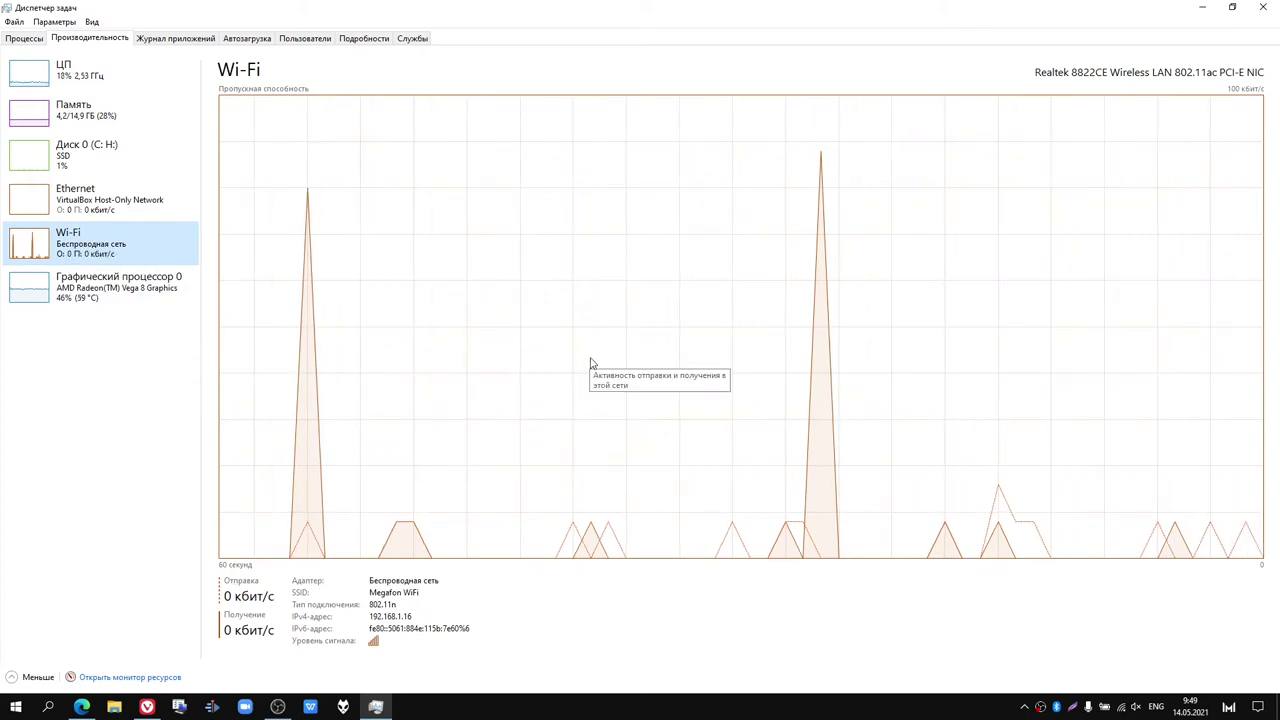
{"action": "left_click", "coordinate": [131, 207]}
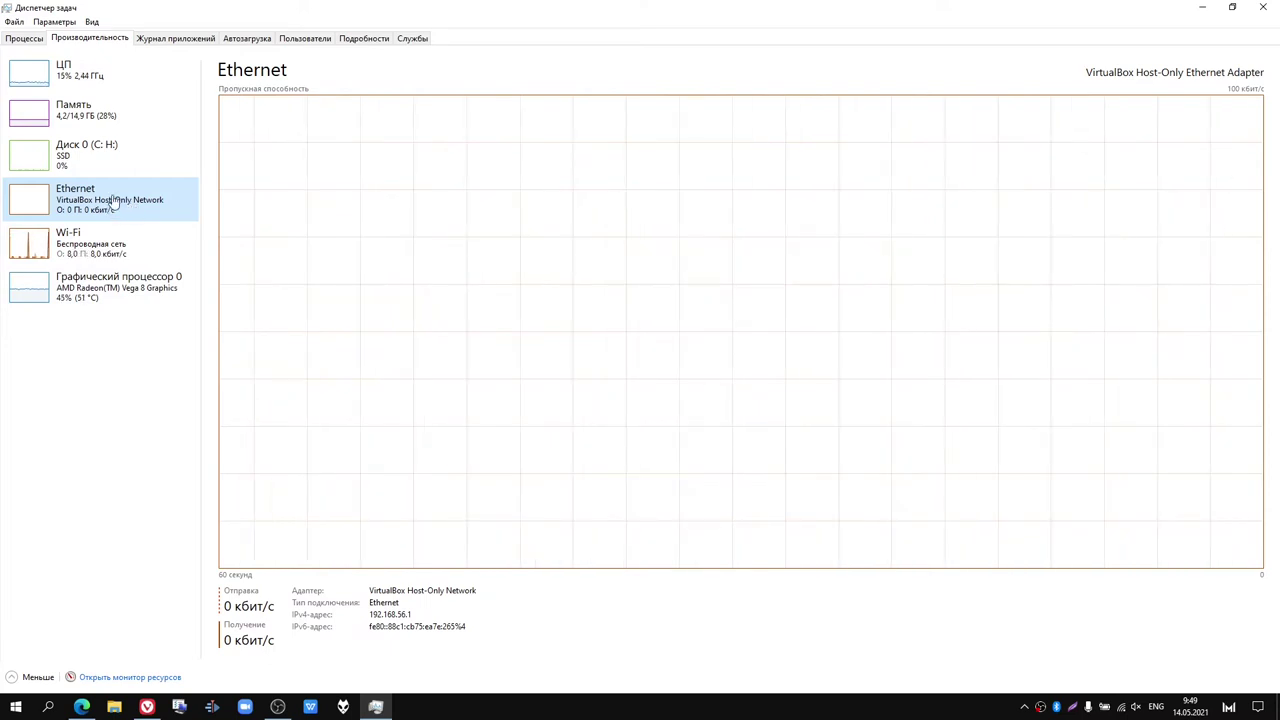
{"action": "left_click", "coordinate": [114, 172]}
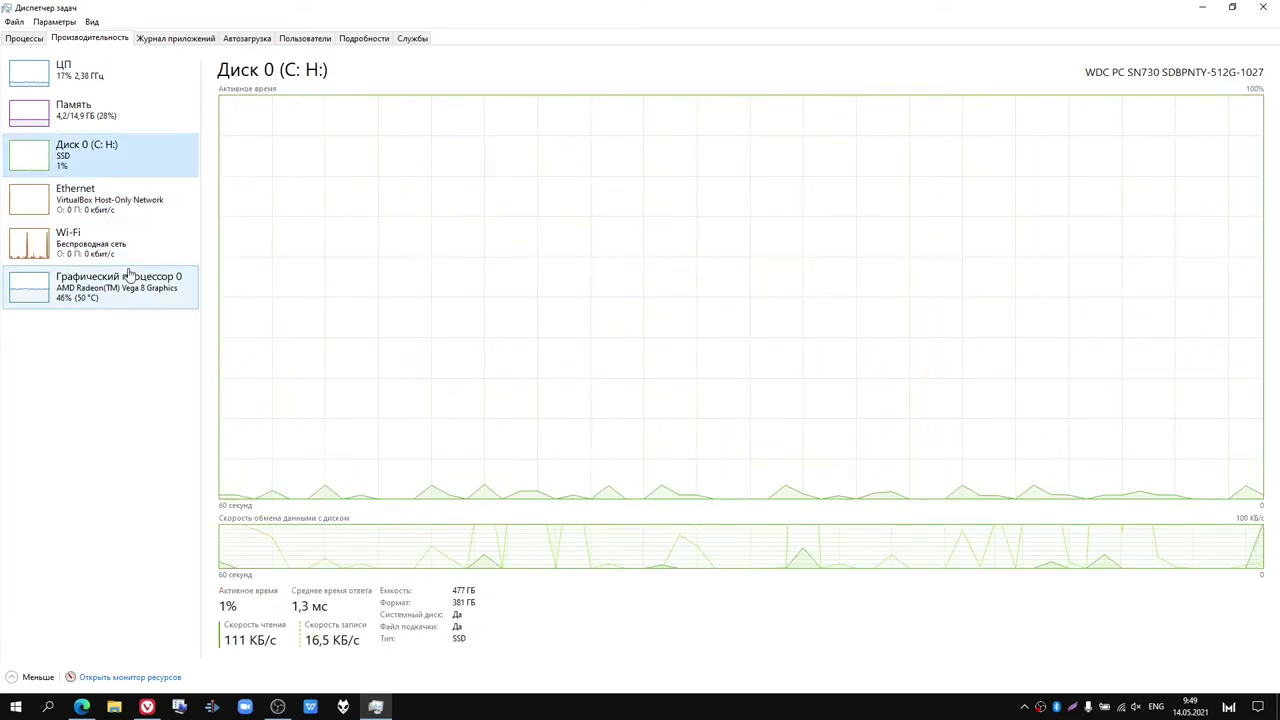
{"action": "left_click", "coordinate": [128, 274]}
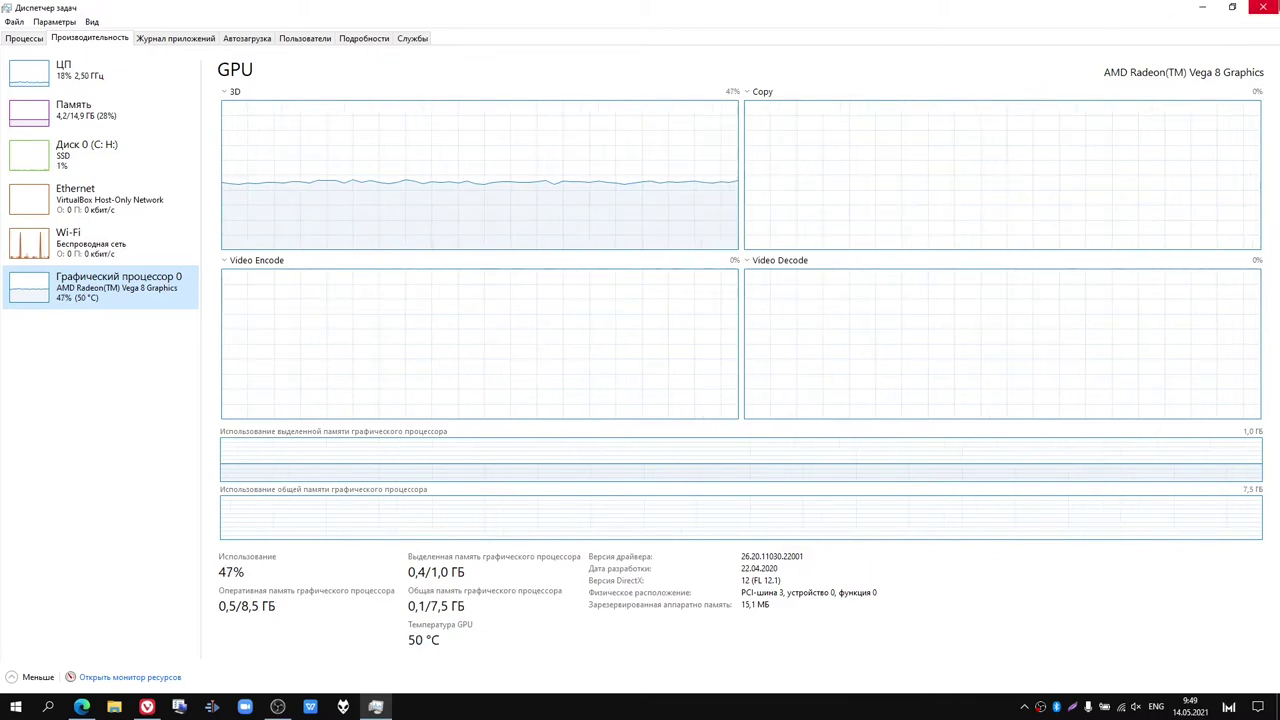
{"action": "left_click", "coordinate": [1262, 7]}
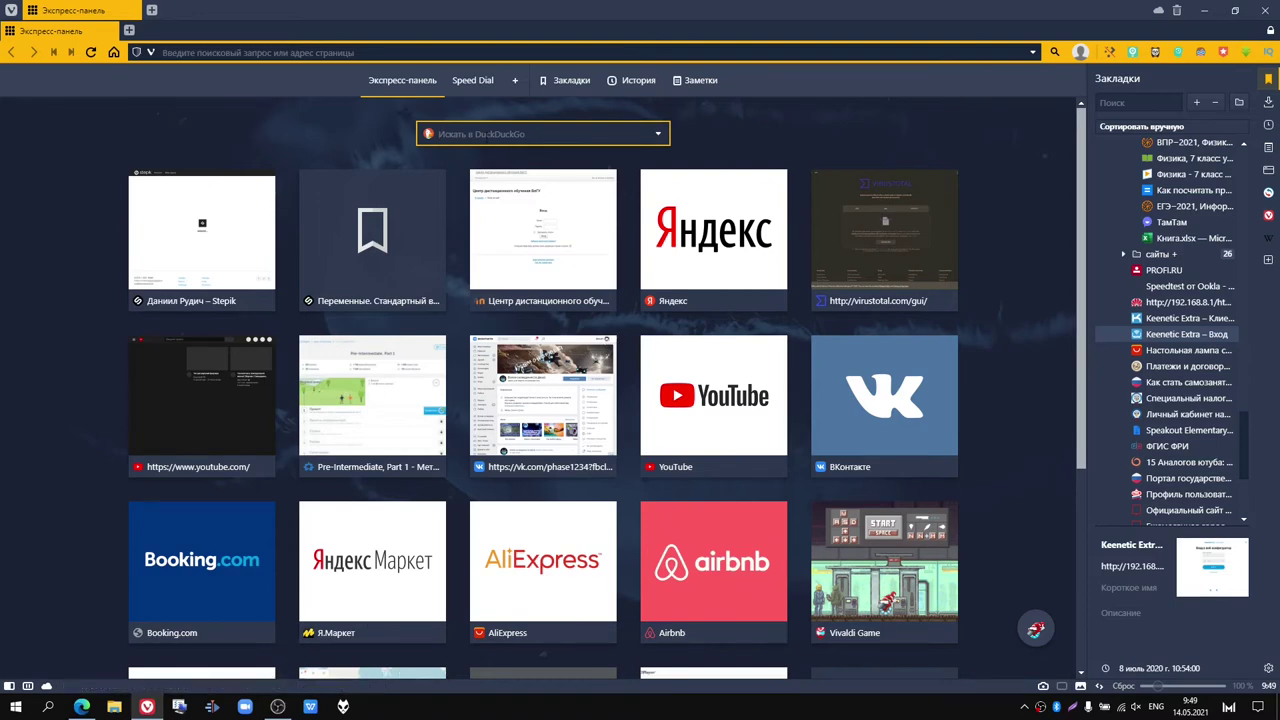
Step: After a stray start in the search box, toggle the bookmarks sidebar and downloads list, then restore the sidebar strip
{"action": "type", "text": "r"}
{"action": "key", "text": "BackSpace"}
{"action": "type", "text": "мш"}
{"action": "left_click", "coordinate": [1268, 80]}
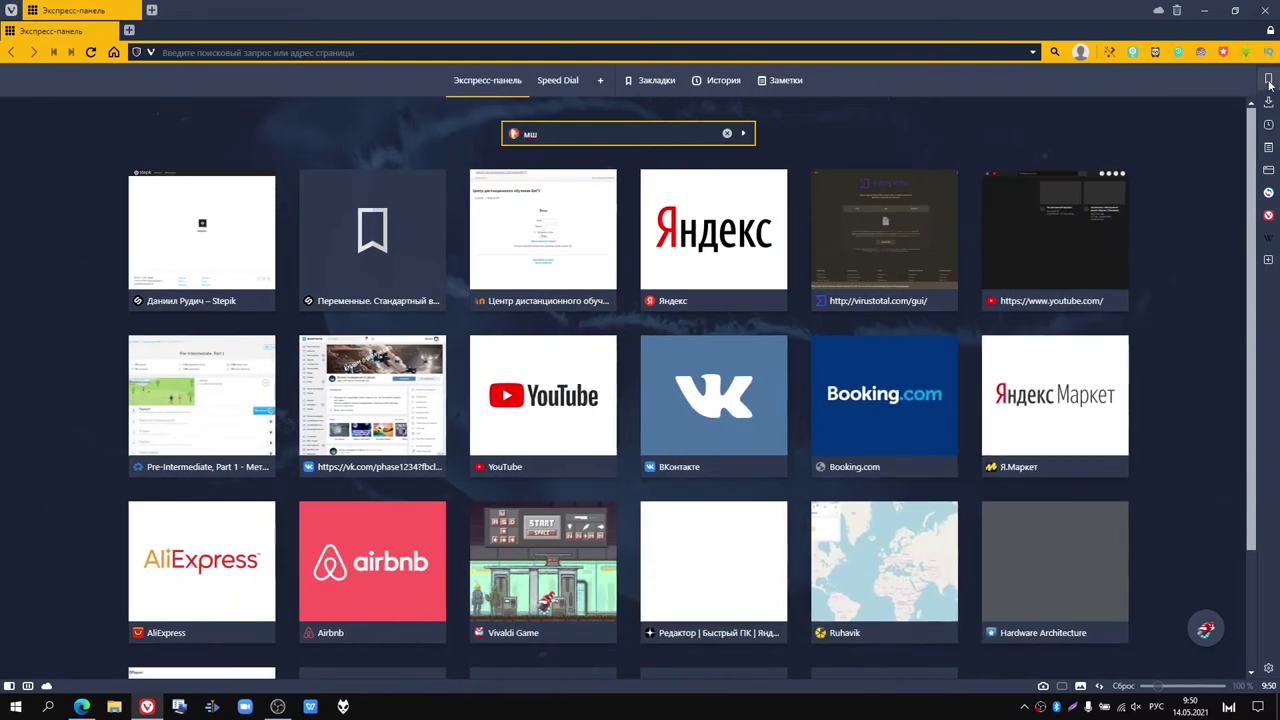
{"action": "left_click", "coordinate": [1269, 83]}
{"action": "left_click", "coordinate": [1269, 83]}
{"action": "left_click", "coordinate": [1270, 101]}
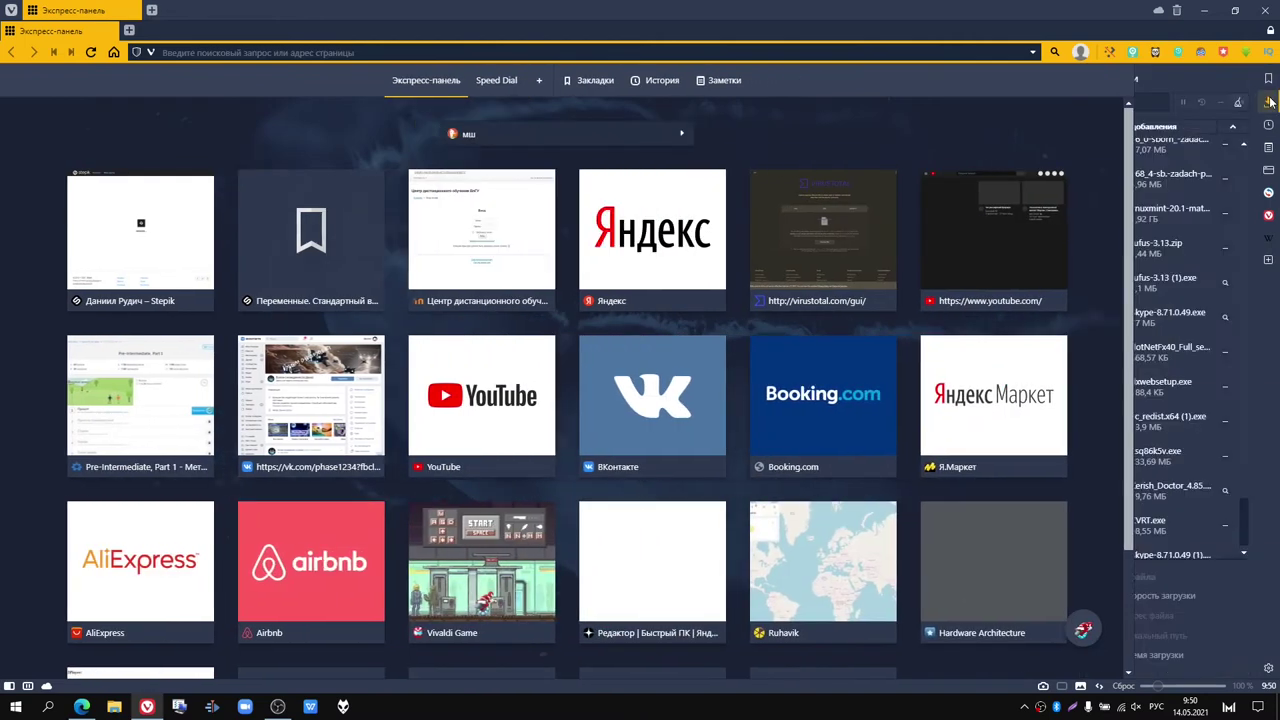
{"action": "left_click", "coordinate": [1270, 101]}
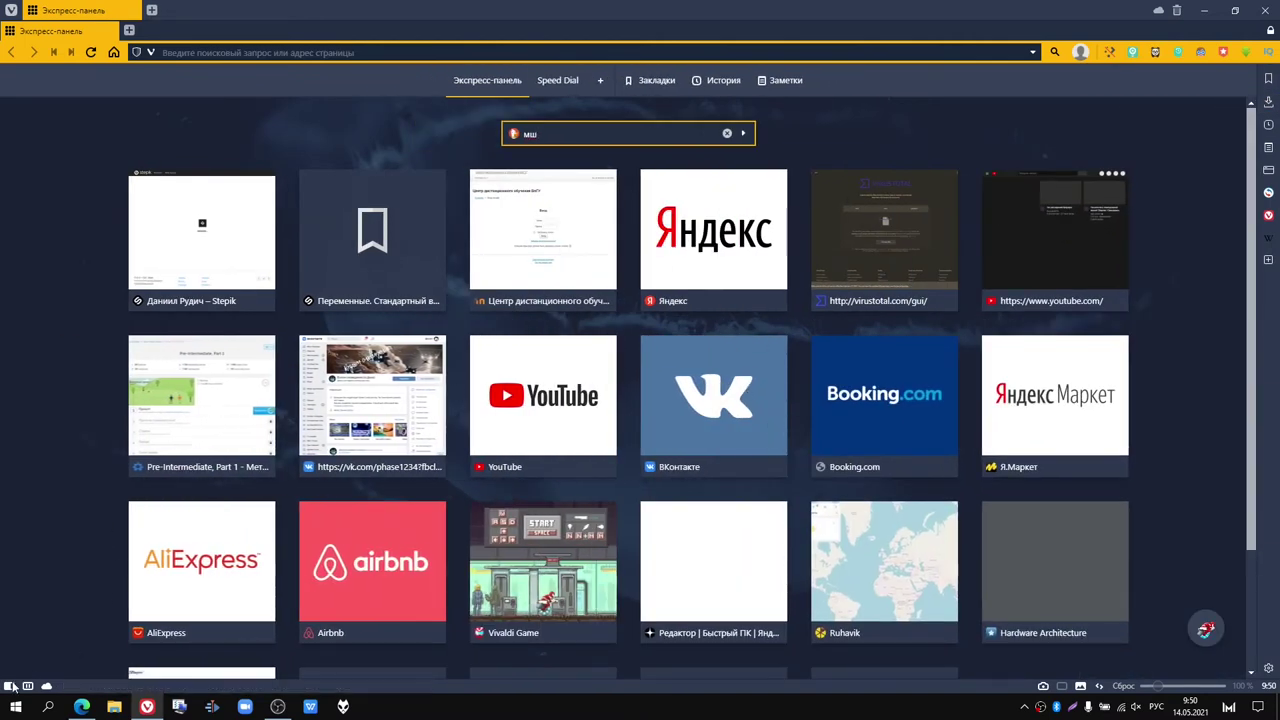
{"action": "left_click", "coordinate": [10, 686]}
Step: Clear the box, fix the keyboard layout, and submit вирустотал to DuckDuckGo
{"action": "key", "text": "BackSpace"}
{"action": "key", "text": "alt+shift"}
{"action": "type", "text": "d"}
{"action": "key", "text": "BackSpace"}
{"action": "key", "text": "BackSpace"}
{"action": "type", "text": "вк"}
{"action": "type", "text": "рус"}
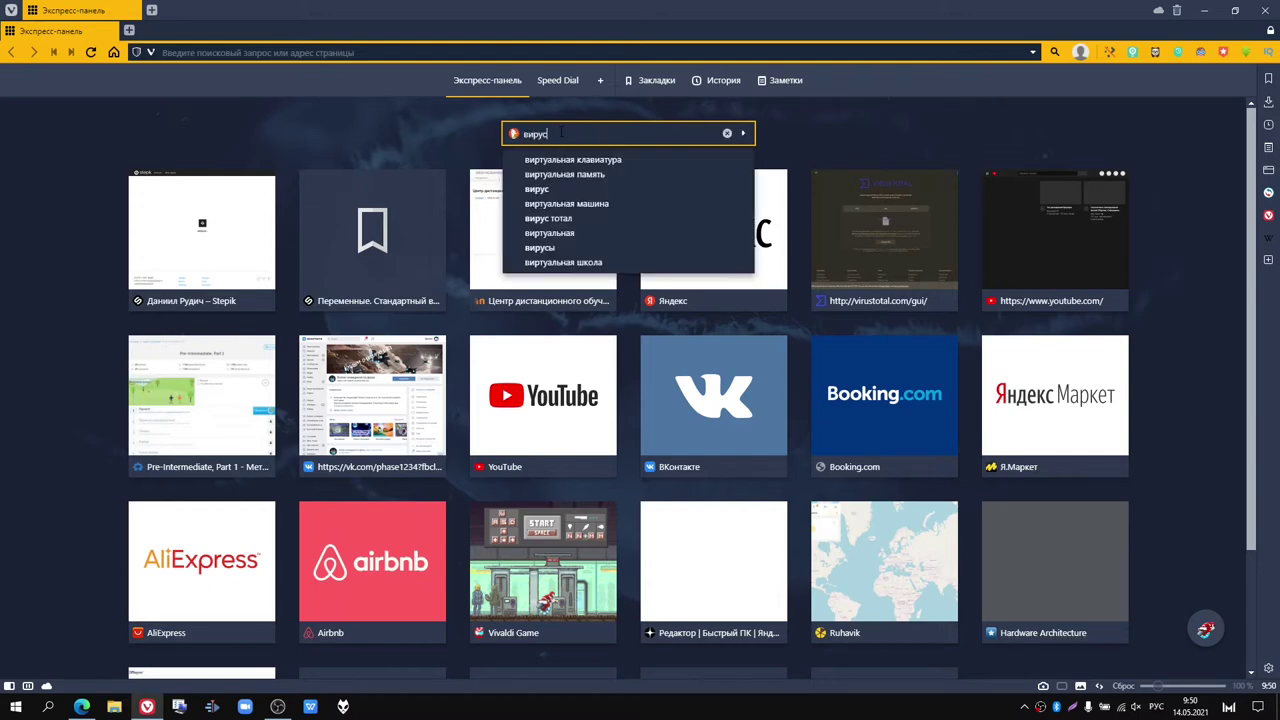
{"action": "type", "text": "тот"}
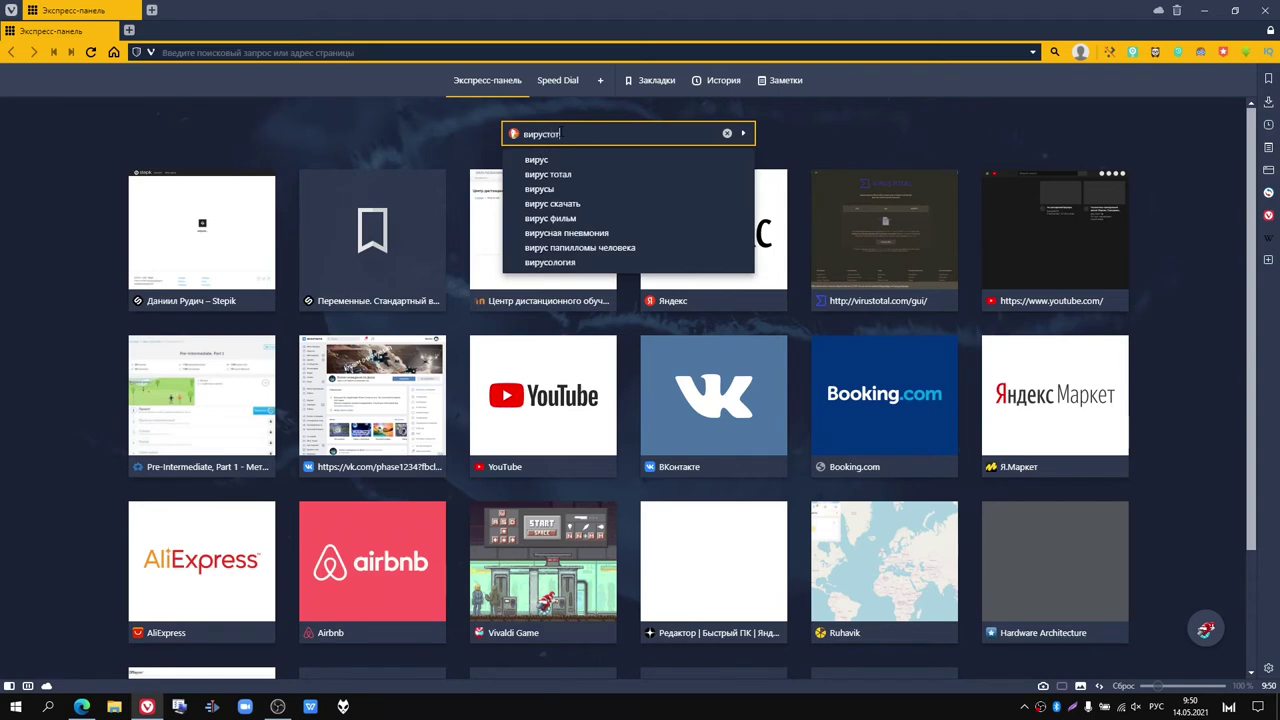
{"action": "type", "text": "ал"}
{"action": "key", "text": "Return"}
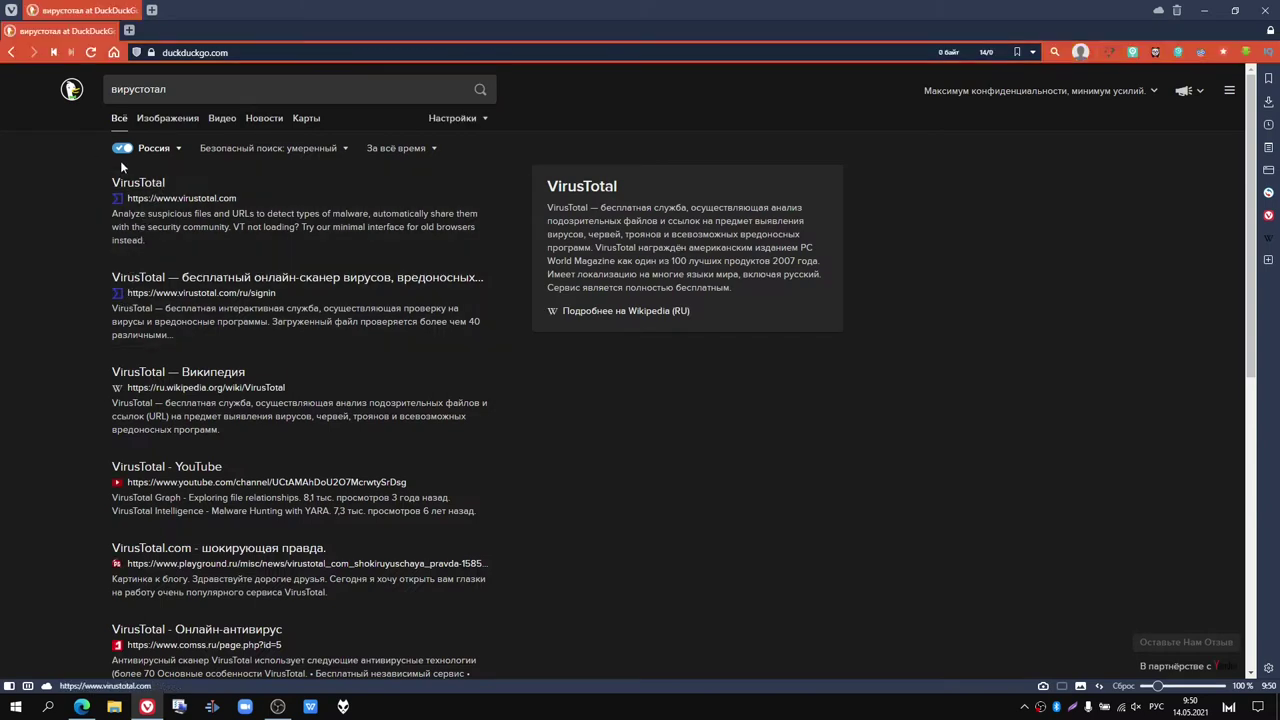
Step: Visit the VirusTotal result, come back, and check Изображения before returning to Всё
{"action": "left_click", "coordinate": [145, 187]}
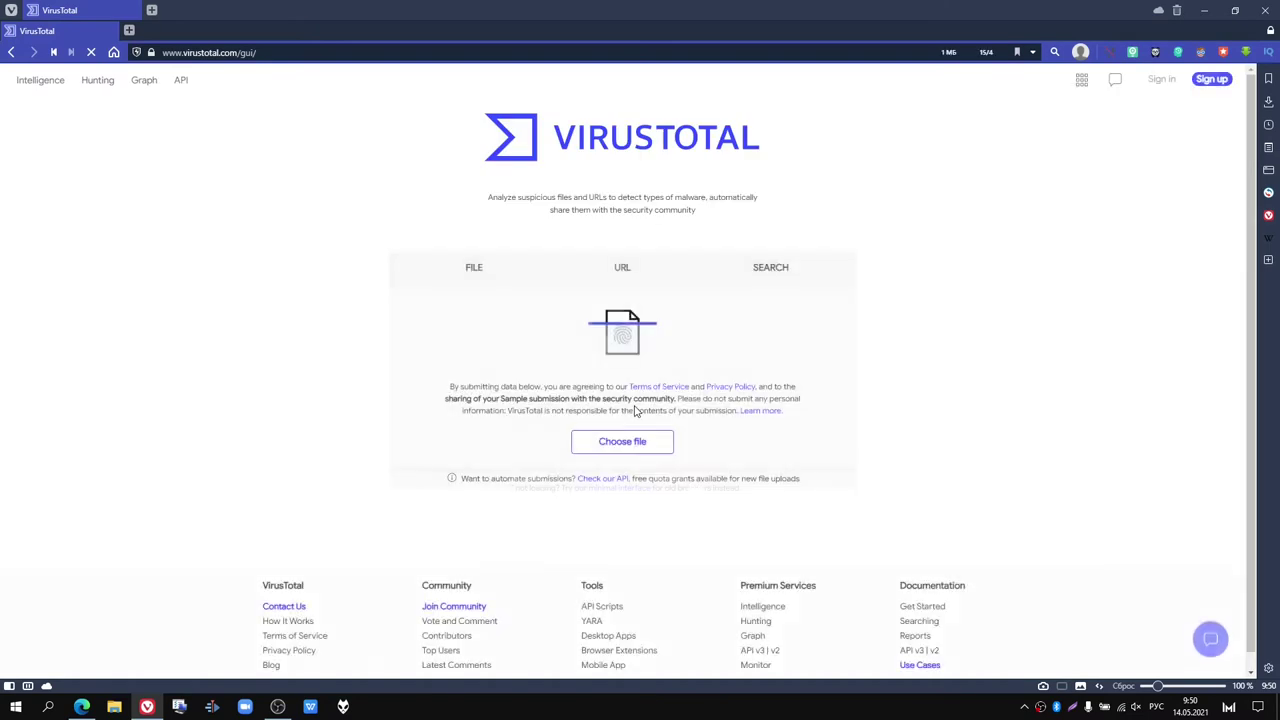
{"action": "left_click", "coordinate": [11, 52]}
{"action": "scroll", "coordinate": [374, 358], "scroll_direction": "down", "scroll_amount": 3}
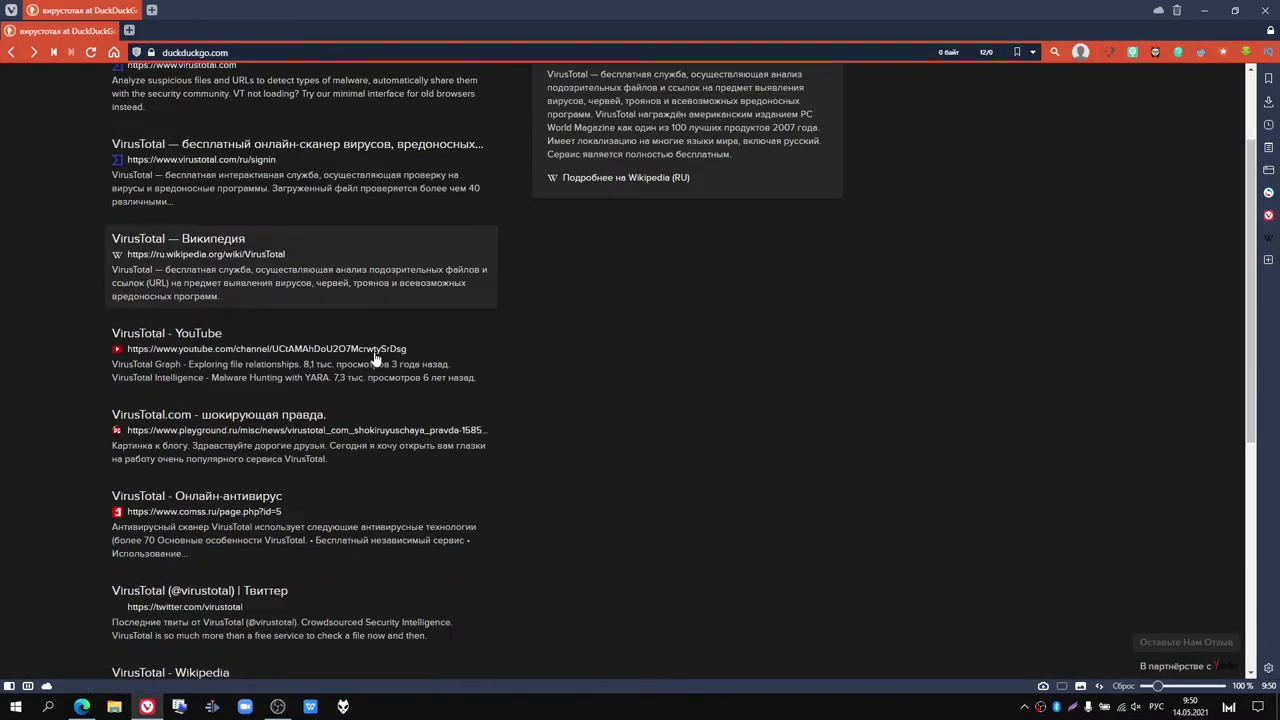
{"action": "scroll", "coordinate": [374, 358], "scroll_direction": "down", "scroll_amount": 5}
{"action": "scroll", "coordinate": [374, 358], "scroll_direction": "down", "scroll_amount": 1}
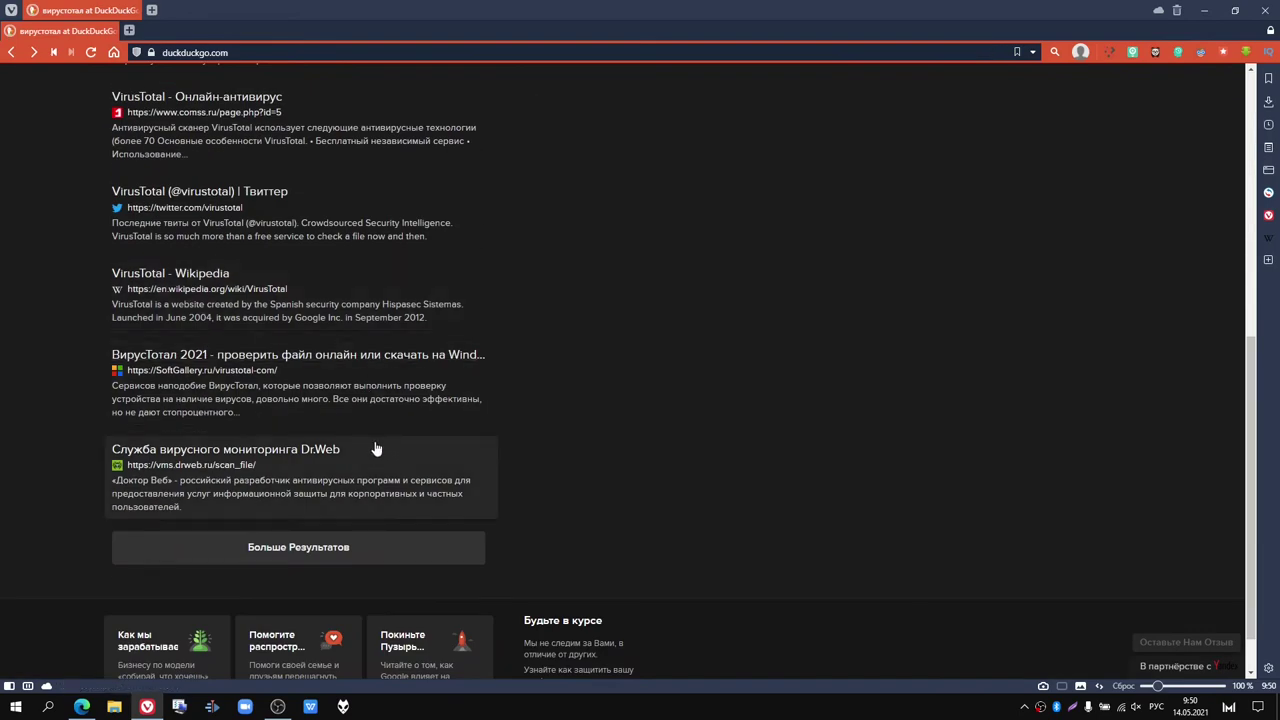
{"action": "scroll", "coordinate": [376, 449], "scroll_direction": "up", "scroll_amount": 6}
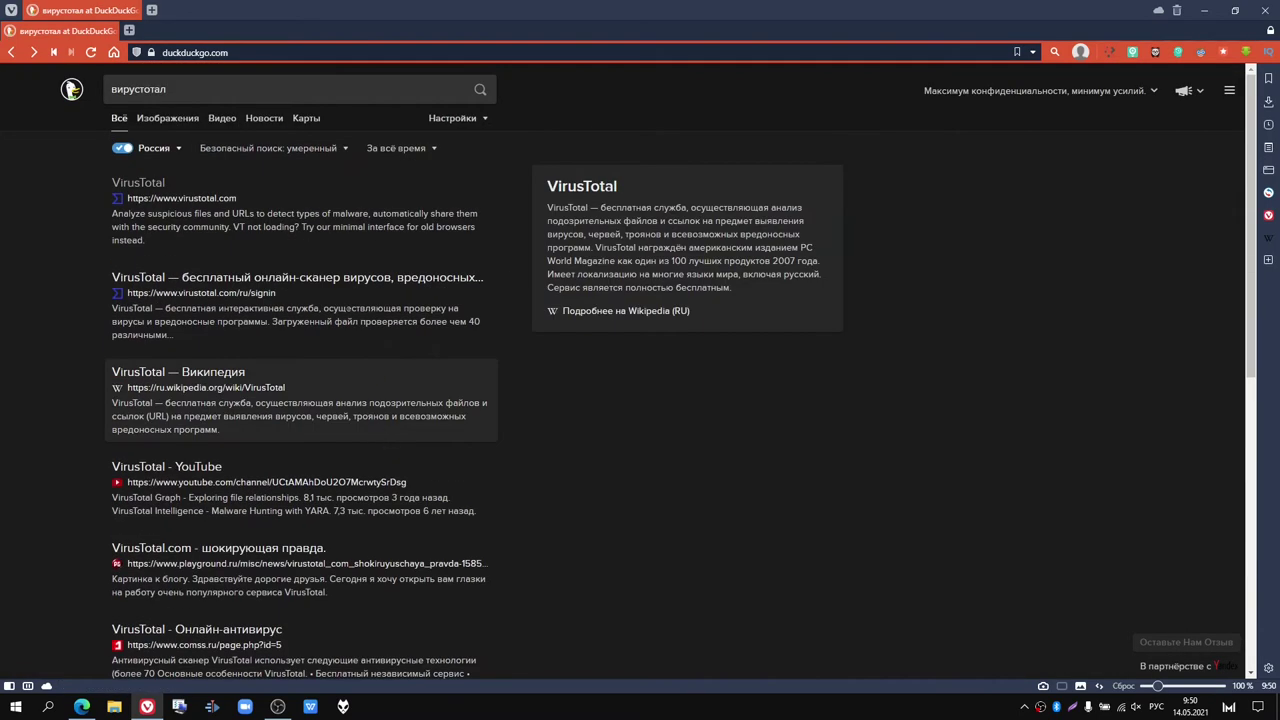
{"action": "left_click", "coordinate": [170, 120]}
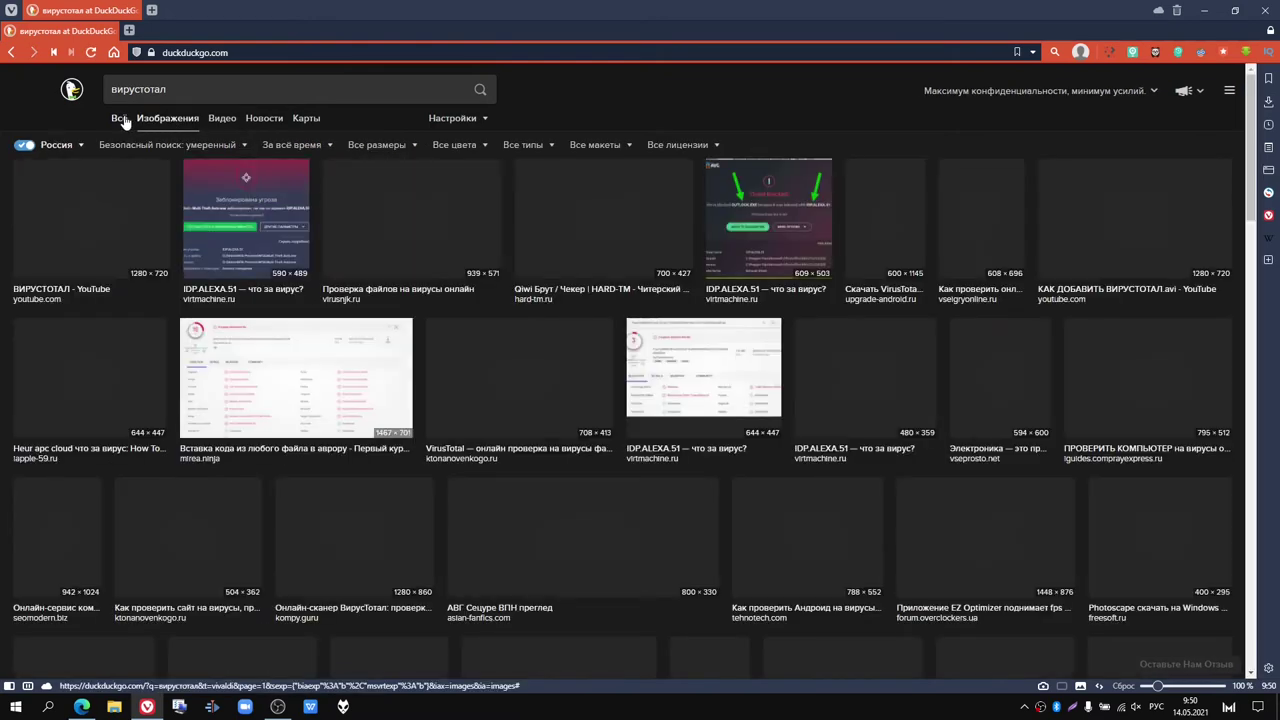
{"action": "left_click", "coordinate": [120, 118]}
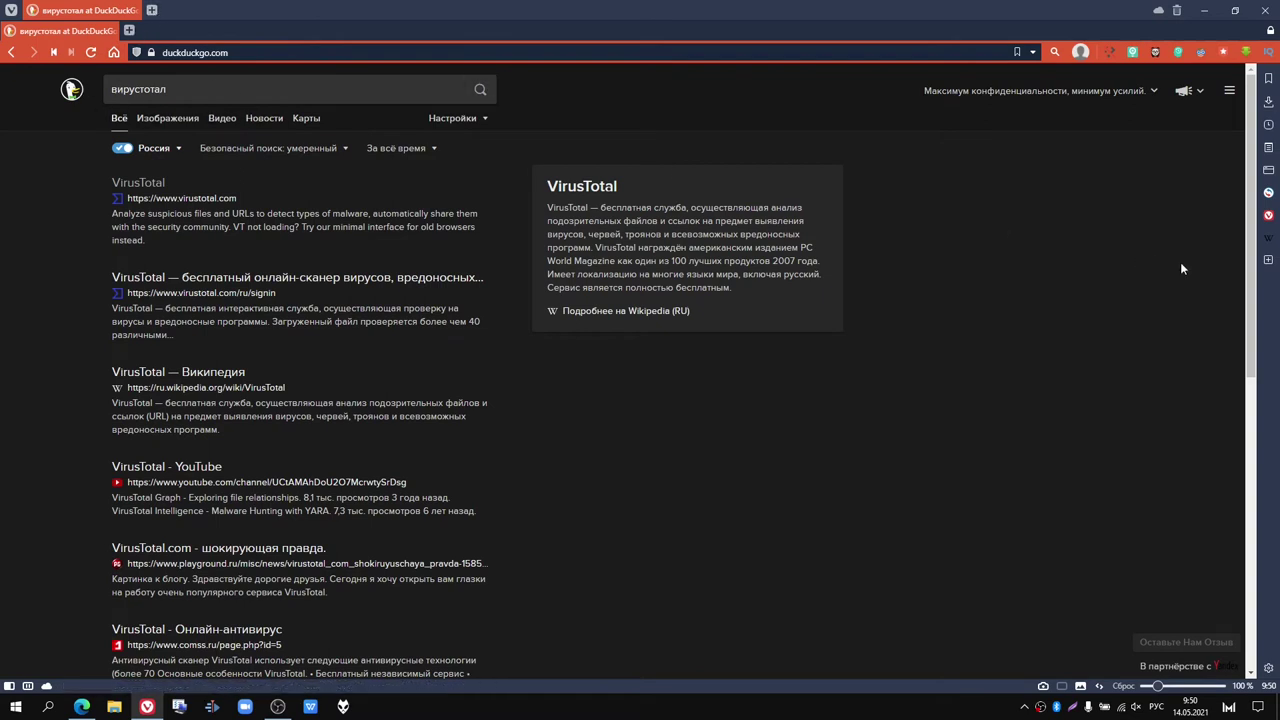
Step: Toggle the bookmarks sidebar and select the current query to replace it
{"action": "left_click", "coordinate": [1268, 78]}
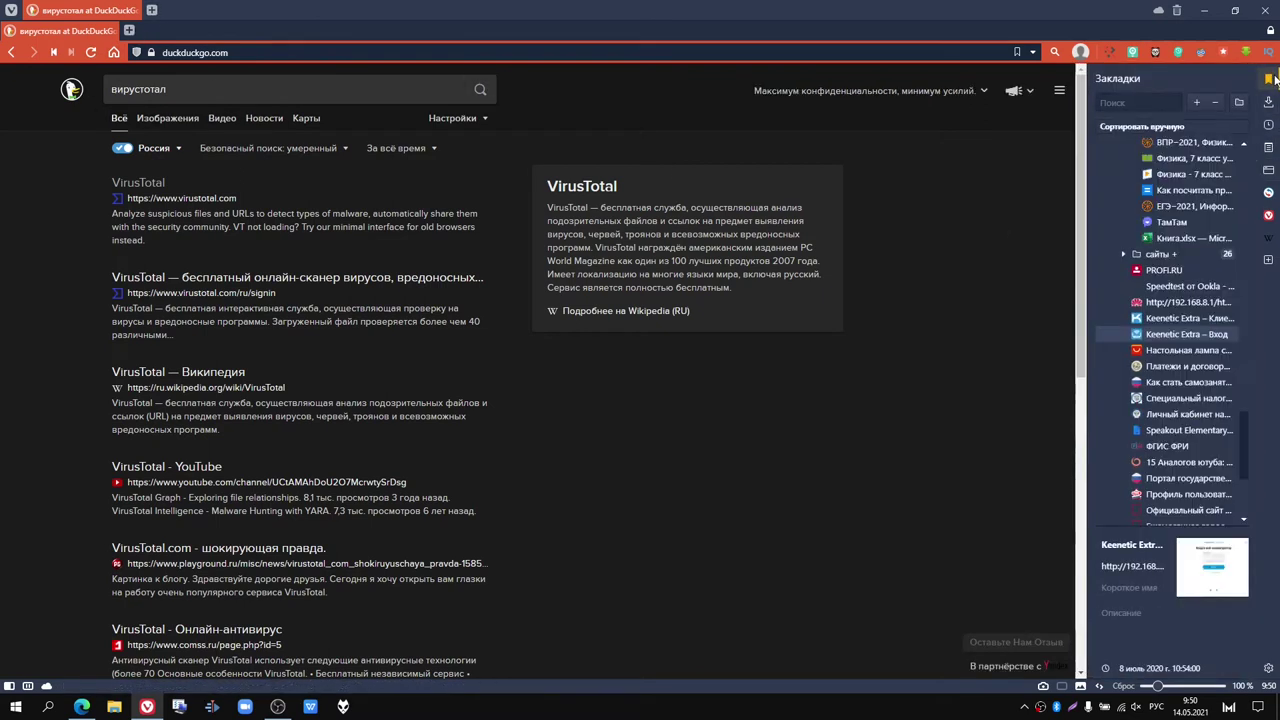
{"action": "left_click", "coordinate": [1274, 80]}
{"action": "double_click", "coordinate": [104, 89]}
Step: Search DuckDuckGo for поисковик and open Google's home page from the results
{"action": "type", "text": "поисковик"}
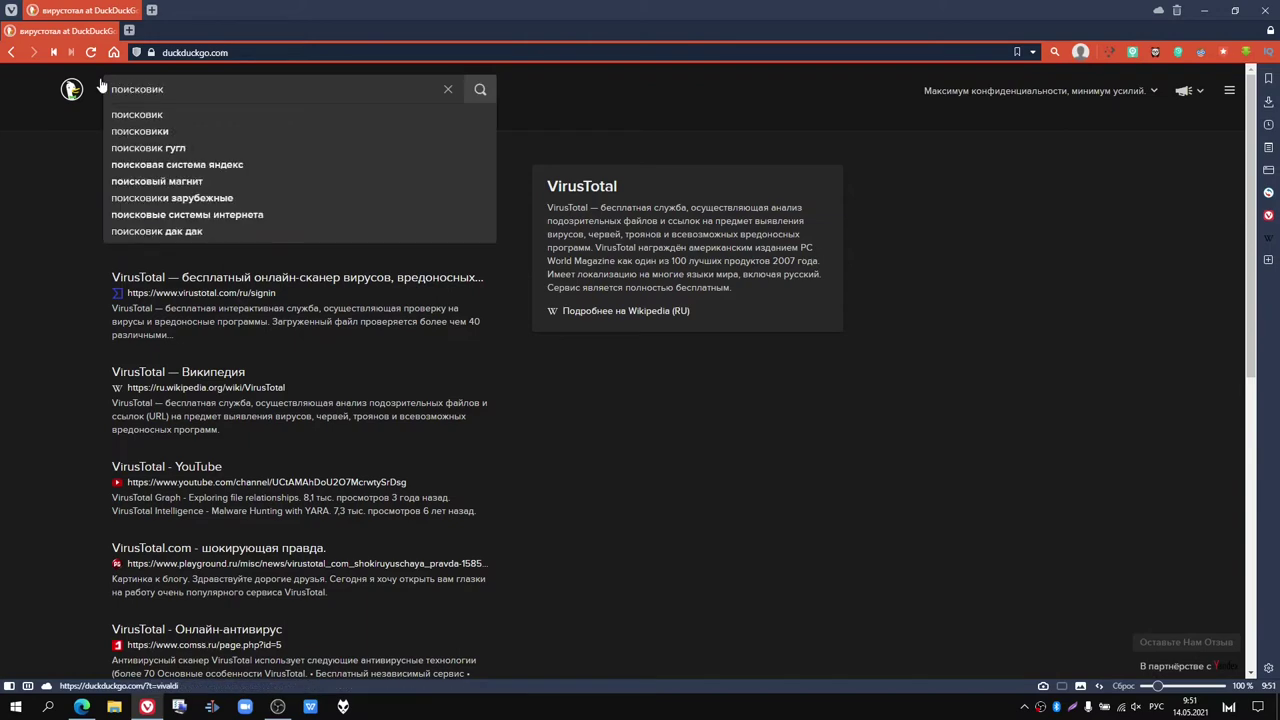
{"action": "key", "text": "Return"}
{"action": "scroll", "coordinate": [206, 214], "scroll_direction": "down", "scroll_amount": 2}
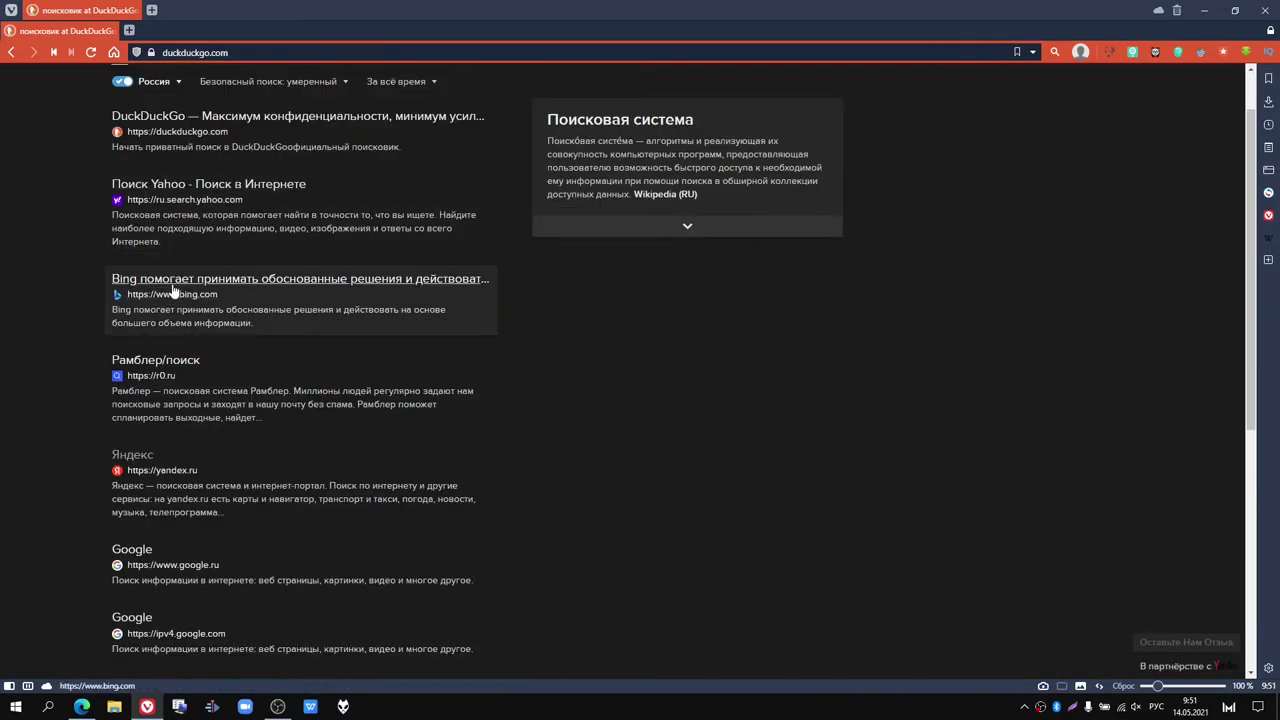
{"action": "scroll", "coordinate": [177, 291], "scroll_direction": "down", "scroll_amount": 1}
{"action": "left_click", "coordinate": [150, 418]}
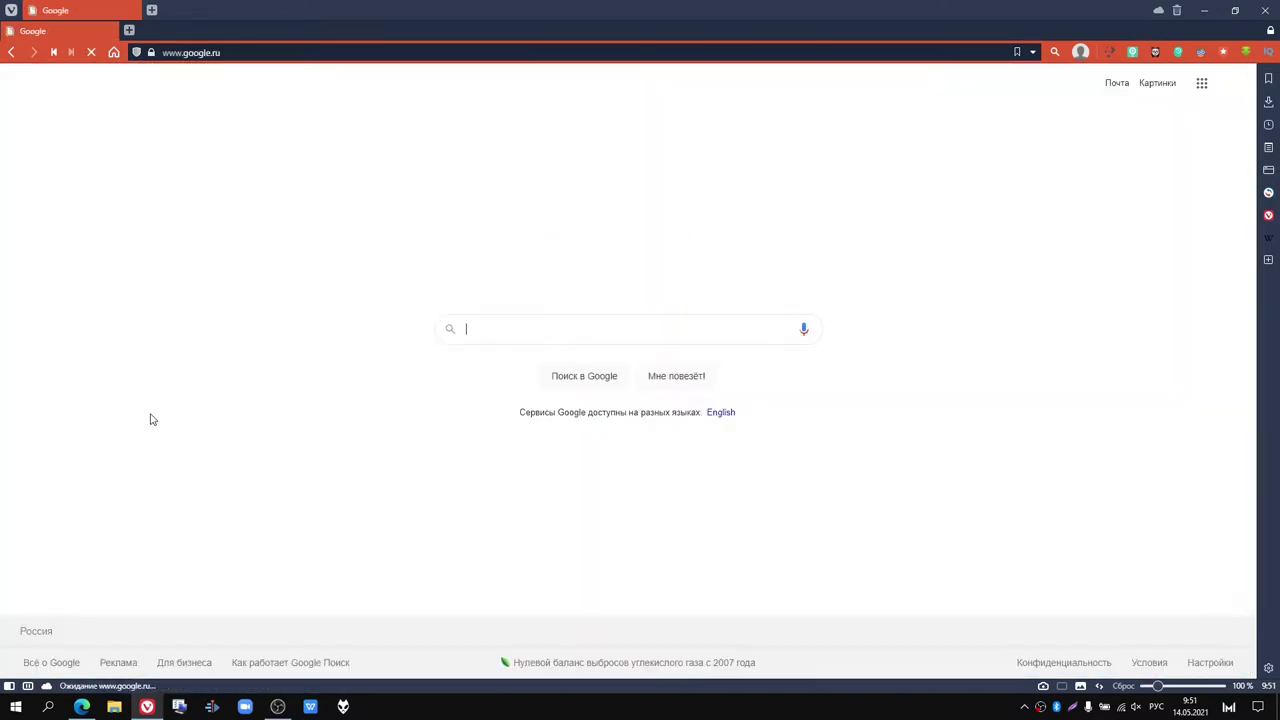
Step: Search Google for вирус тотал, open VirusTotal in a new tab, then return and step back
{"action": "left_click", "coordinate": [477, 326]}
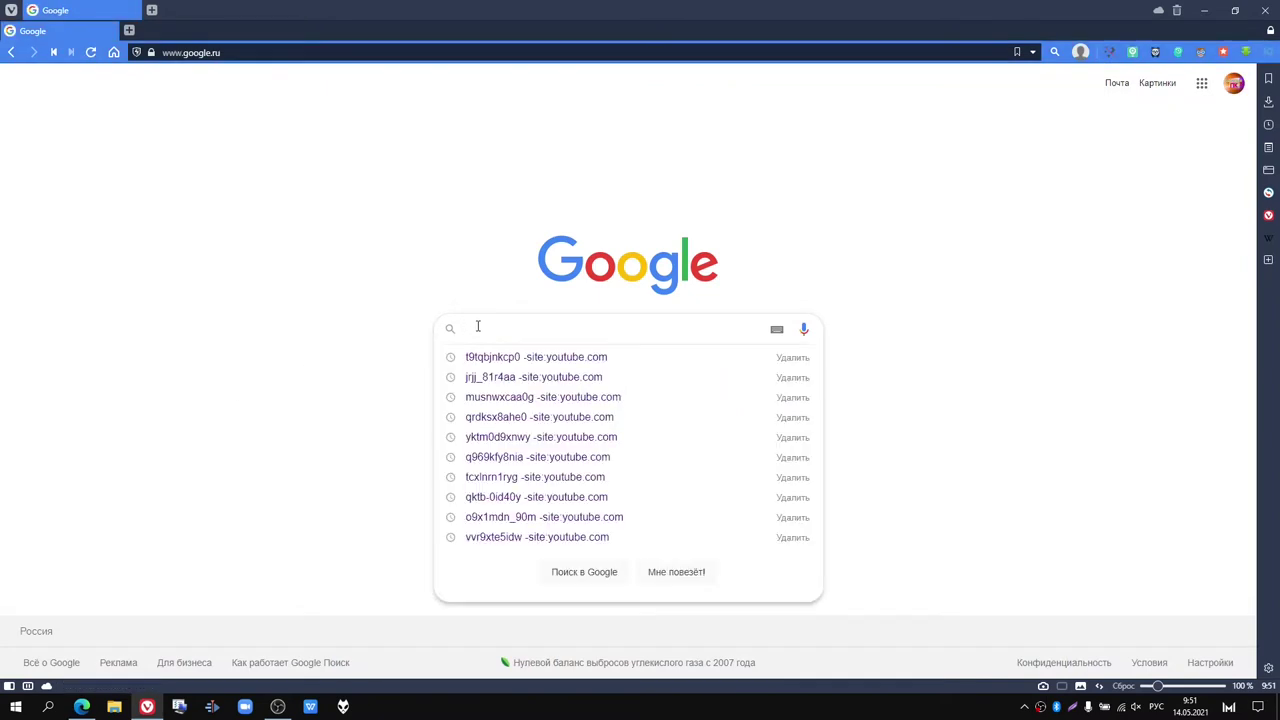
{"action": "type", "text": "ви"}
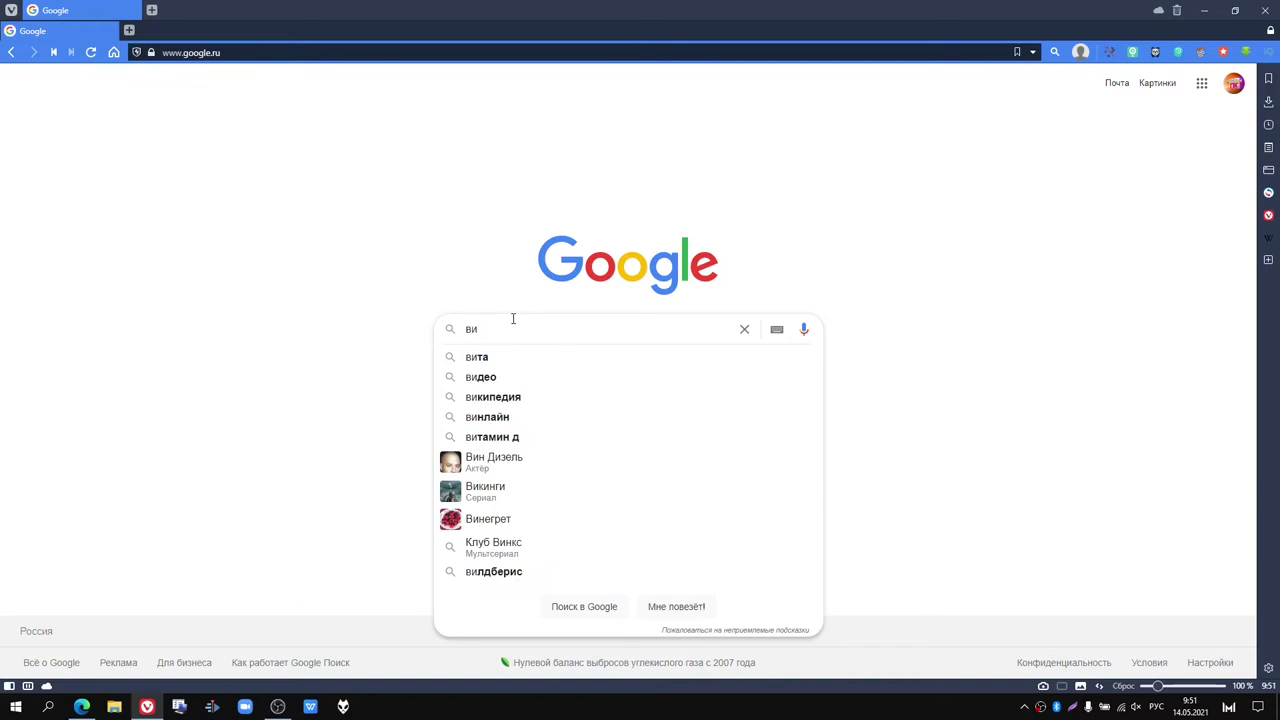
{"action": "type", "text": "рус"}
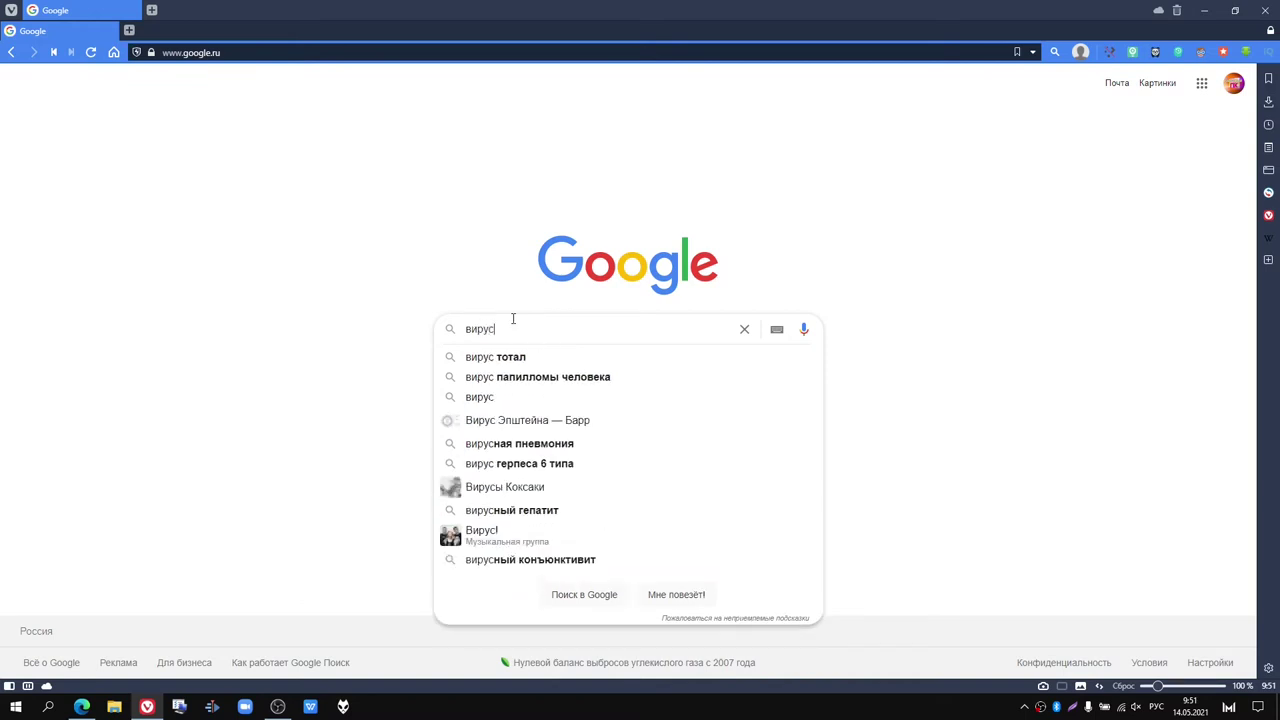
{"action": "left_click", "coordinate": [505, 358]}
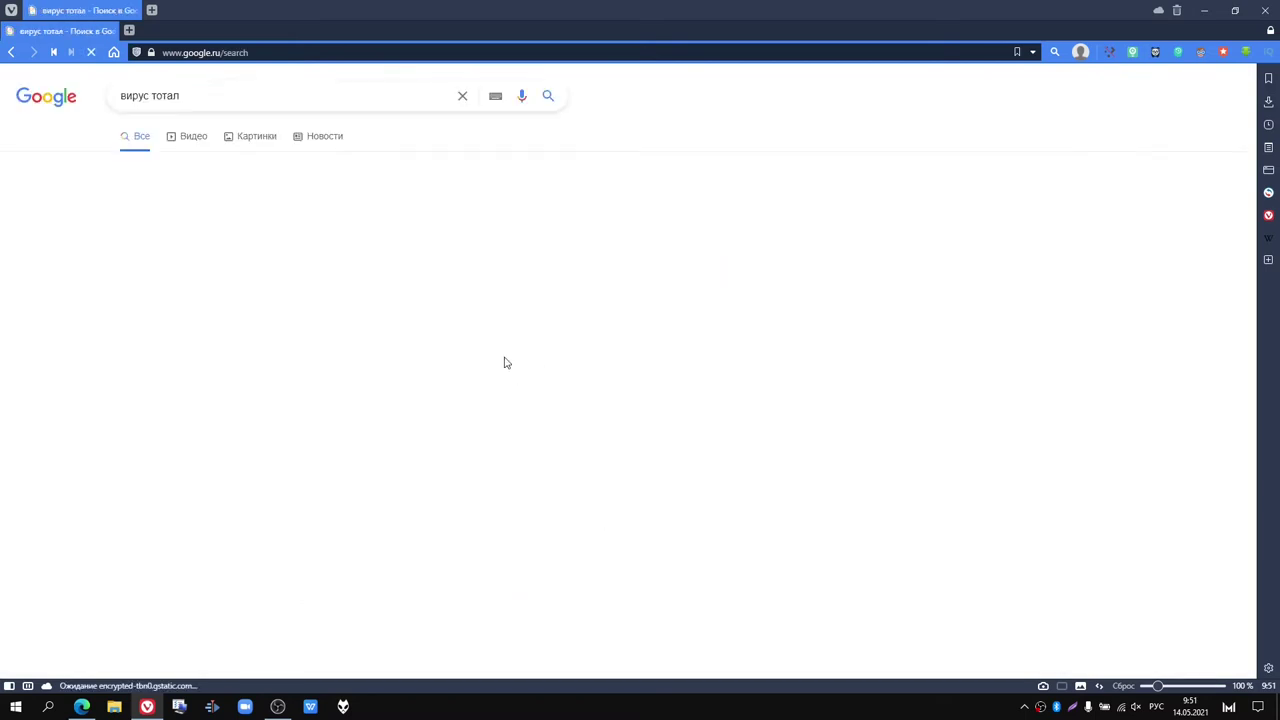
{"action": "left_click", "coordinate": [148, 210]}
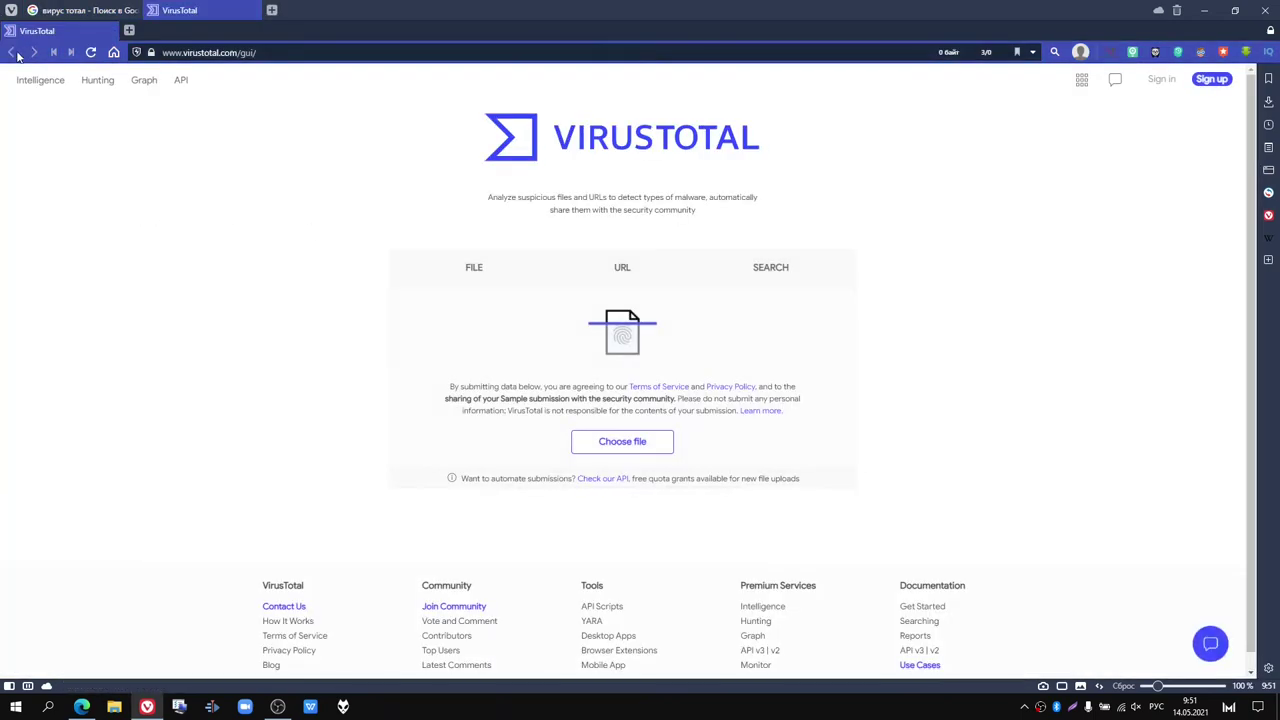
{"action": "left_click", "coordinate": [80, 10]}
{"action": "scroll", "coordinate": [332, 289], "scroll_direction": "down", "scroll_amount": 1}
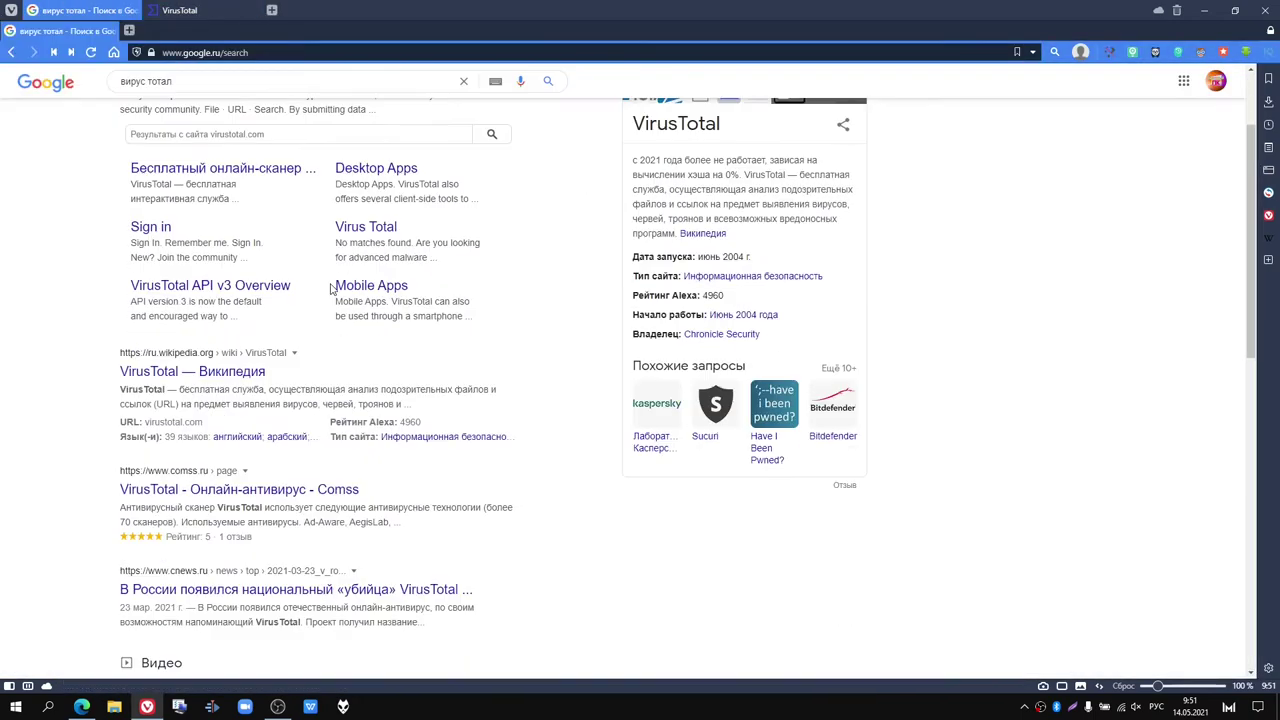
{"action": "scroll", "coordinate": [332, 289], "scroll_direction": "down", "scroll_amount": 2}
{"action": "scroll", "coordinate": [332, 290], "scroll_direction": "up", "scroll_amount": 4}
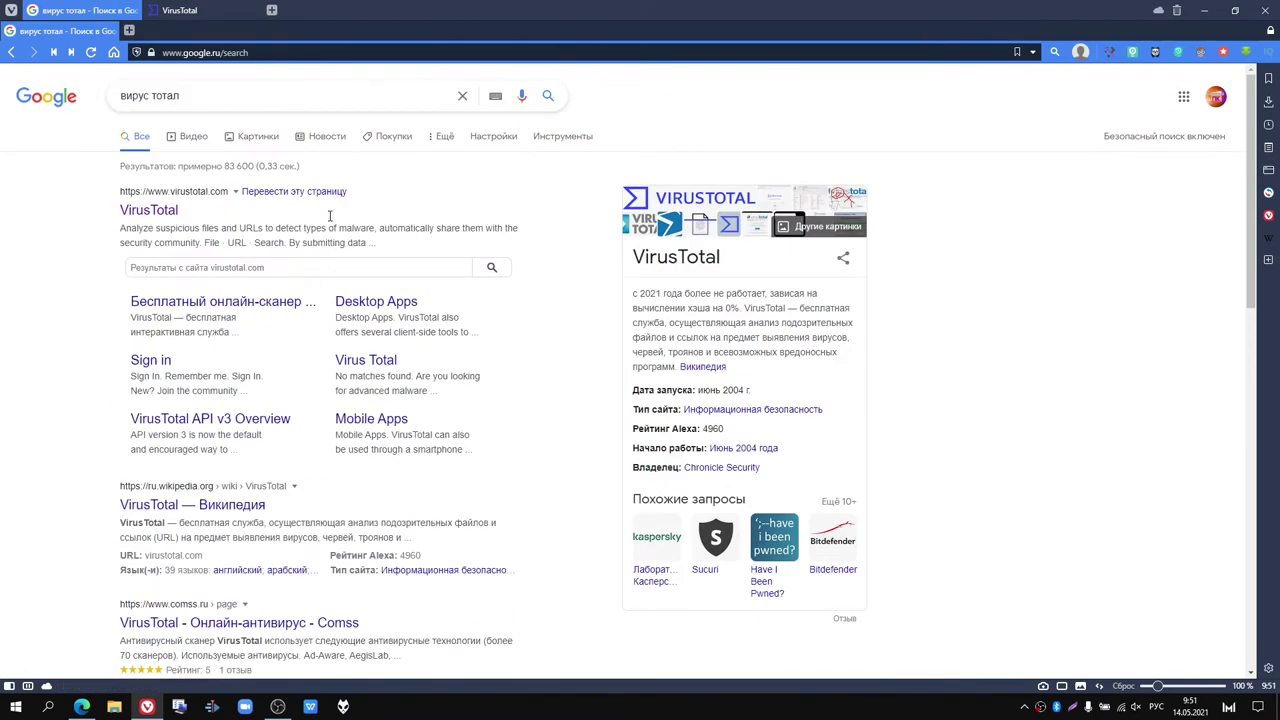
{"action": "left_click", "coordinate": [14, 54]}
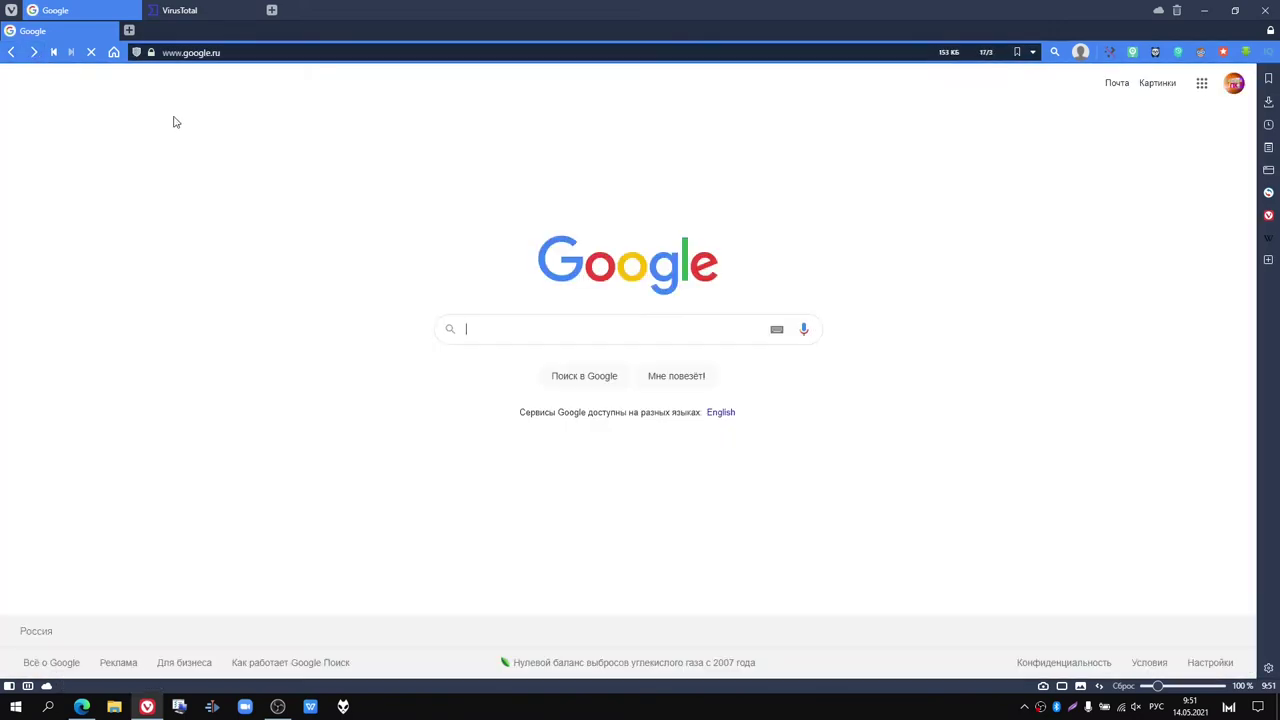
Step: From the Google home page, search поисковик and open the Яндекс (ya.ru) result in a new tab
{"action": "left_click", "coordinate": [509, 326]}
{"action": "type", "text": "поисковик"}
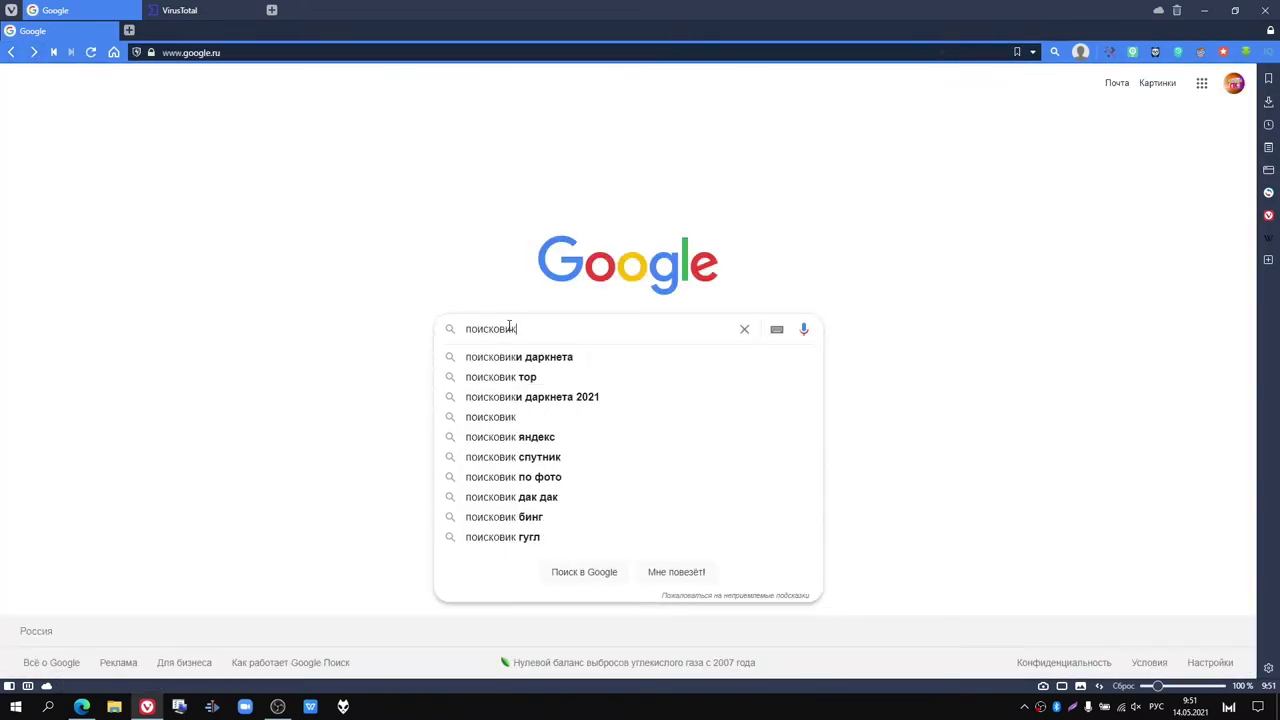
{"action": "key", "text": "Return"}
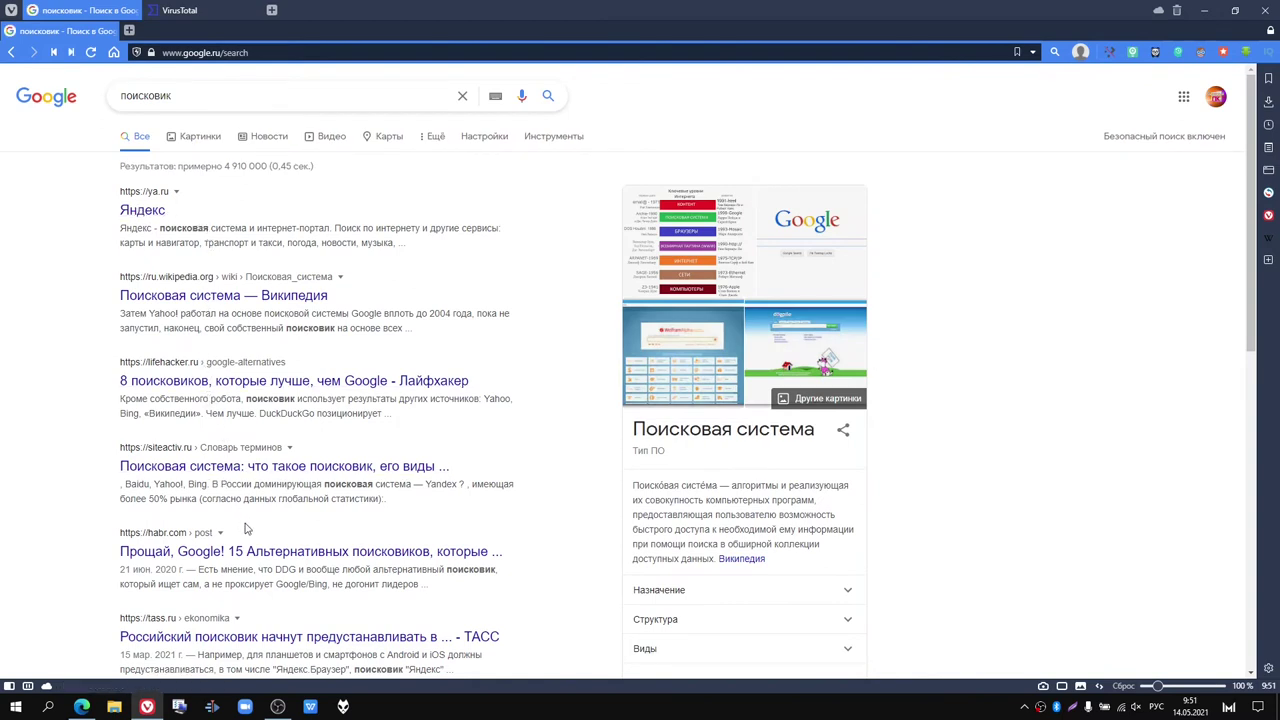
{"action": "scroll", "coordinate": [250, 527], "scroll_direction": "down", "scroll_amount": 1}
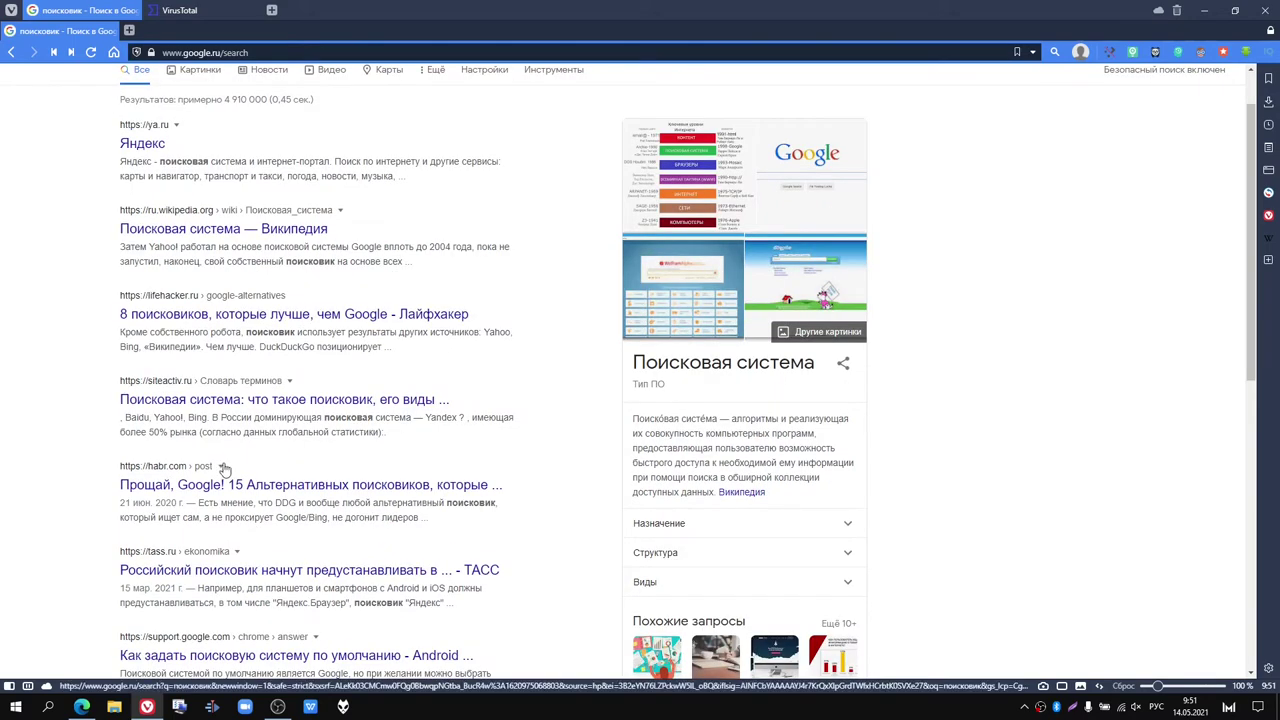
{"action": "scroll", "coordinate": [243, 510], "scroll_direction": "down", "scroll_amount": 2}
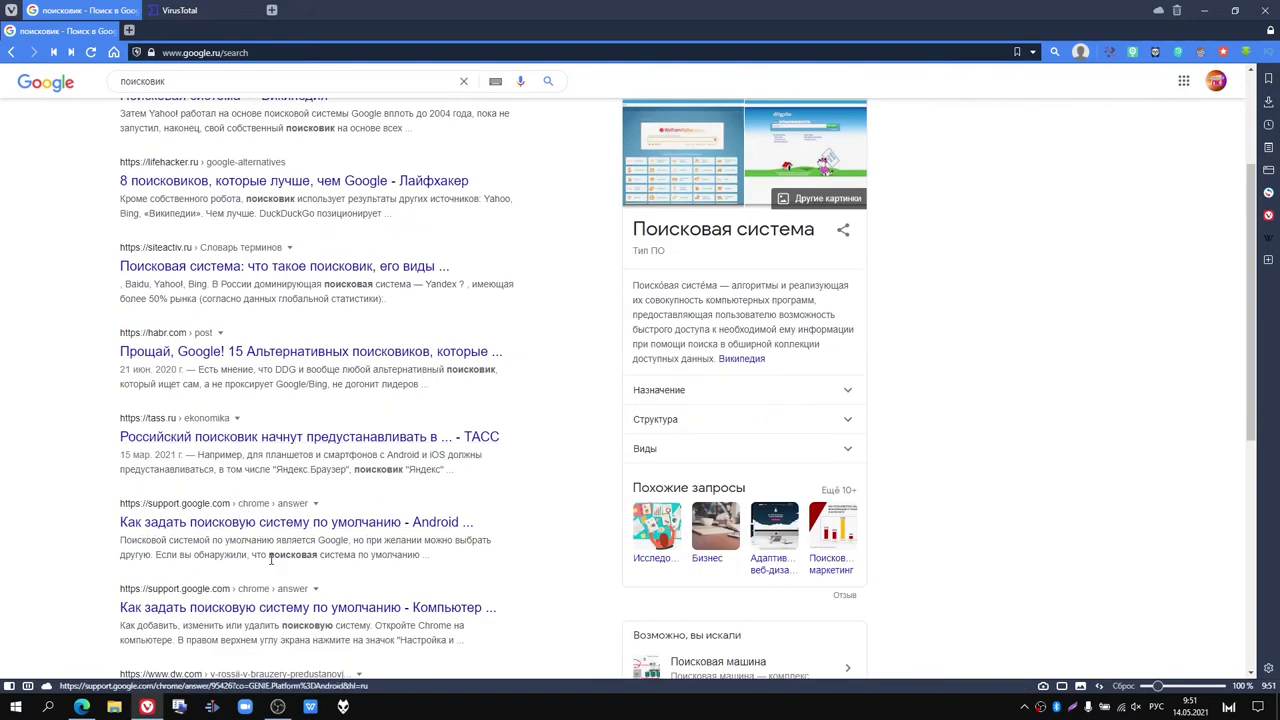
{"action": "scroll", "coordinate": [270, 559], "scroll_direction": "down", "scroll_amount": 1}
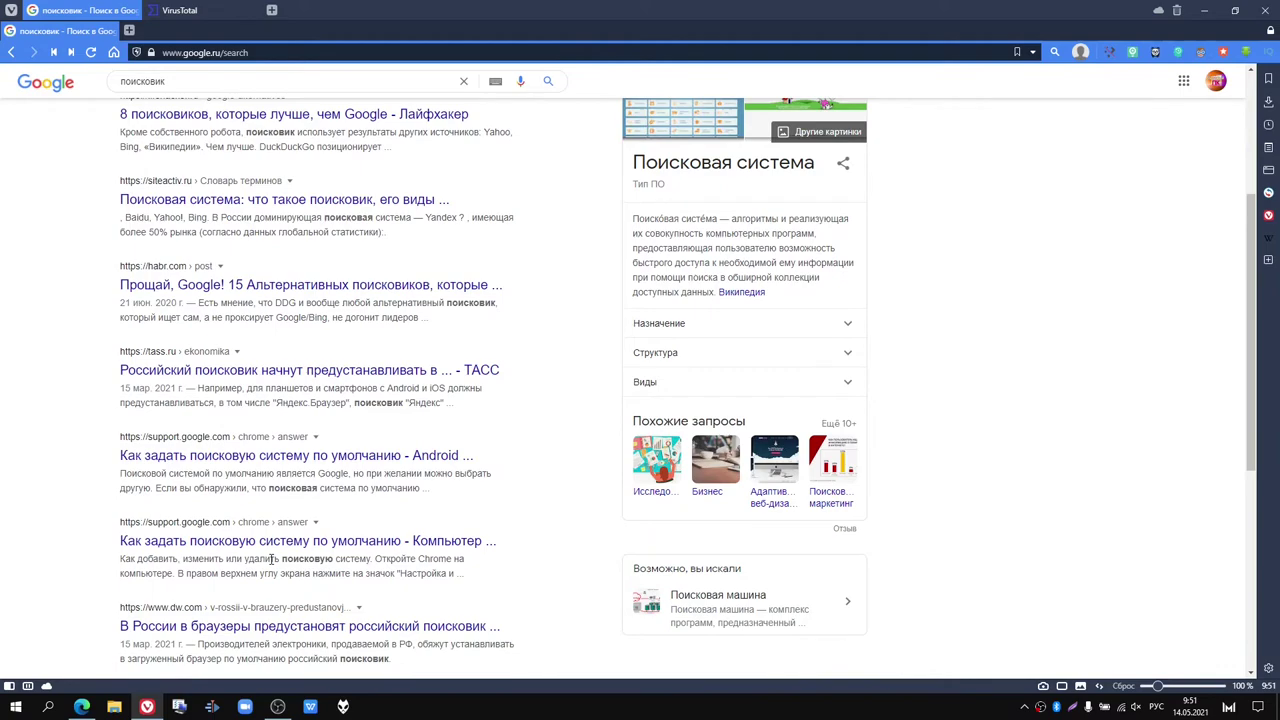
{"action": "scroll", "coordinate": [270, 559], "scroll_direction": "down", "scroll_amount": 4}
{"action": "scroll", "coordinate": [270, 565], "scroll_direction": "down", "scroll_amount": 3}
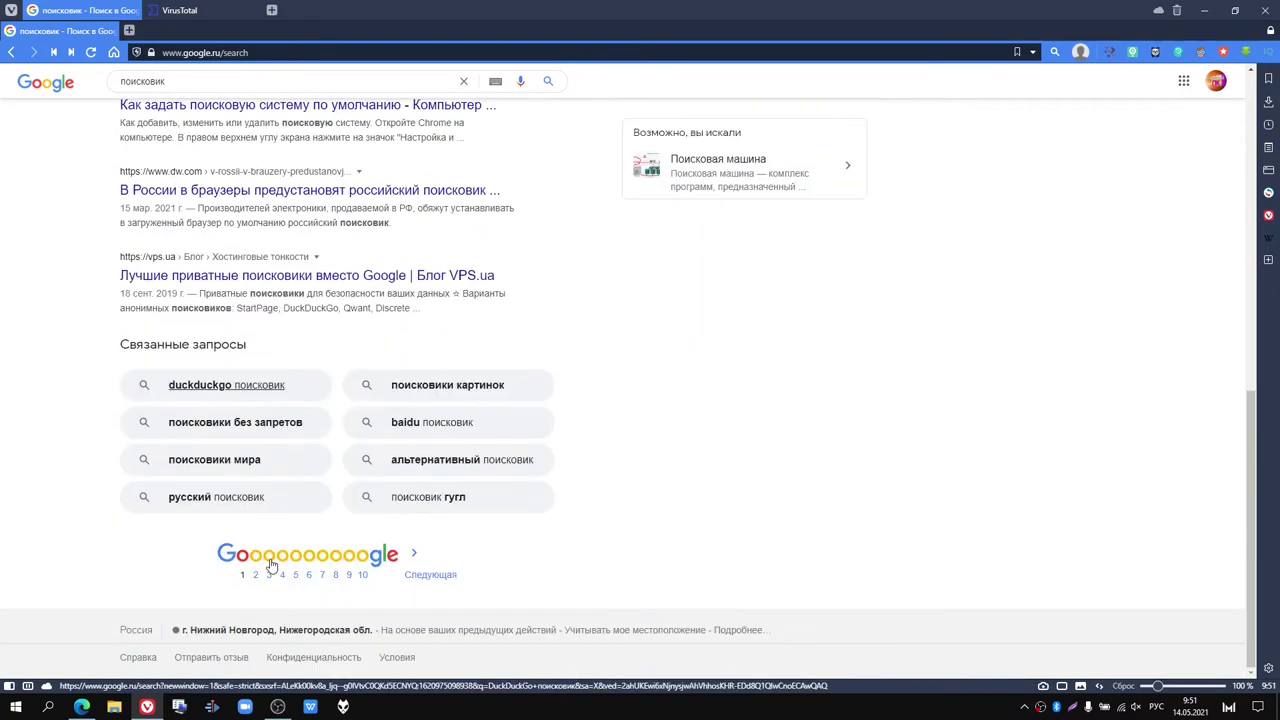
{"action": "scroll", "coordinate": [518, 547], "scroll_direction": "up", "scroll_amount": 4}
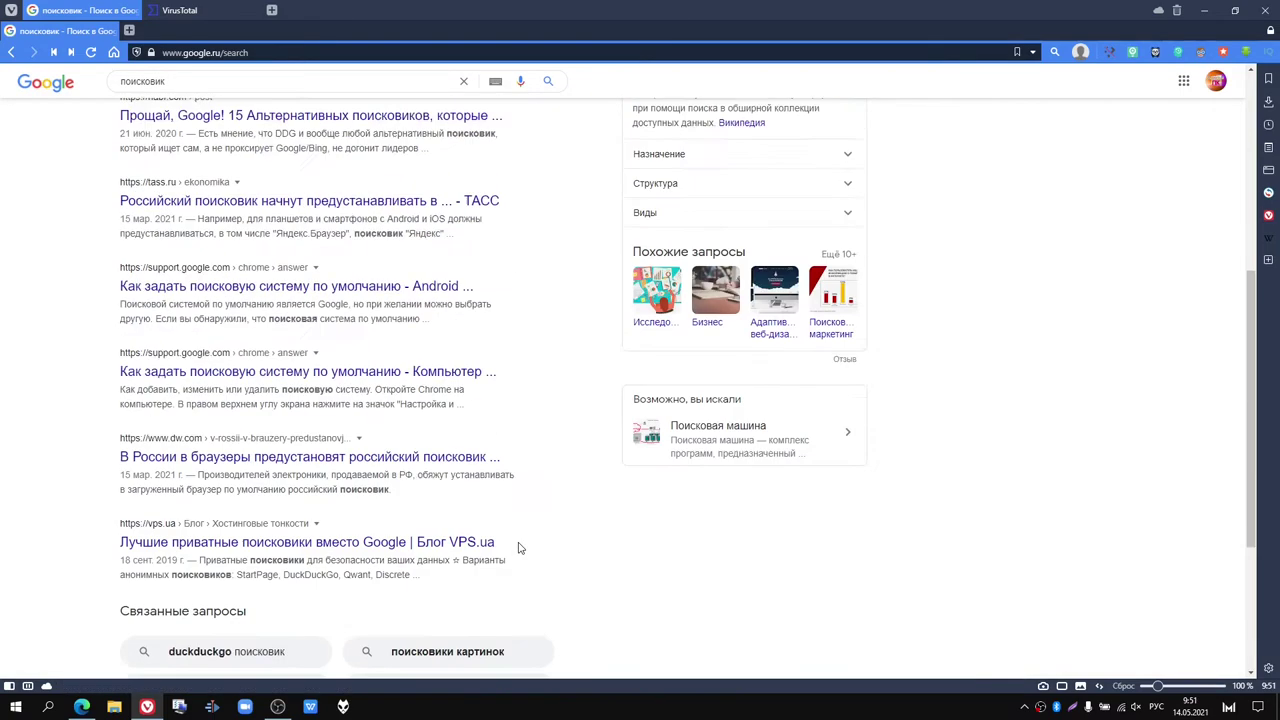
{"action": "scroll", "coordinate": [518, 547], "scroll_direction": "up", "scroll_amount": 4}
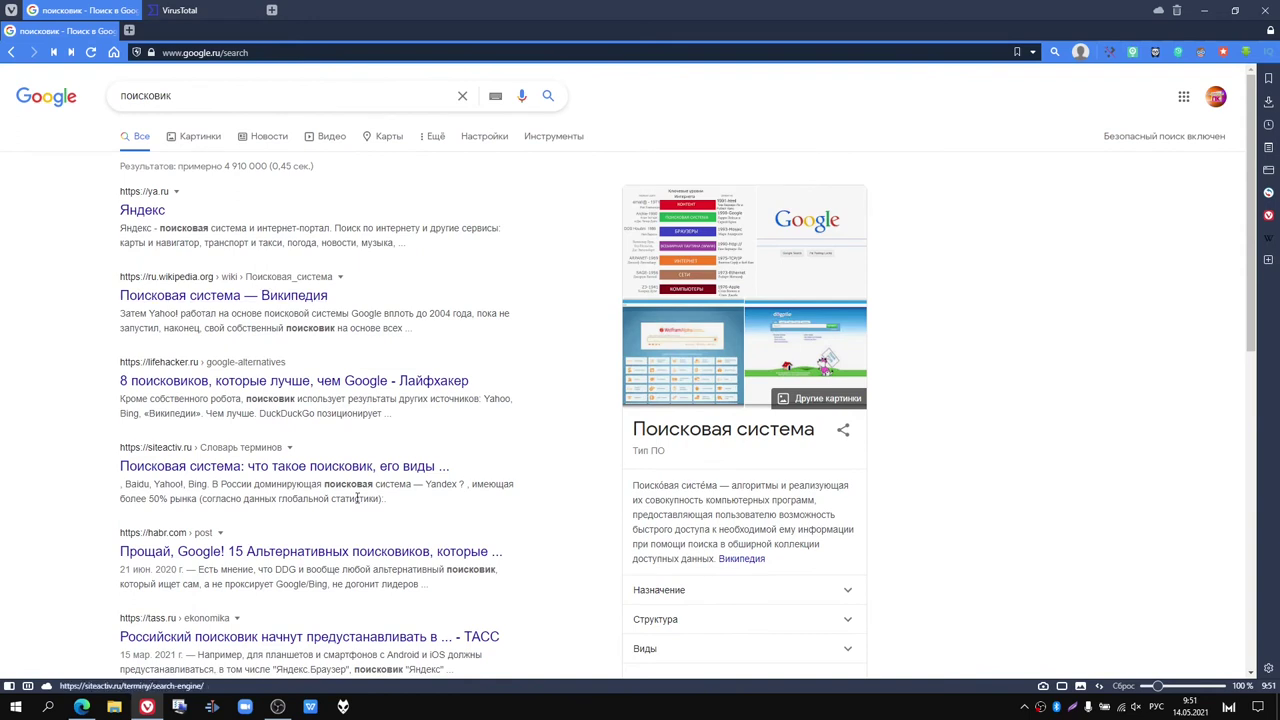
{"action": "left_click", "coordinate": [152, 222]}
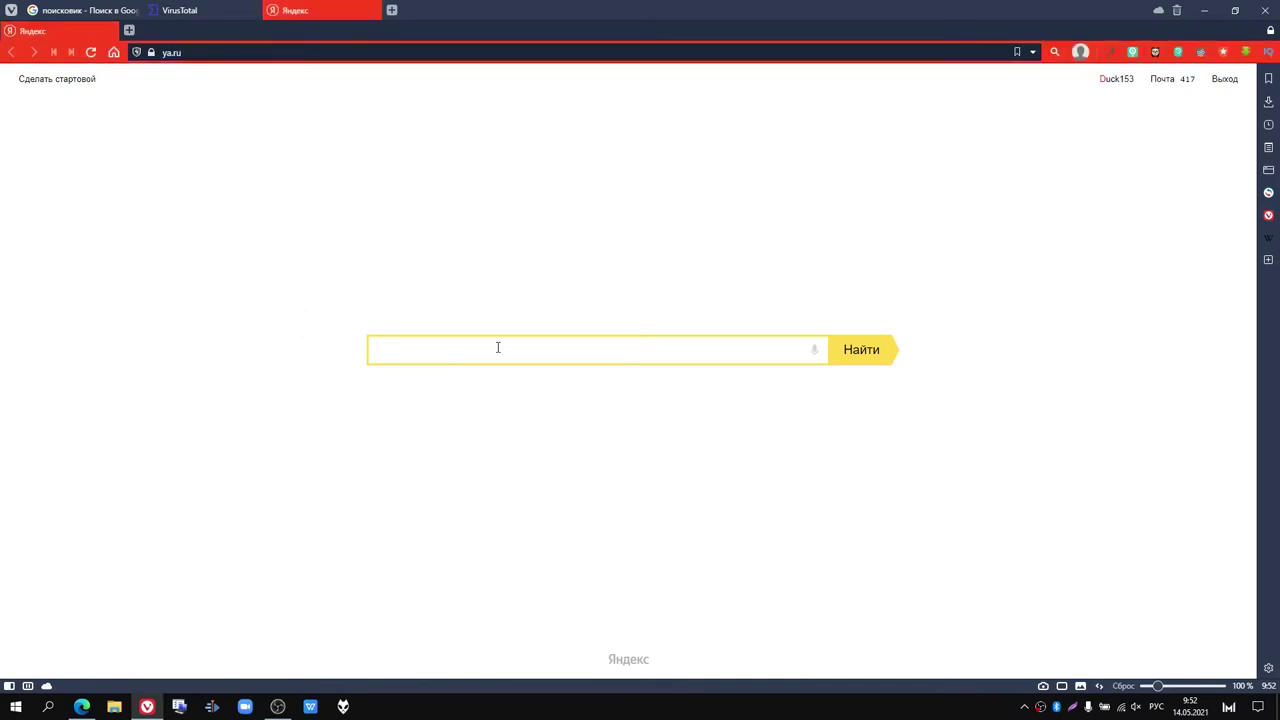
Step: Search Yandex for вирустотал, skim the results, then close the Yandex tab
{"action": "type", "text": "ви"}
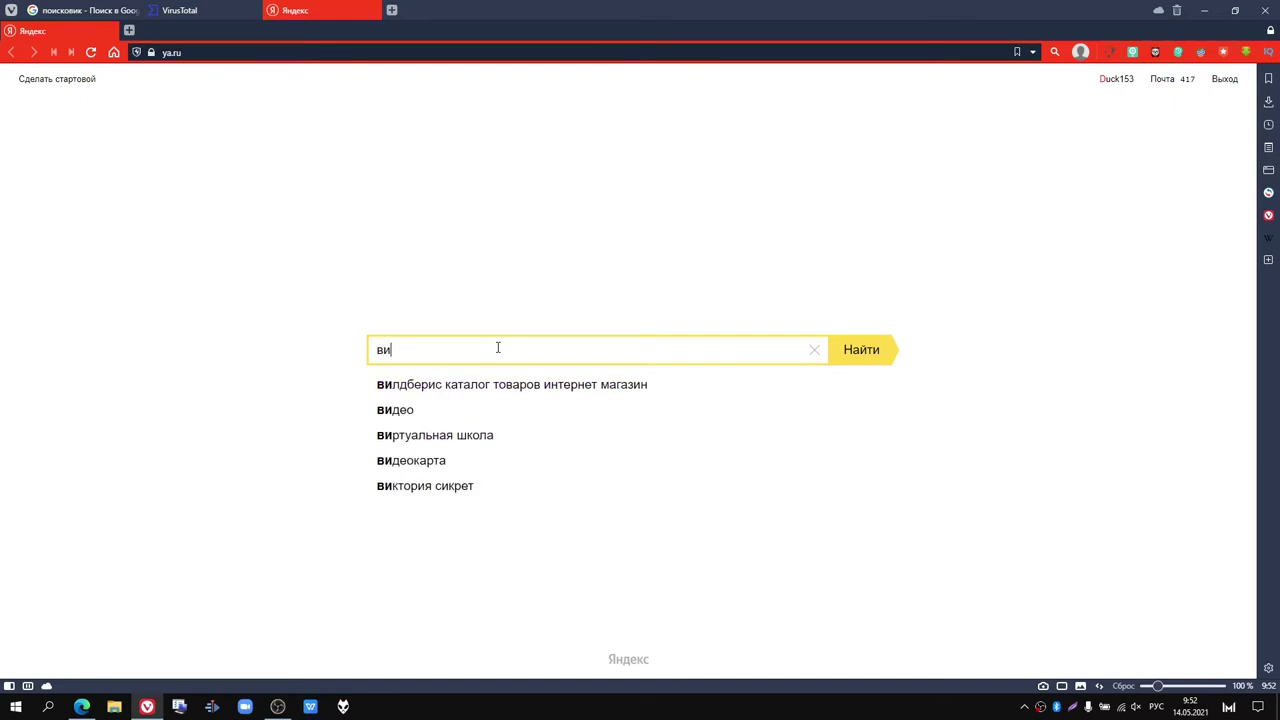
{"action": "type", "text": "рус"}
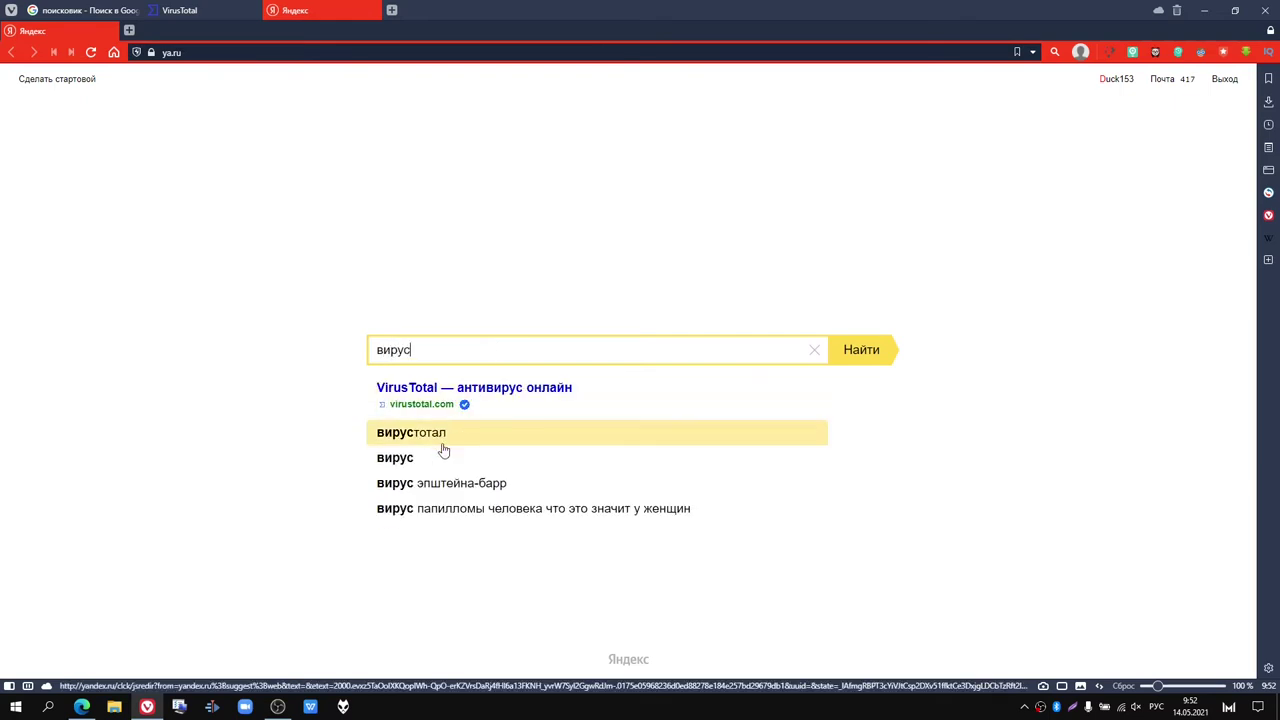
{"action": "type", "text": "тотал"}
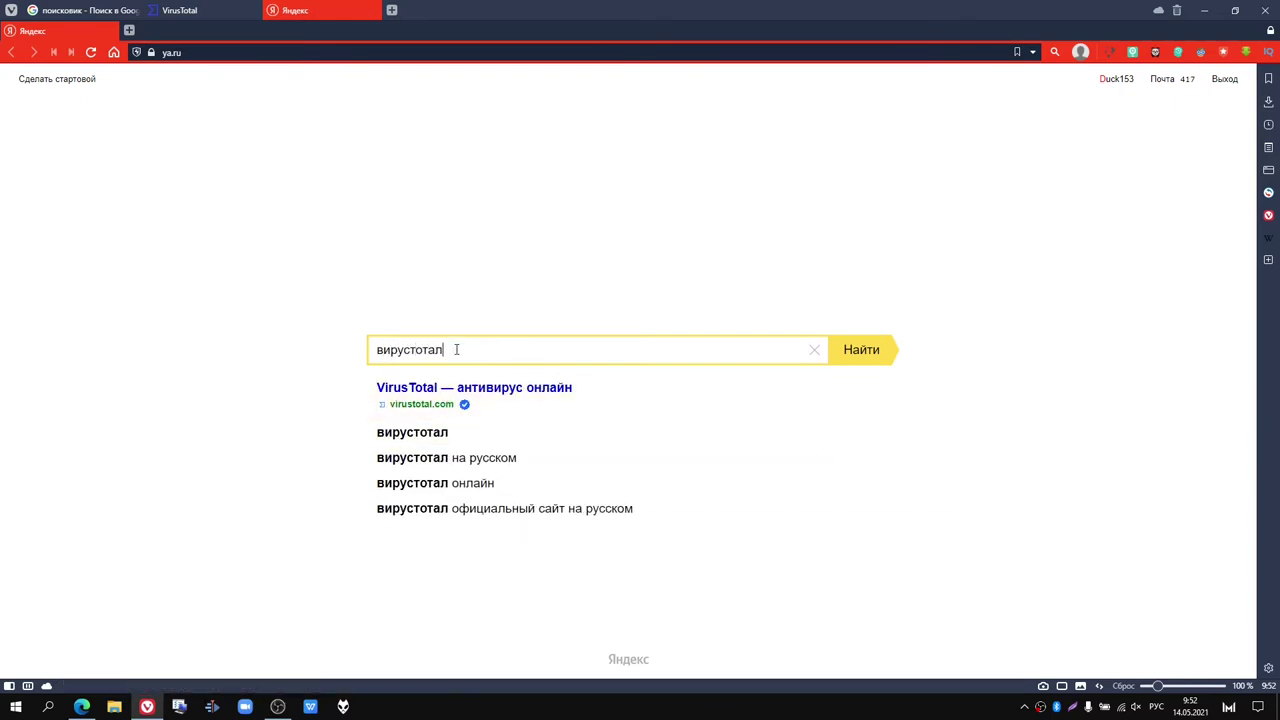
{"action": "key", "text": "Return"}
{"action": "scroll", "coordinate": [346, 397], "scroll_direction": "down", "scroll_amount": 3}
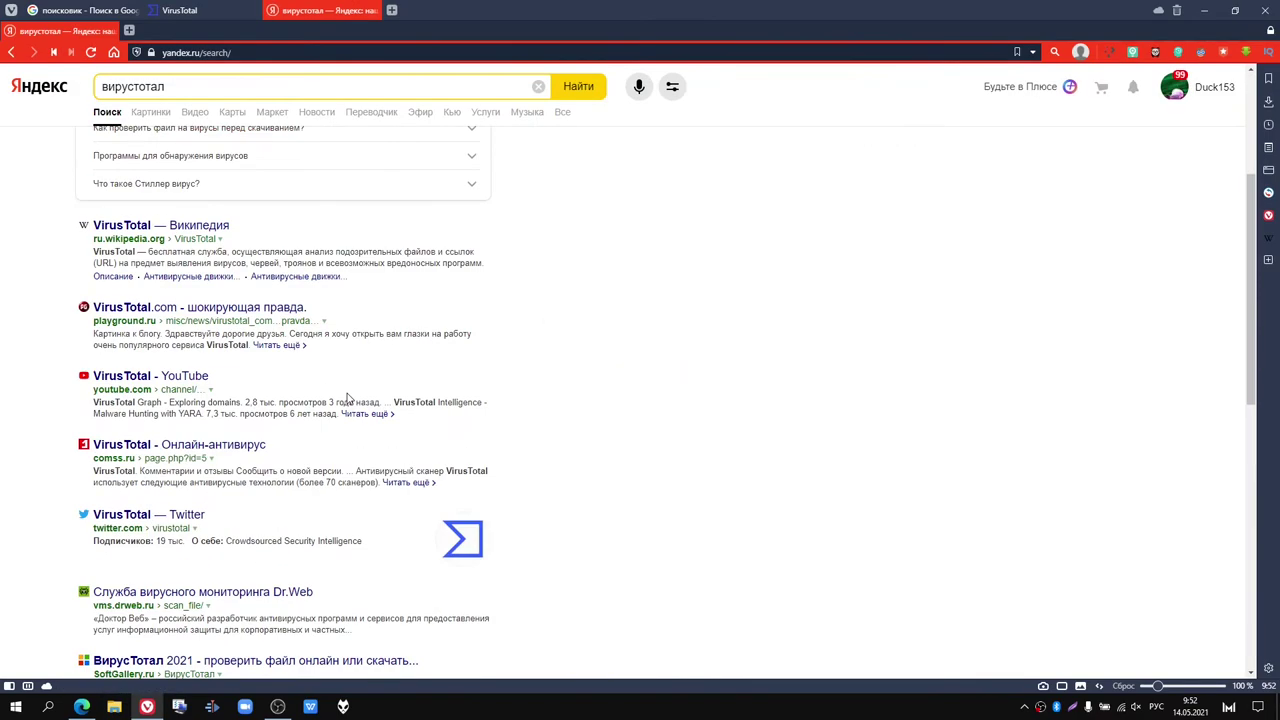
{"action": "scroll", "coordinate": [348, 400], "scroll_direction": "up", "scroll_amount": 3}
{"action": "scroll", "coordinate": [348, 400], "scroll_direction": "down", "scroll_amount": 3}
{"action": "scroll", "coordinate": [348, 398], "scroll_direction": "down", "scroll_amount": 1}
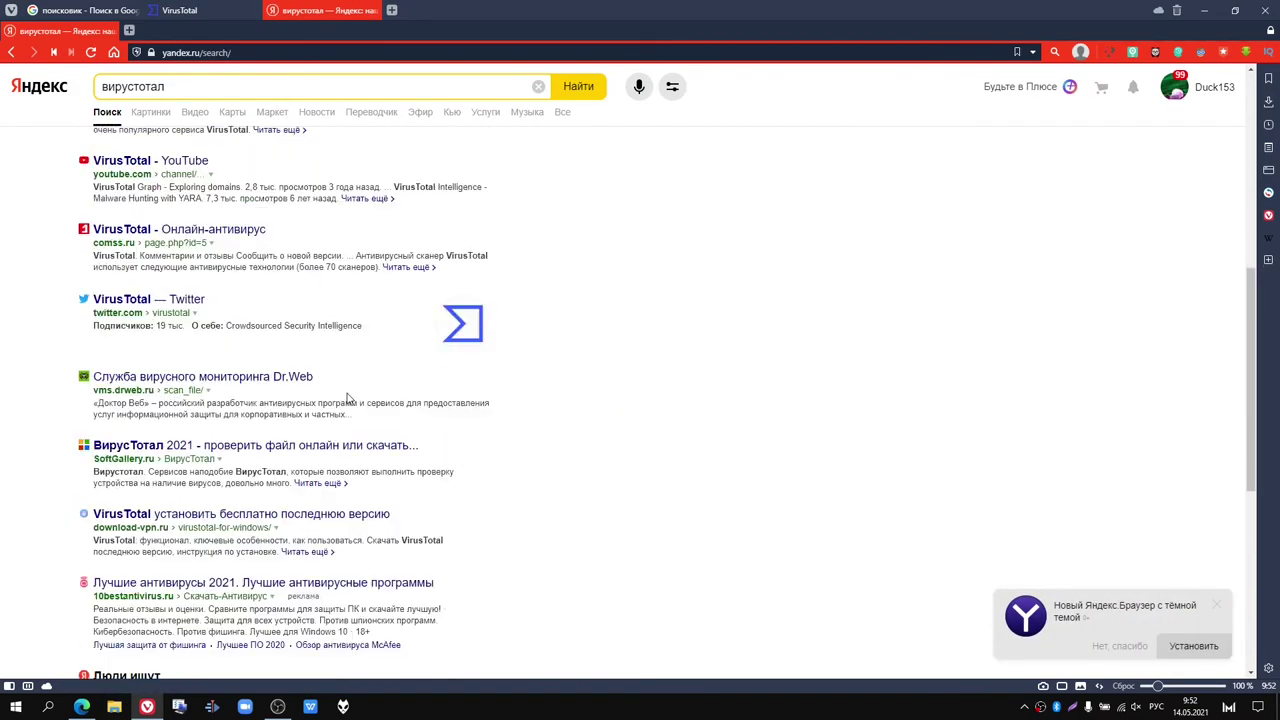
{"action": "scroll", "coordinate": [410, 402], "scroll_direction": "down", "scroll_amount": 1}
{"action": "scroll", "coordinate": [367, 450], "scroll_direction": "up", "scroll_amount": 5}
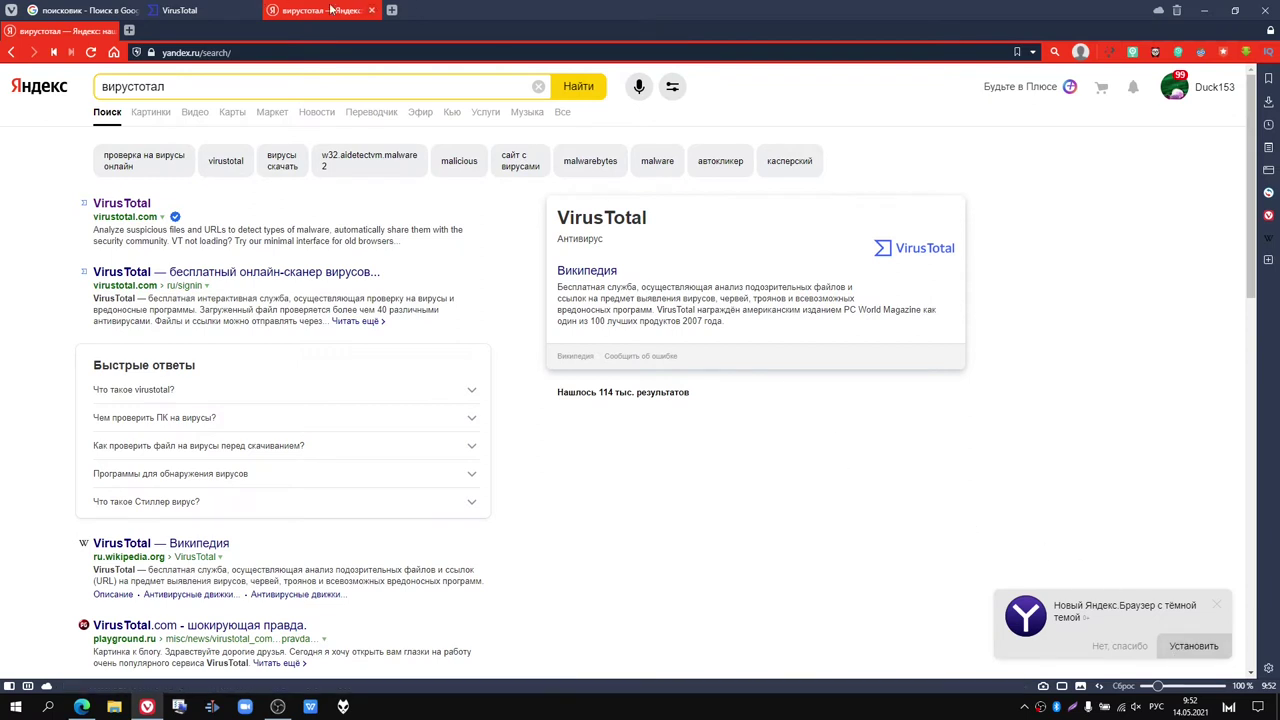
{"action": "left_click", "coordinate": [371, 10]}
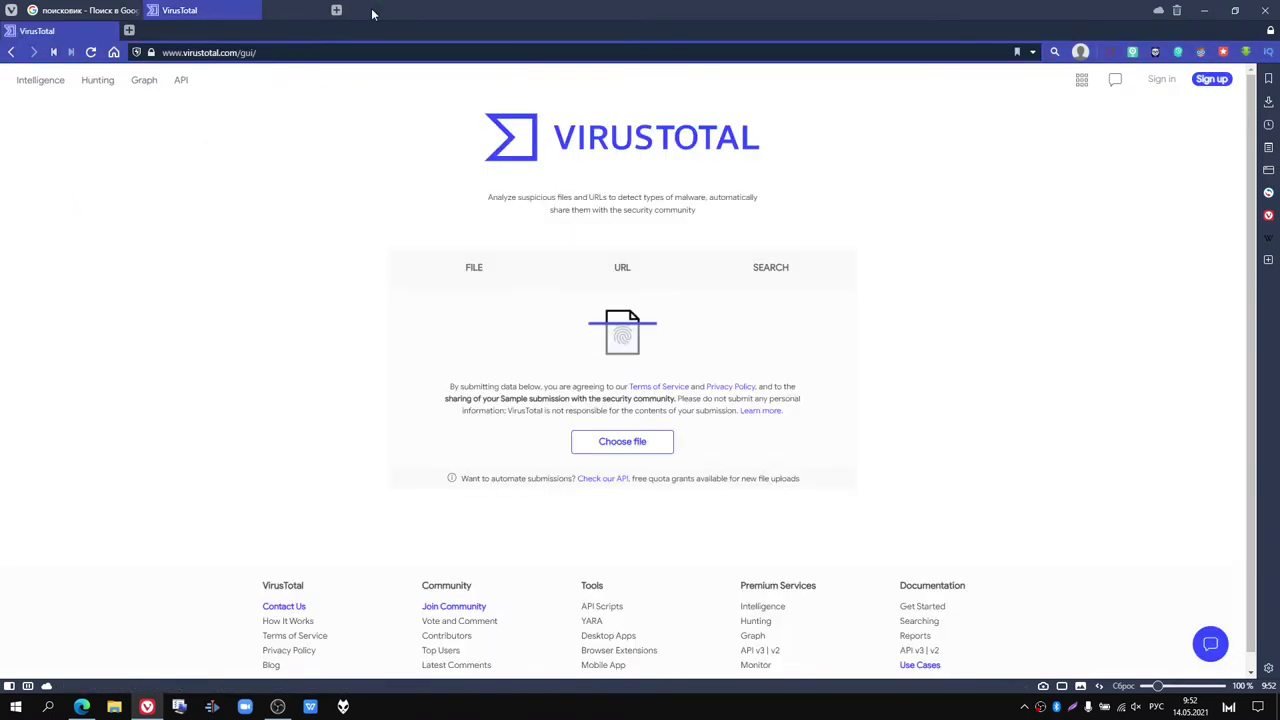
Step: Close the VirusTotal tab and replace the Google query with браузер
{"action": "left_click", "coordinate": [252, 11]}
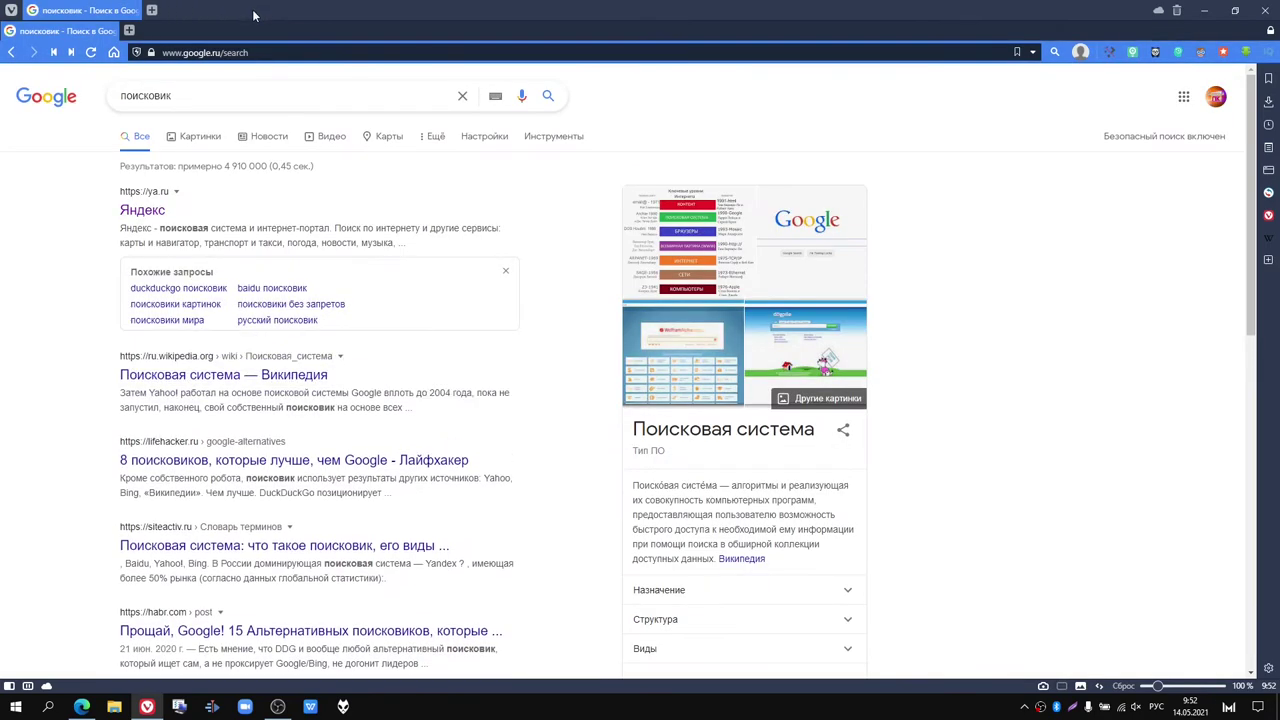
{"action": "left_click", "coordinate": [194, 88]}
{"action": "left_click_drag", "start_coordinate": [186, 92], "coordinate": [125, 94]}
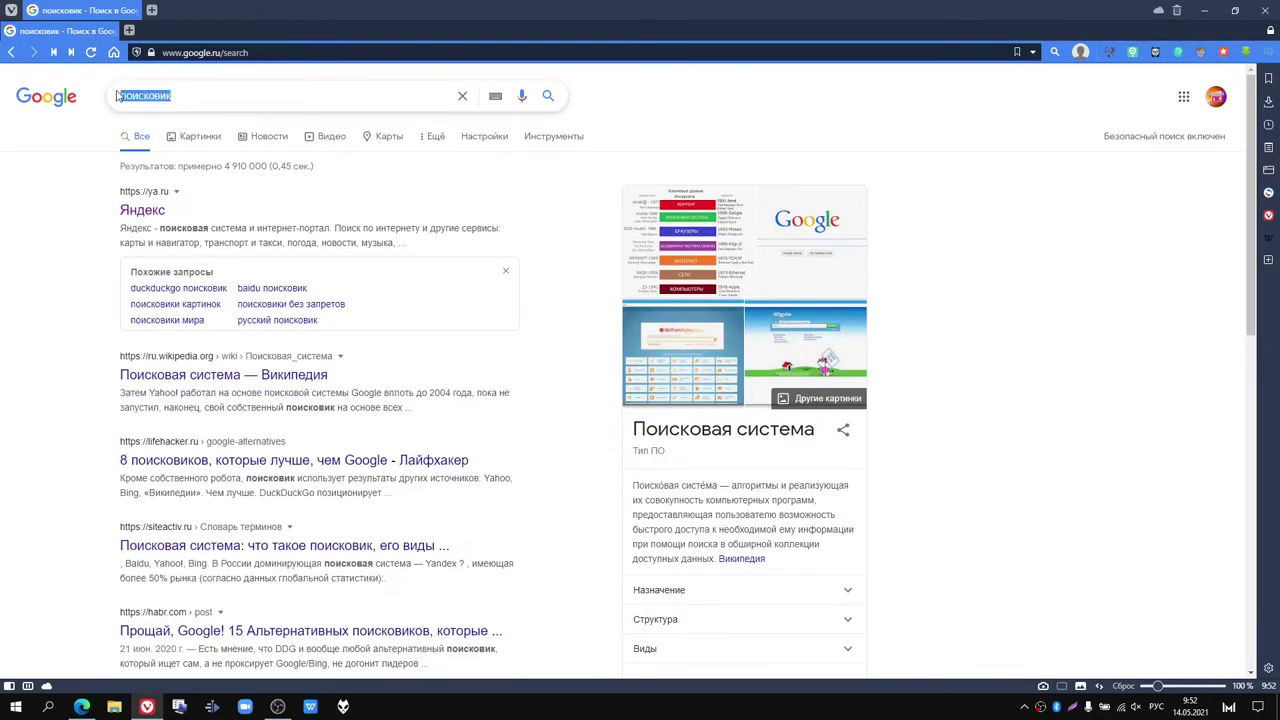
{"action": "type", "text": "бра"}
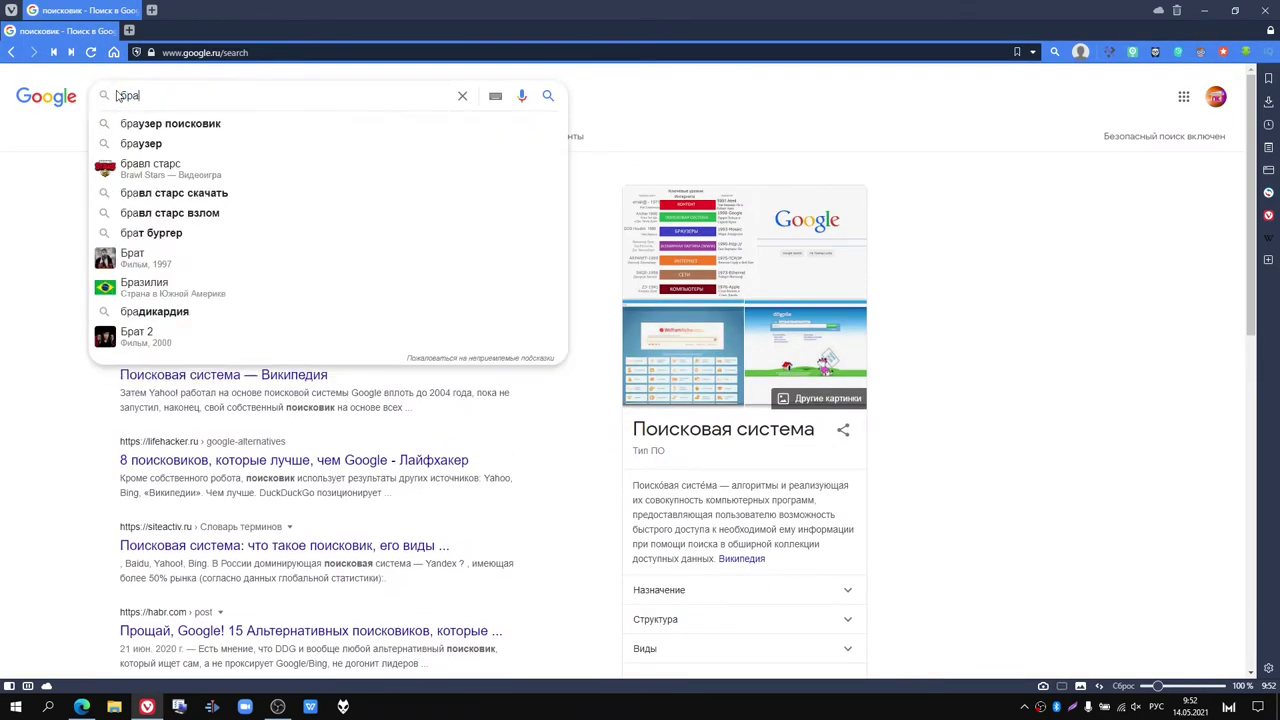
{"action": "type", "text": "узер"}
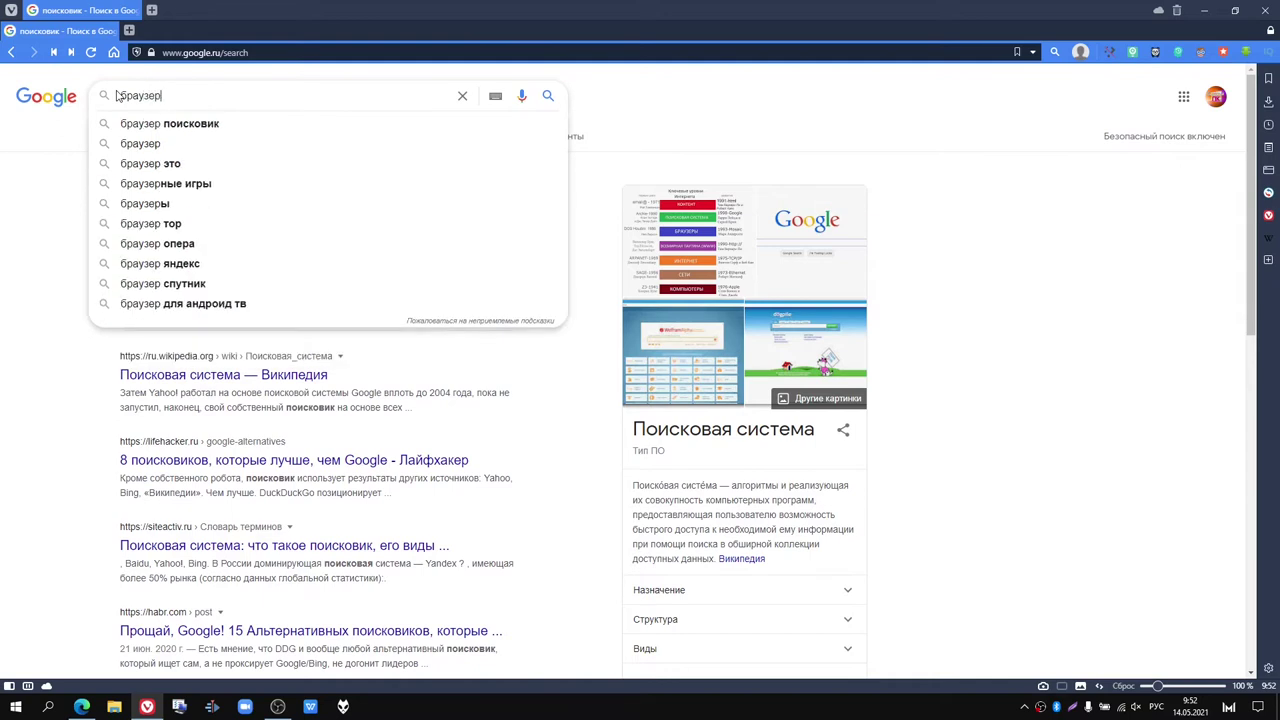
{"action": "key", "text": "Return"}
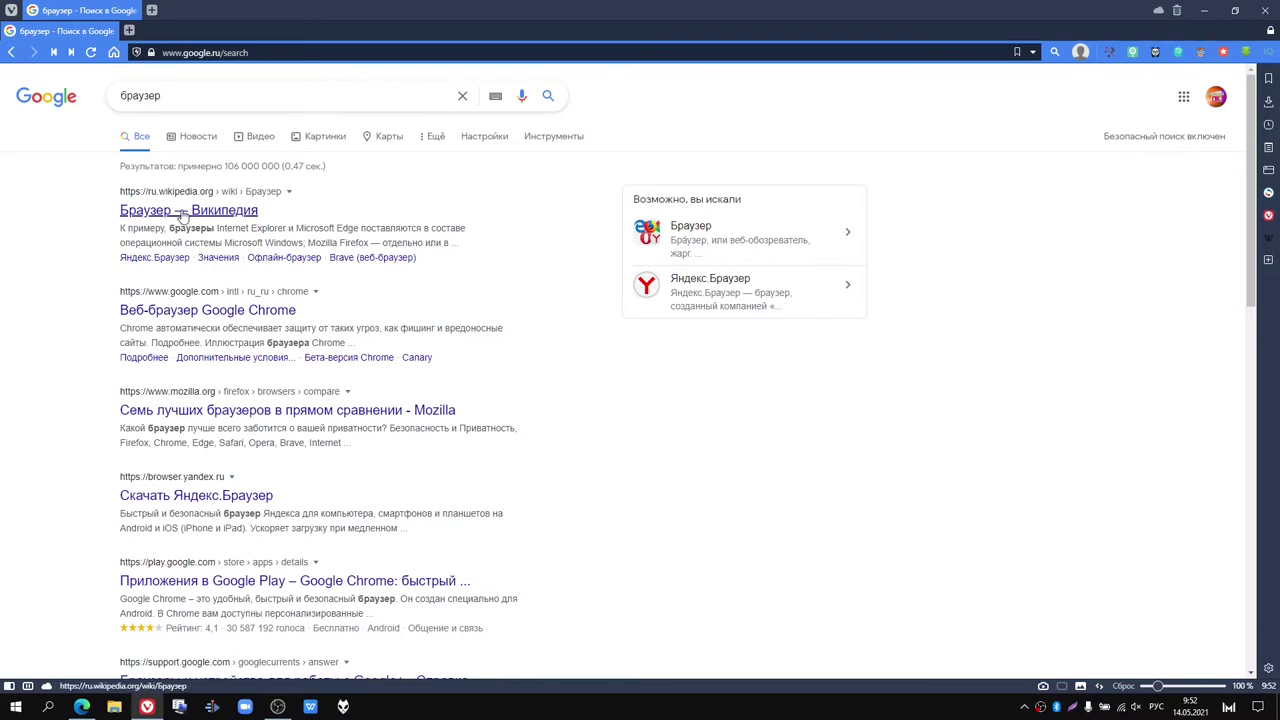
Step: Read the Браузер Wikipedia article, expanding the Браузеры navbox, then return to the results
{"action": "left_click", "coordinate": [183, 212]}
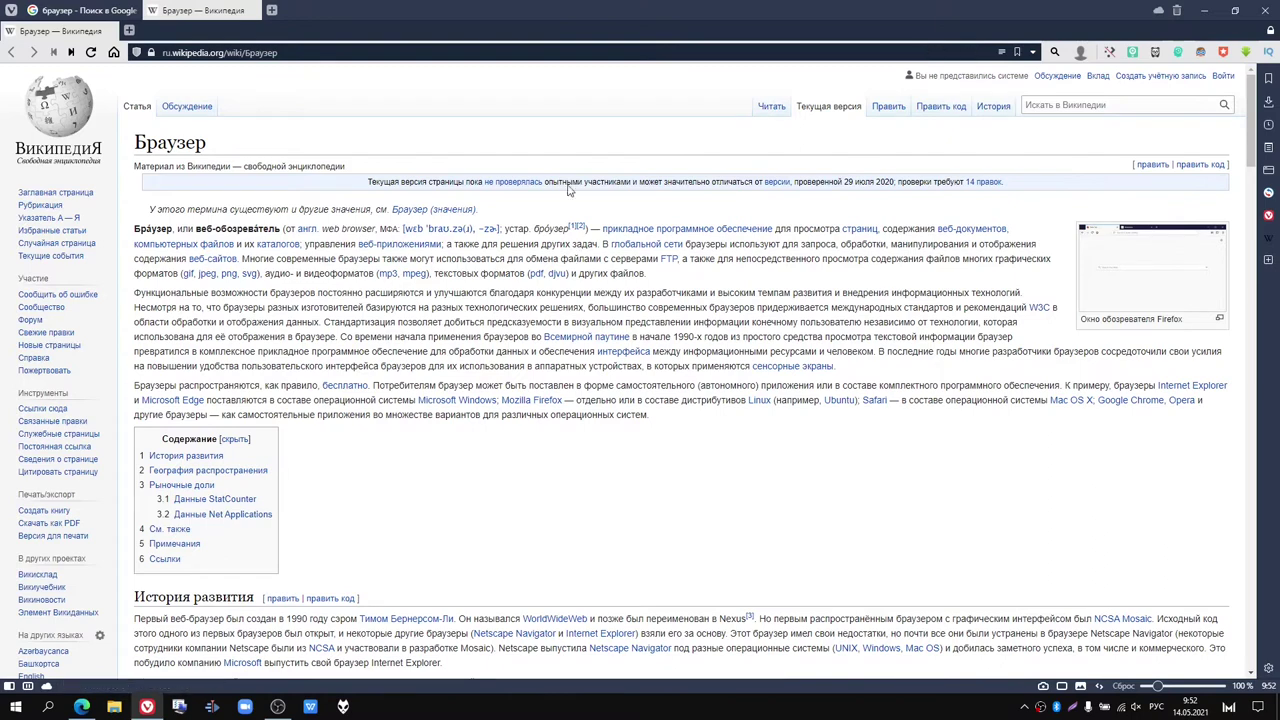
{"action": "left_click_drag", "start_coordinate": [136, 143], "coordinate": [210, 148]}
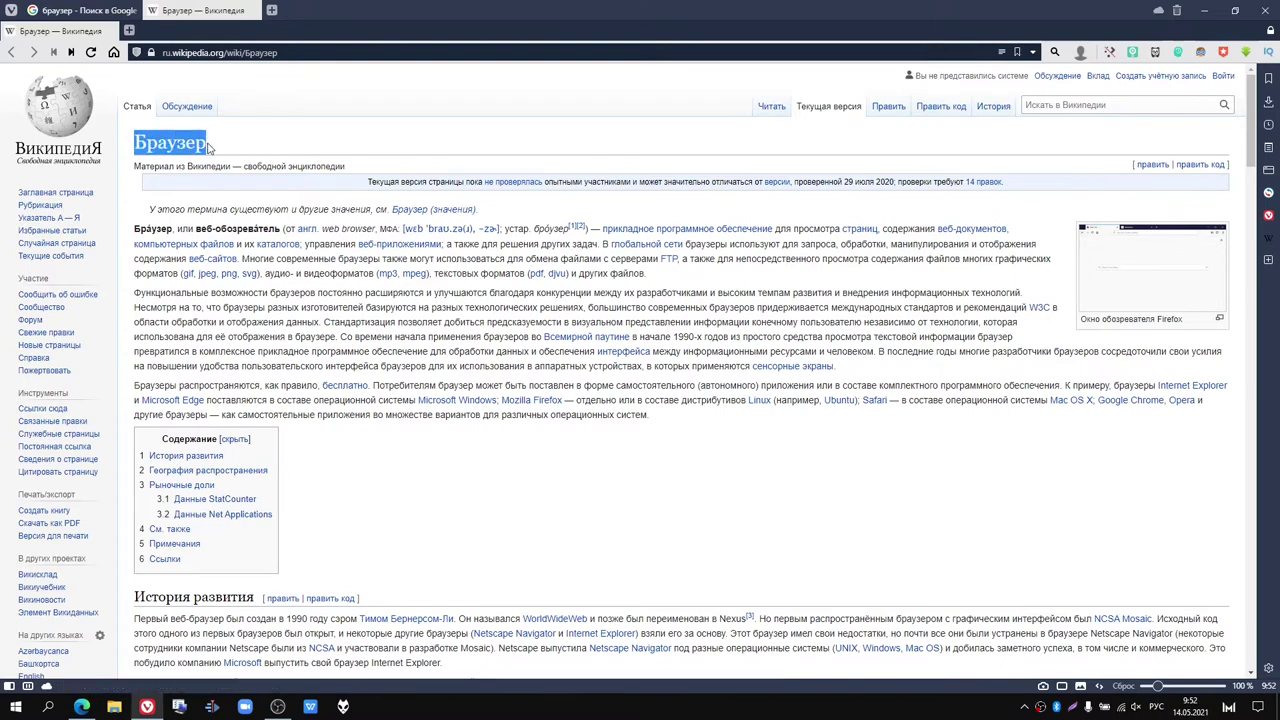
{"action": "left_click", "coordinate": [380, 272]}
{"action": "scroll", "coordinate": [378, 272], "scroll_direction": "down", "scroll_amount": 1}
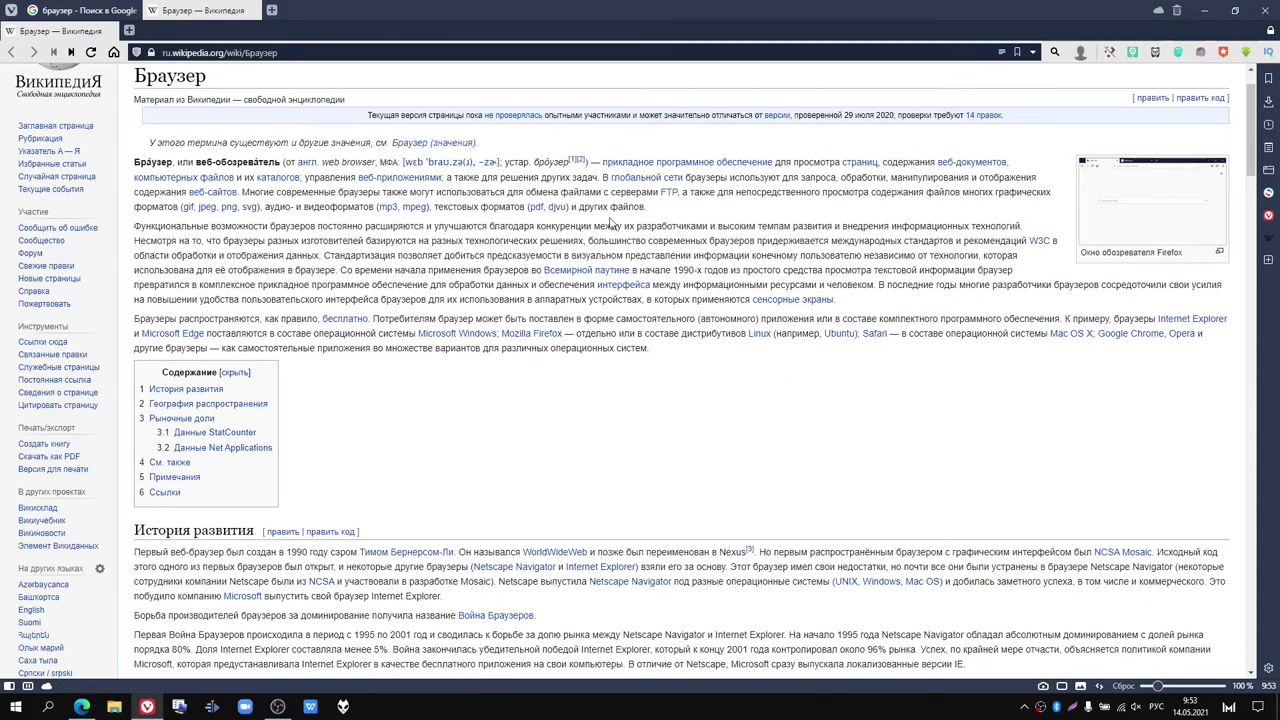
{"action": "scroll", "coordinate": [409, 255], "scroll_direction": "down", "scroll_amount": 5}
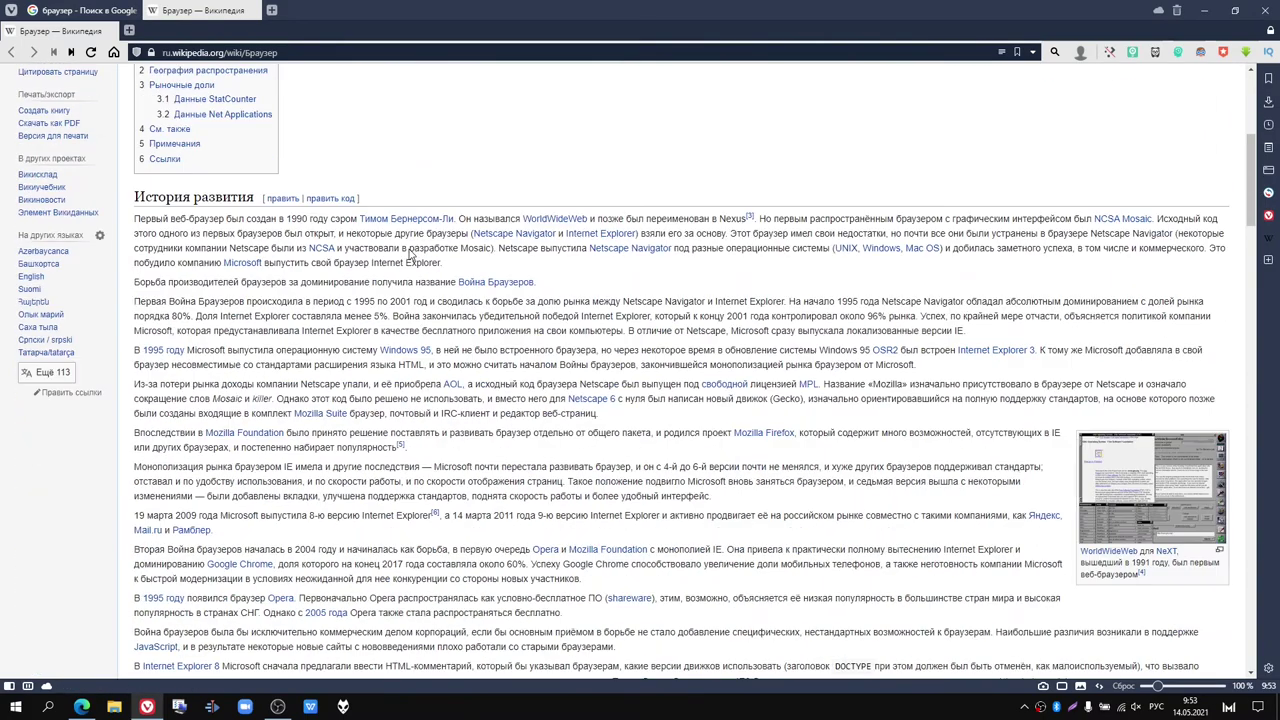
{"action": "scroll", "coordinate": [409, 255], "scroll_direction": "down", "scroll_amount": 8}
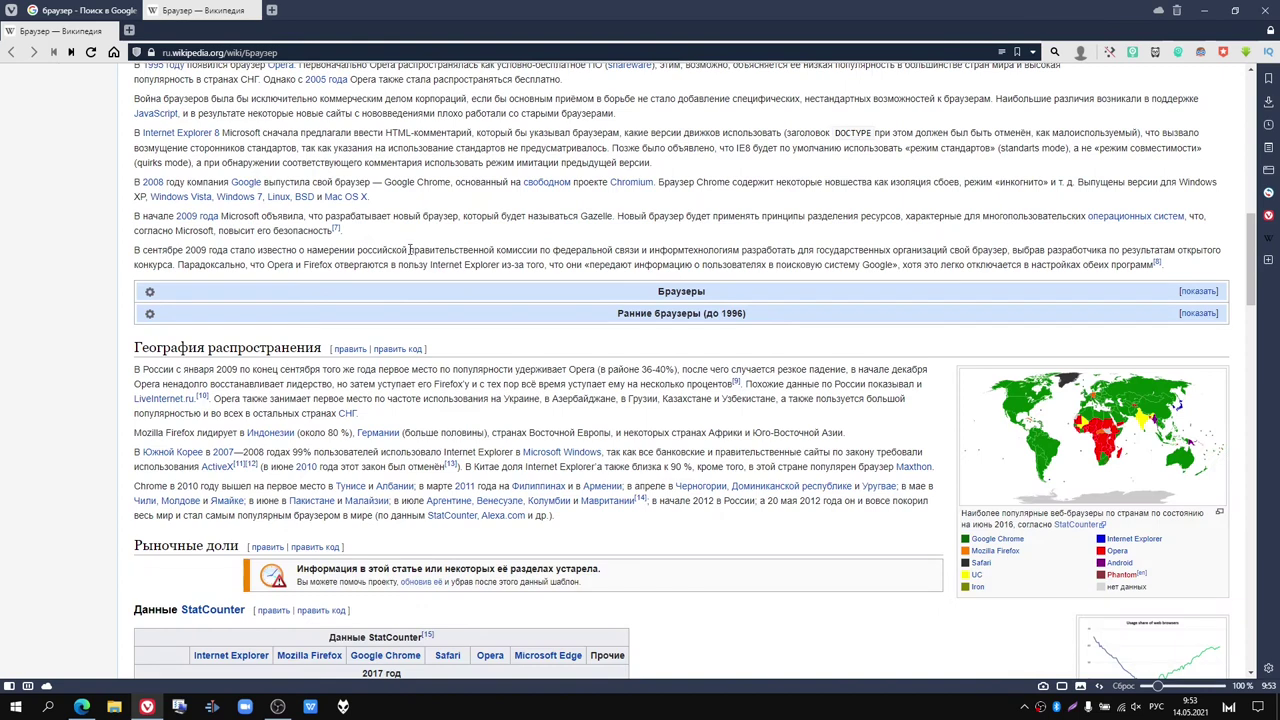
{"action": "left_click", "coordinate": [1200, 291]}
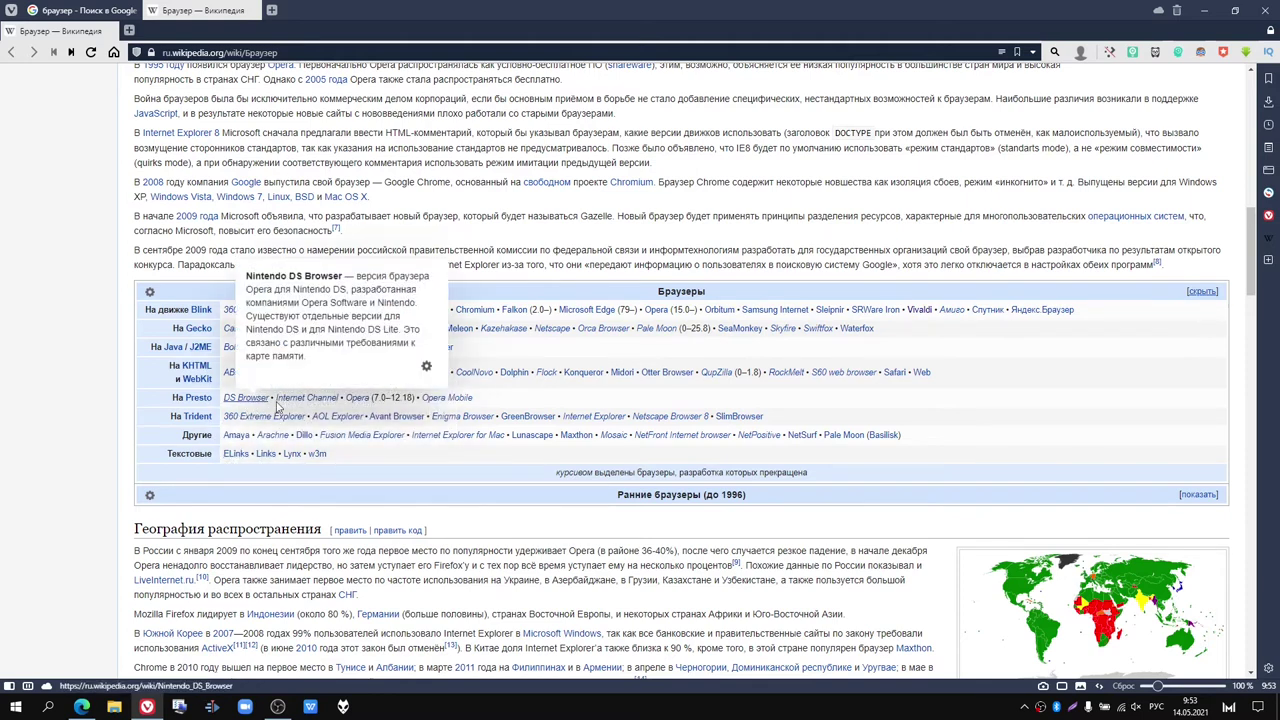
{"action": "mouse_move", "coordinate": [309, 406]}
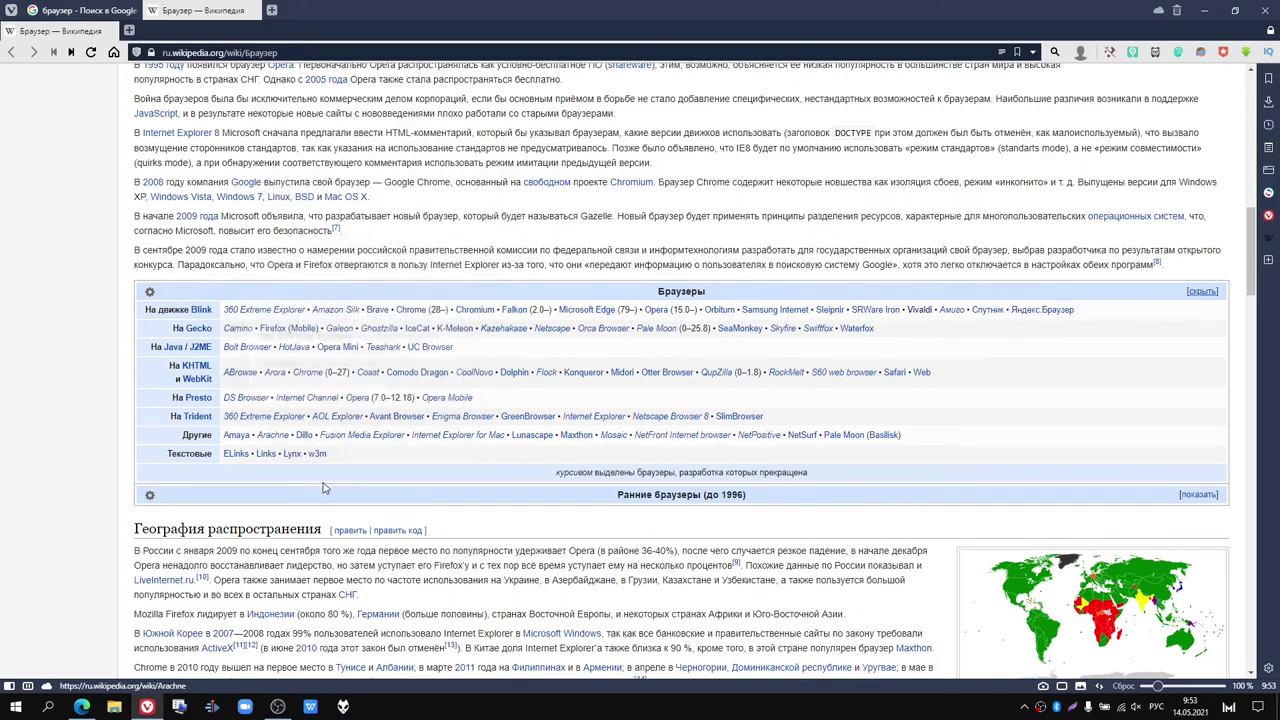
{"action": "scroll", "coordinate": [323, 487], "scroll_direction": "down", "scroll_amount": 1}
{"action": "scroll", "coordinate": [323, 487], "scroll_direction": "down", "scroll_amount": 15}
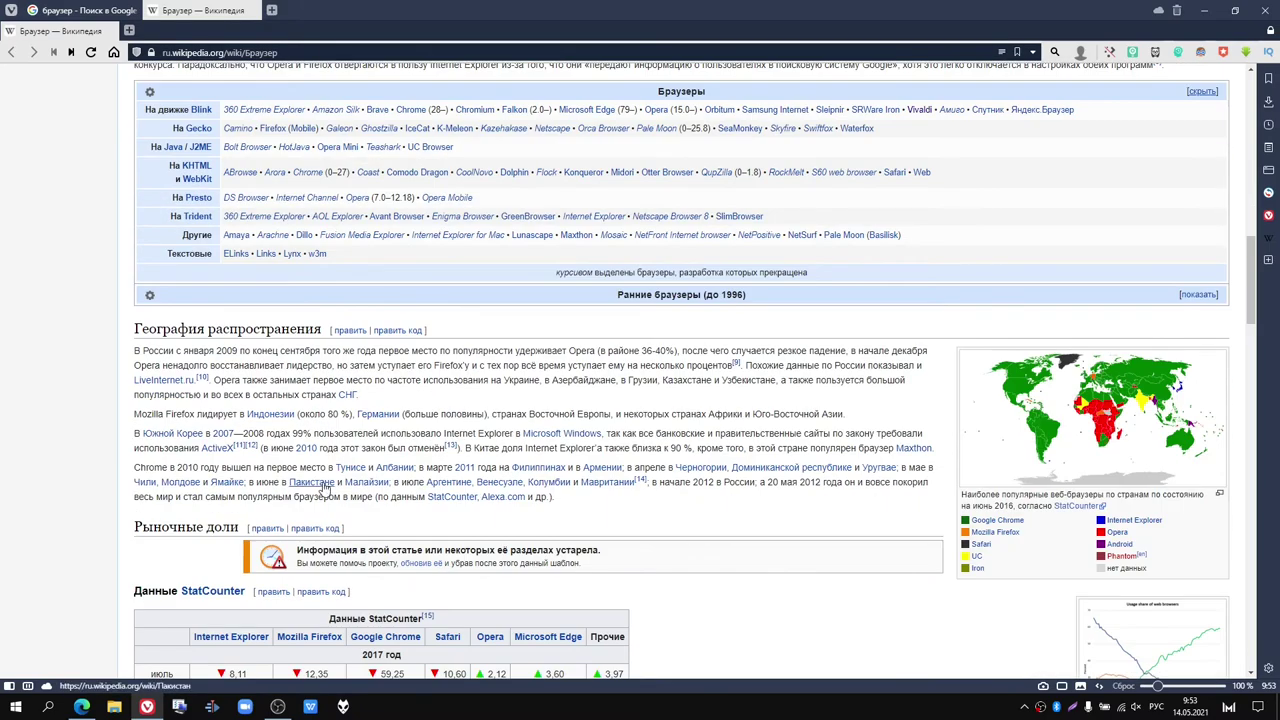
{"action": "scroll", "coordinate": [323, 483], "scroll_direction": "down", "scroll_amount": 15}
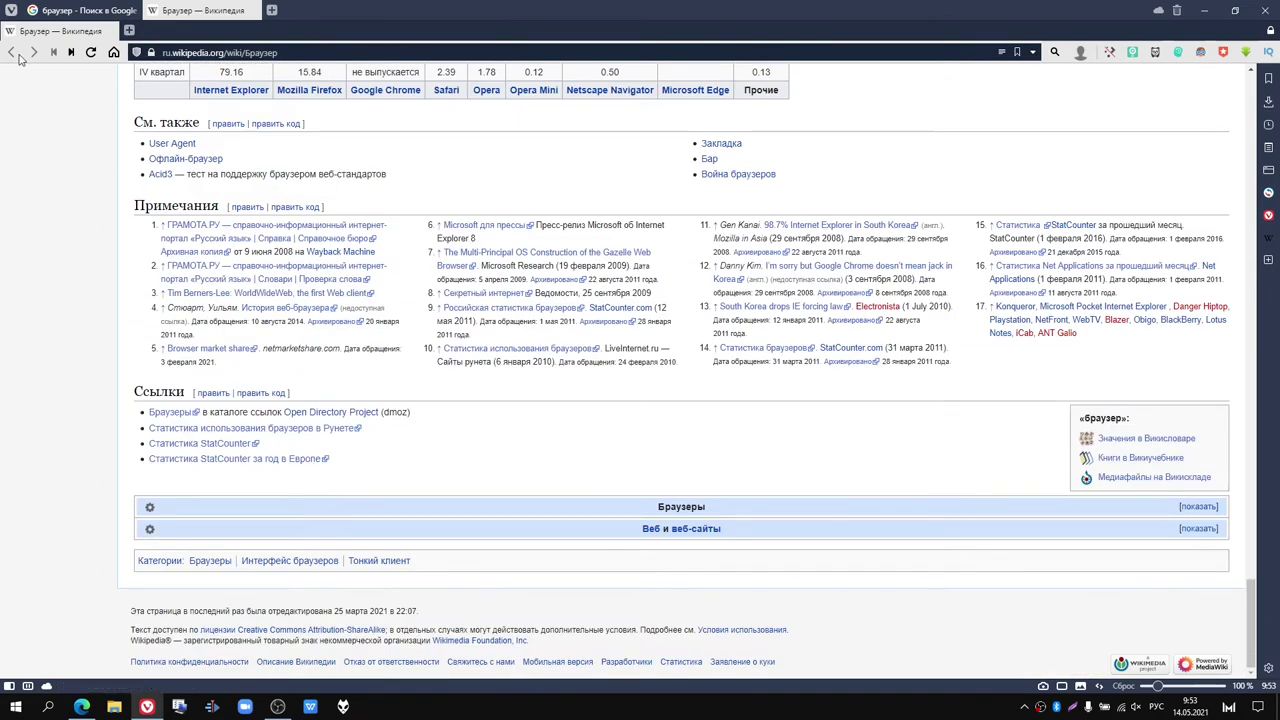
{"action": "left_click", "coordinate": [12, 52]}
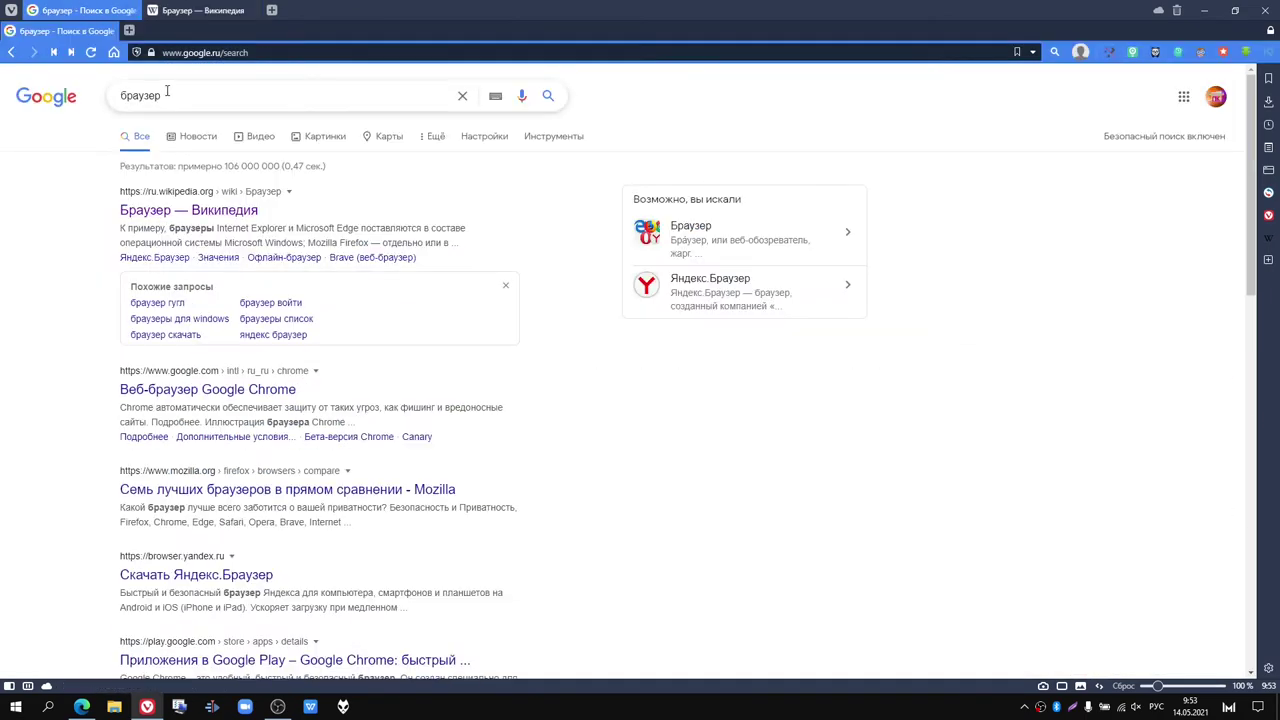
Step: Search Google for самый популярный браузер and open the uguide.ru best-browsers ranking
{"action": "left_click_drag", "start_coordinate": [165, 95], "coordinate": [97, 93]}
{"action": "left_click", "coordinate": [121, 95]}
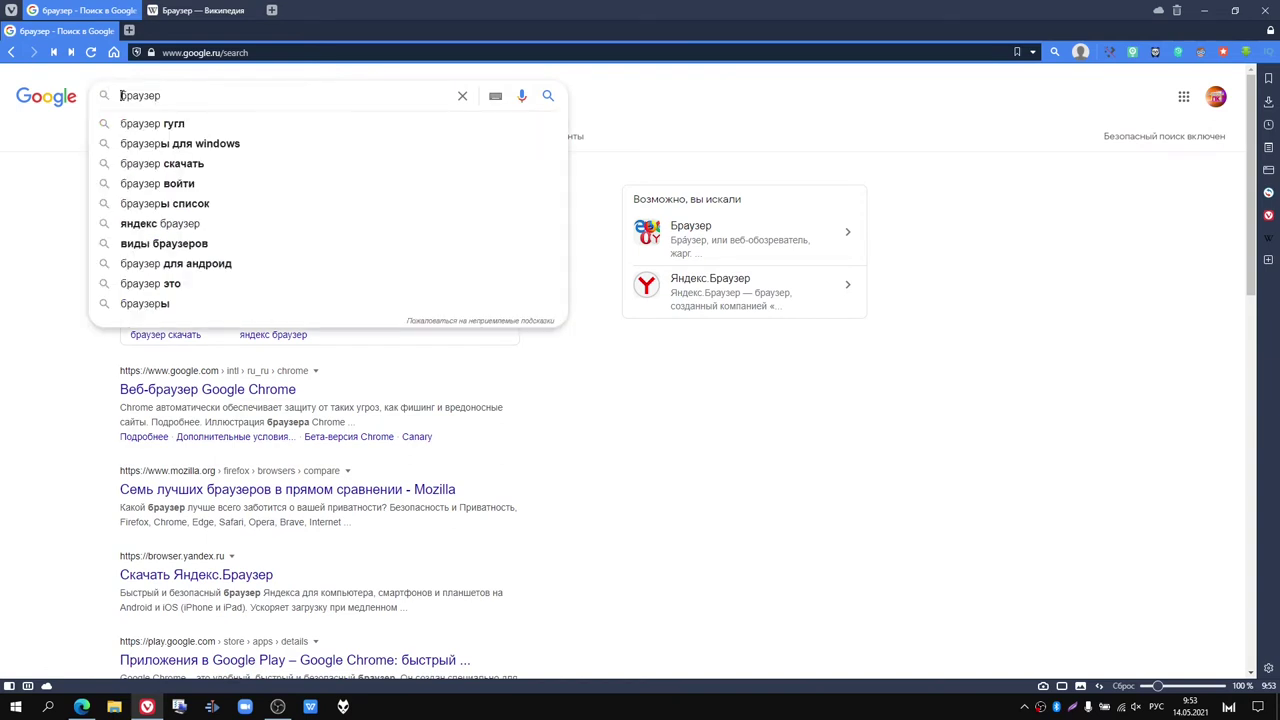
{"action": "type", "text": "самы"}
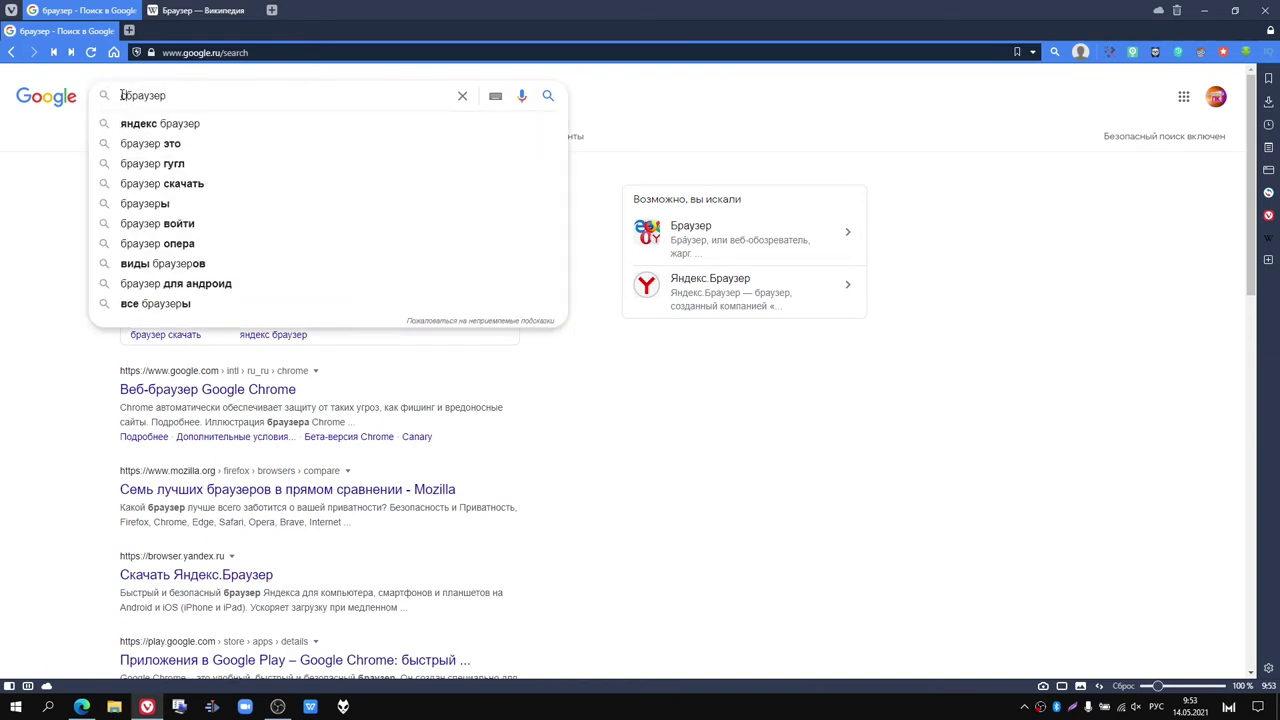
{"action": "type", "text": "й попул"}
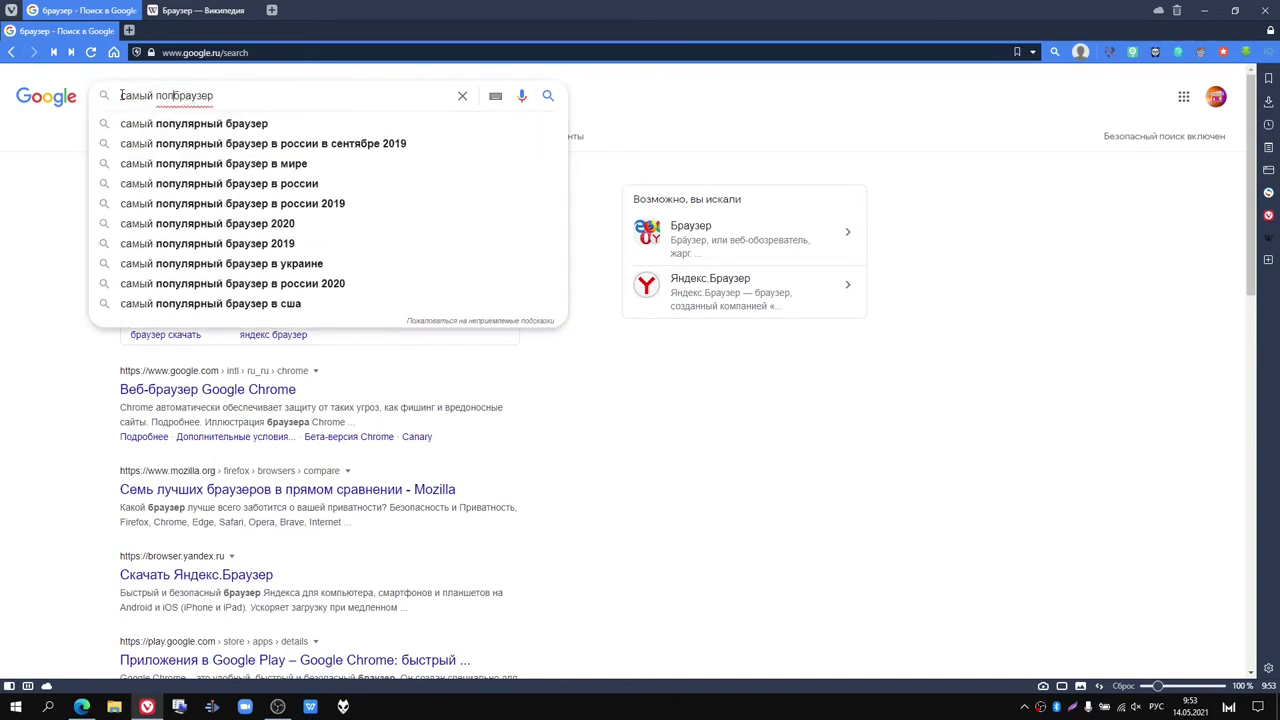
{"action": "type", "text": "ярный"}
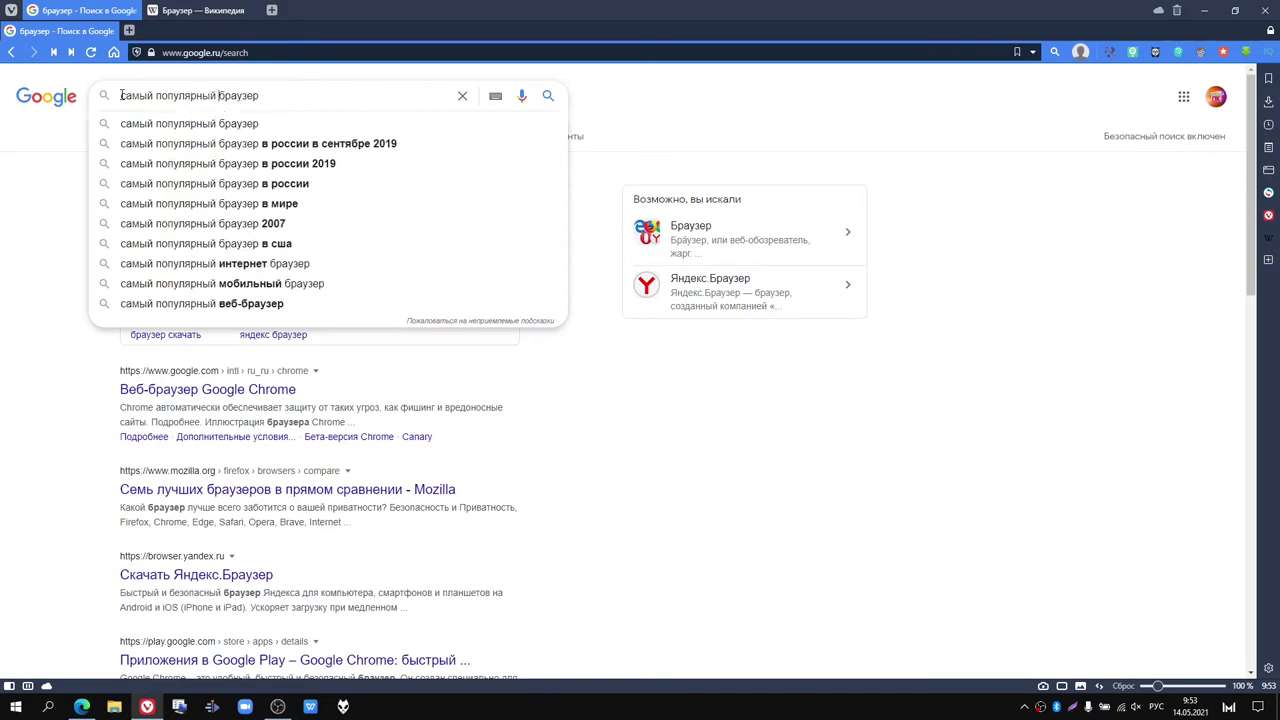
{"action": "key", "text": "Return"}
{"action": "scroll", "coordinate": [150, 225], "scroll_direction": "down", "scroll_amount": 1}
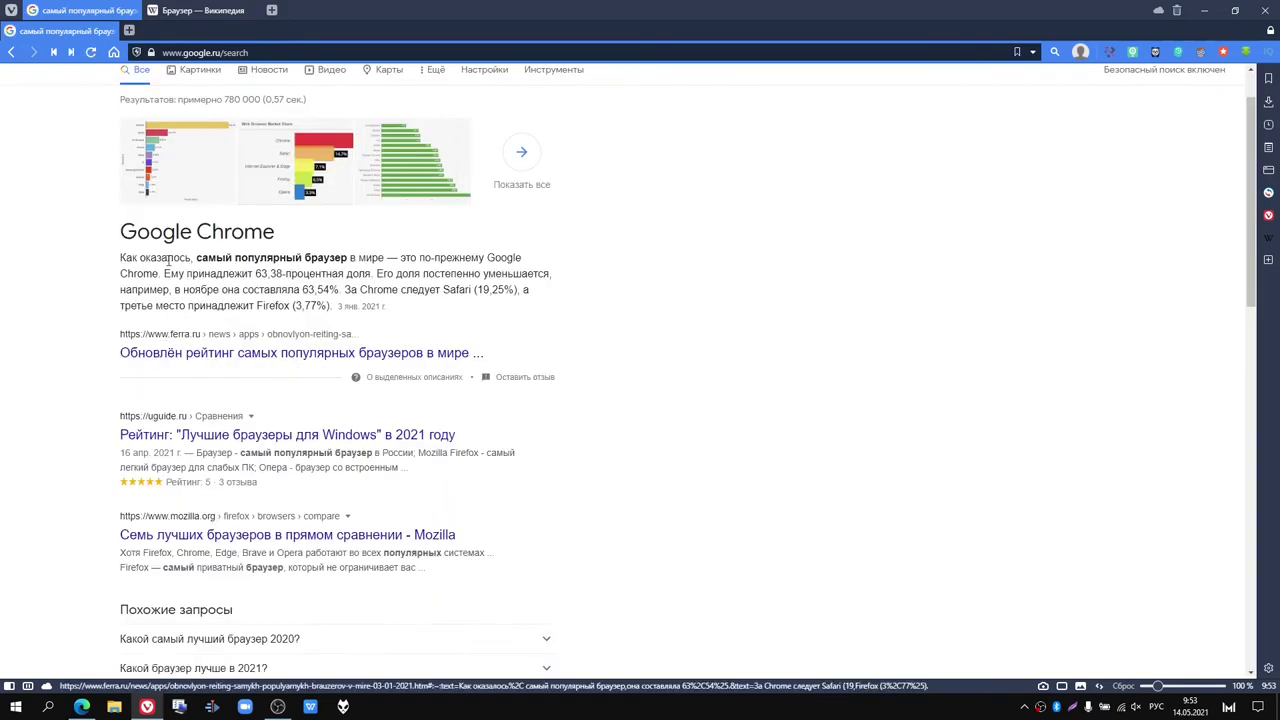
{"action": "left_click_drag", "start_coordinate": [123, 234], "coordinate": [300, 266]}
{"action": "left_click", "coordinate": [305, 270]}
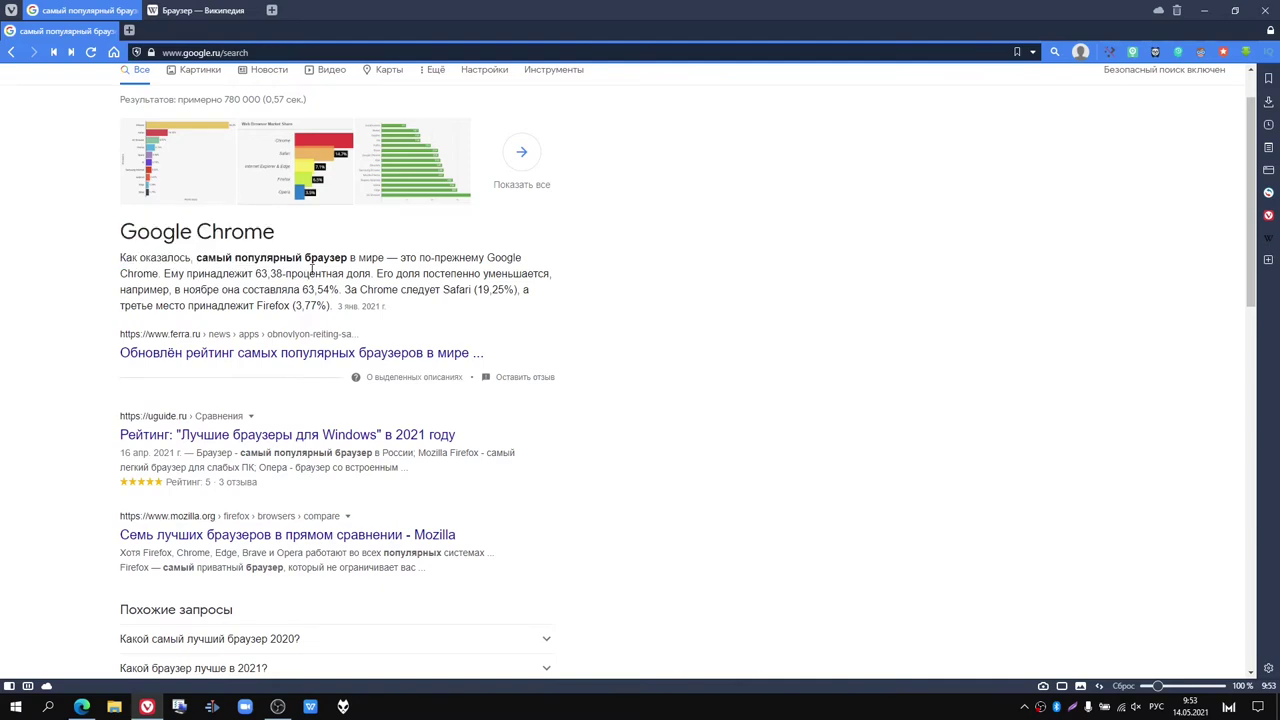
{"action": "scroll", "coordinate": [312, 275], "scroll_direction": "down", "scroll_amount": 2}
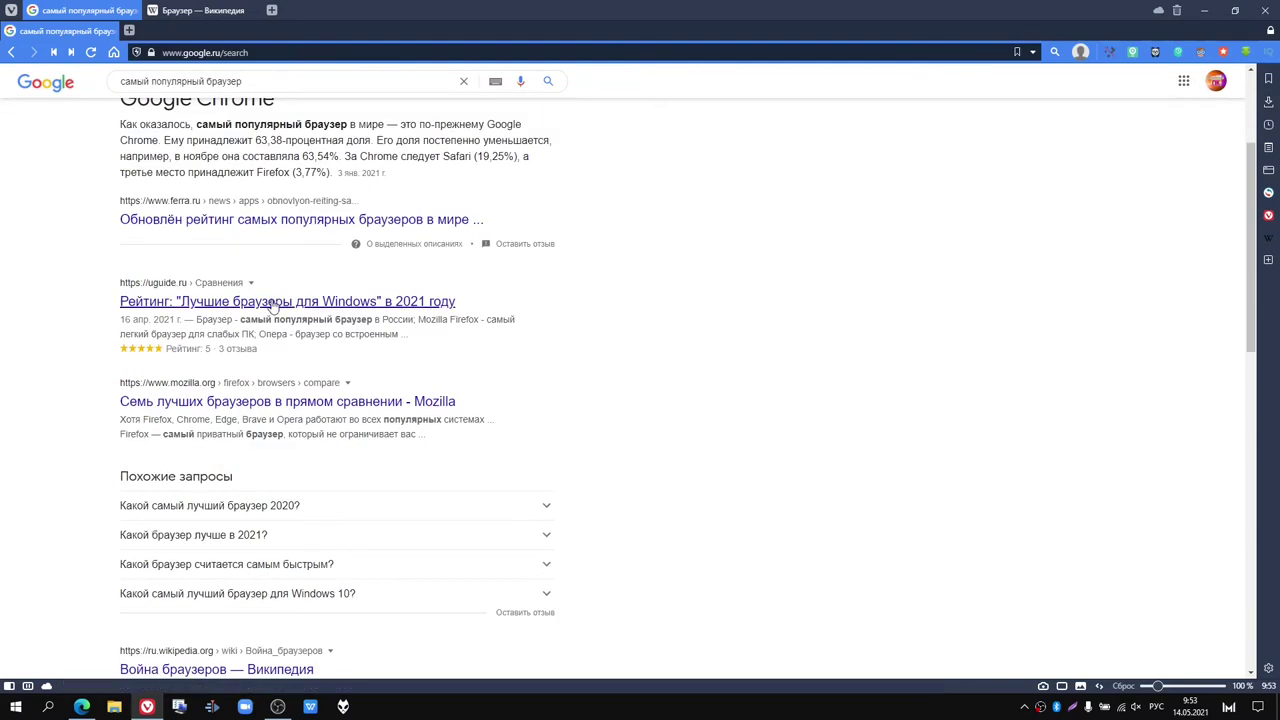
{"action": "left_click", "coordinate": [272, 303]}
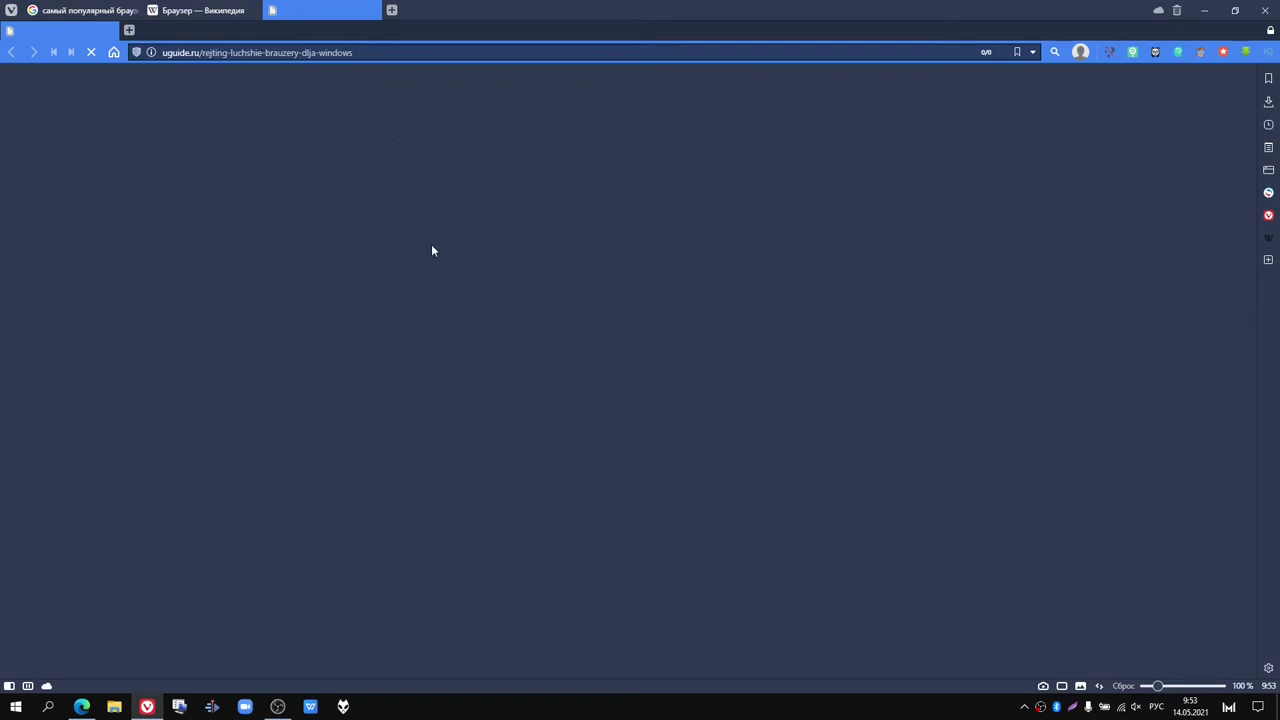
Step: Reload the article, jump to Google Chrome, and highlight its RAM, battery and Flash drawbacks
{"action": "key", "text": "F5"}
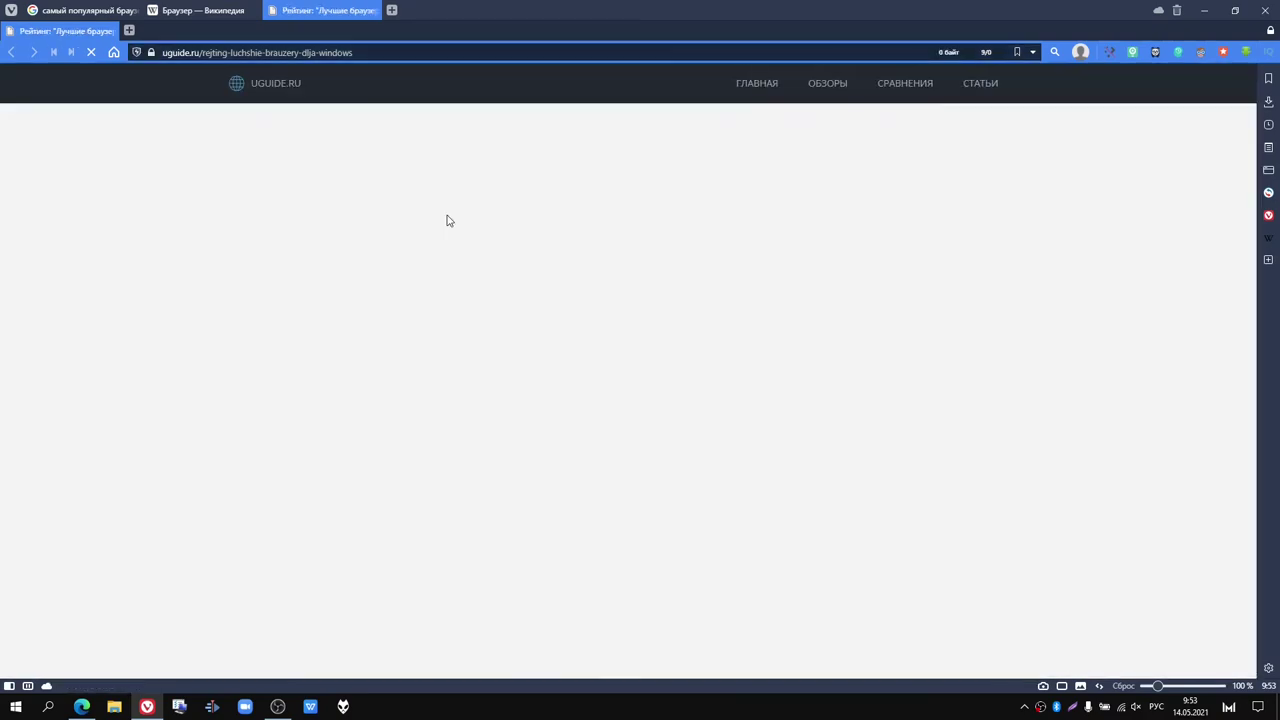
{"action": "scroll", "coordinate": [447, 220], "scroll_direction": "down", "scroll_amount": 5}
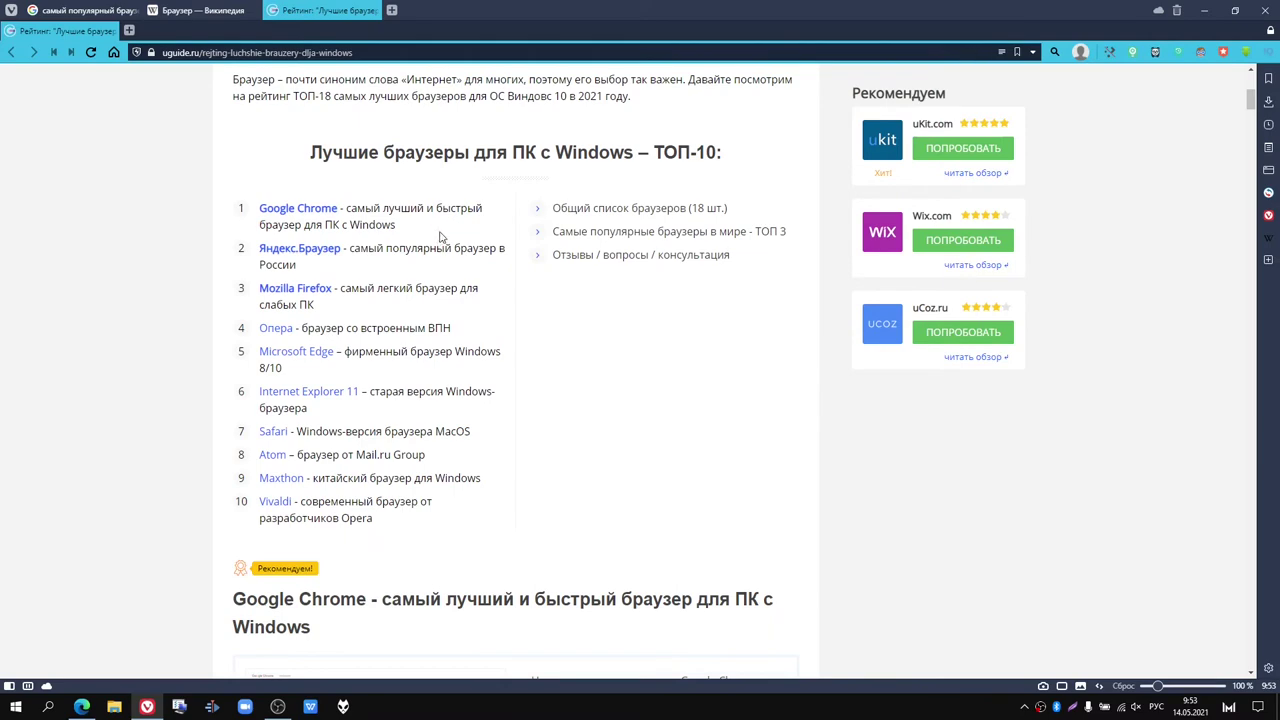
{"action": "scroll", "coordinate": [349, 396], "scroll_direction": "up", "scroll_amount": 1}
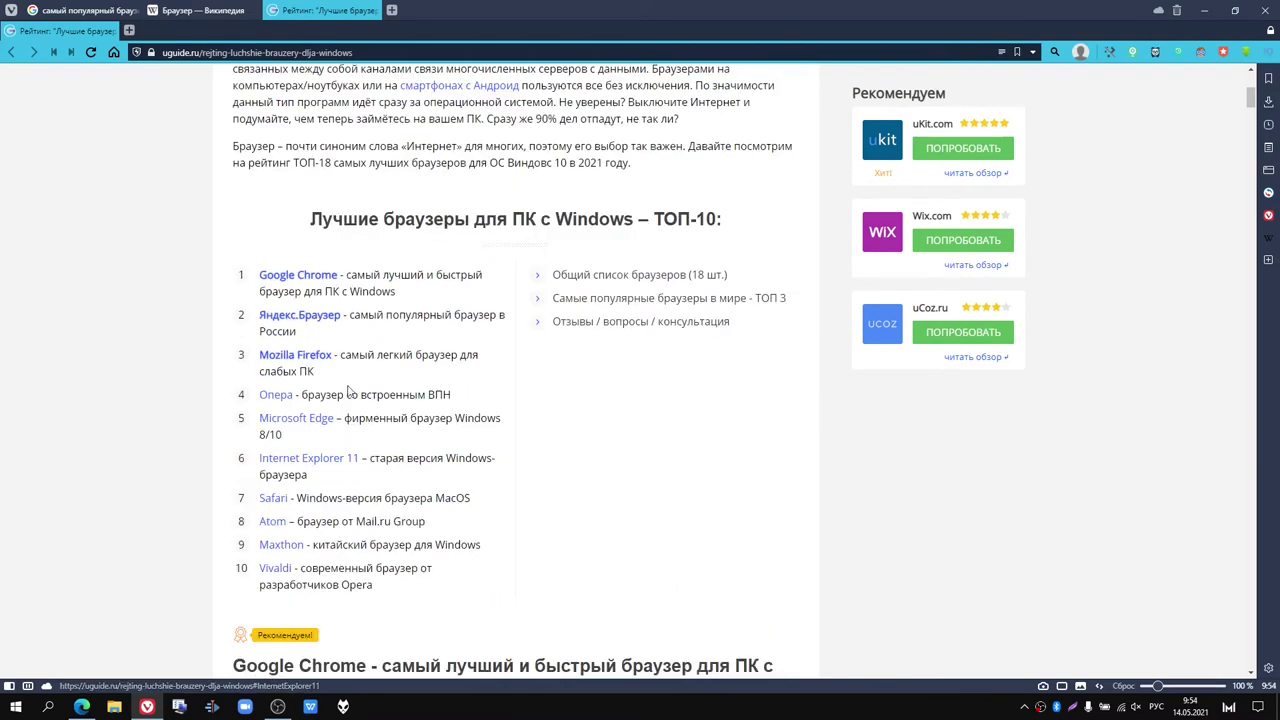
{"action": "left_click", "coordinate": [272, 283]}
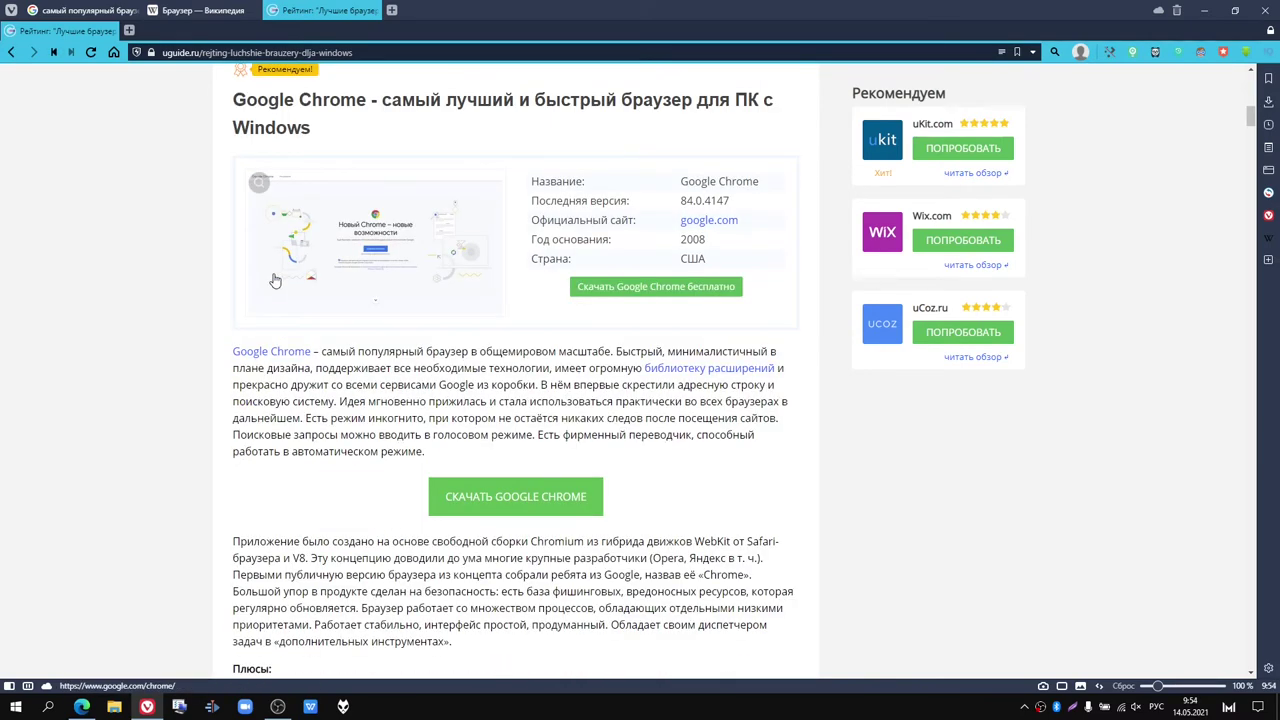
{"action": "scroll", "coordinate": [290, 260], "scroll_direction": "up", "scroll_amount": 11}
{"action": "scroll", "coordinate": [337, 215], "scroll_direction": "down", "scroll_amount": 10}
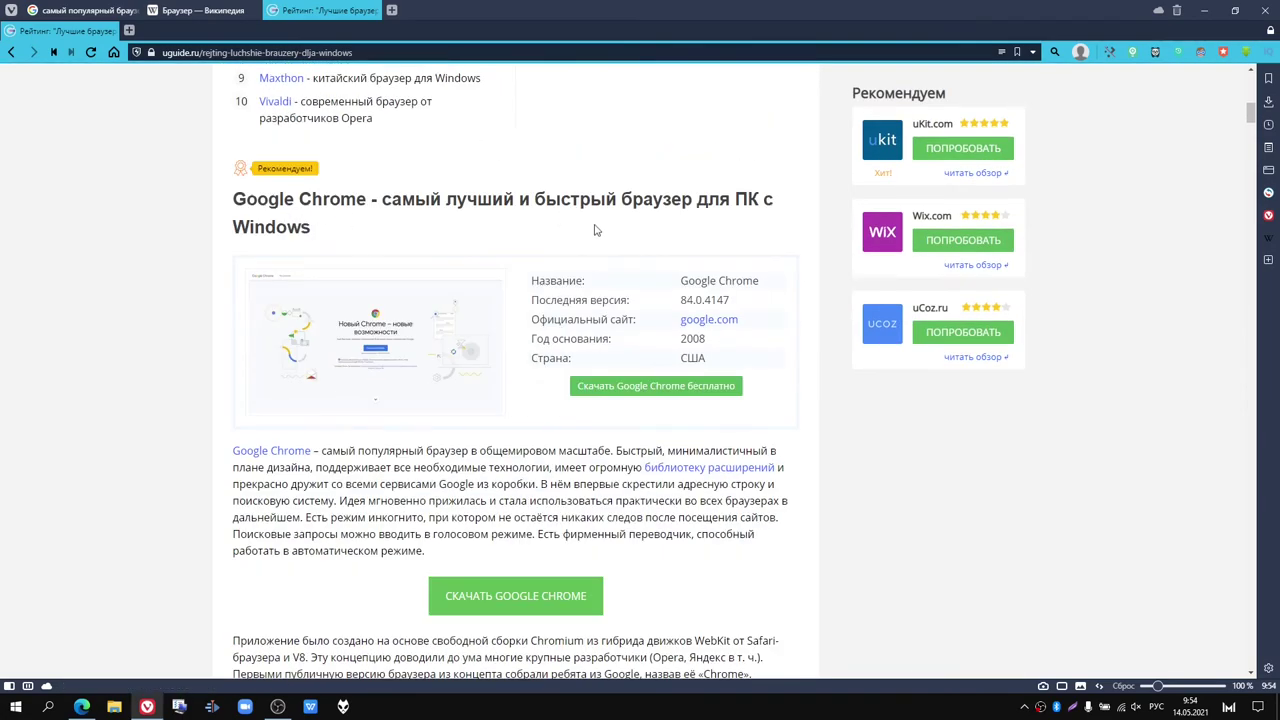
{"action": "scroll", "coordinate": [598, 238], "scroll_direction": "down", "scroll_amount": 2}
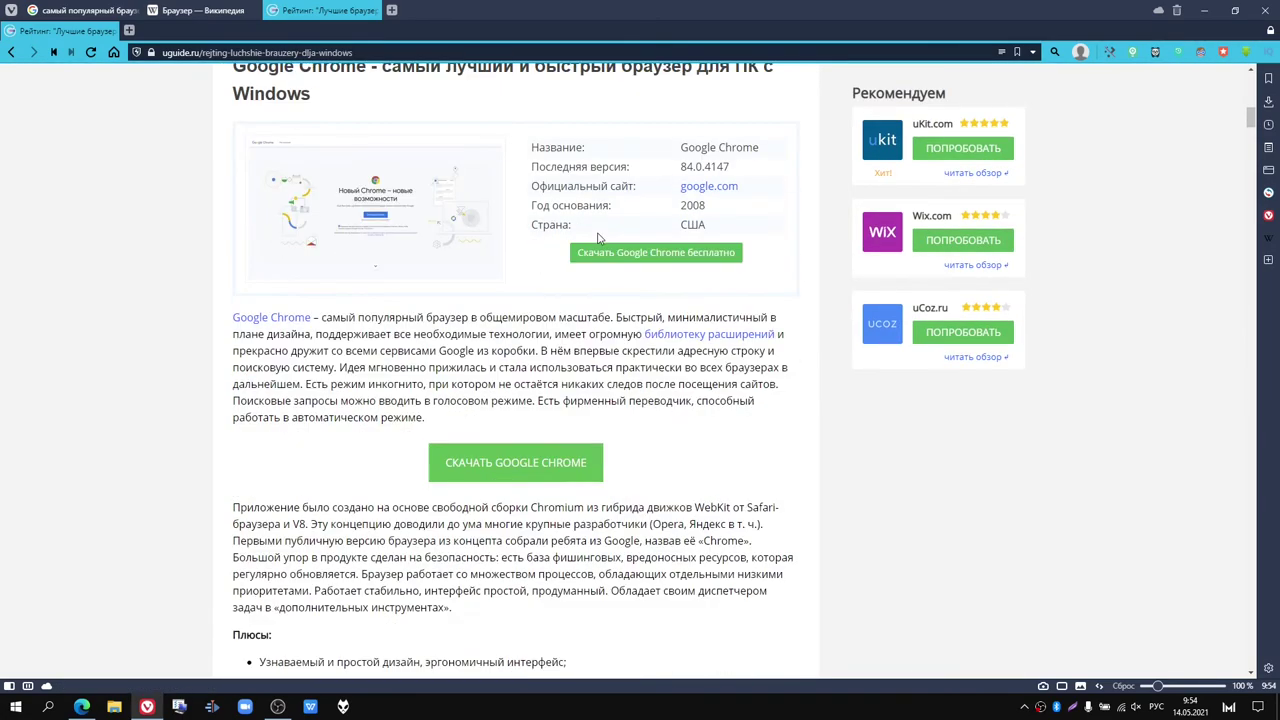
{"action": "scroll", "coordinate": [598, 238], "scroll_direction": "down", "scroll_amount": 3}
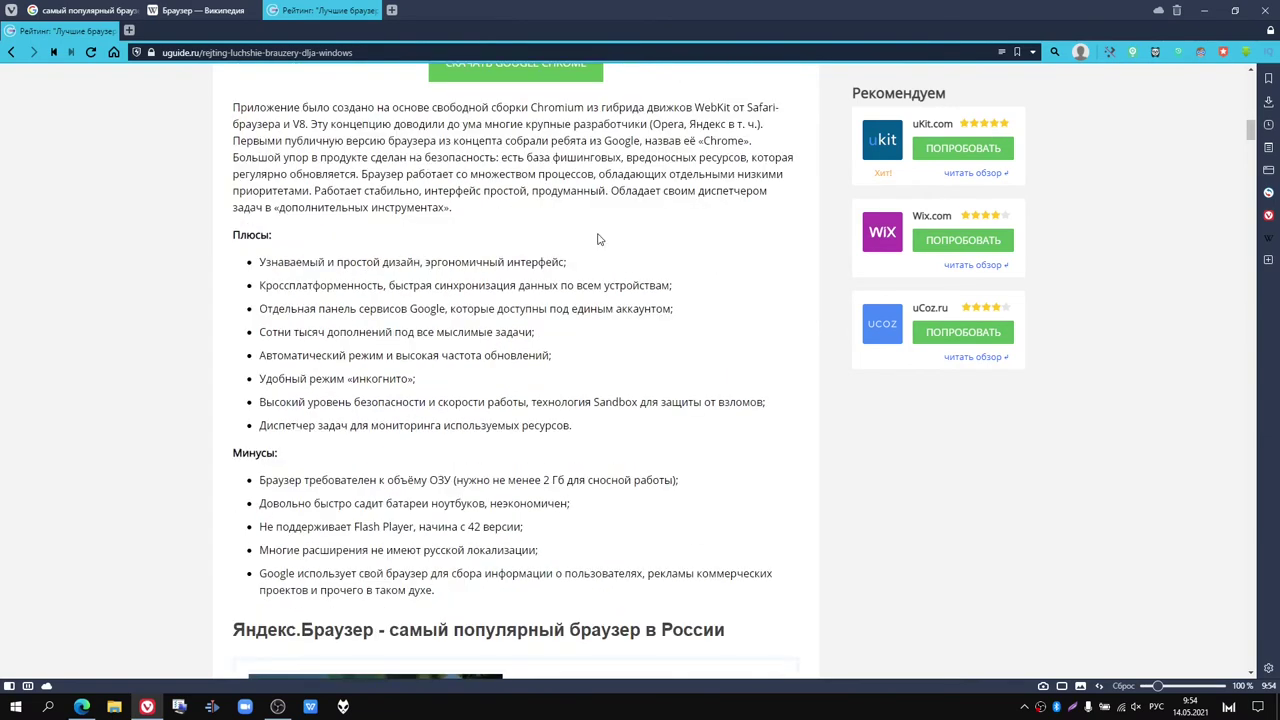
{"action": "scroll", "coordinate": [598, 238], "scroll_direction": "down", "scroll_amount": 1}
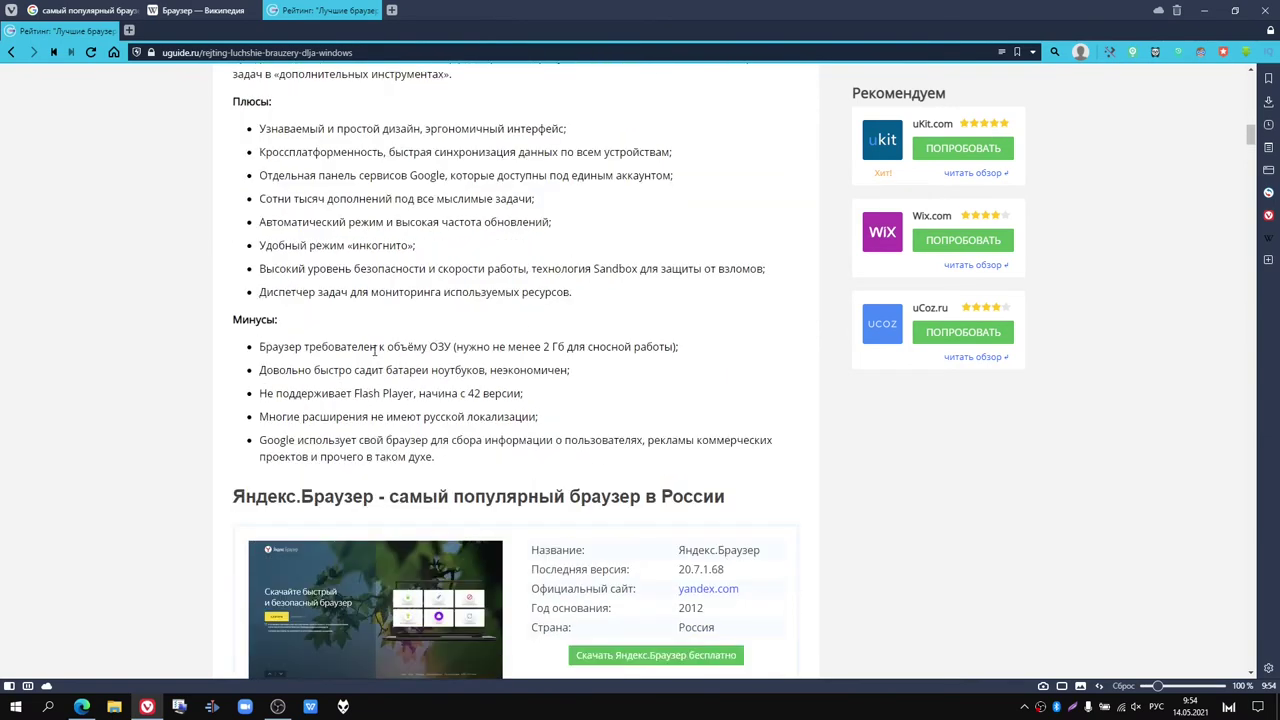
{"action": "left_click_drag", "start_coordinate": [453, 347], "coordinate": [258, 337]}
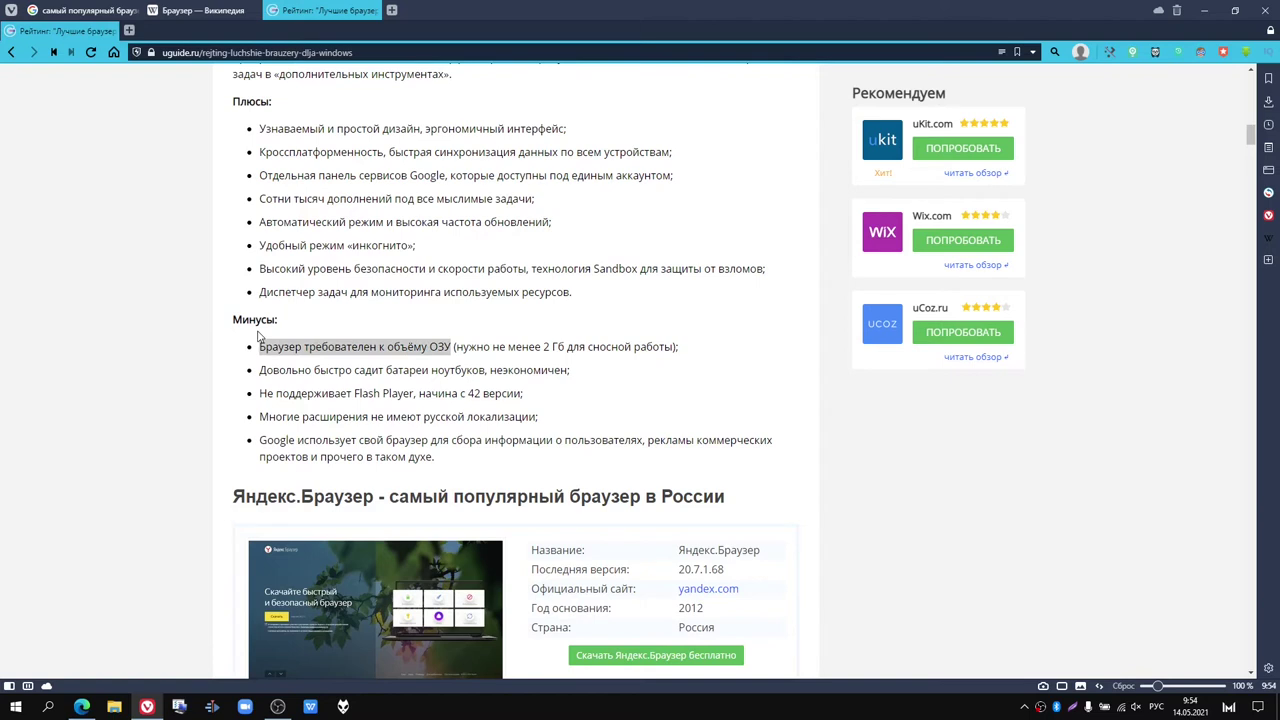
{"action": "left_click", "coordinate": [459, 349]}
{"action": "scroll", "coordinate": [589, 352], "scroll_direction": "down", "scroll_amount": 1}
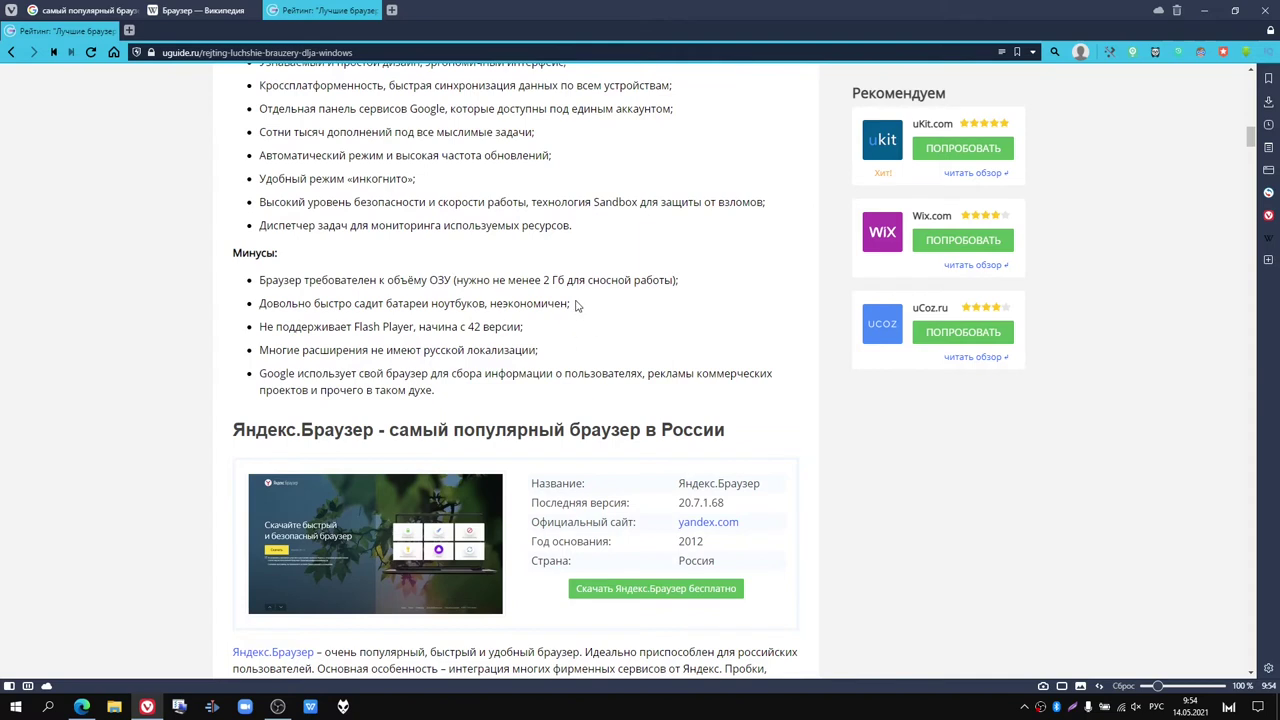
{"action": "left_click_drag", "start_coordinate": [575, 304], "coordinate": [245, 308]}
{"action": "left_click_drag", "start_coordinate": [530, 330], "coordinate": [255, 341]}
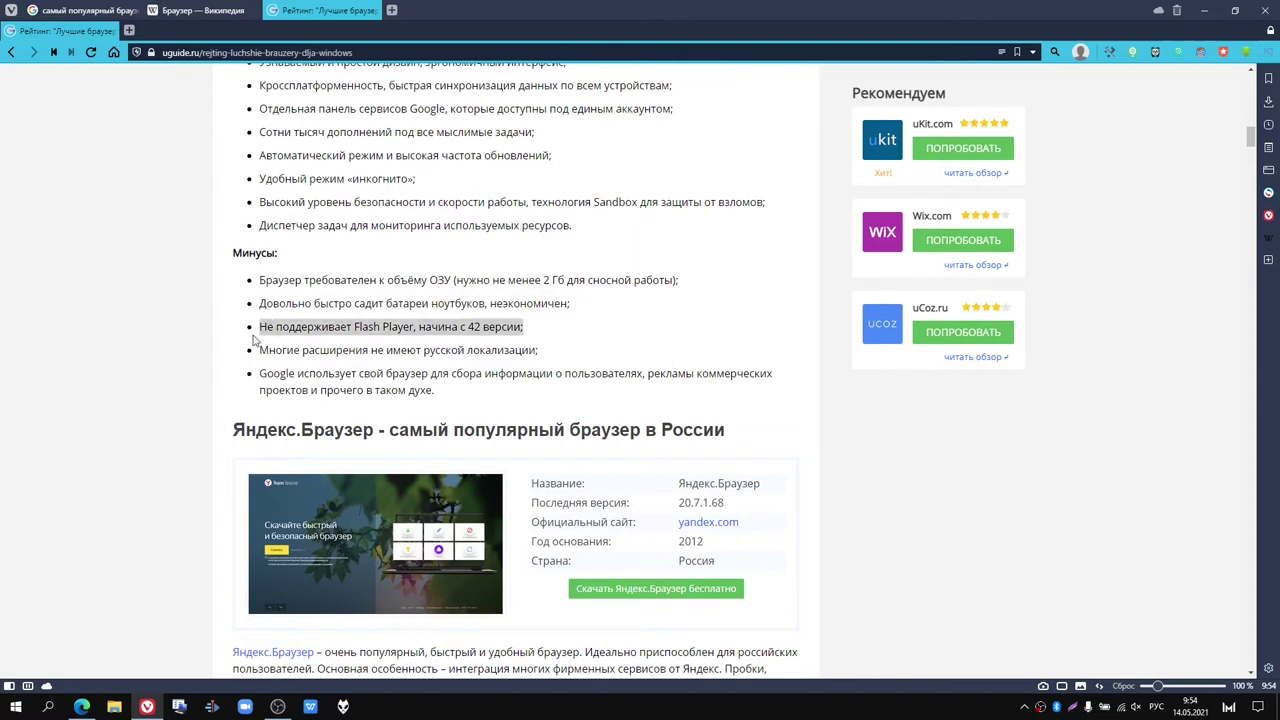
{"action": "left_click", "coordinate": [349, 349]}
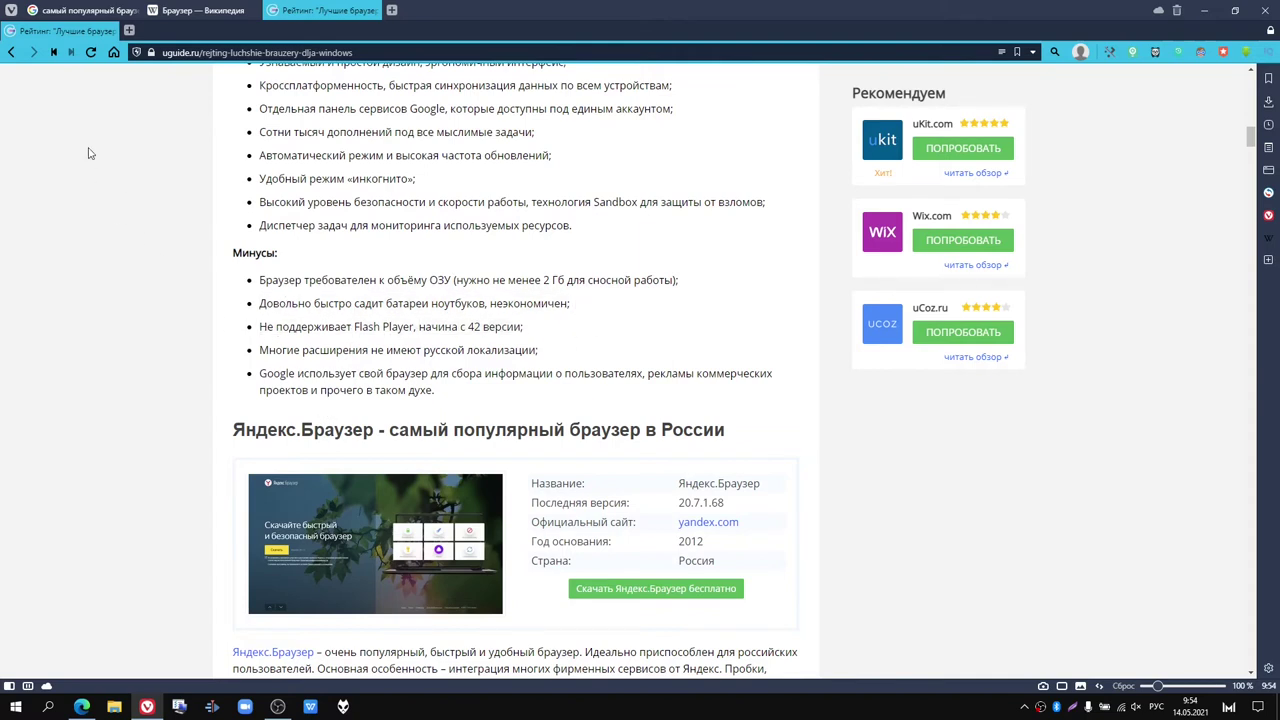
Step: Read on through the Яндекс.Браузер section, briefly highlighting its heading
{"action": "scroll", "coordinate": [251, 219], "scroll_direction": "down", "scroll_amount": 1}
{"action": "scroll", "coordinate": [264, 227], "scroll_direction": "down", "scroll_amount": 4}
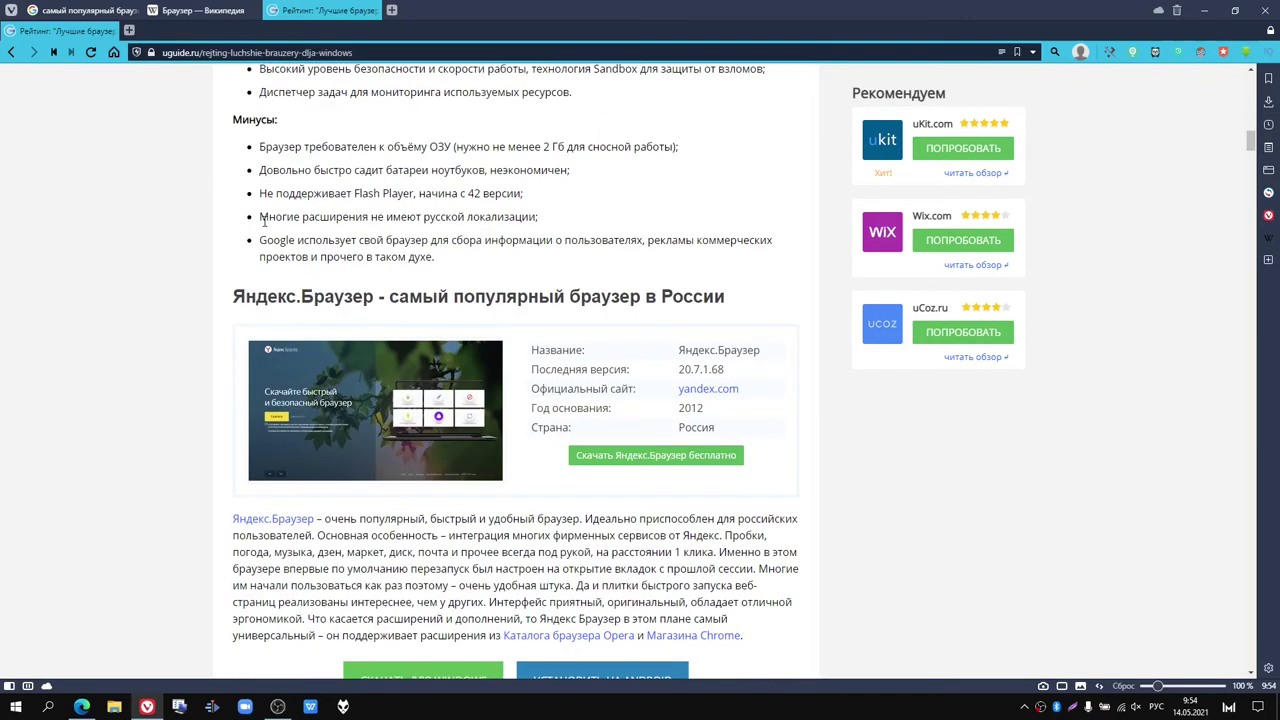
{"action": "scroll", "coordinate": [264, 227], "scroll_direction": "up", "scroll_amount": 1}
{"action": "left_click_drag", "start_coordinate": [232, 163], "coordinate": [399, 199]}
{"action": "left_click", "coordinate": [401, 387]}
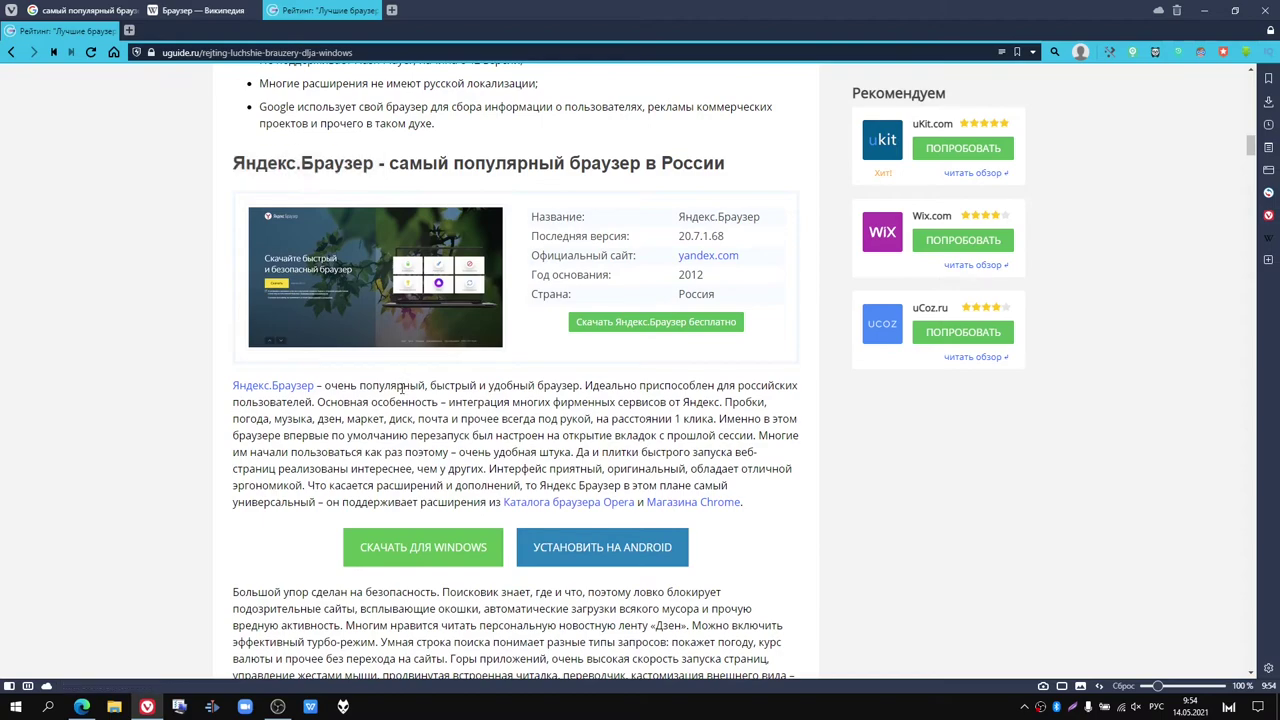
{"action": "scroll", "coordinate": [401, 387], "scroll_direction": "down", "scroll_amount": 4}
{"action": "scroll", "coordinate": [401, 389], "scroll_direction": "down", "scroll_amount": 6}
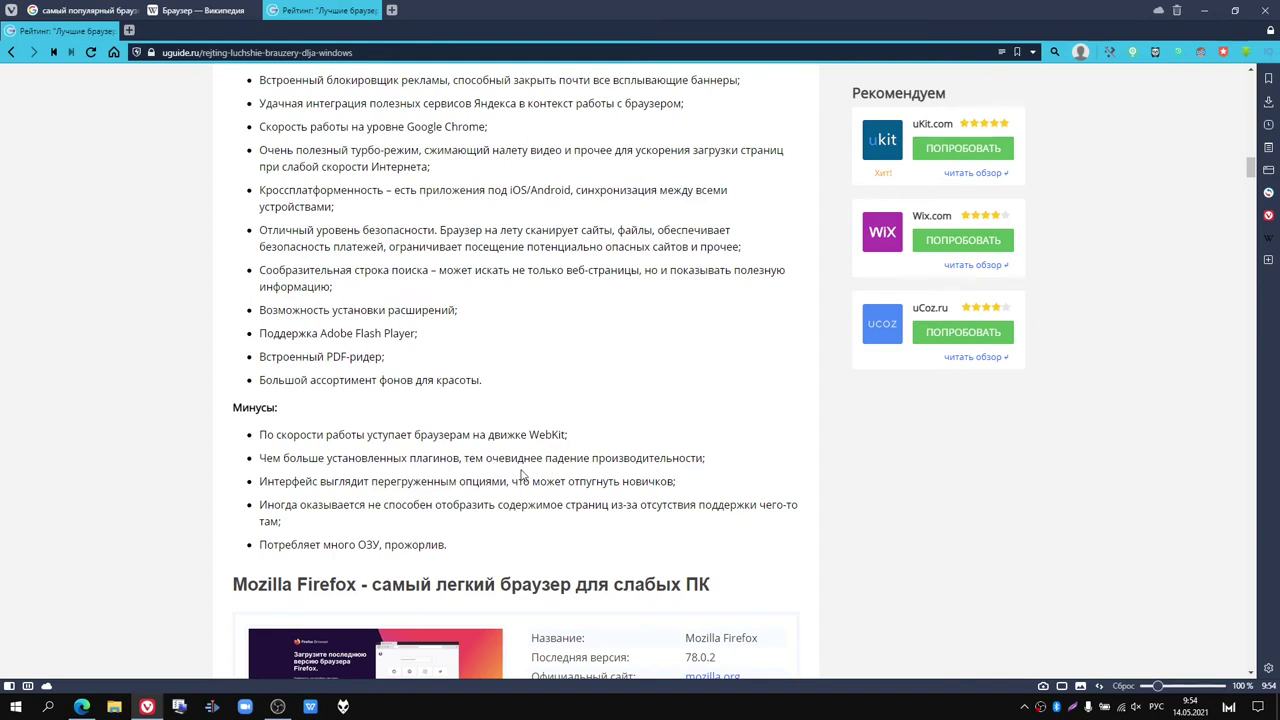
{"action": "scroll", "coordinate": [521, 476], "scroll_direction": "down", "scroll_amount": 1}
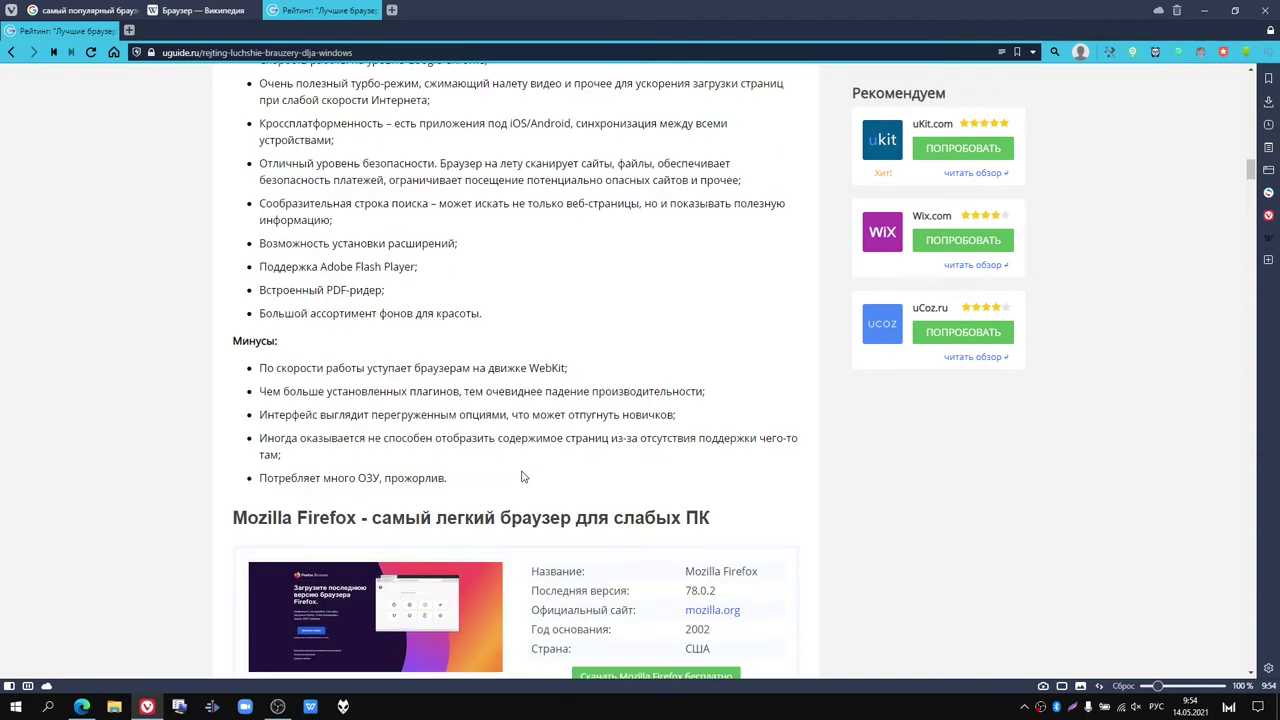
Step: Scroll to the Mozilla Firefox section and briefly highlight its heading
{"action": "scroll", "coordinate": [414, 477], "scroll_direction": "down", "scroll_amount": 1}
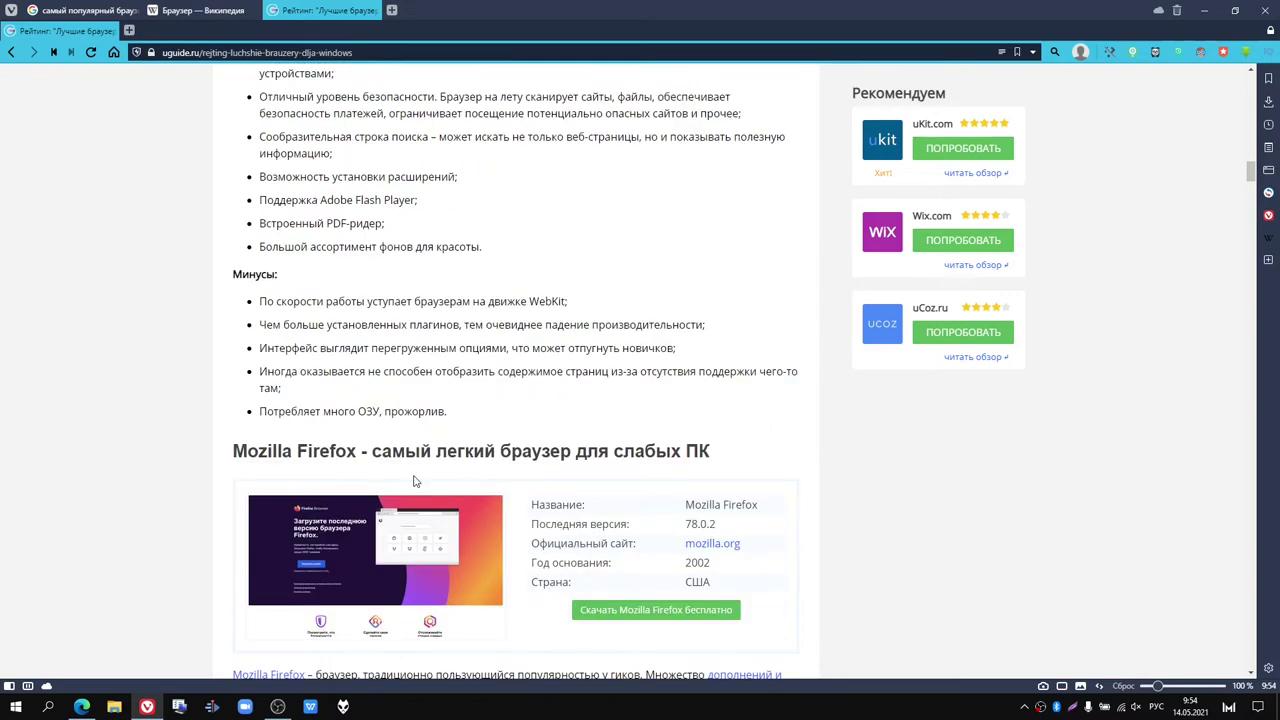
{"action": "scroll", "coordinate": [414, 480], "scroll_direction": "down", "scroll_amount": 1}
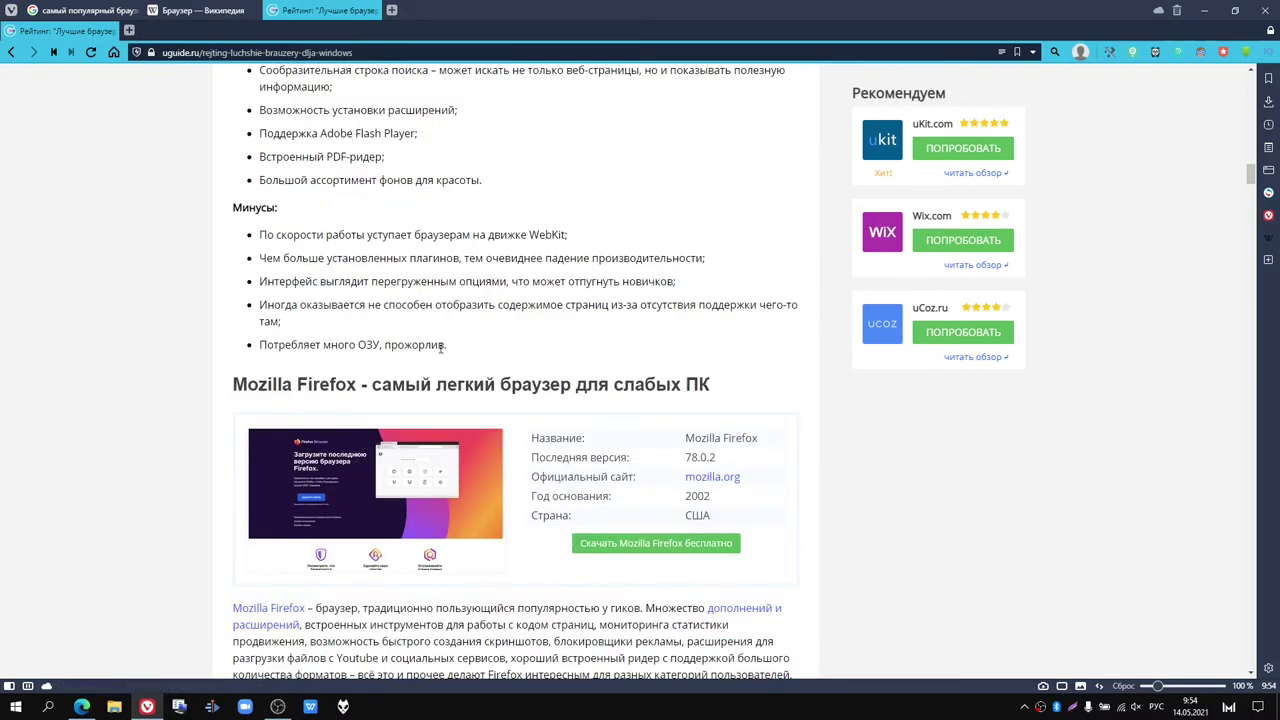
{"action": "scroll", "coordinate": [441, 352], "scroll_direction": "down", "scroll_amount": 2}
{"action": "scroll", "coordinate": [445, 360], "scroll_direction": "down", "scroll_amount": 1}
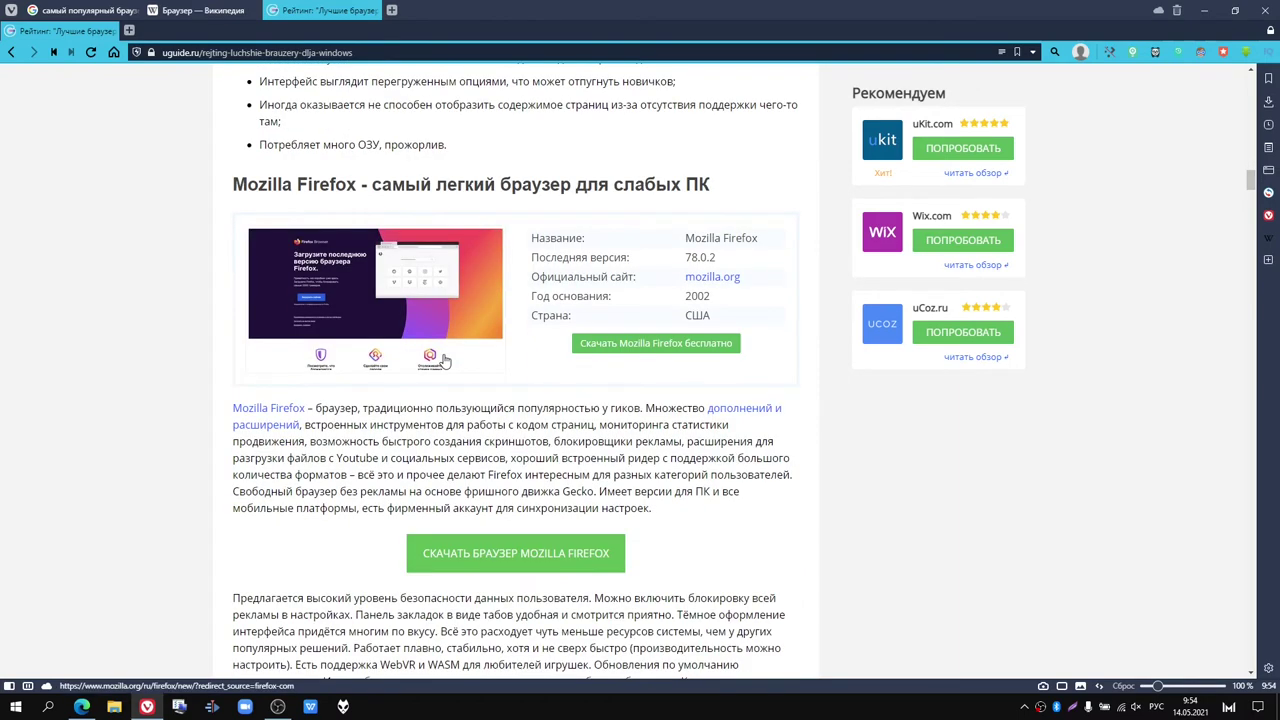
{"action": "scroll", "coordinate": [445, 360], "scroll_direction": "down", "scroll_amount": 1}
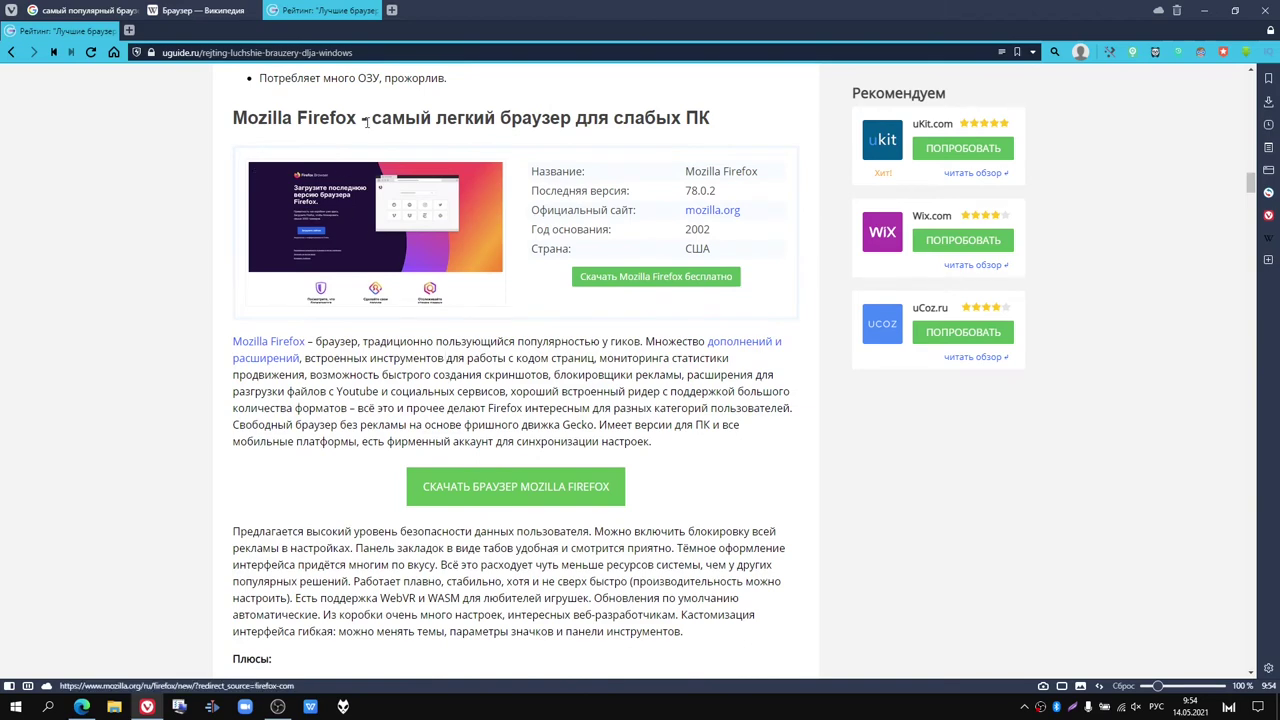
{"action": "left_click_drag", "start_coordinate": [357, 118], "coordinate": [231, 120]}
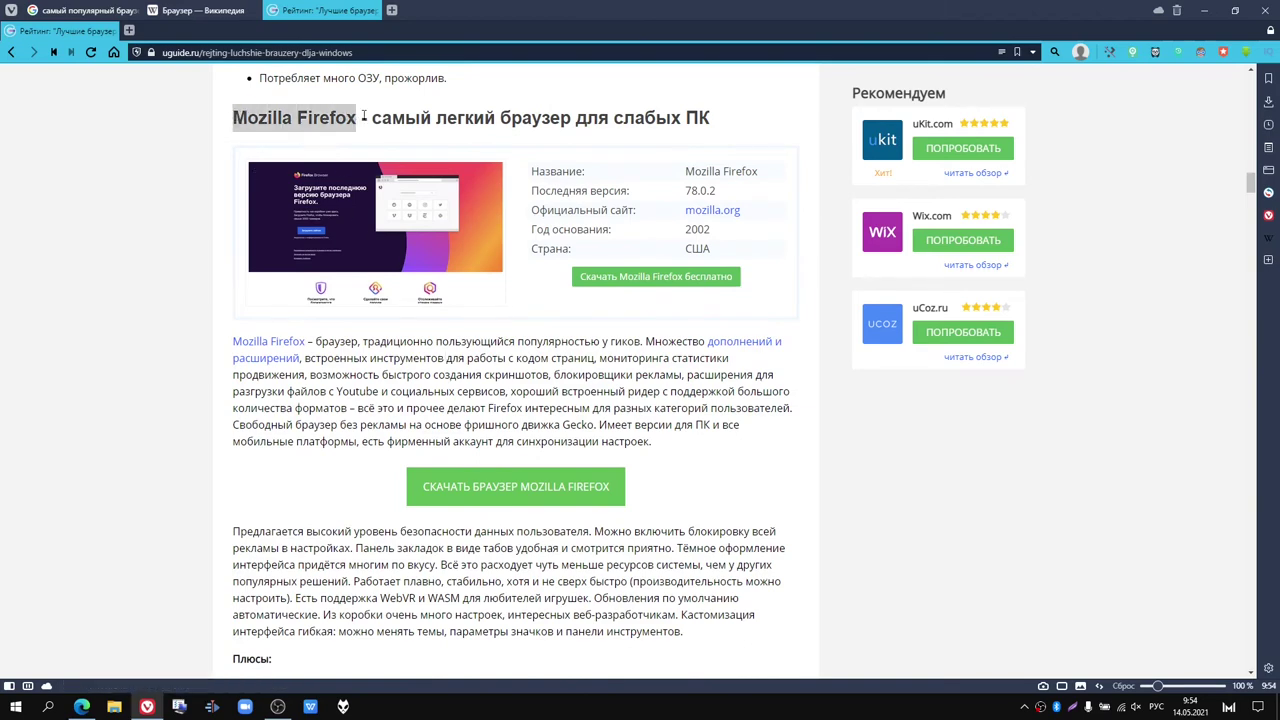
{"action": "scroll", "coordinate": [437, 230], "scroll_direction": "down", "scroll_amount": 6}
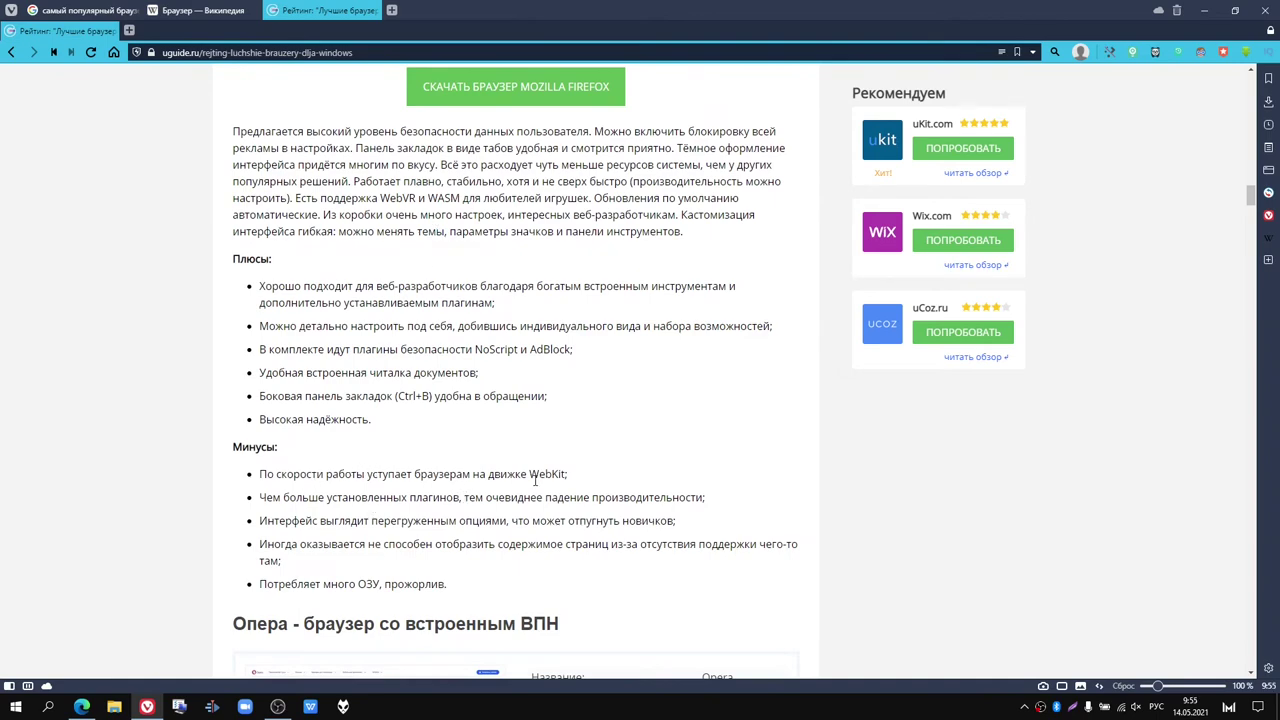
{"action": "scroll", "coordinate": [535, 480], "scroll_direction": "down", "scroll_amount": 1}
{"action": "scroll", "coordinate": [535, 480], "scroll_direction": "down", "scroll_amount": 1}
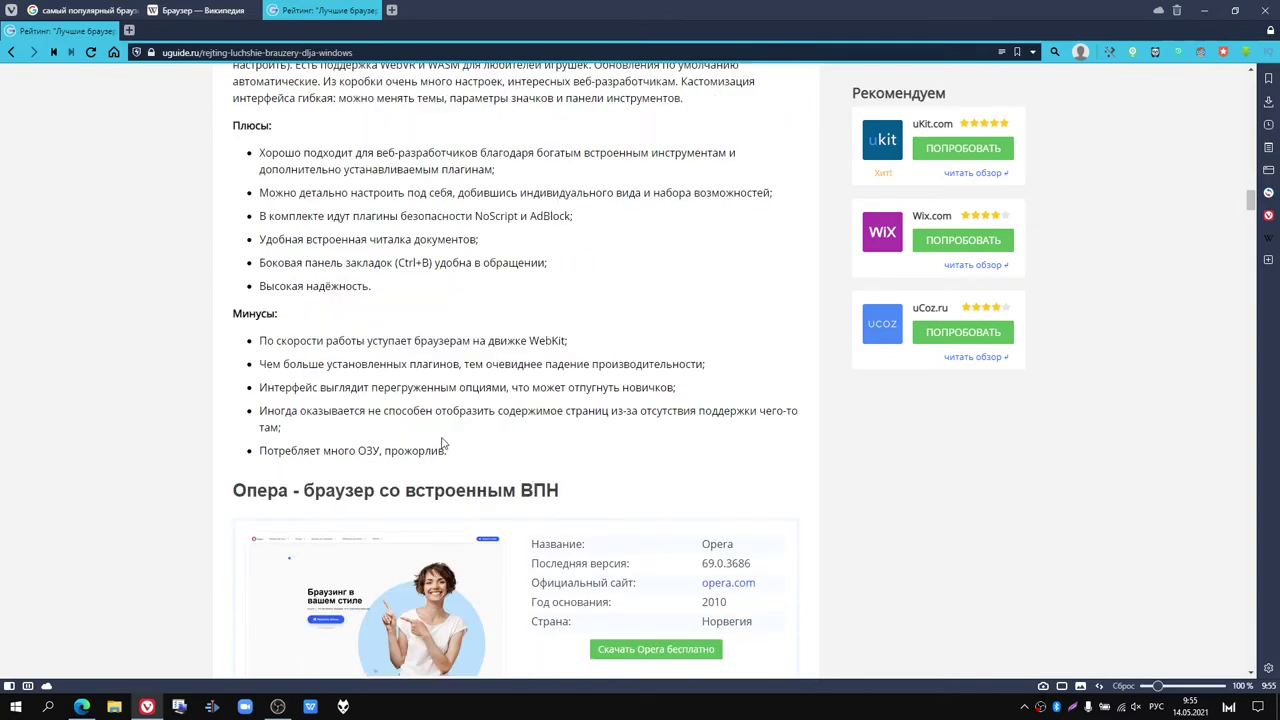
{"action": "scroll", "coordinate": [444, 442], "scroll_direction": "down", "scroll_amount": 4}
{"action": "scroll", "coordinate": [444, 442], "scroll_direction": "up", "scroll_amount": 15}
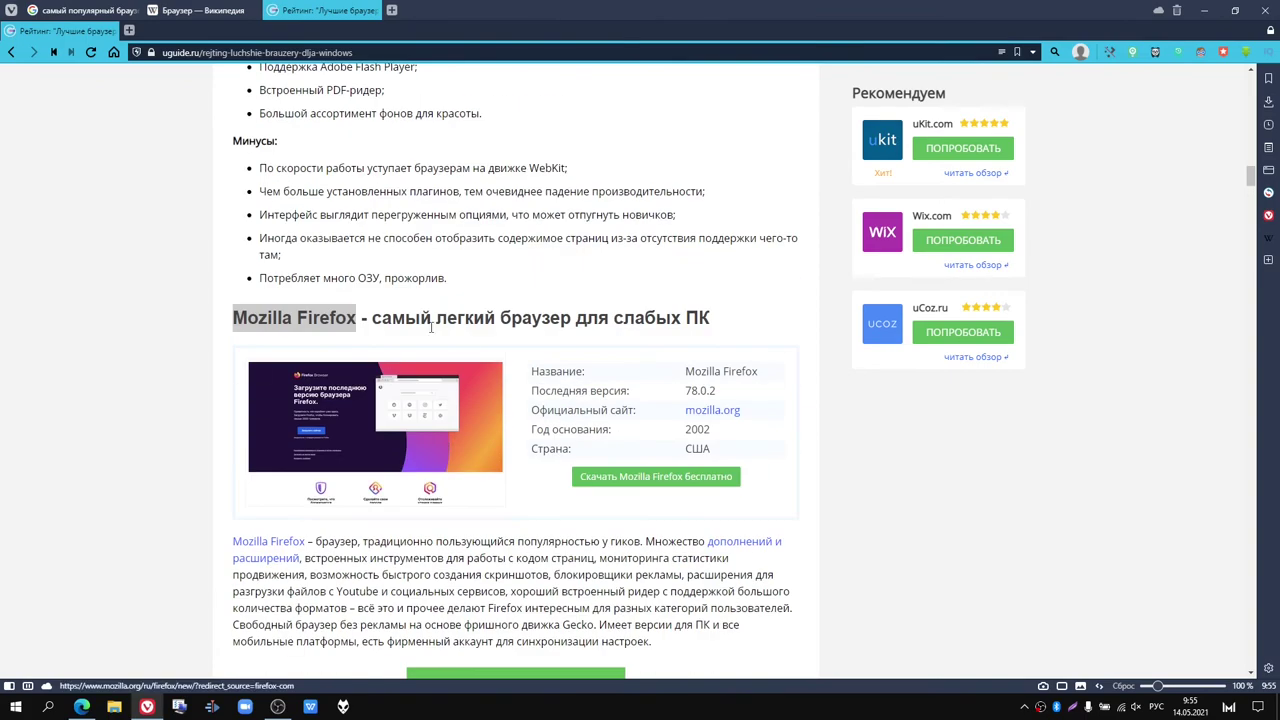
{"action": "left_click", "coordinate": [450, 320]}
Step: Open the 'Скачать браузер Mozilla Firefox' download page in a new tab
{"action": "scroll", "coordinate": [451, 326], "scroll_direction": "down", "scroll_amount": 3}
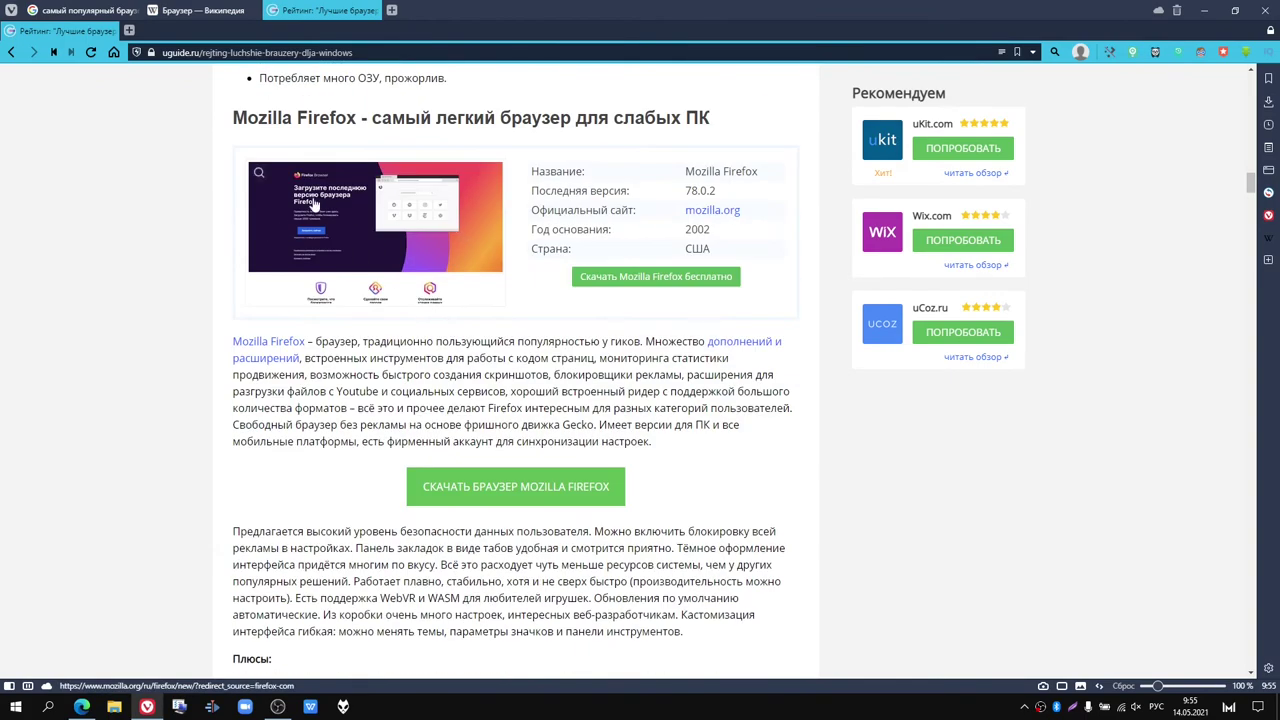
{"action": "scroll", "coordinate": [358, 139], "scroll_direction": "down", "scroll_amount": 1}
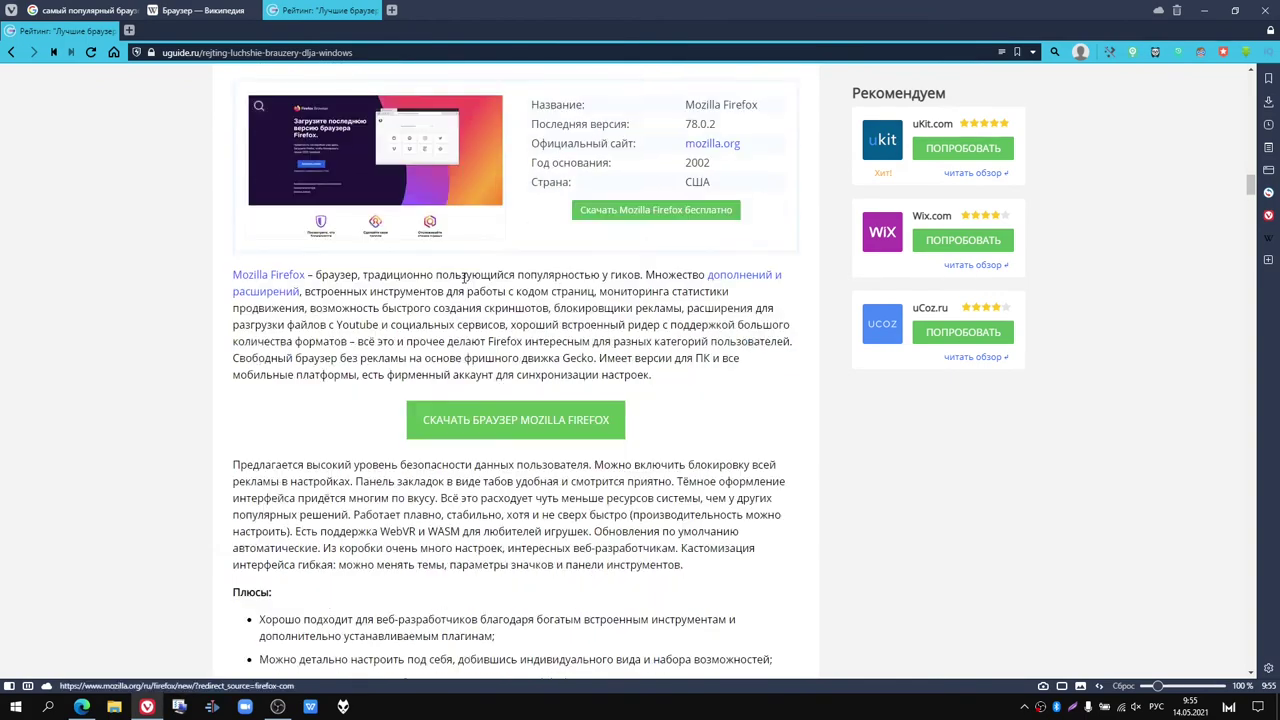
{"action": "left_click", "coordinate": [476, 423]}
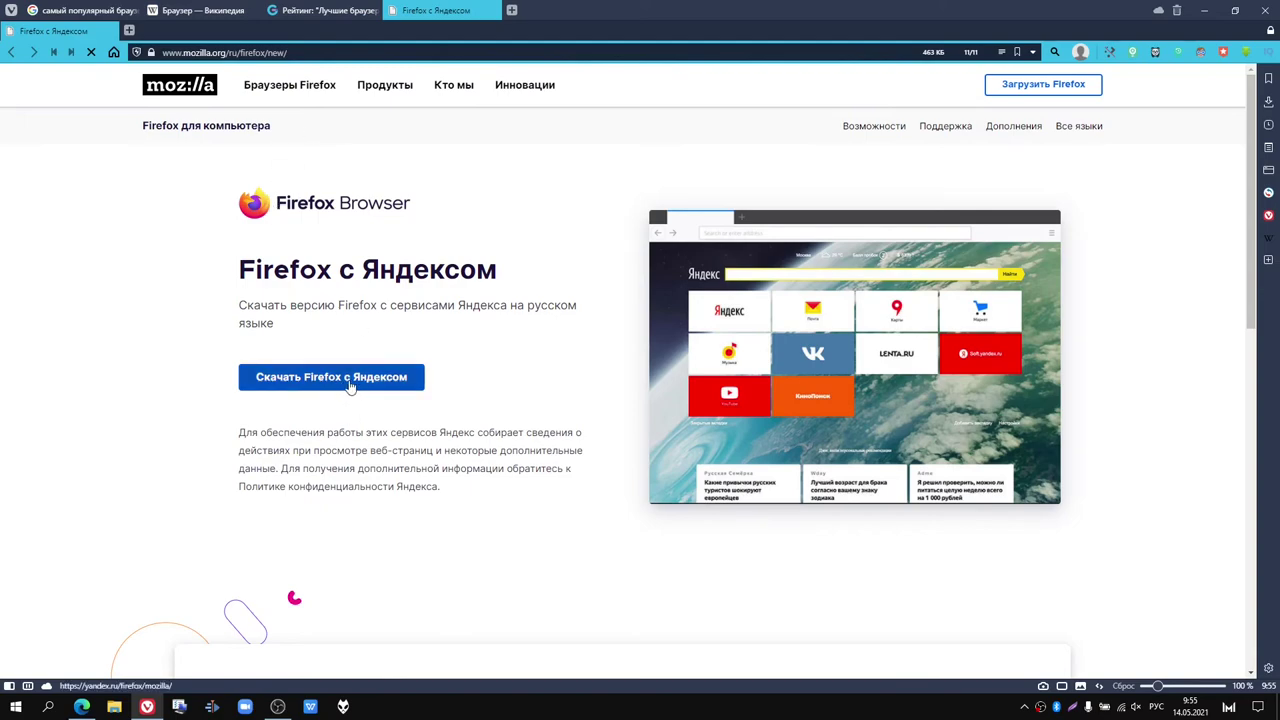
Step: Scroll the mozilla.org Firefox с Яндексом page and check the Браузеры Firefox menu
{"action": "scroll", "coordinate": [540, 400], "scroll_direction": "down", "scroll_amount": 5}
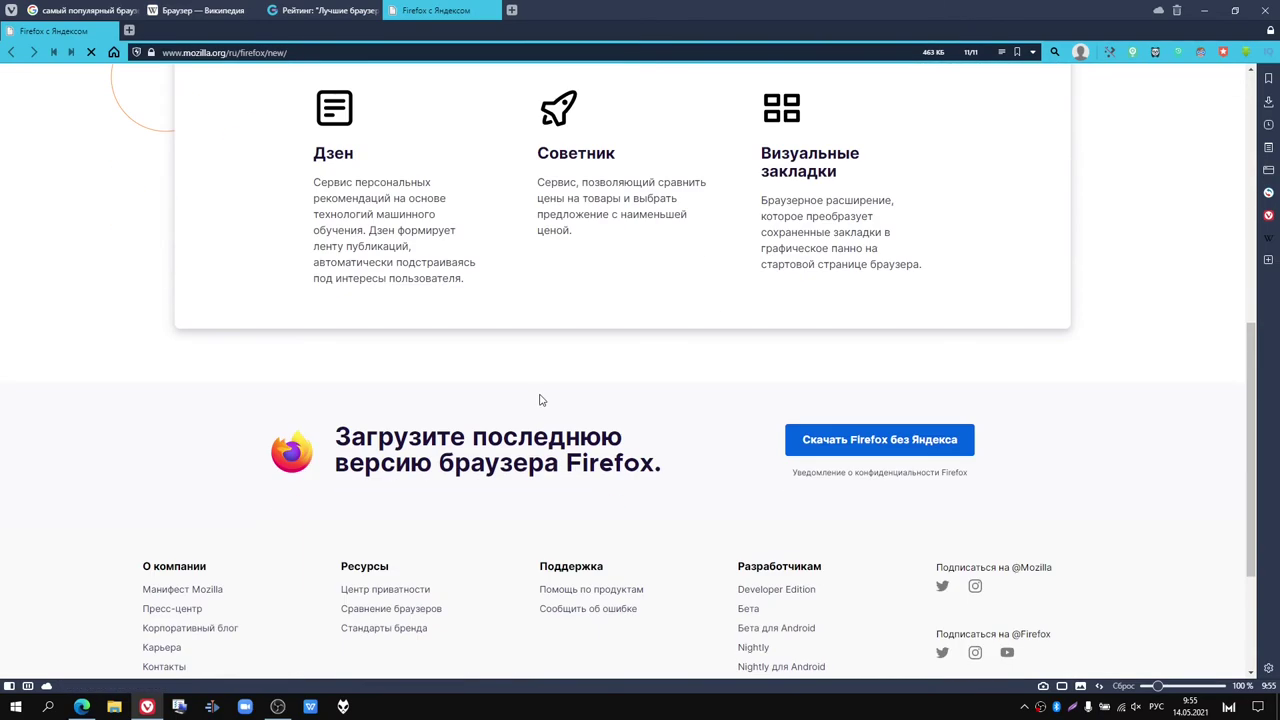
{"action": "scroll", "coordinate": [540, 400], "scroll_direction": "up", "scroll_amount": 3}
{"action": "scroll", "coordinate": [540, 400], "scroll_direction": "up", "scroll_amount": 3}
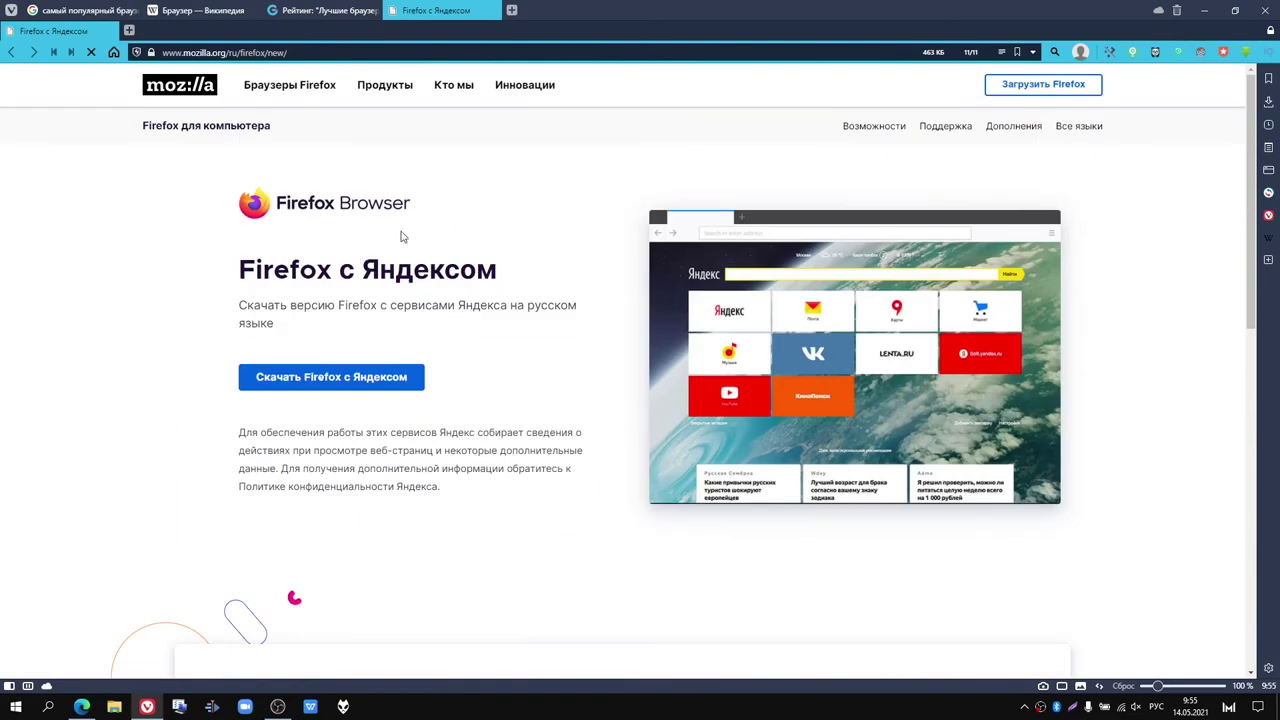
{"action": "mouse_move", "coordinate": [312, 92]}
{"action": "scroll", "coordinate": [336, 219], "scroll_direction": "down", "scroll_amount": 2}
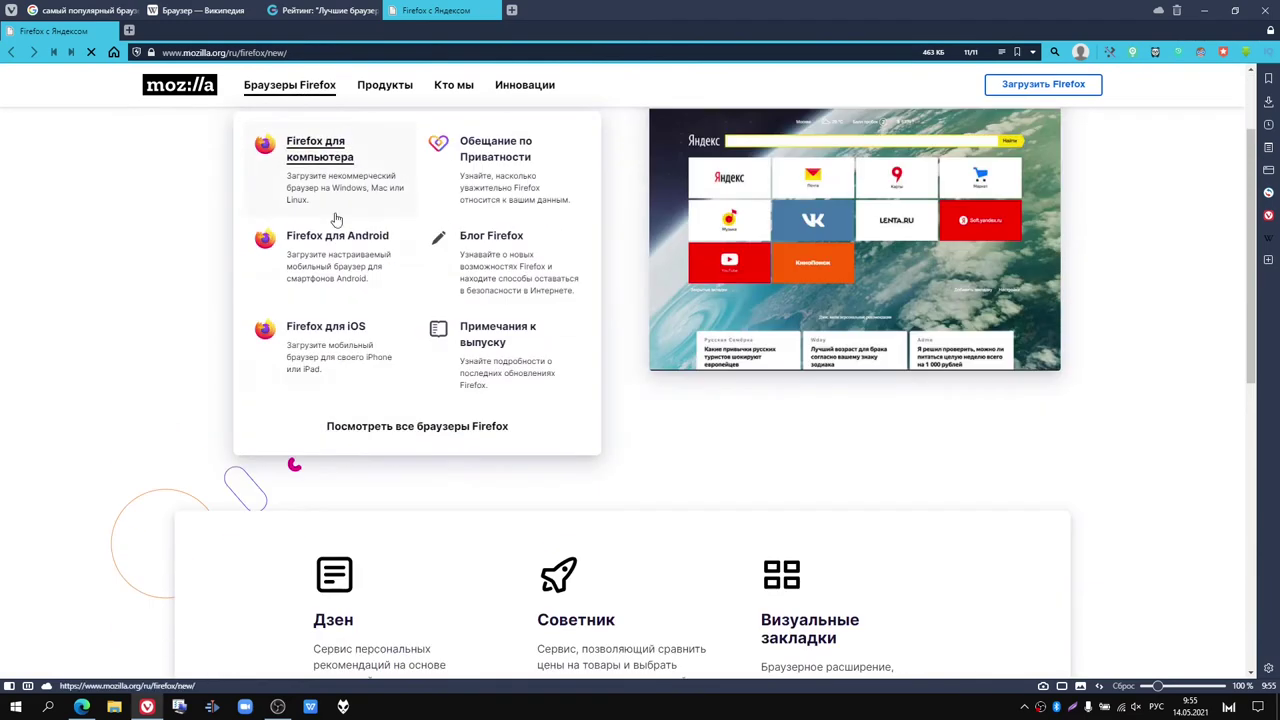
{"action": "scroll", "coordinate": [337, 218], "scroll_direction": "up", "scroll_amount": 2}
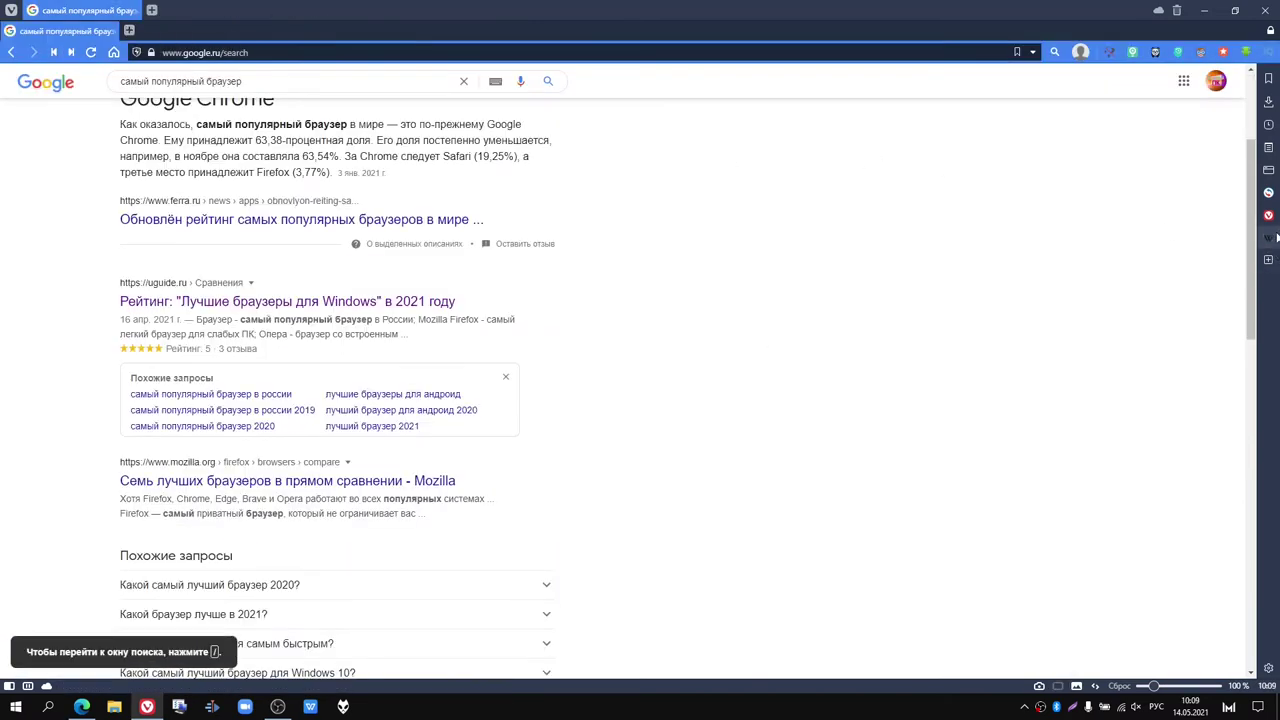
Step: Toggle the Vivaldi help panel, search Google for ютуб сайт, and open YouTube in a new tab
{"action": "left_click", "coordinate": [1268, 215]}
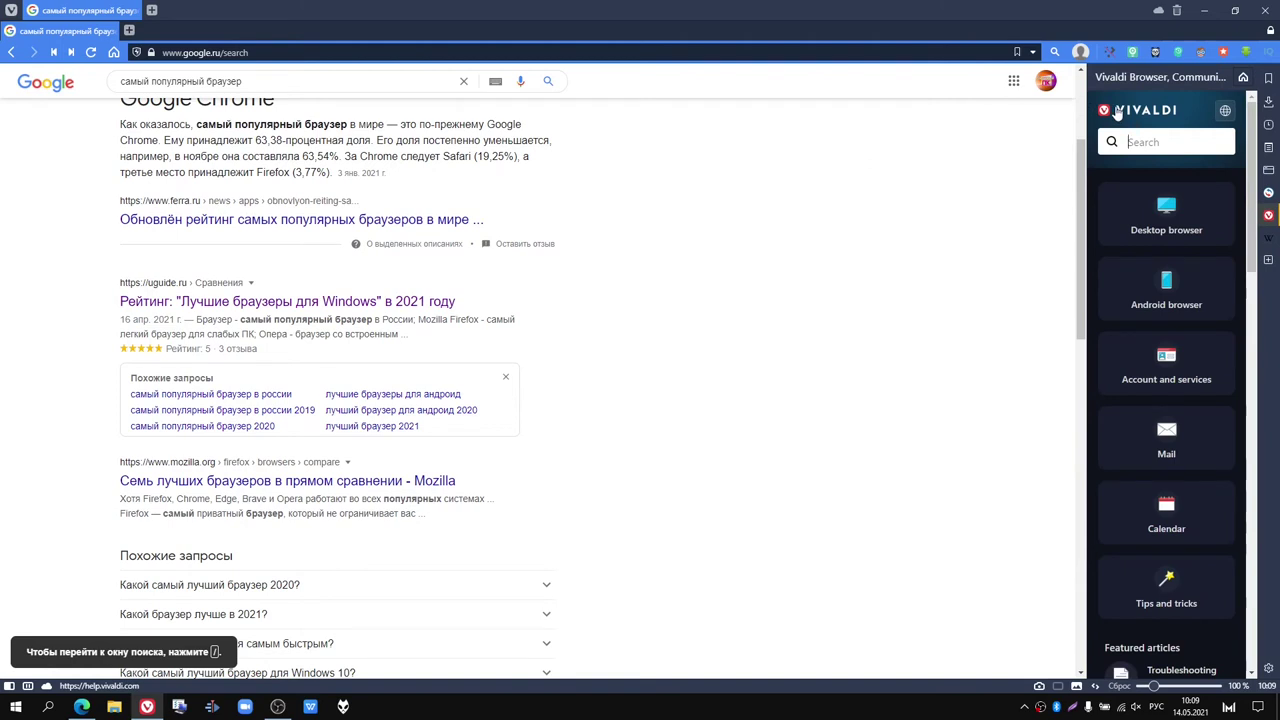
{"action": "left_click", "coordinate": [1269, 214]}
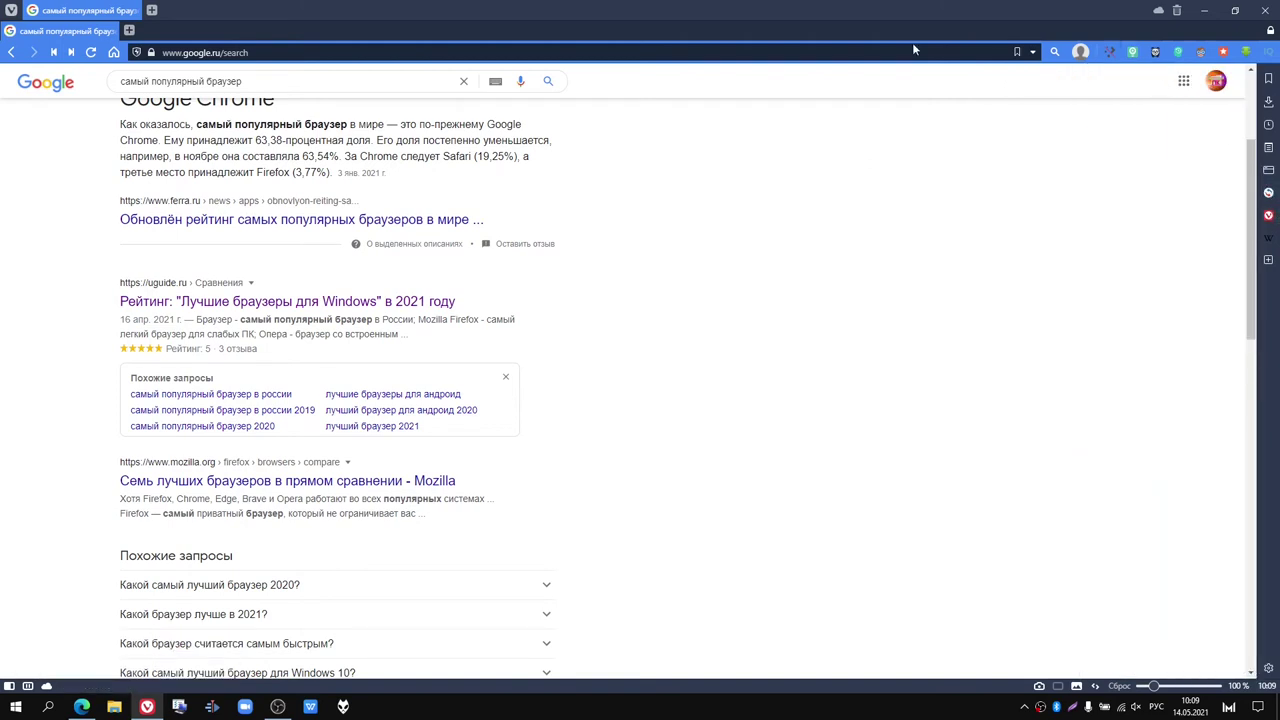
{"action": "triple_click", "coordinate": [323, 84]}
{"action": "type", "text": "ютуб\""}
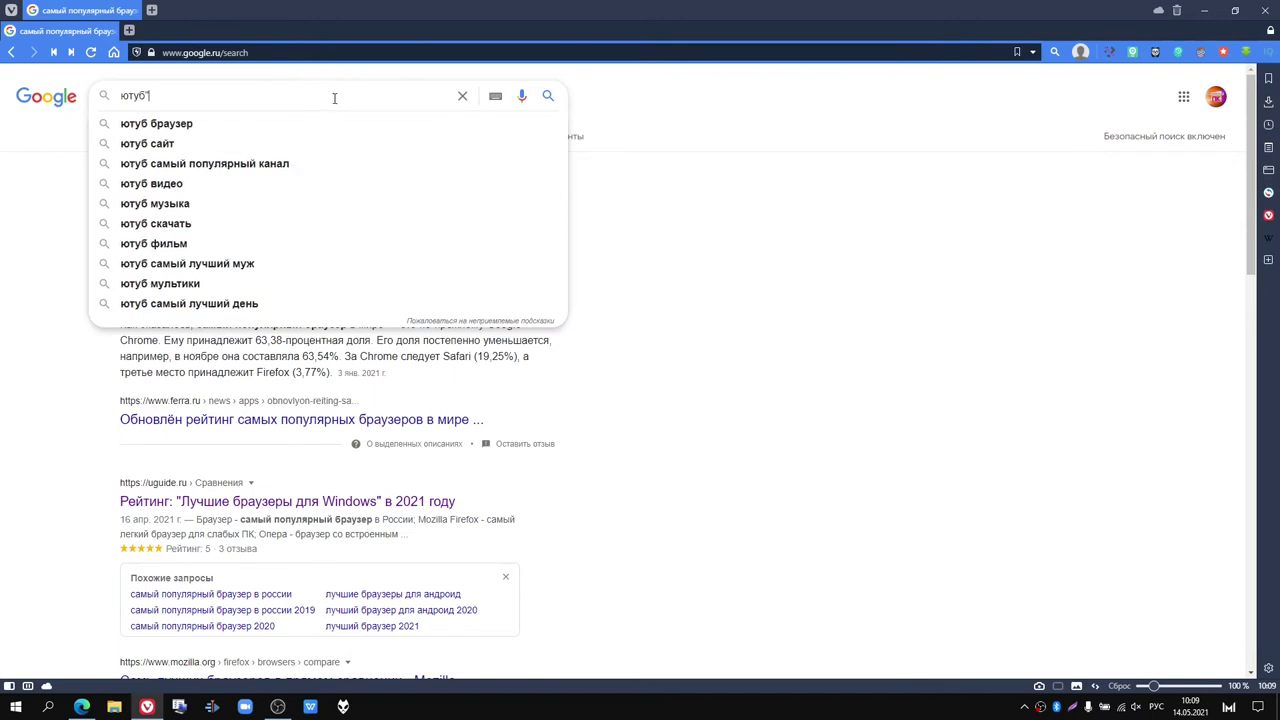
{"action": "left_click", "coordinate": [231, 144]}
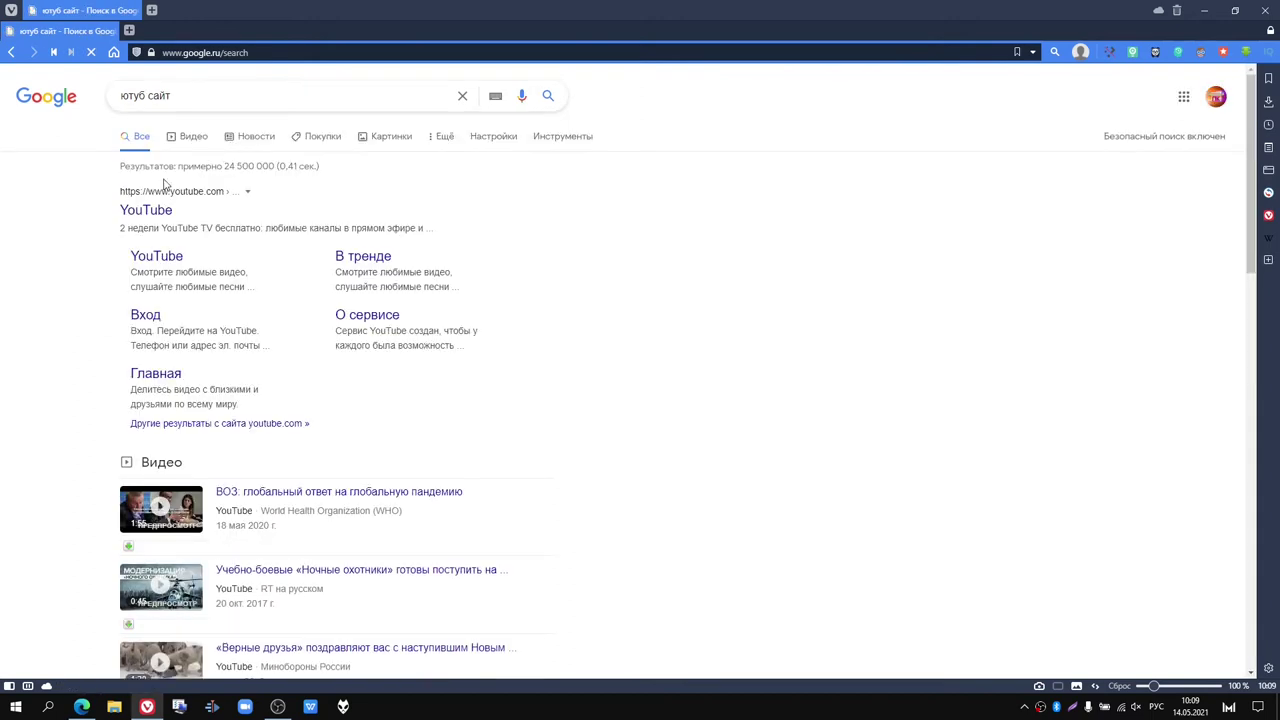
{"action": "left_click", "coordinate": [152, 212]}
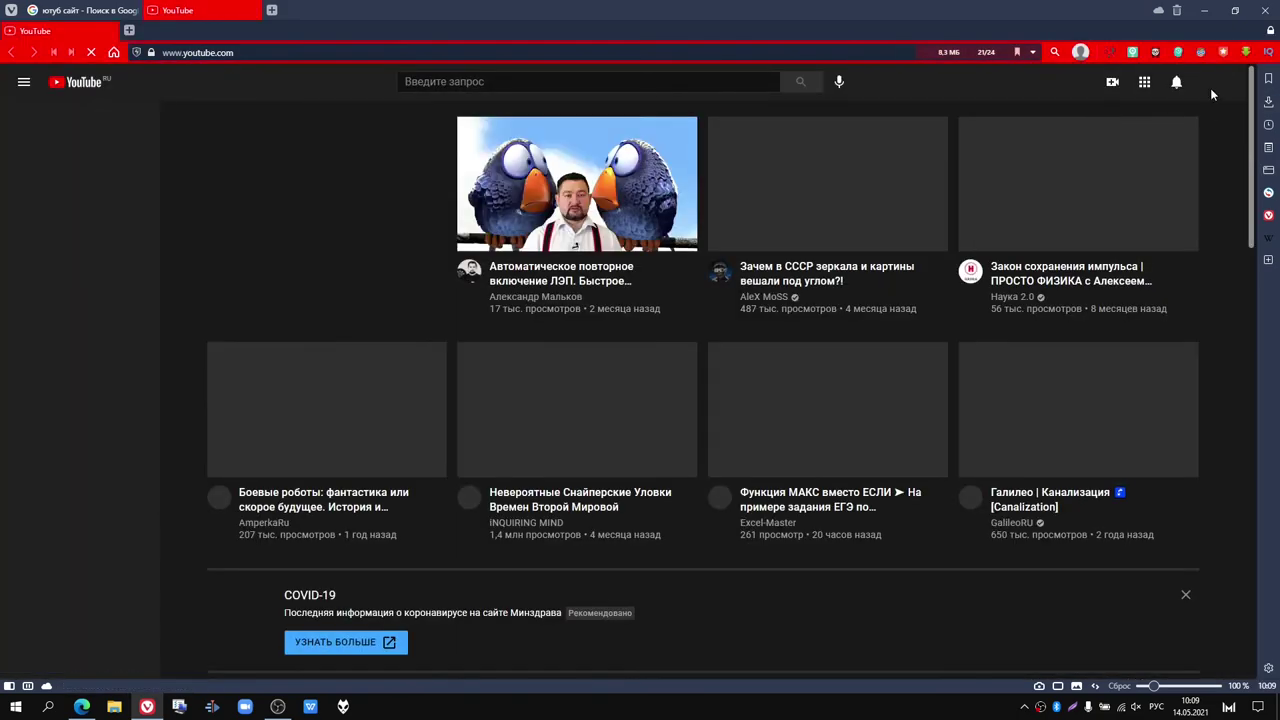
Step: Open the YouTube account menu and pick Сменить аккаунт to switch accounts
{"action": "left_click", "coordinate": [1213, 84]}
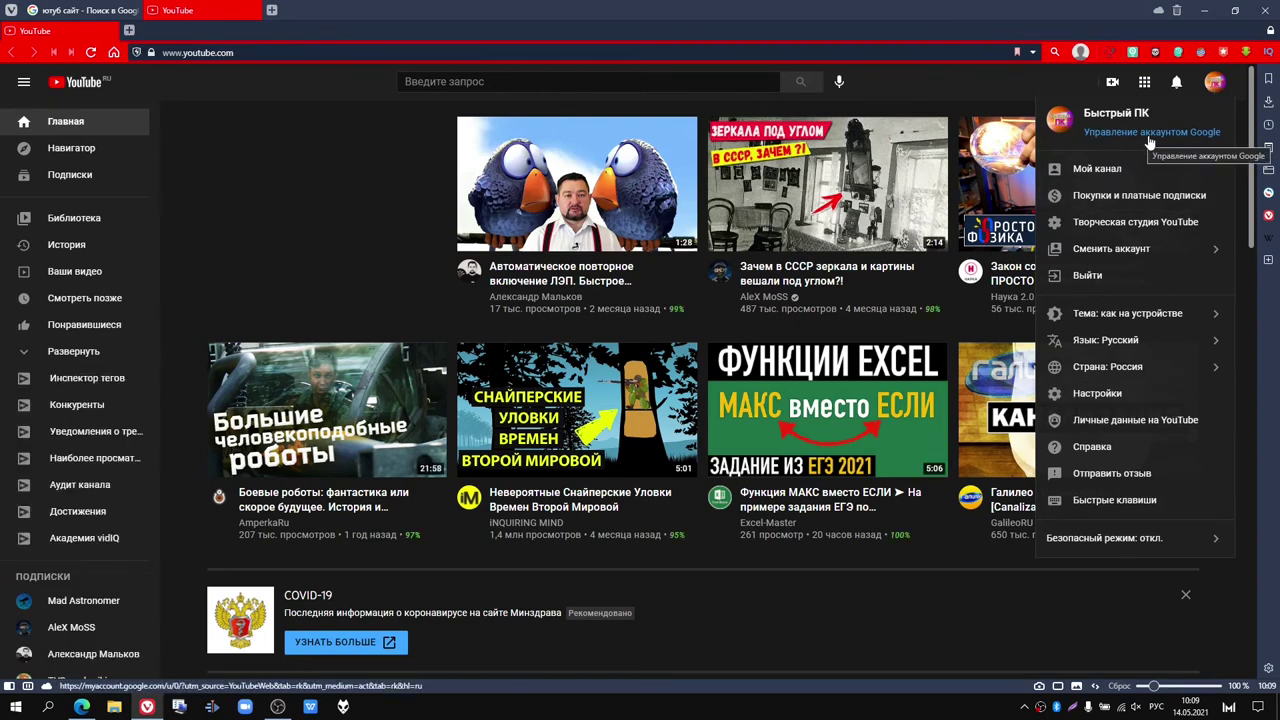
{"action": "left_click", "coordinate": [1110, 258]}
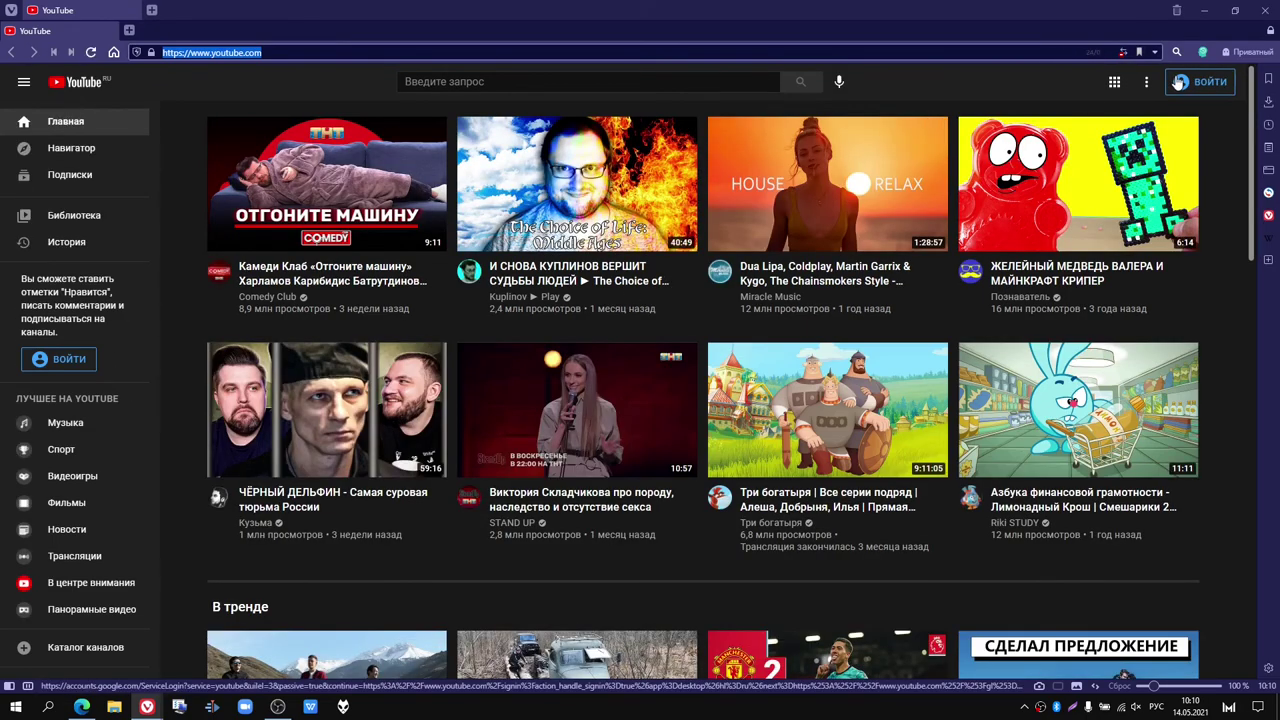
Step: From YouTube's Войти, go to Google's Создать аккаунт > Для себя personal sign-up form
{"action": "left_click", "coordinate": [1176, 81]}
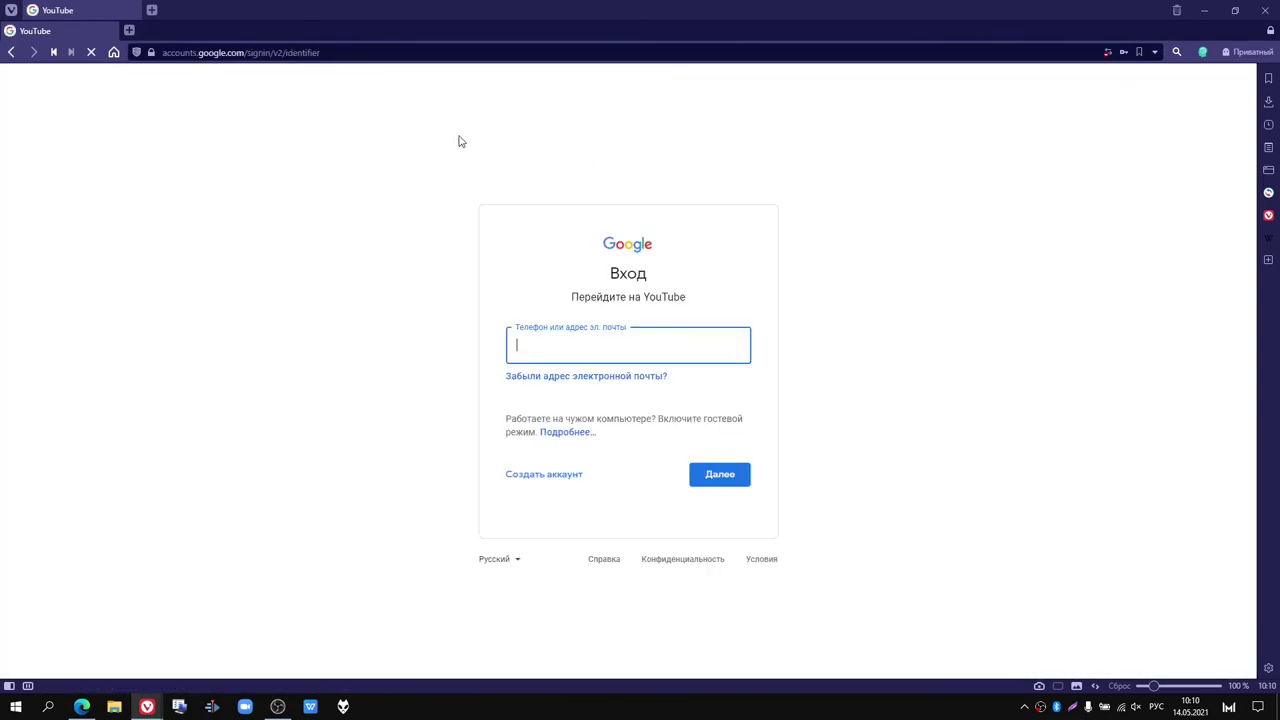
{"action": "left_click", "coordinate": [550, 476]}
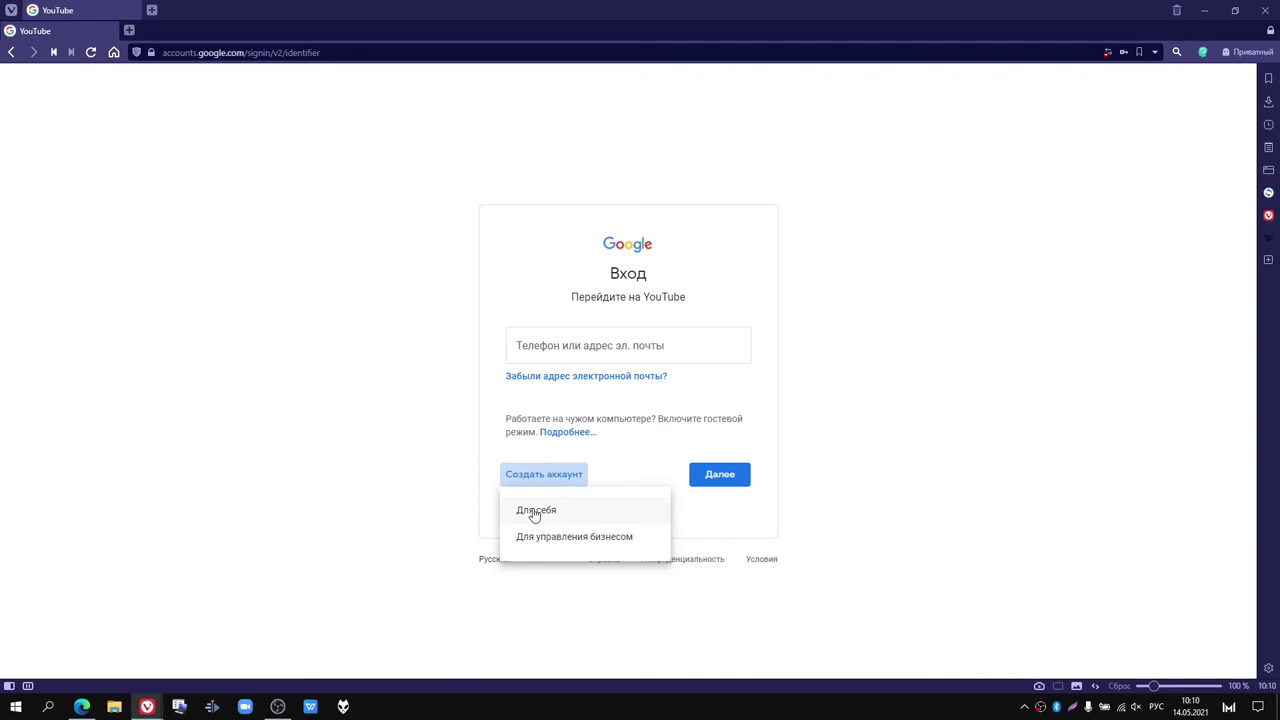
{"action": "left_click", "coordinate": [535, 512]}
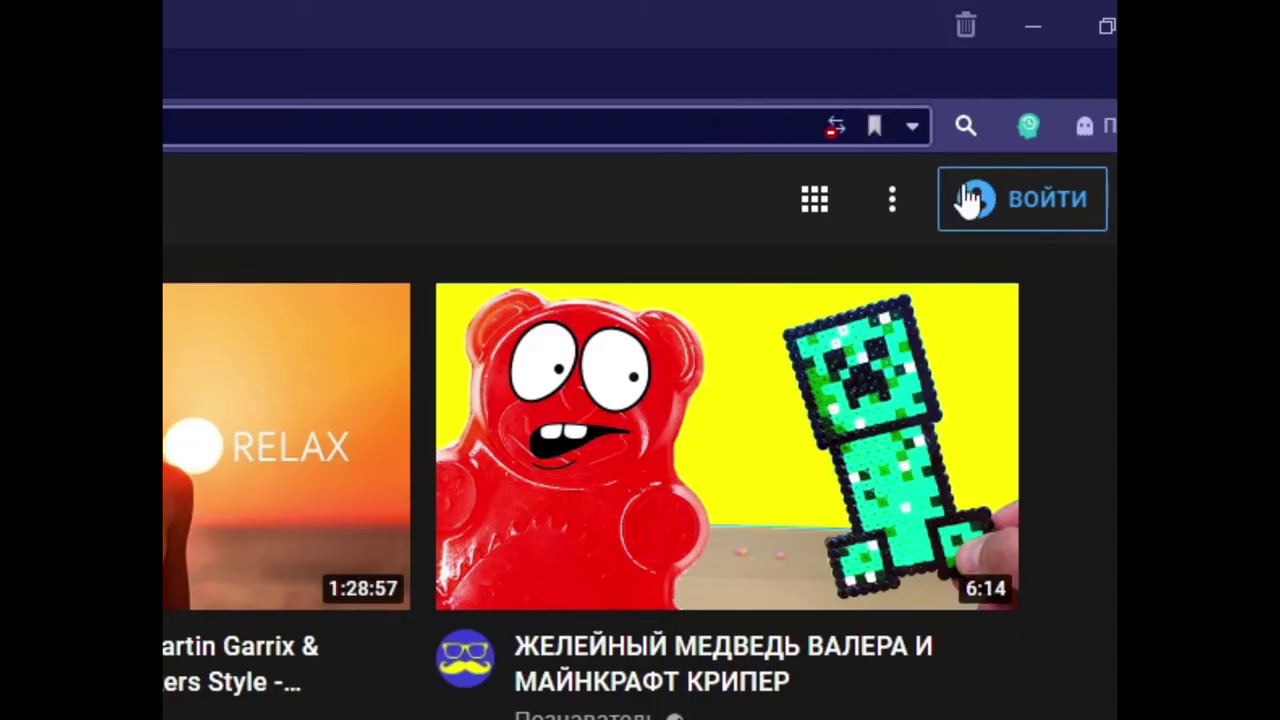
{"action": "left_click", "coordinate": [968, 199]}
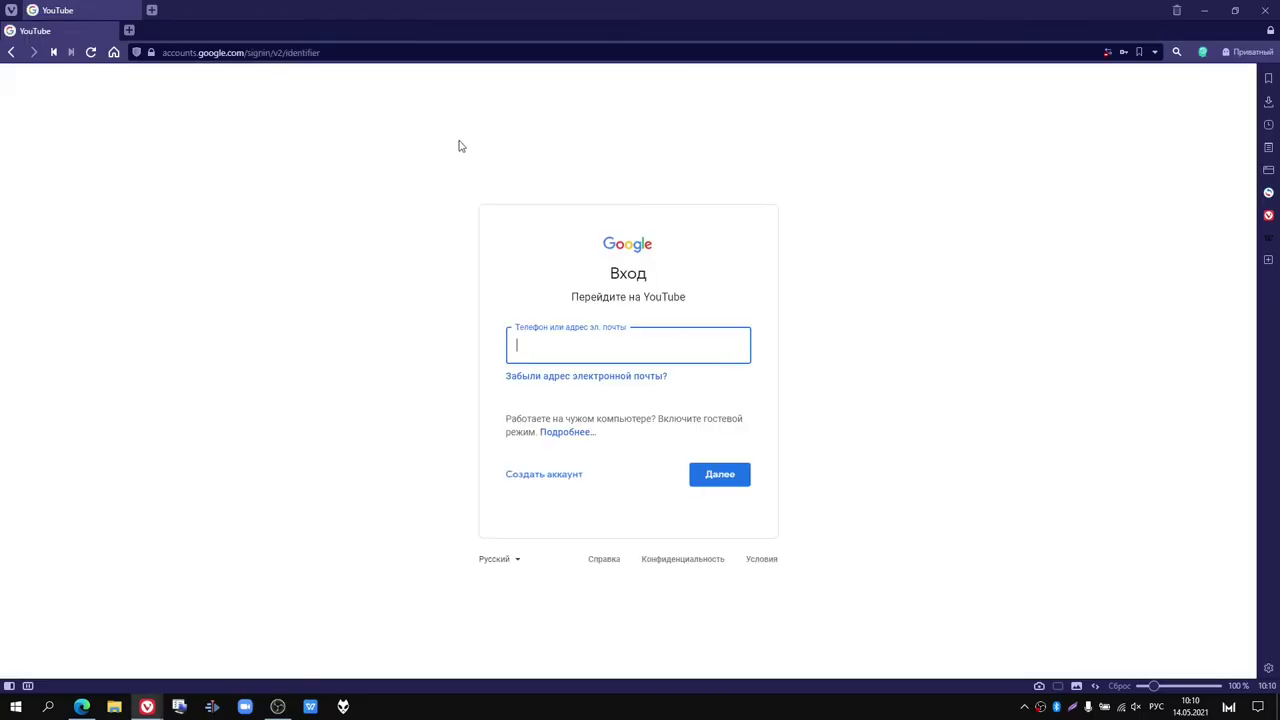
{"action": "left_click", "coordinate": [549, 476]}
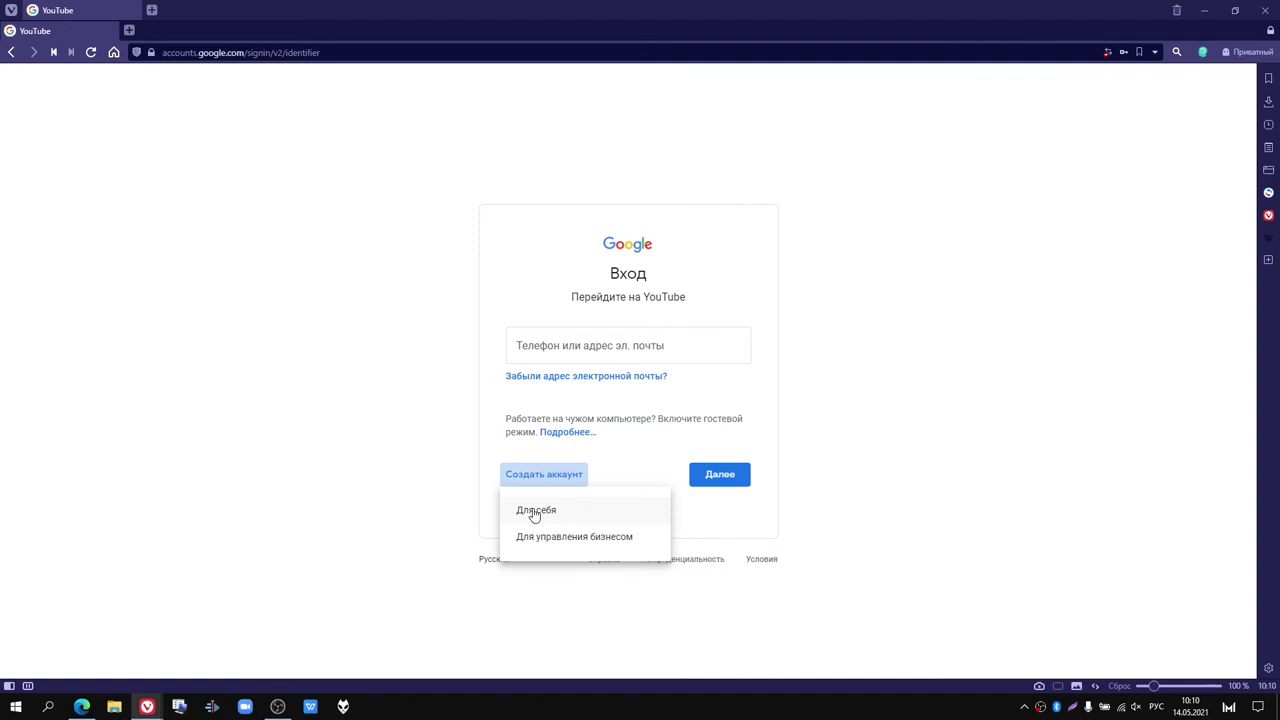
{"action": "left_click", "coordinate": [535, 511]}
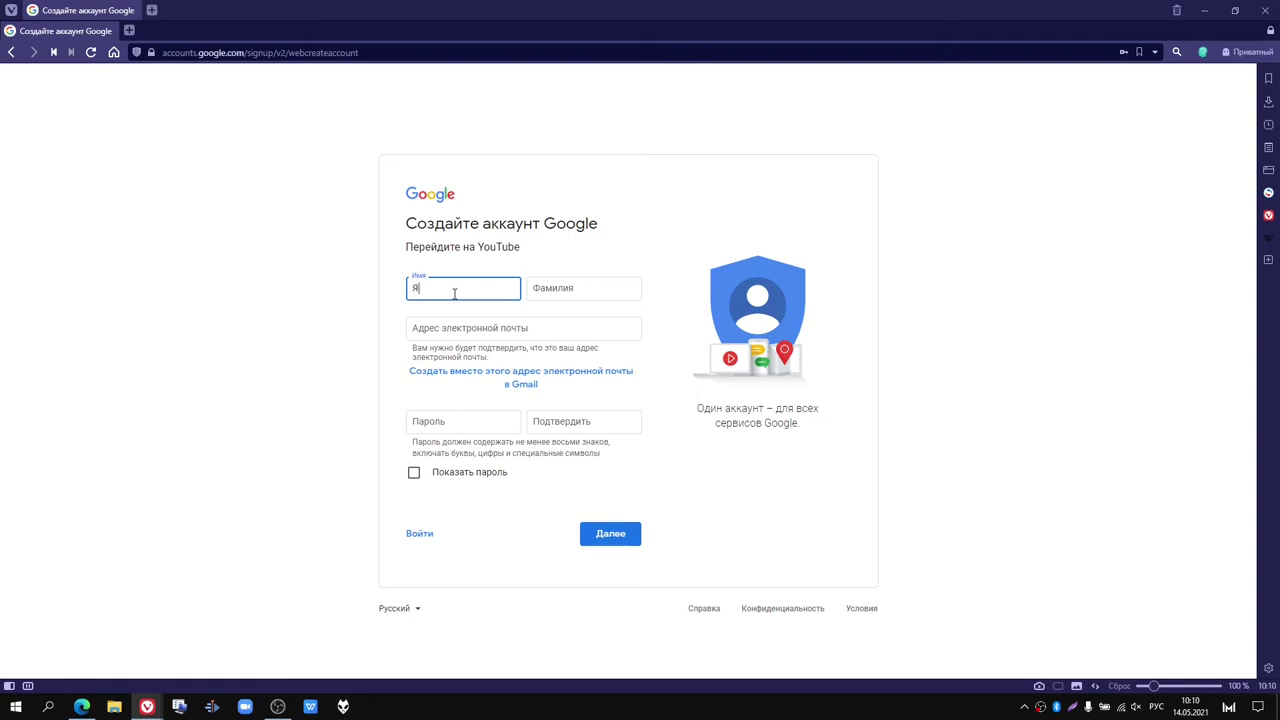
Step: Enter the surname, create a new Gmail address instead, and type a username in English
{"action": "left_click", "coordinate": [557, 291]}
{"action": "left_click", "coordinate": [493, 328]}
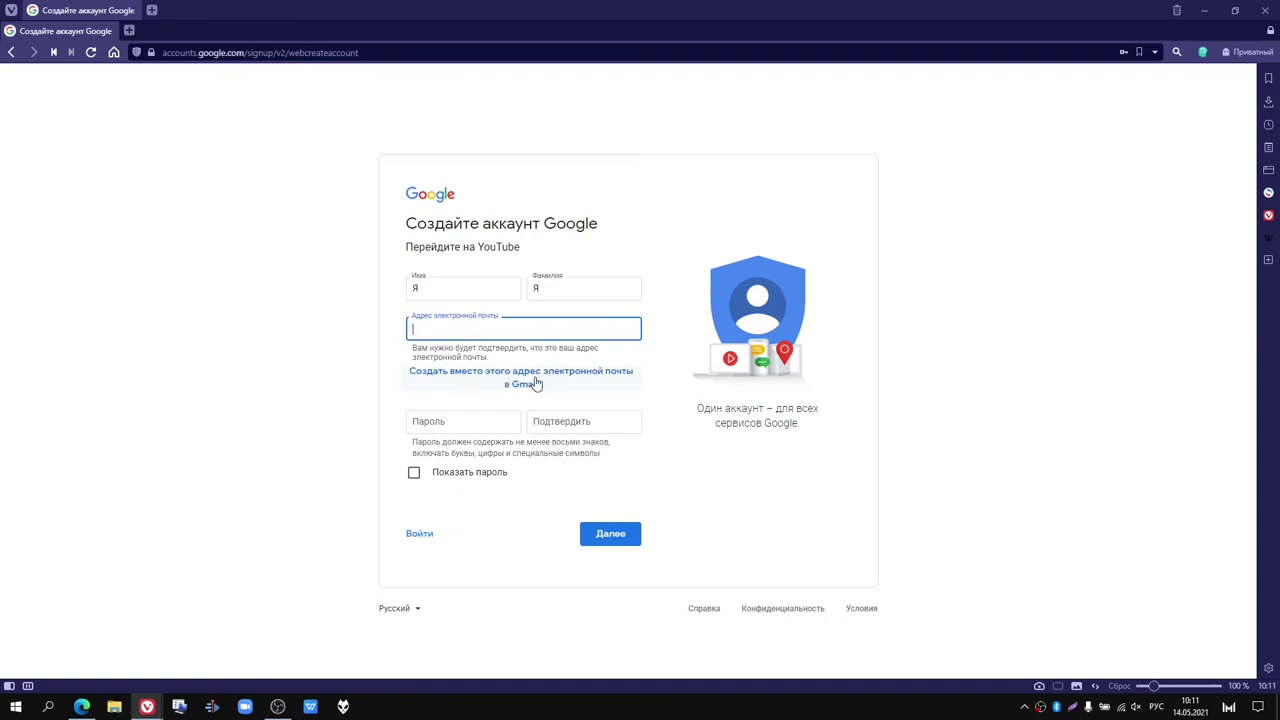
{"action": "left_click", "coordinate": [535, 384]}
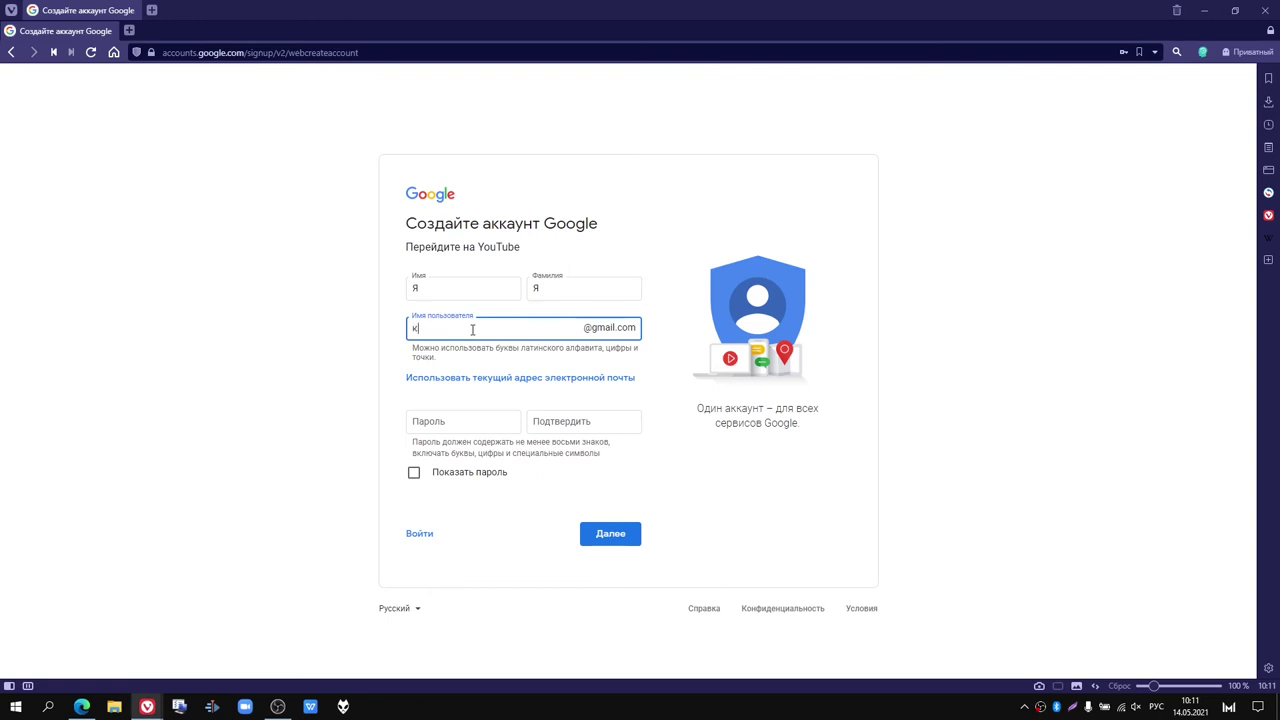
{"action": "key", "text": "alt+shift"}
Step: Revise the Gmail username, fixing the consecutive dots, then replace it with a new entry
{"action": "type", "text": "..."}
{"action": "left_click", "coordinate": [437, 426]}
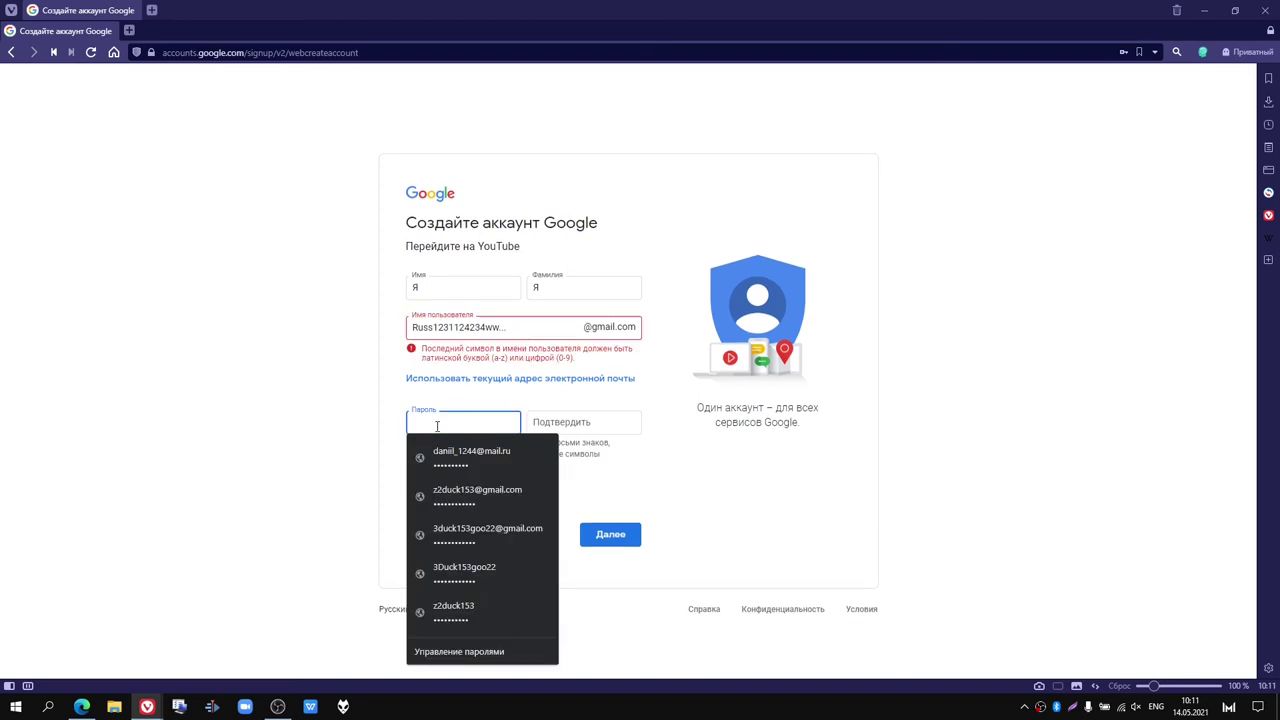
{"action": "left_click", "coordinate": [513, 328]}
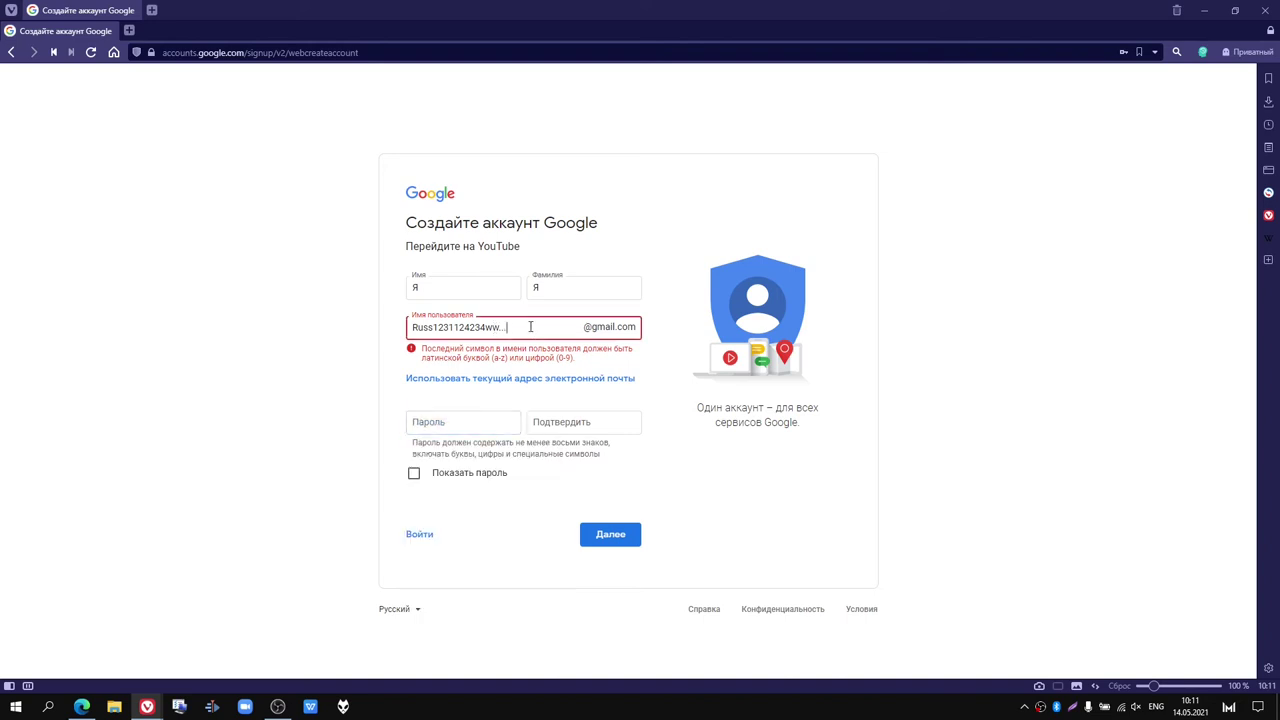
{"action": "type", "text": "0"}
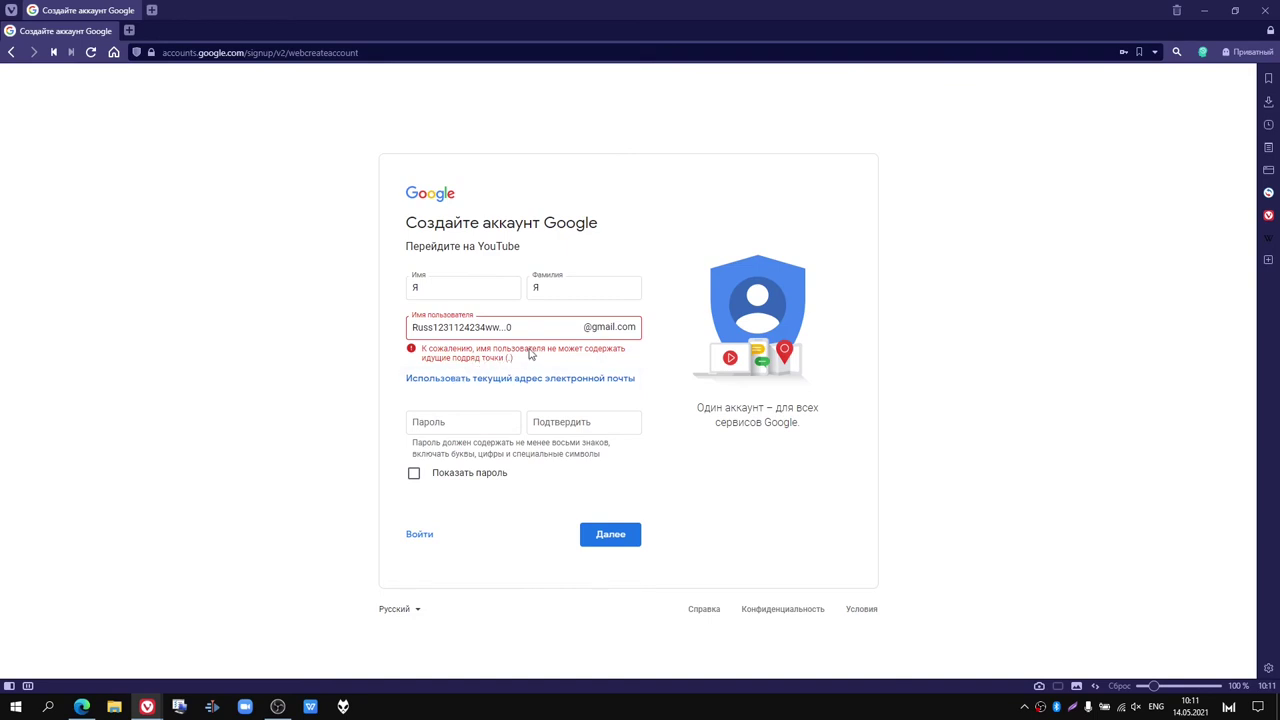
{"action": "left_click", "coordinate": [506, 330]}
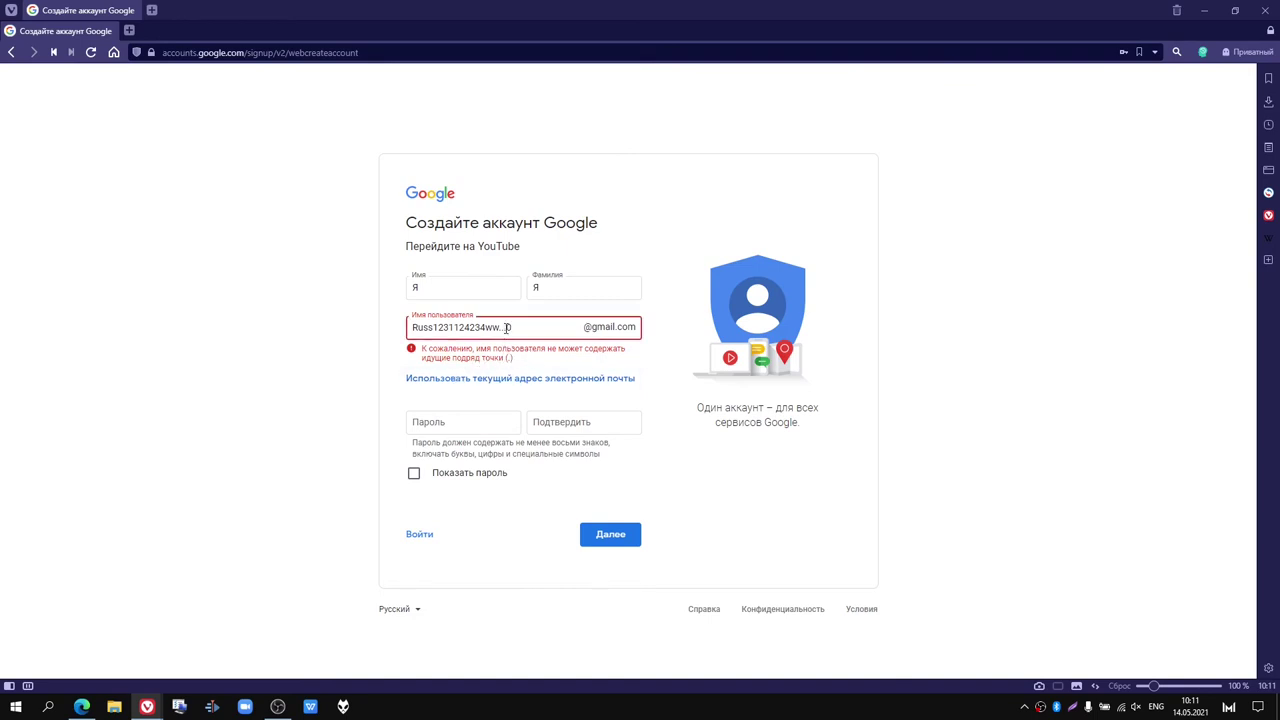
{"action": "key", "text": "BackSpace"}
{"action": "left_click", "coordinate": [517, 364]}
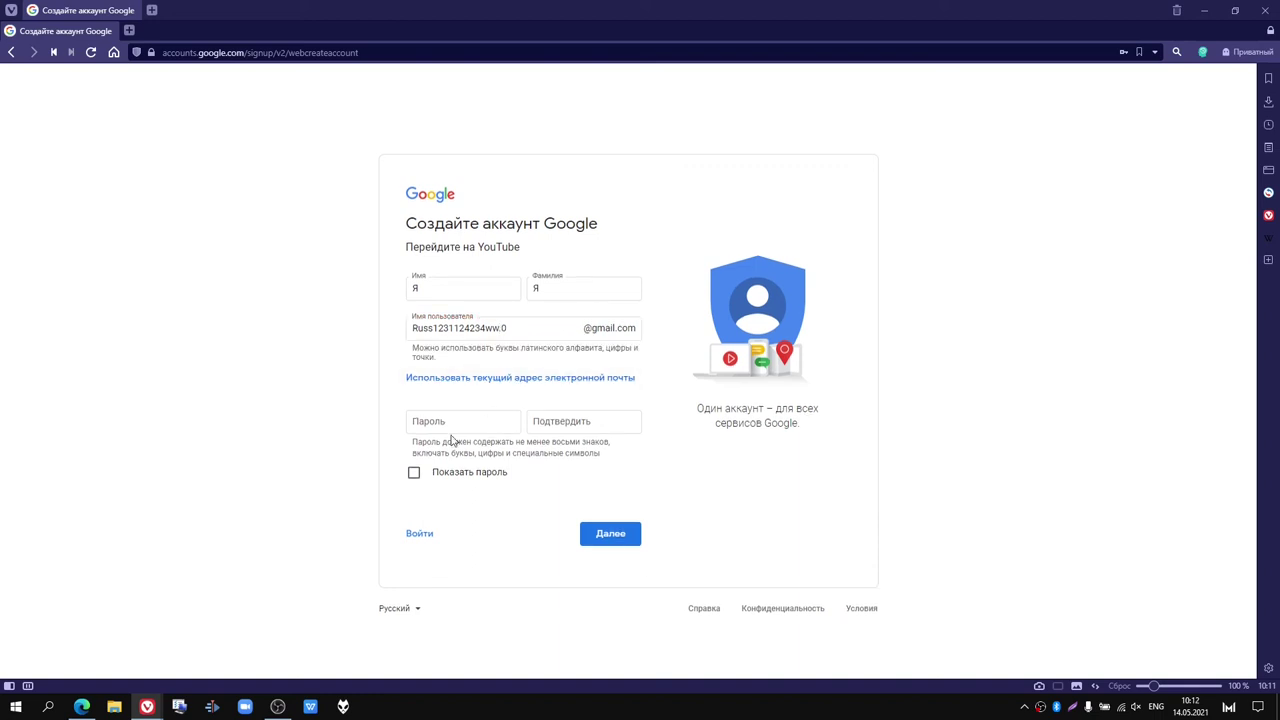
{"action": "triple_click", "coordinate": [476, 330]}
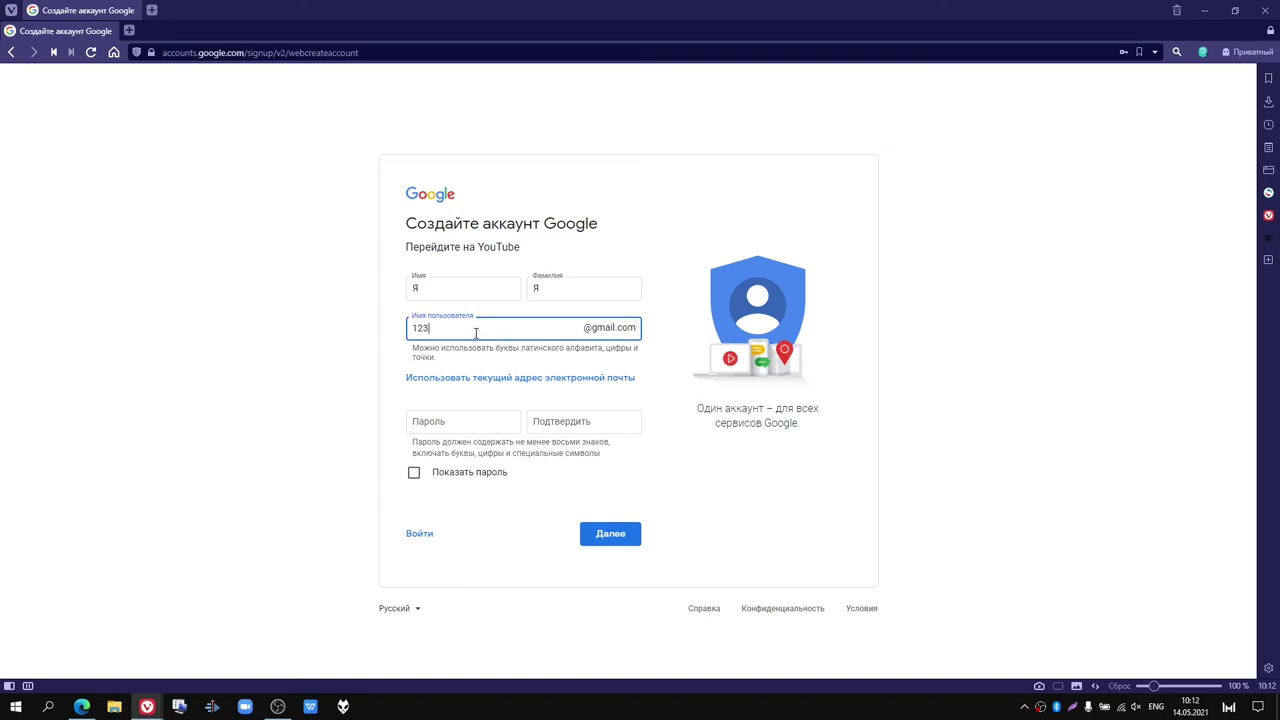
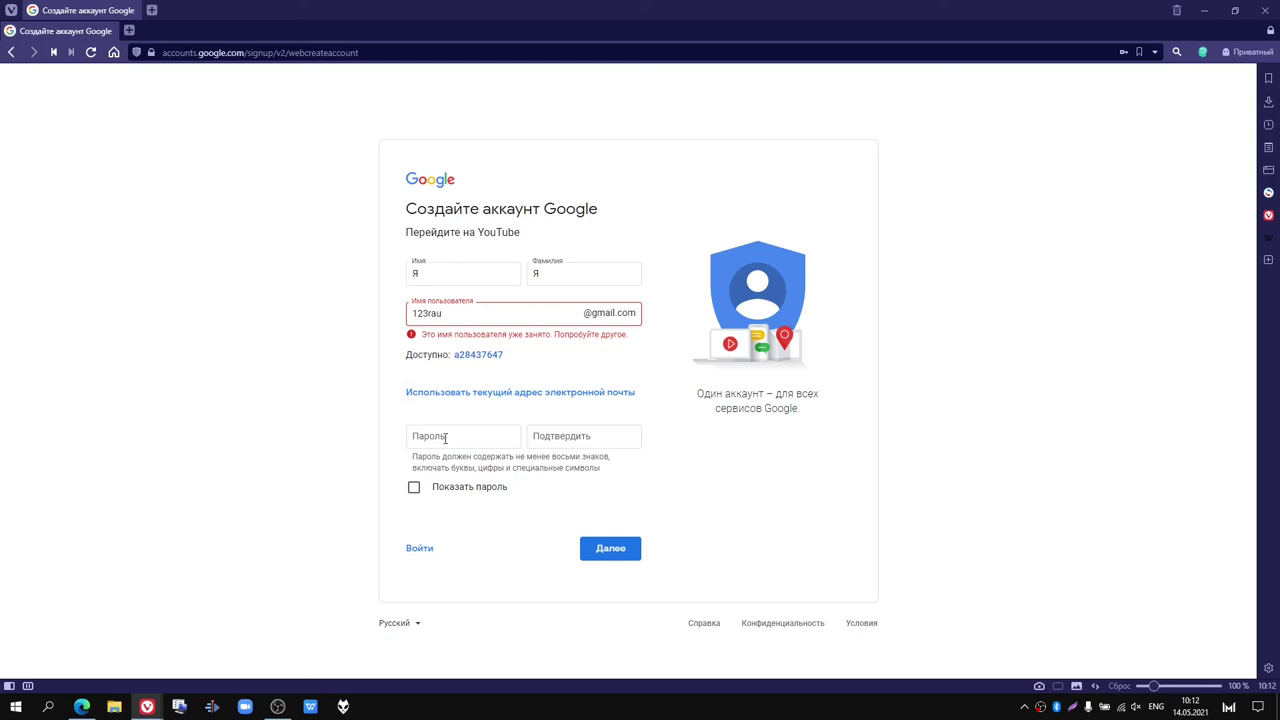
Step: Take Google's suggested username, replace its trailing digits, and return to the password field
{"action": "left_click", "coordinate": [478, 355]}
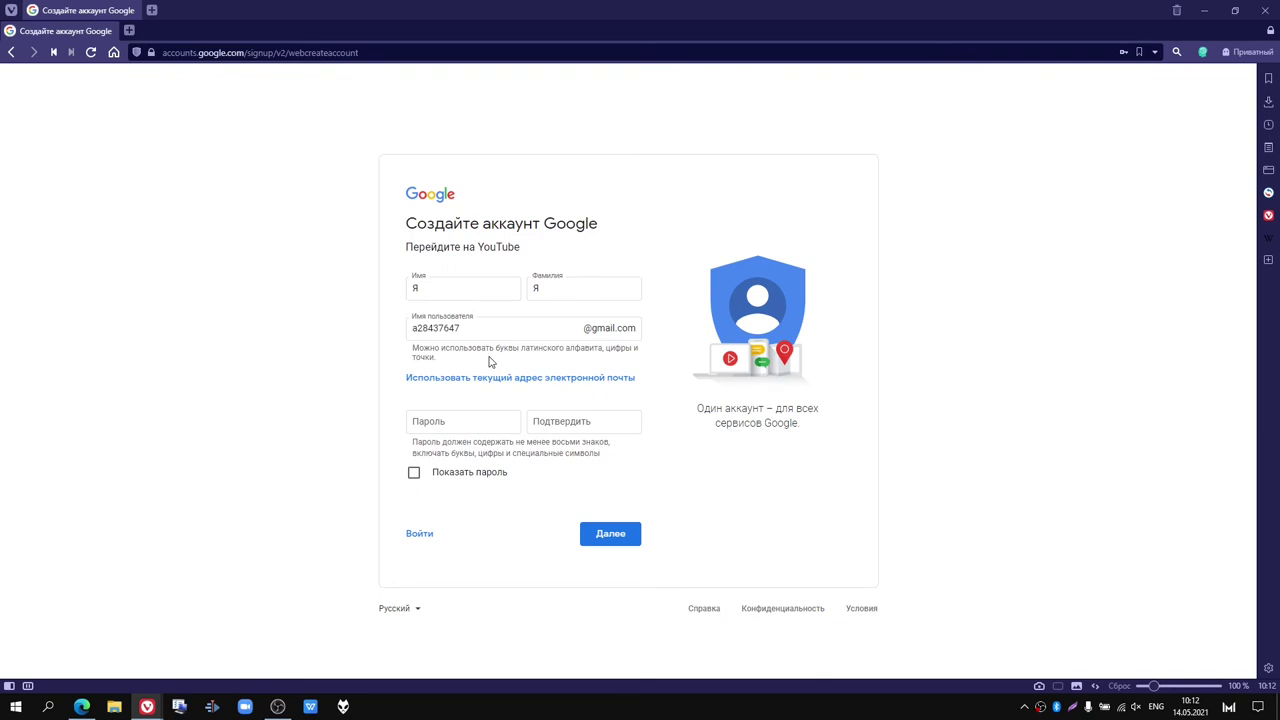
{"action": "left_click_drag", "start_coordinate": [458, 327], "coordinate": [429, 328]}
{"action": "key", "text": "BackSpace"}
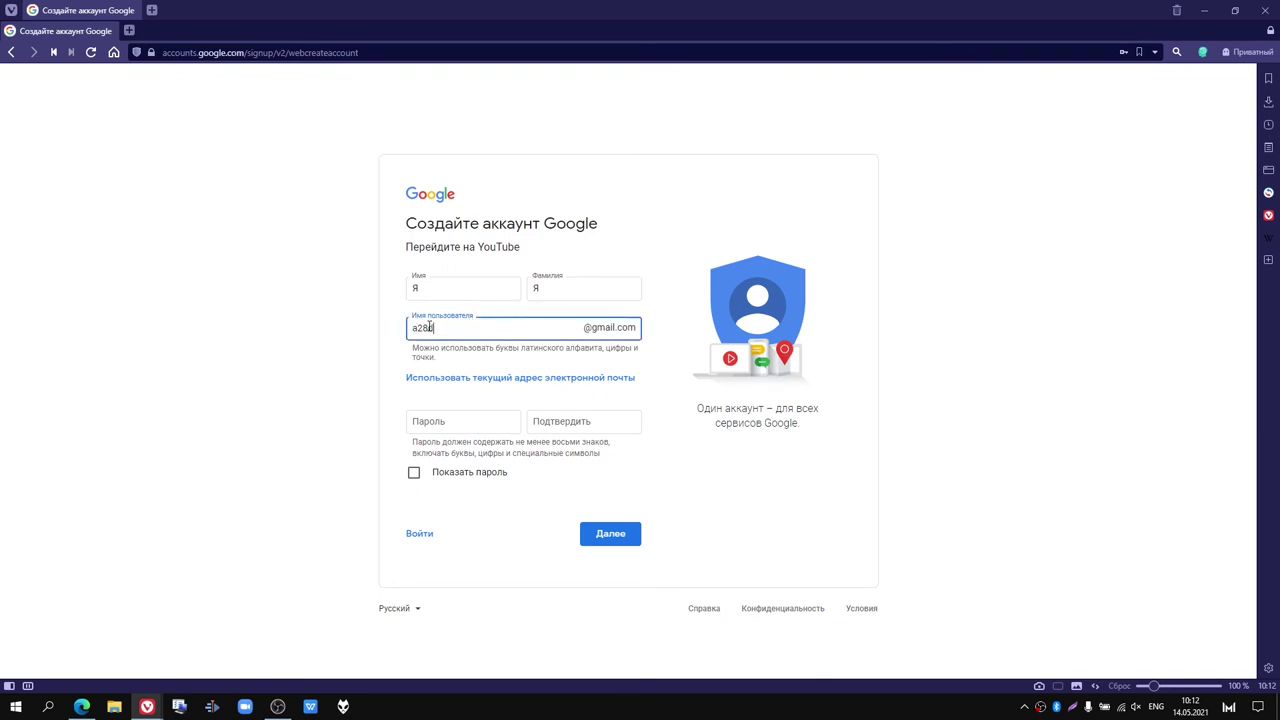
{"action": "left_click", "coordinate": [686, 432]}
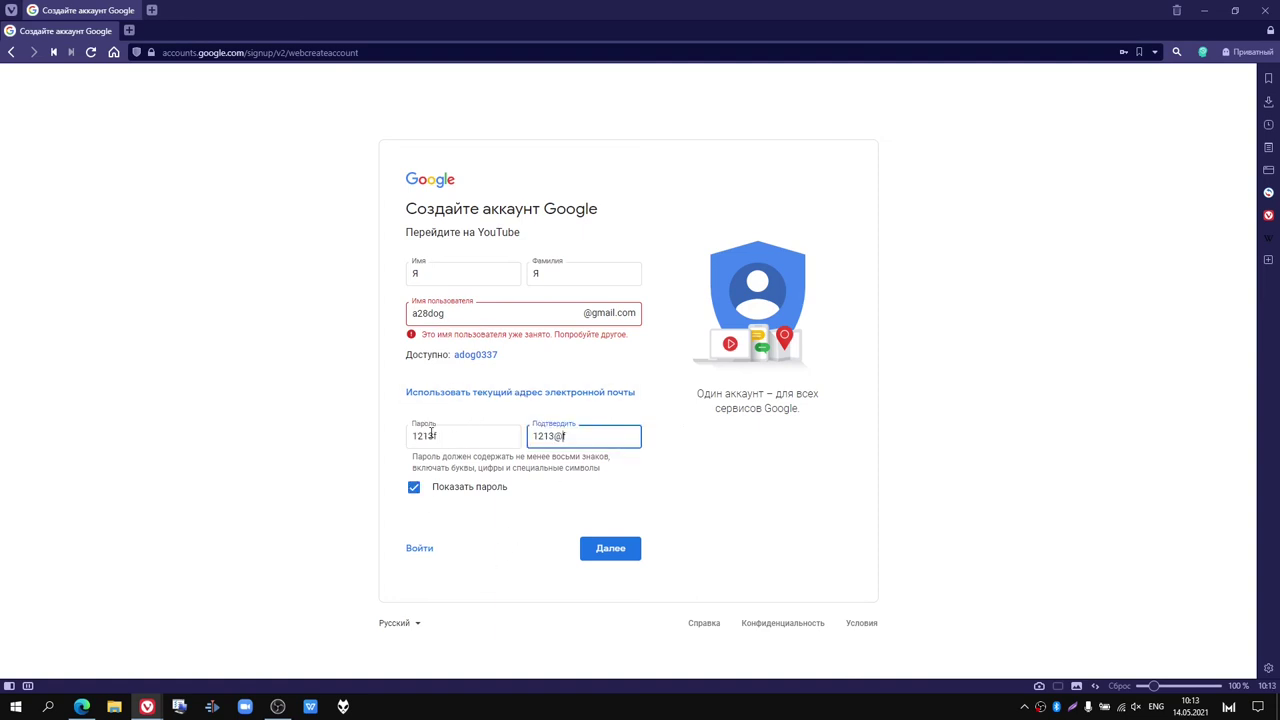
{"action": "left_click", "coordinate": [439, 431]}
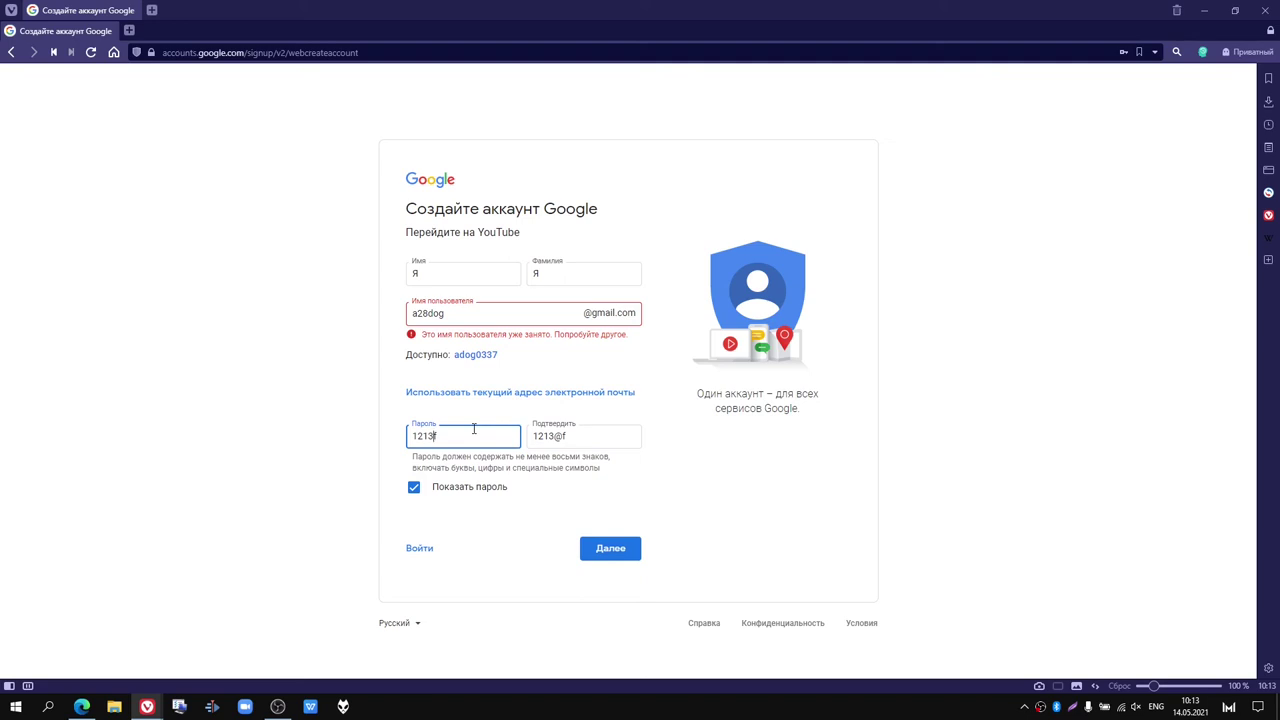
Step: Add an @ symbol to the password and toggle password visibility, ending hidden
{"action": "type", "text": "@"}
{"action": "left_click", "coordinate": [737, 466]}
{"action": "left_click", "coordinate": [413, 489]}
{"action": "left_click", "coordinate": [414, 489]}
{"action": "left_click", "coordinate": [414, 489]}
{"action": "left_click", "coordinate": [414, 489]}
{"action": "left_click", "coordinate": [414, 489]}
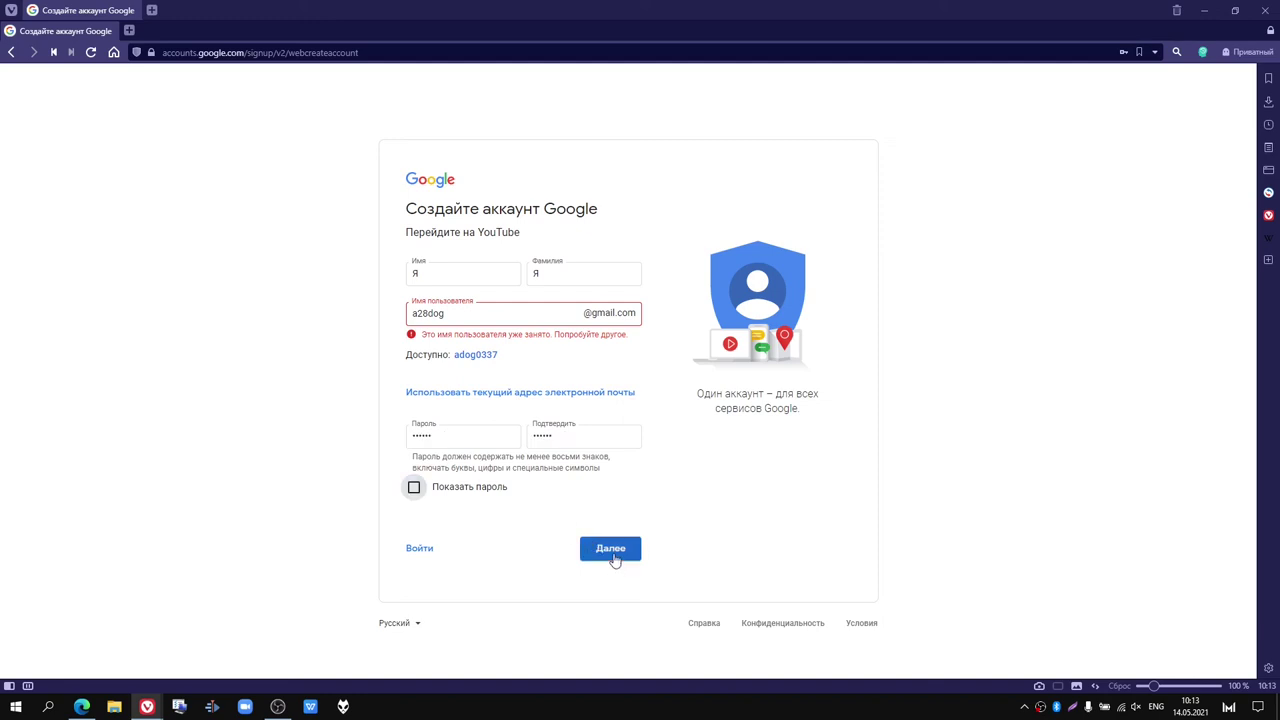
Step: Append 123 to the username and submit the form for checking
{"action": "left_click", "coordinate": [468, 322]}
{"action": "left_click", "coordinate": [463, 317]}
{"action": "type", "text": "12"}
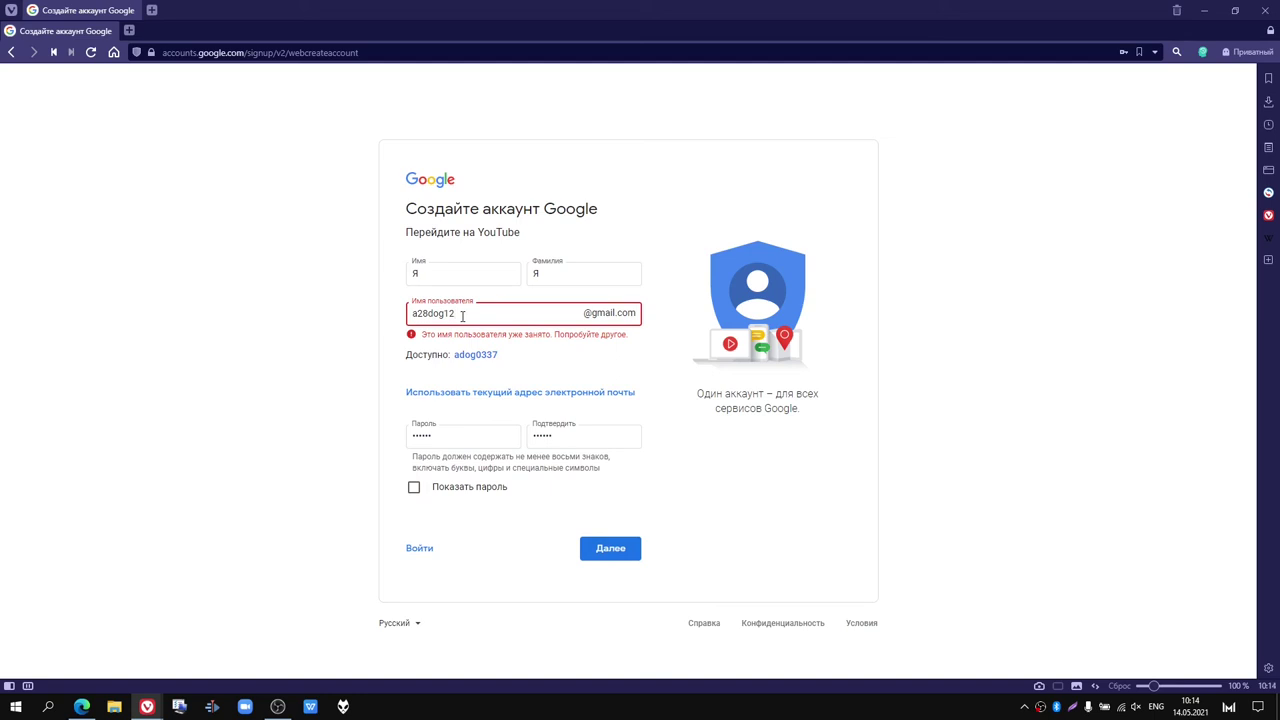
{"action": "type", "text": "3"}
{"action": "left_click", "coordinate": [449, 517]}
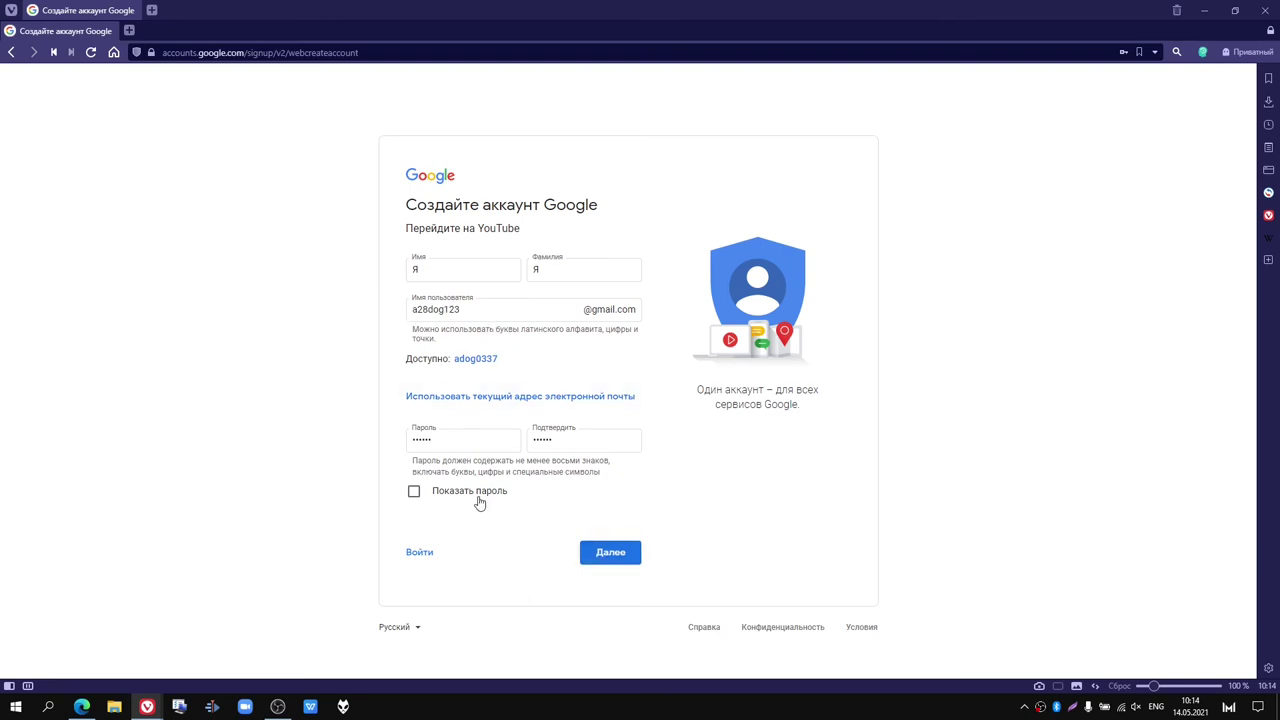
{"action": "left_click", "coordinate": [606, 560]}
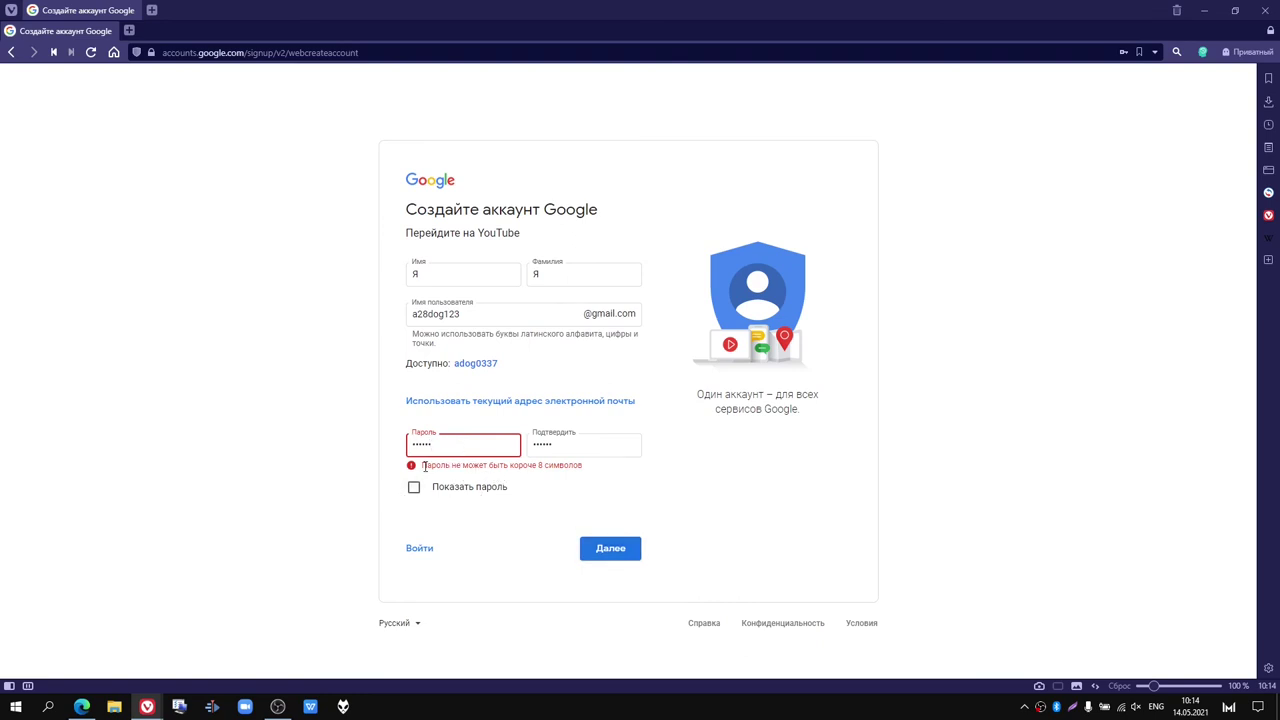
Step: Lengthen both the password and its confirmation identically, then resubmit the form
{"action": "left_click", "coordinate": [414, 487]}
{"action": "left_click", "coordinate": [449, 442]}
{"action": "left_click", "coordinate": [568, 445]}
{"action": "type", "text": "22"}
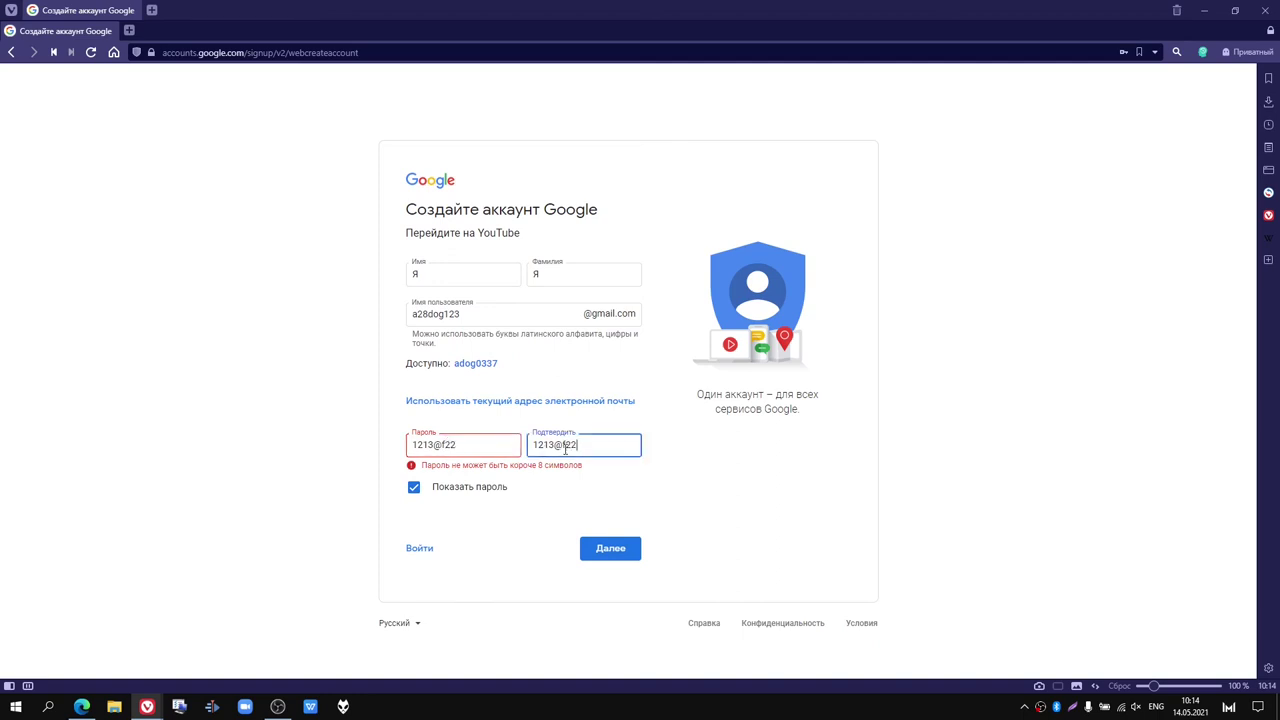
{"action": "left_click", "coordinate": [604, 553]}
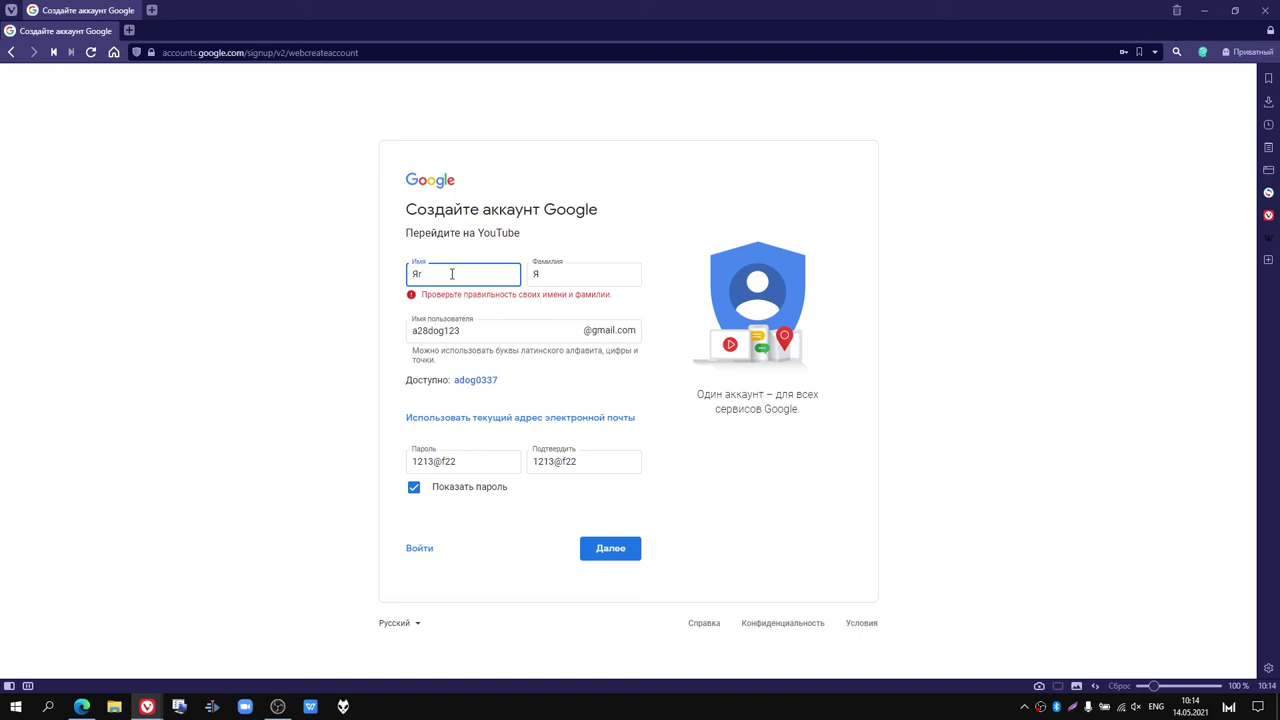
Step: Correct the names in Russian layout and submit, reaching phone verification
{"action": "key", "text": "alt+shift"}
{"action": "left_click", "coordinate": [551, 273]}
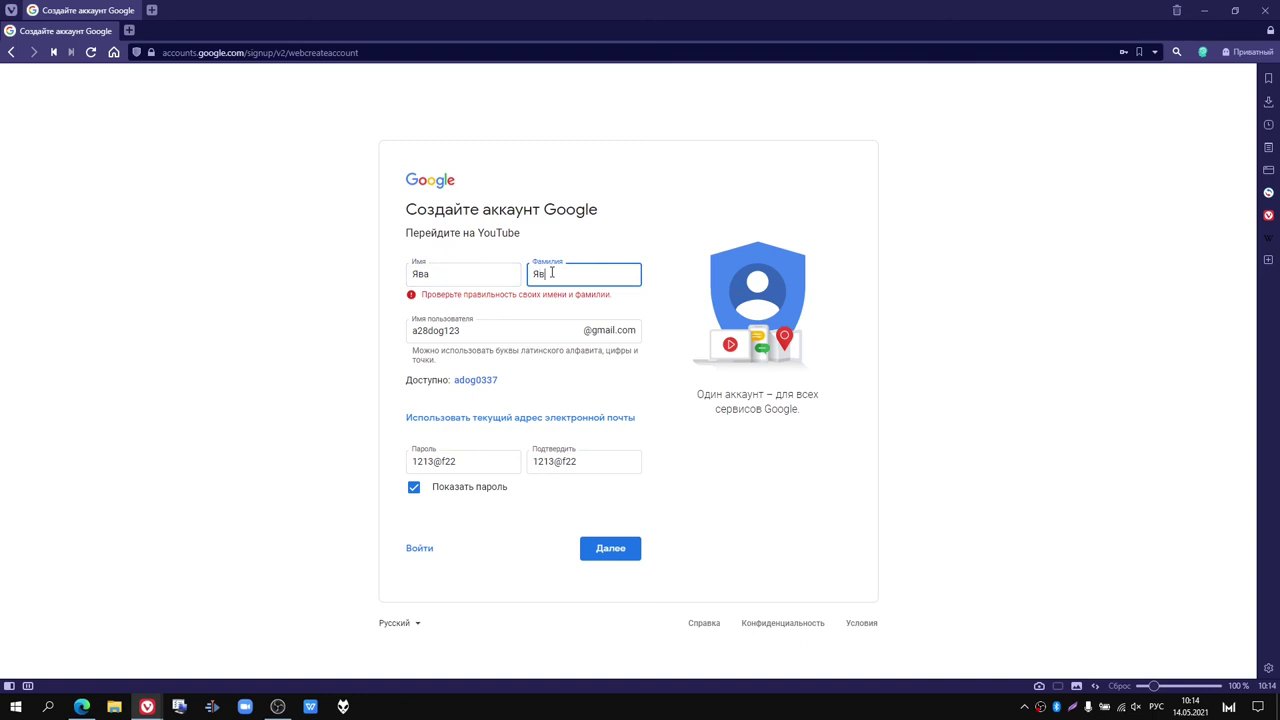
{"action": "left_click", "coordinate": [599, 552]}
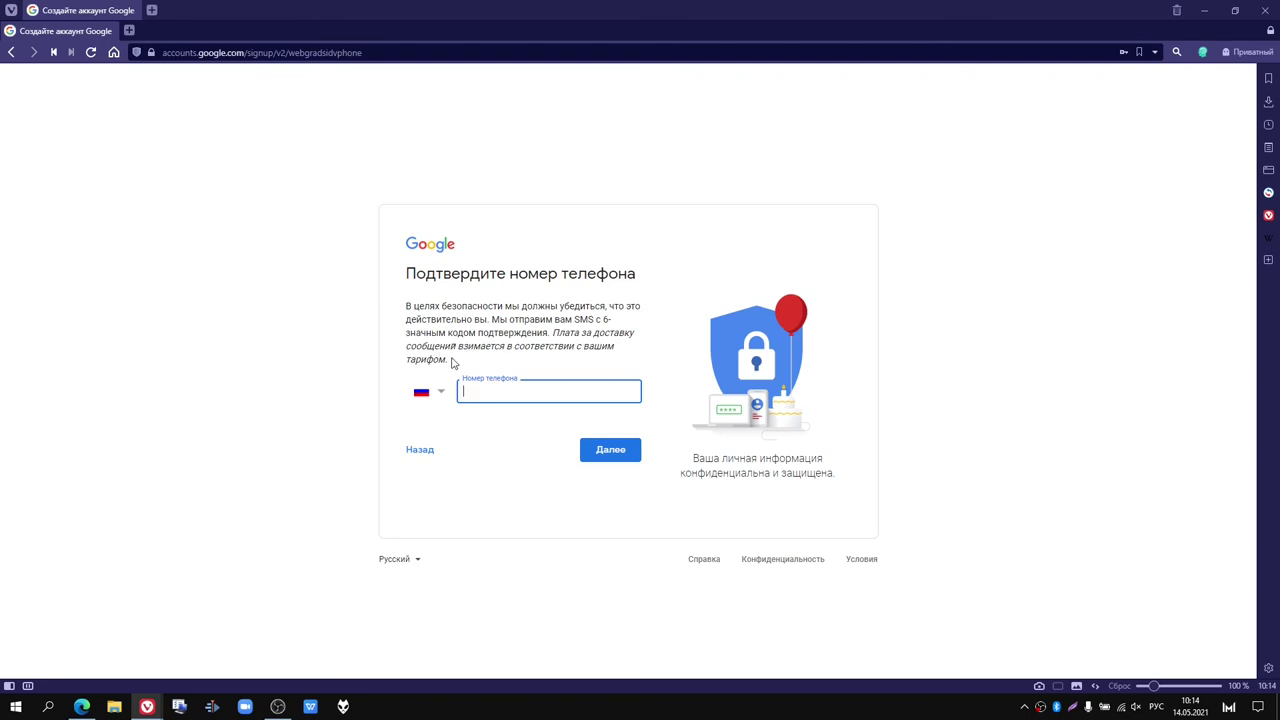
Step: Enter a phone number at the verification step, try Далее, then retype it with an international prefix
{"action": "left_click_drag", "start_coordinate": [452, 362], "coordinate": [543, 333]}
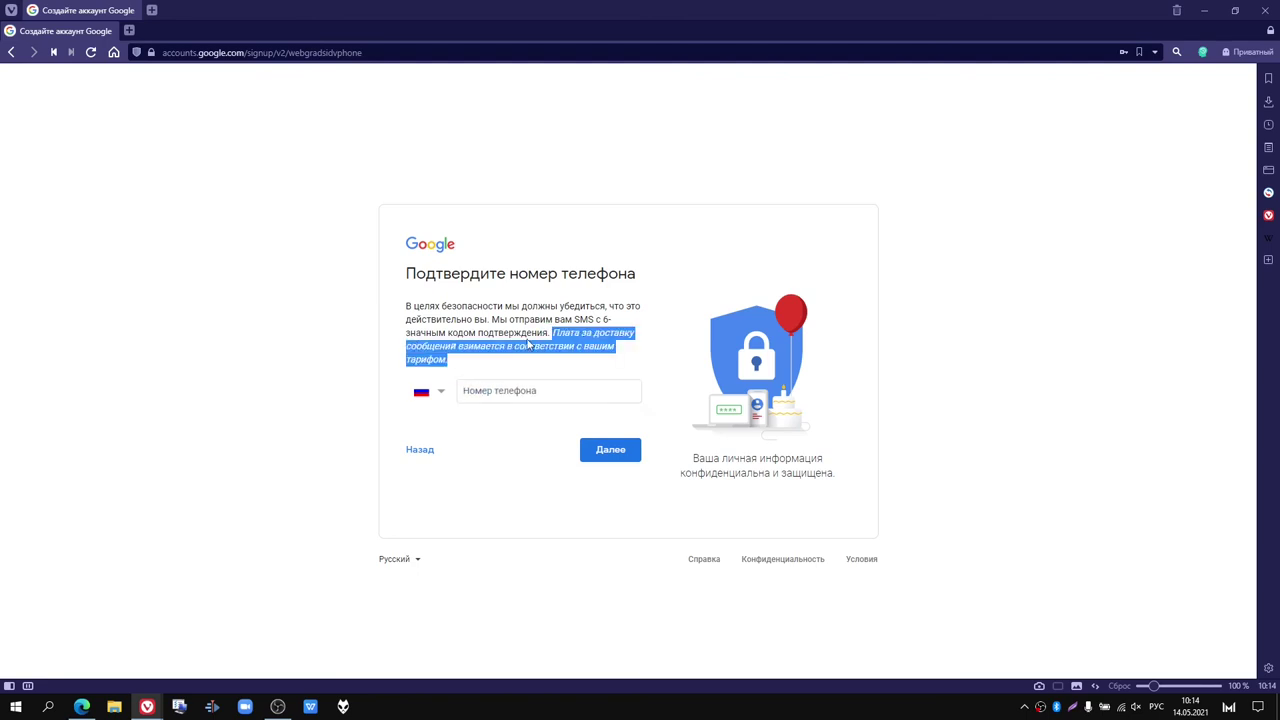
{"action": "left_click", "coordinate": [526, 345]}
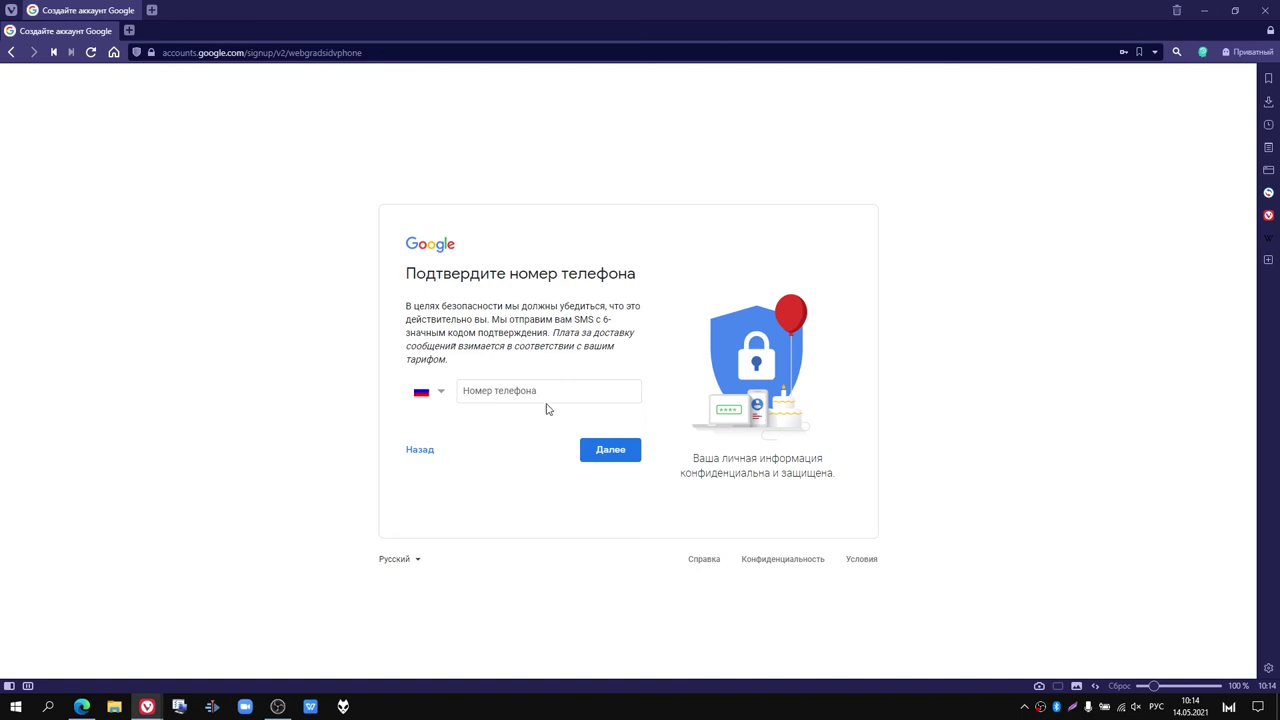
{"action": "left_click", "coordinate": [545, 396]}
{"action": "type", "text": "55"}
{"action": "left_click", "coordinate": [530, 395]}
{"action": "type", "text": "55"}
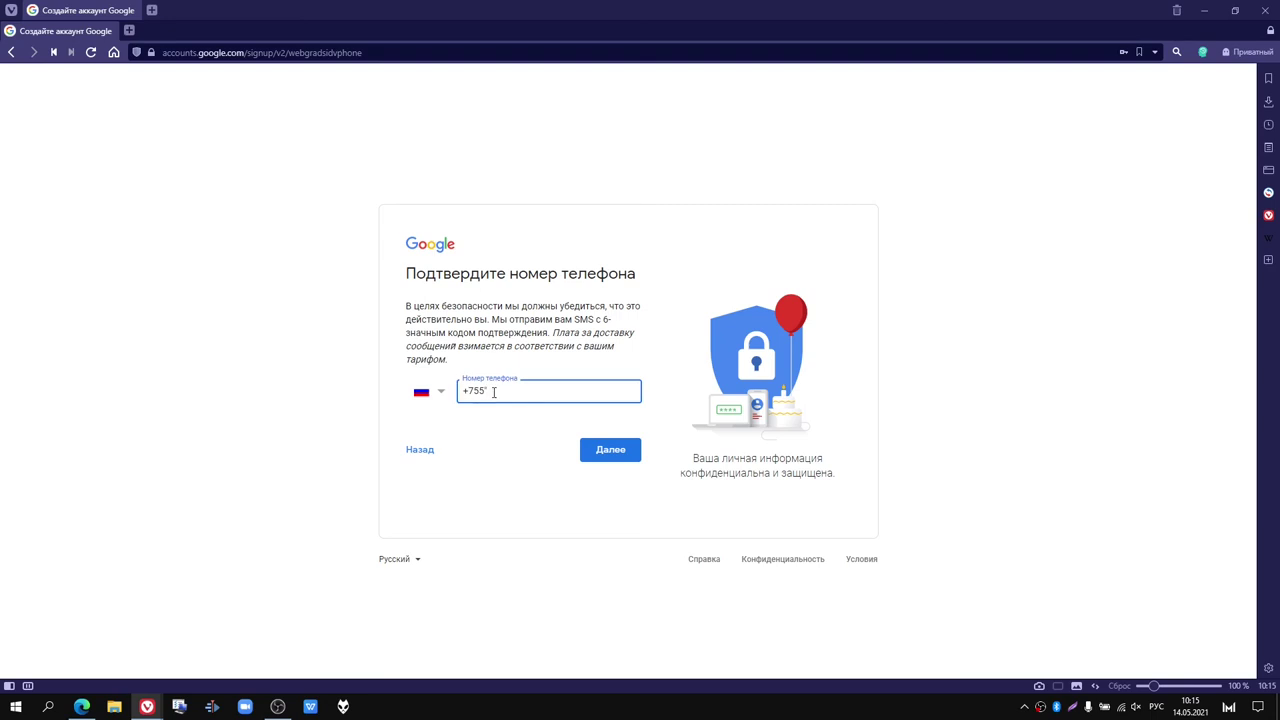
{"action": "left_click", "coordinate": [620, 449]}
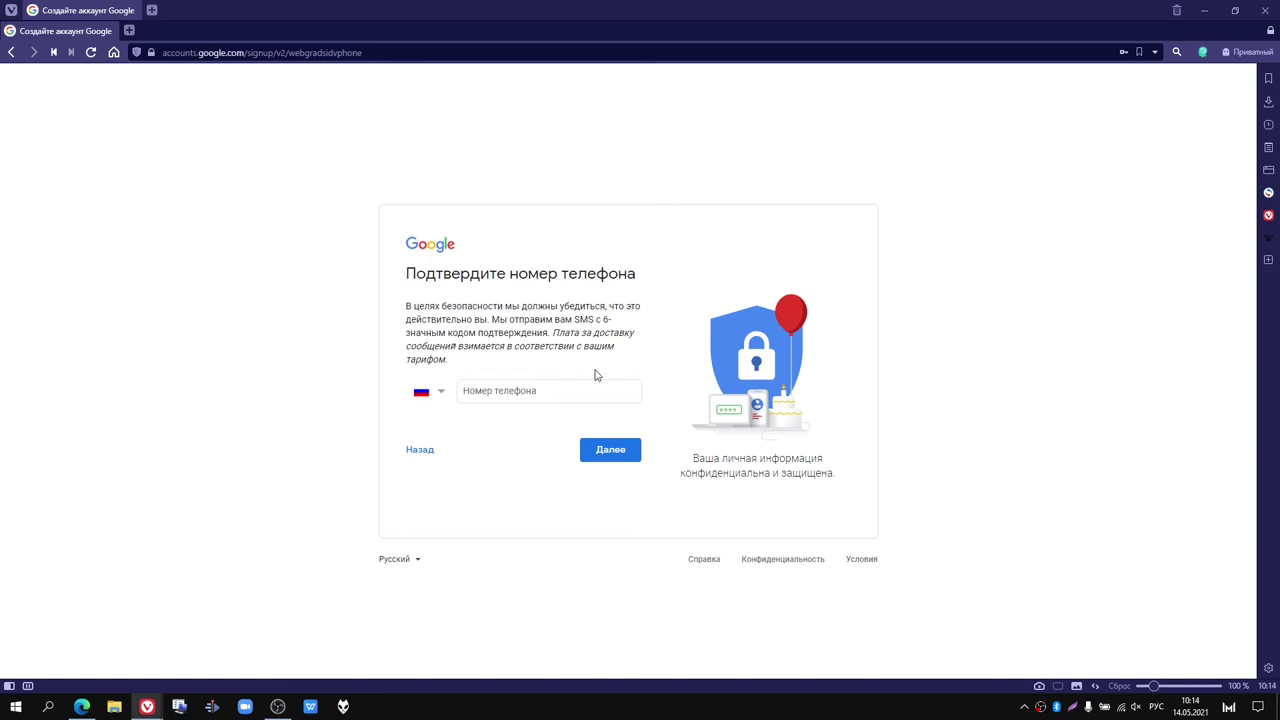
{"action": "left_click", "coordinate": [530, 391]}
{"action": "type", "text": "+755"}
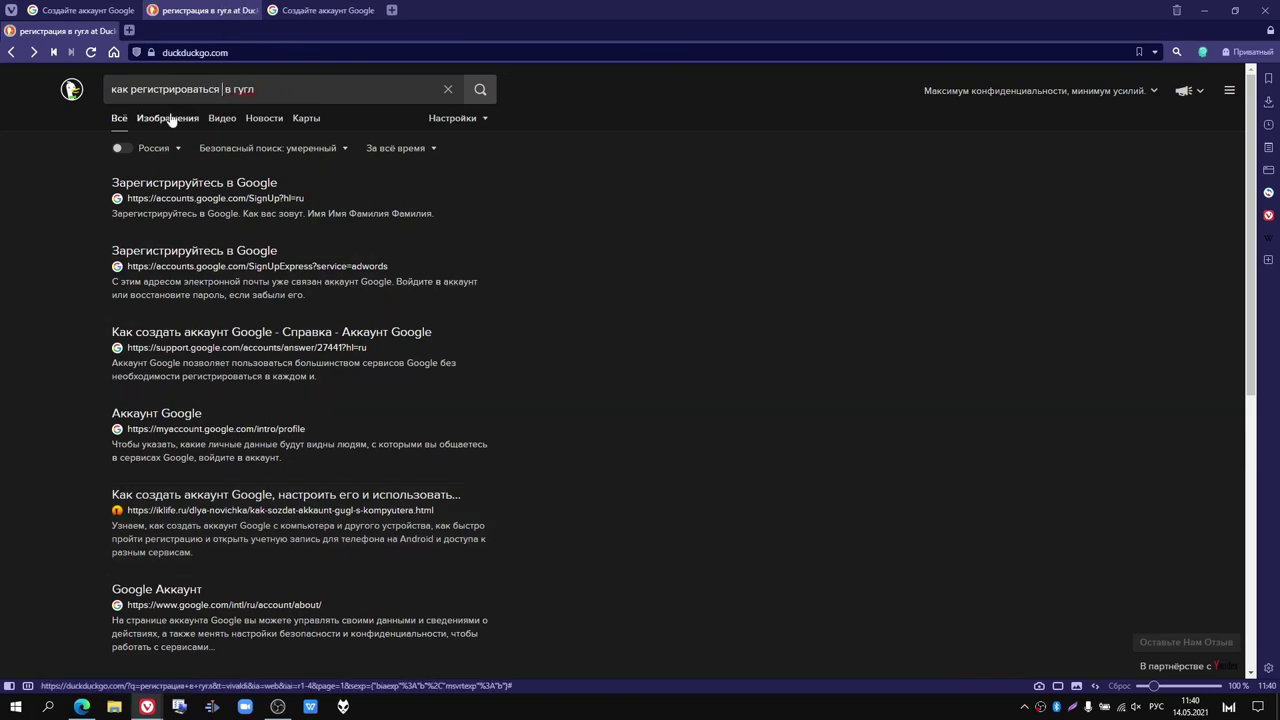
Step: Rerun the Google registration search and read compfaq.ru's «Как создать аккаунт в Гугл» guide
{"action": "left_click", "coordinate": [481, 90]}
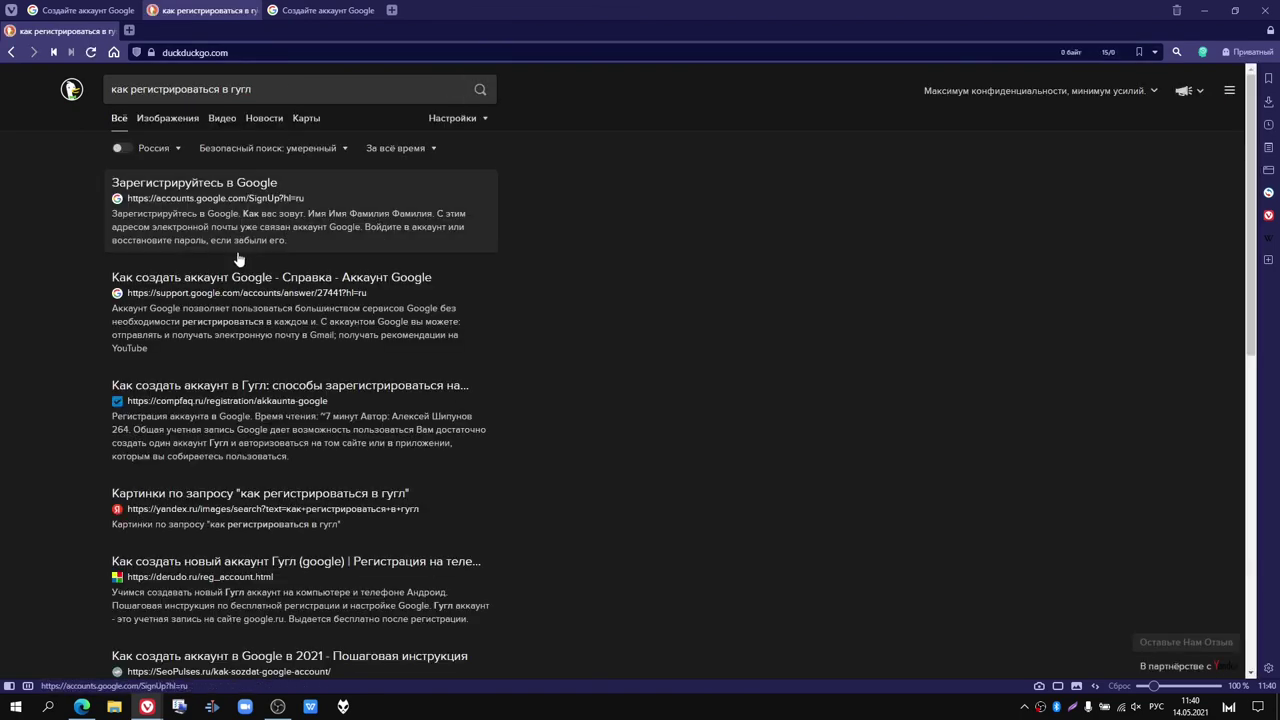
{"action": "scroll", "coordinate": [237, 260], "scroll_direction": "down", "scroll_amount": 1}
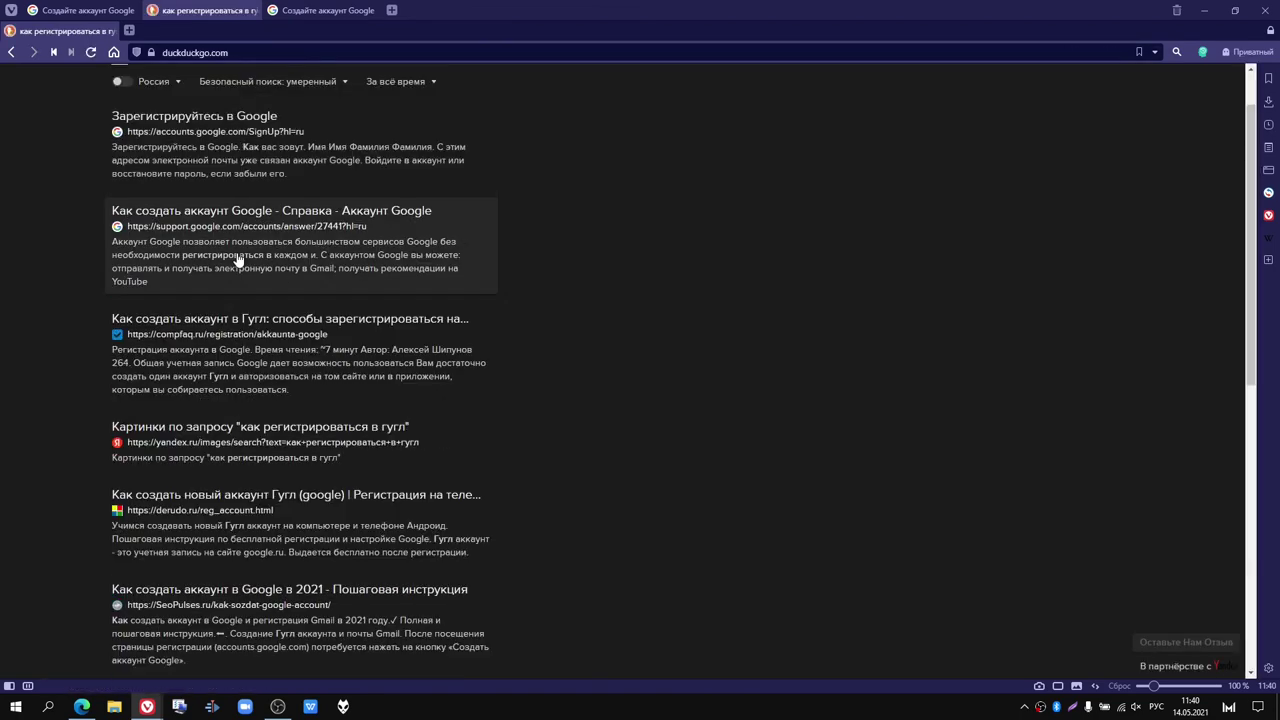
{"action": "left_click", "coordinate": [220, 320]}
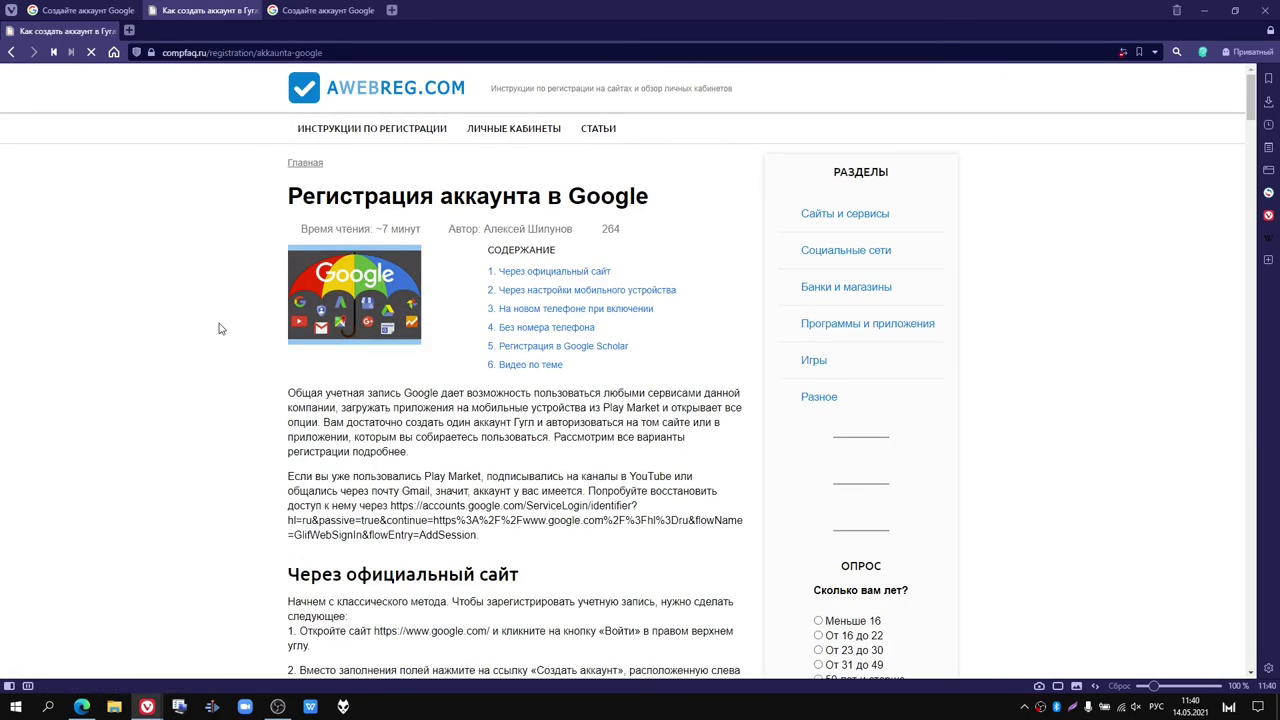
{"action": "scroll", "coordinate": [632, 357], "scroll_direction": "down", "scroll_amount": 5}
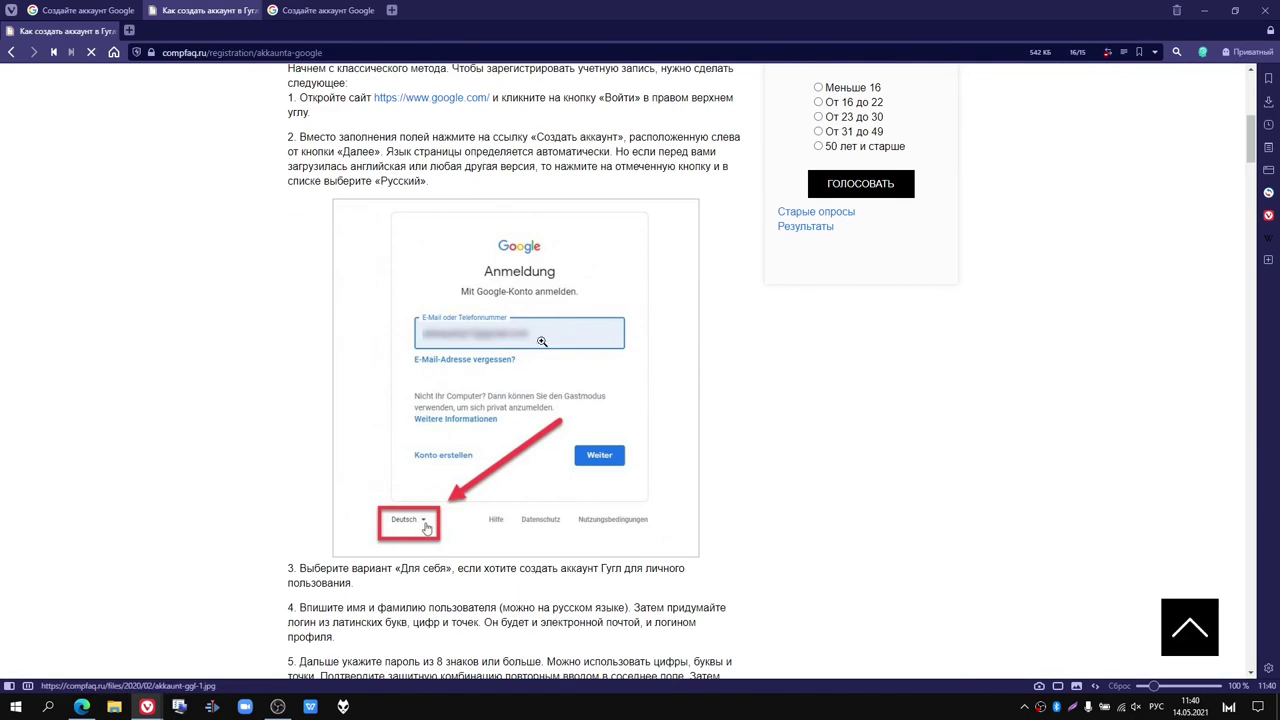
{"action": "scroll", "coordinate": [471, 246], "scroll_direction": "up", "scroll_amount": 2}
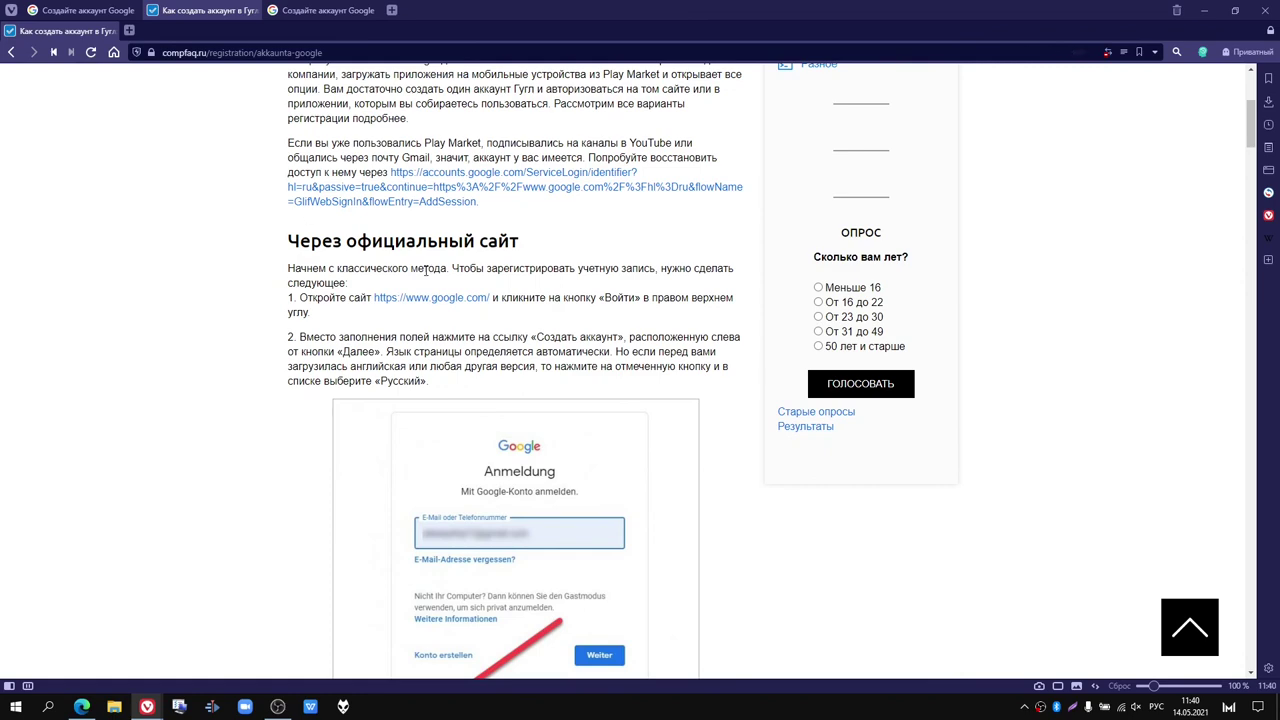
{"action": "scroll", "coordinate": [425, 270], "scroll_direction": "down", "scroll_amount": 2}
{"action": "scroll", "coordinate": [425, 270], "scroll_direction": "down", "scroll_amount": 4}
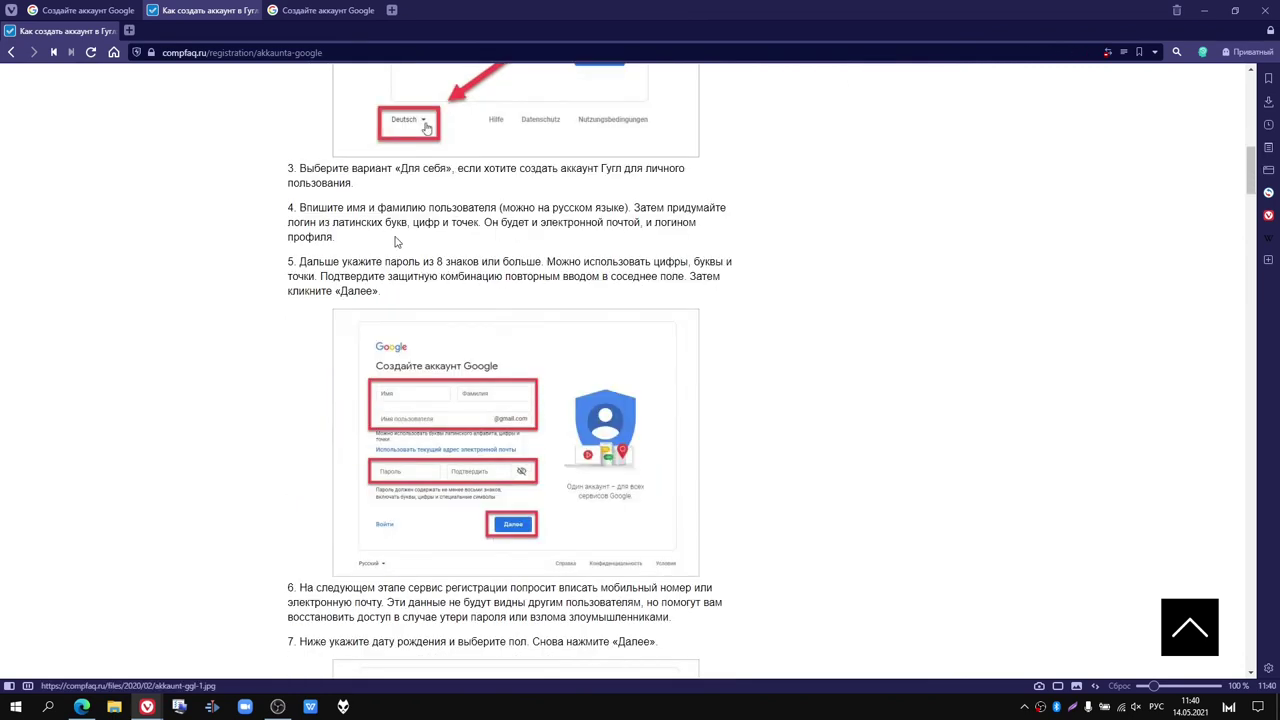
{"action": "scroll", "coordinate": [350, 203], "scroll_direction": "down", "scroll_amount": 1}
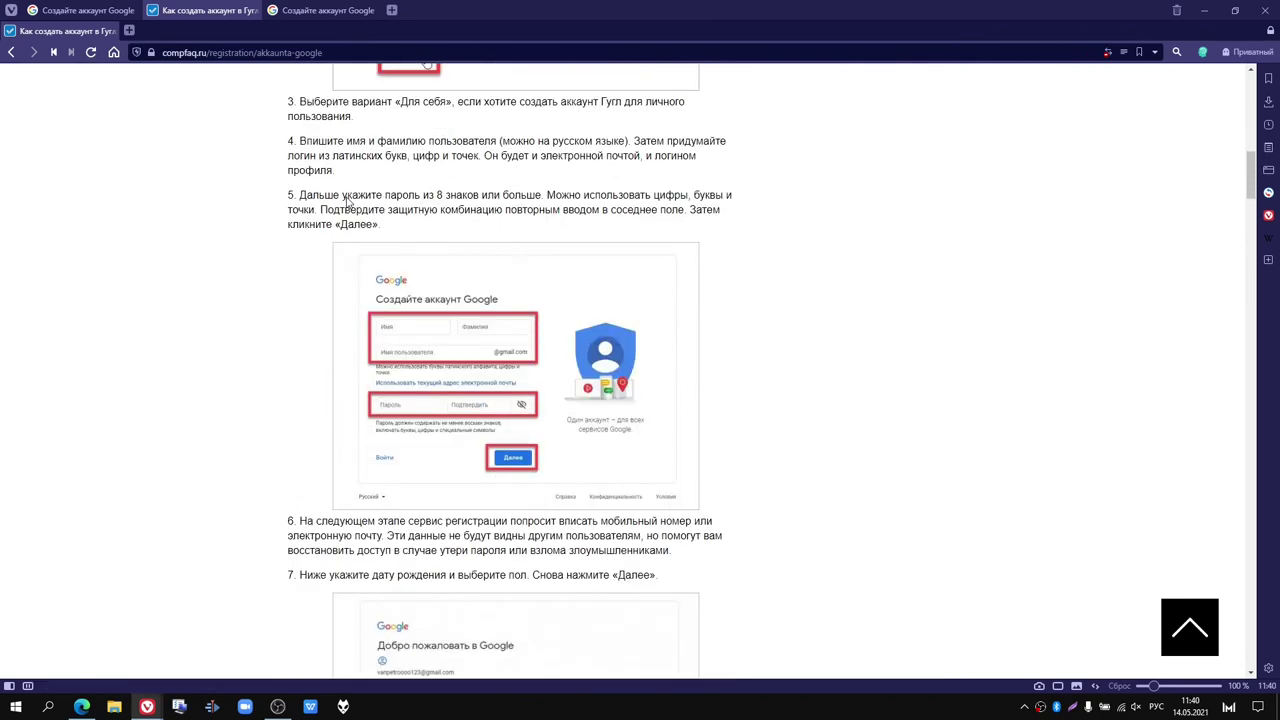
{"action": "scroll", "coordinate": [347, 197], "scroll_direction": "down", "scroll_amount": 3}
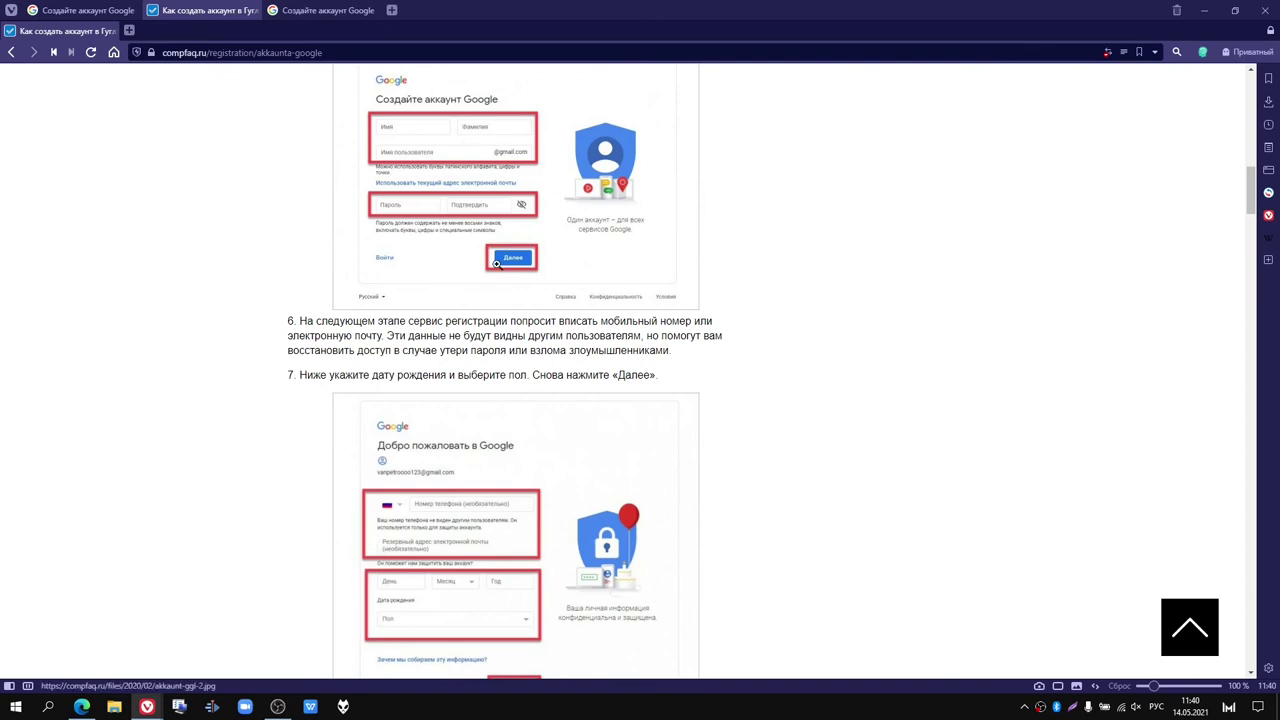
{"action": "scroll", "coordinate": [497, 265], "scroll_direction": "down", "scroll_amount": 1}
{"action": "scroll", "coordinate": [497, 265], "scroll_direction": "down", "scroll_amount": 1}
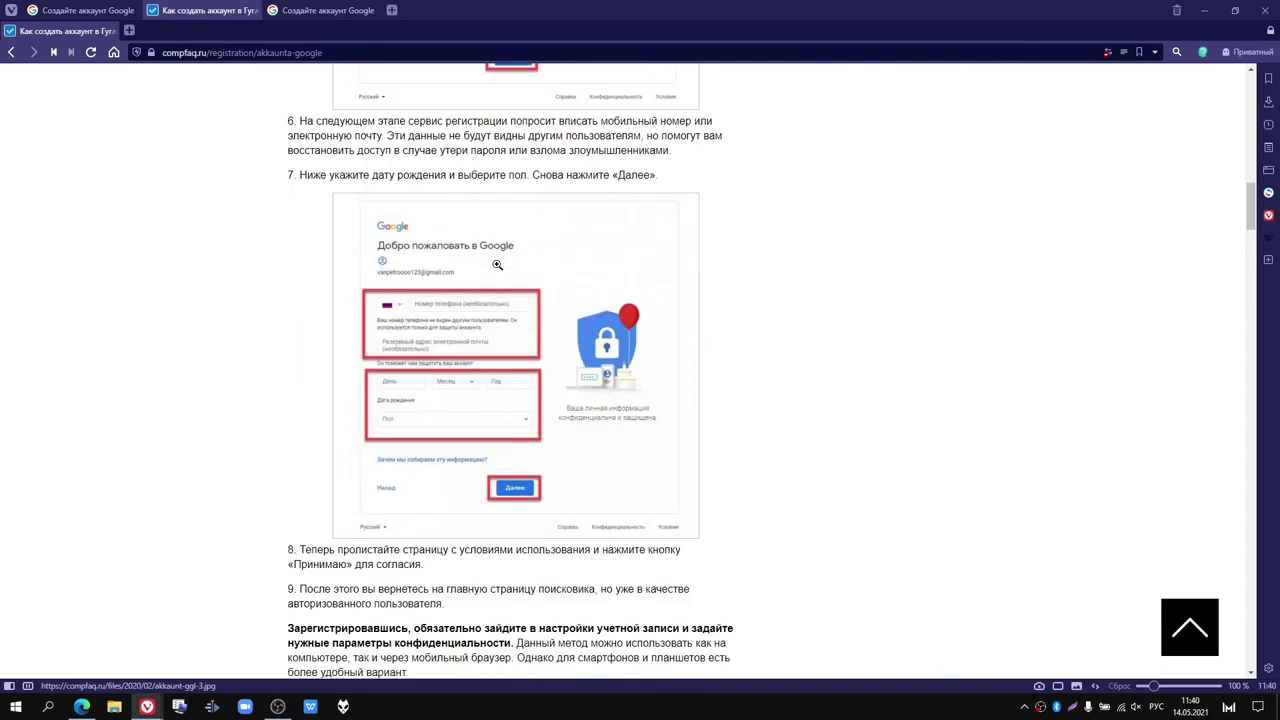
{"action": "scroll", "coordinate": [509, 323], "scroll_direction": "down", "scroll_amount": 1}
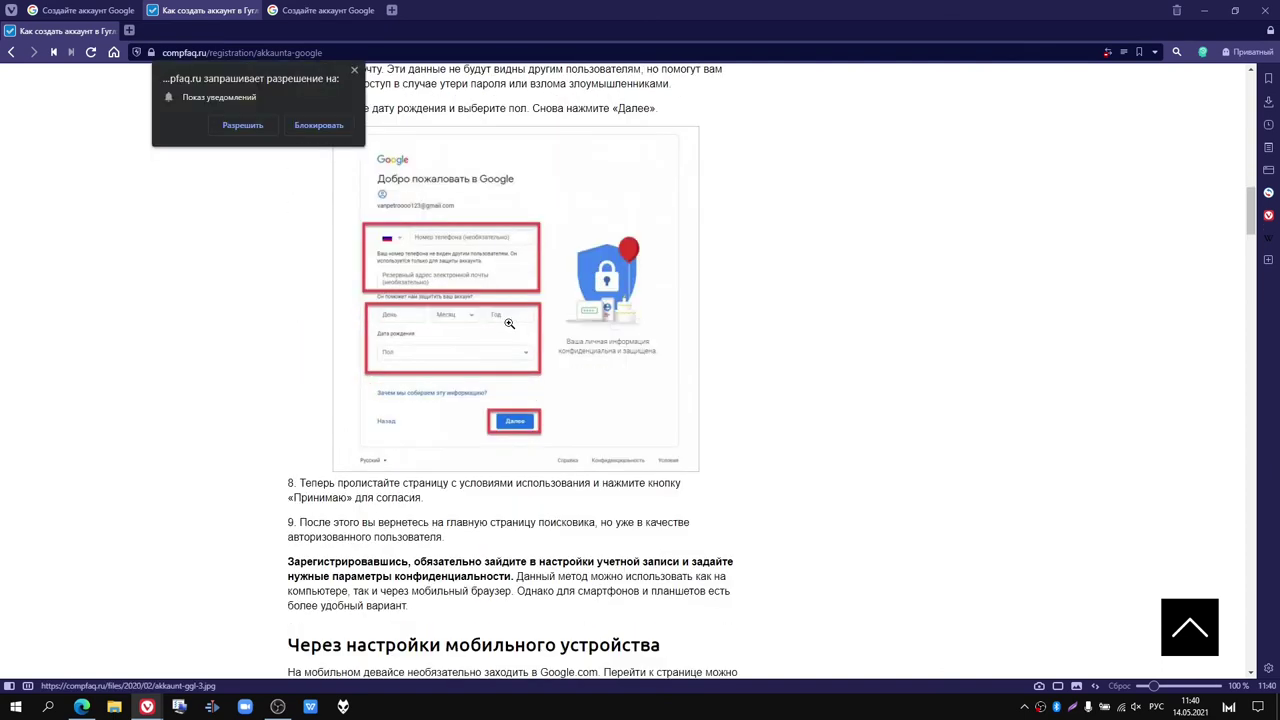
Step: Block compfaq.ru's notification request and scroll on through the guide
{"action": "left_click", "coordinate": [326, 130]}
{"action": "scroll", "coordinate": [564, 298], "scroll_direction": "down", "scroll_amount": 2}
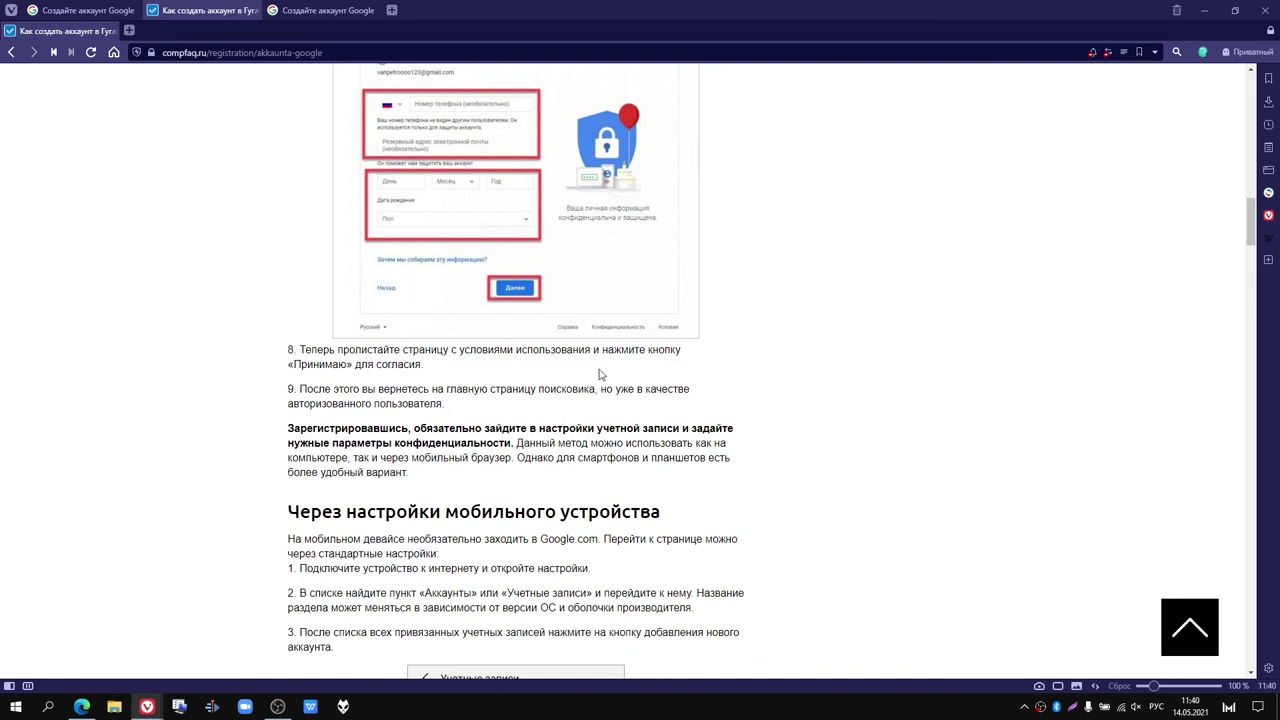
{"action": "scroll", "coordinate": [600, 374], "scroll_direction": "down", "scroll_amount": 1}
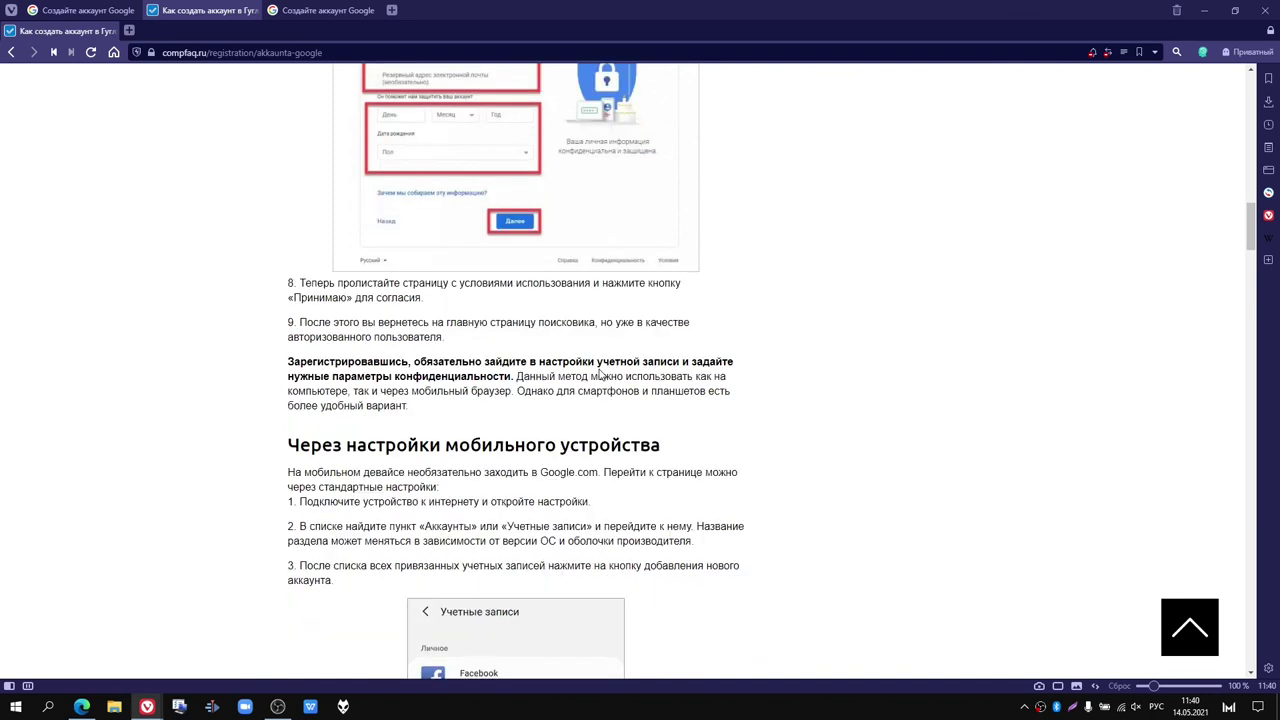
{"action": "scroll", "coordinate": [600, 372], "scroll_direction": "down", "scroll_amount": 1}
{"action": "scroll", "coordinate": [600, 370], "scroll_direction": "down", "scroll_amount": 2}
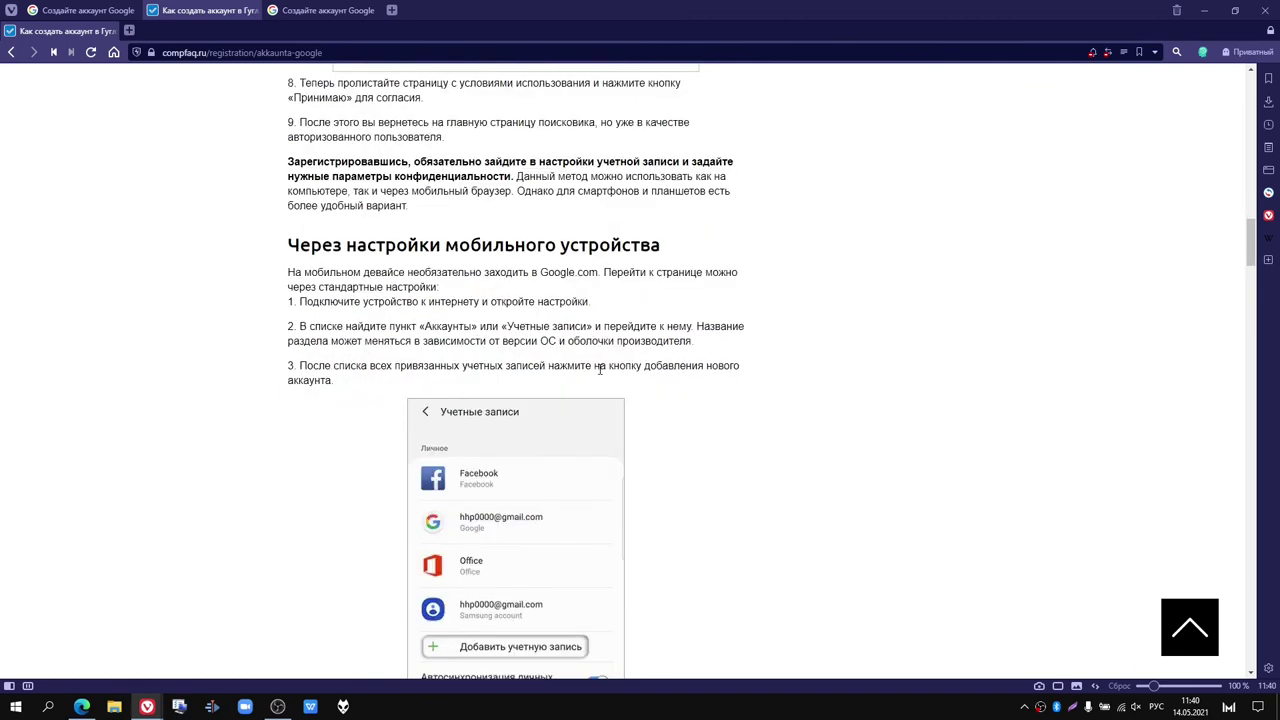
{"action": "scroll", "coordinate": [600, 370], "scroll_direction": "down", "scroll_amount": 3}
{"action": "scroll", "coordinate": [600, 372], "scroll_direction": "up", "scroll_amount": 2}
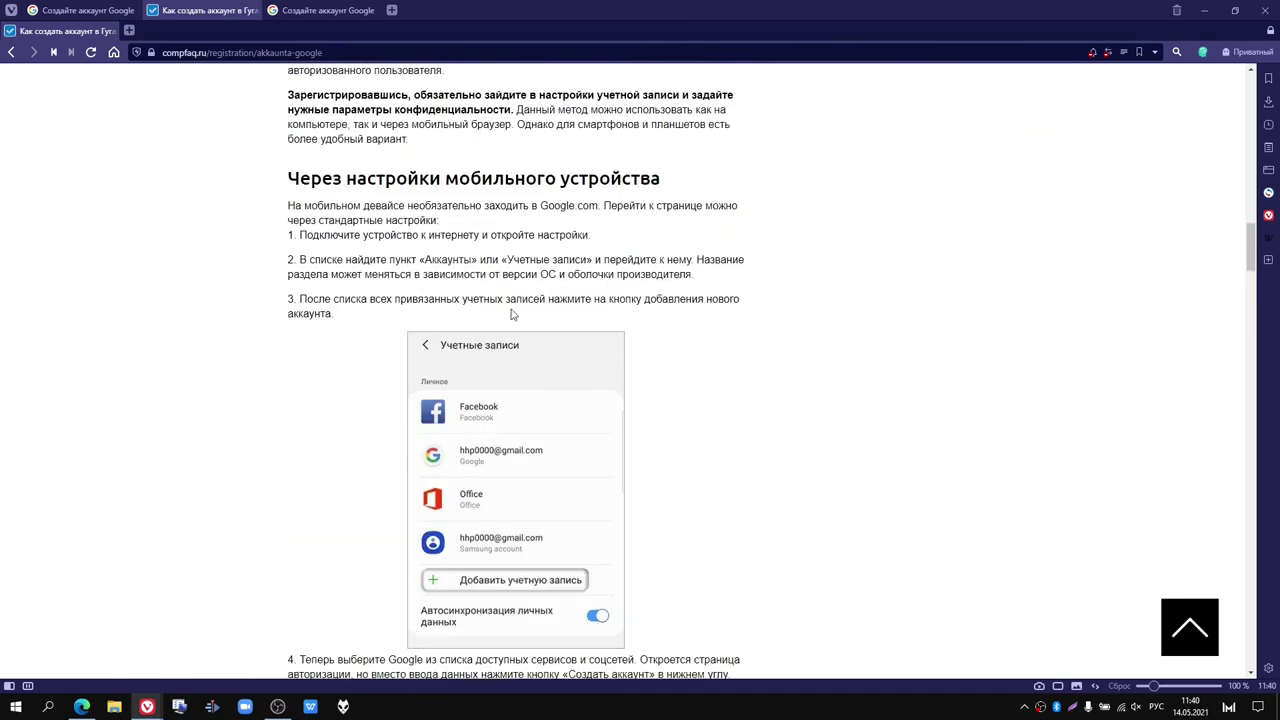
{"action": "left_click_drag", "start_coordinate": [293, 186], "coordinate": [701, 185]}
{"action": "left_click", "coordinate": [651, 255]}
Step: Read past the «Без номера телефона» and Google Scholar sections down to «Видео по теме»
{"action": "scroll", "coordinate": [648, 256], "scroll_direction": "down", "scroll_amount": 3}
{"action": "scroll", "coordinate": [648, 256], "scroll_direction": "down", "scroll_amount": 7}
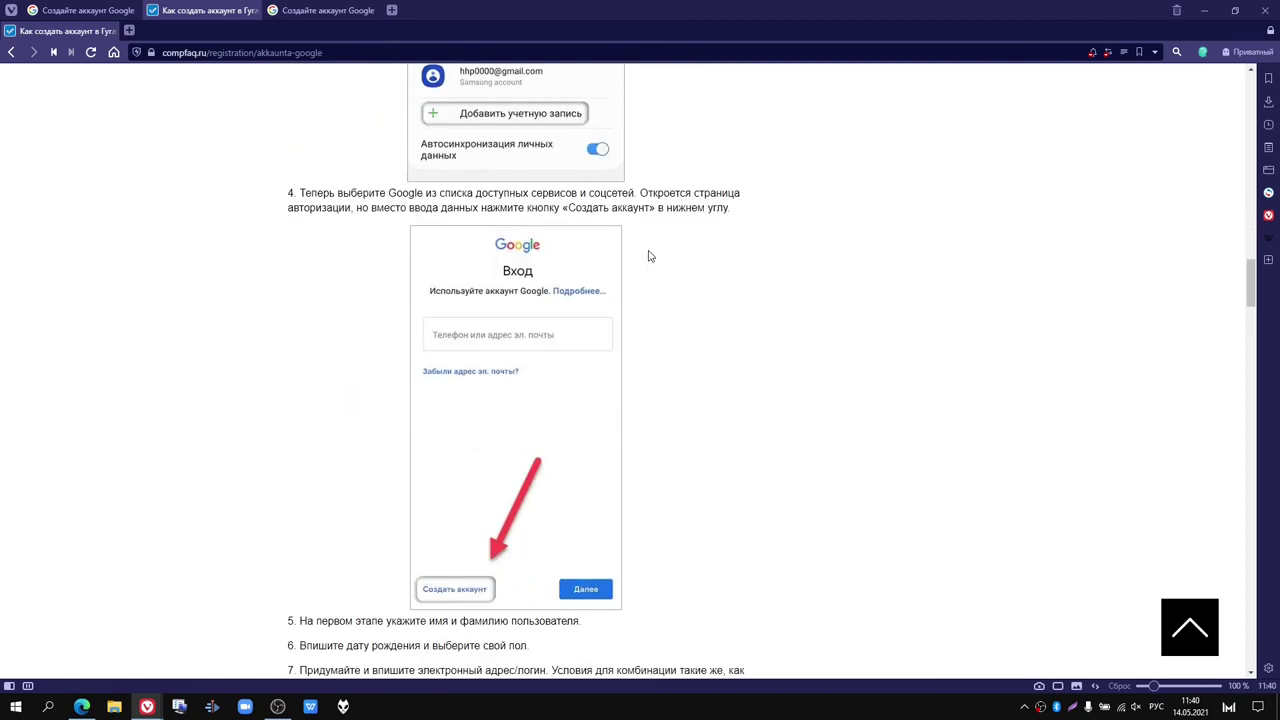
{"action": "scroll", "coordinate": [648, 256], "scroll_direction": "down", "scroll_amount": 6}
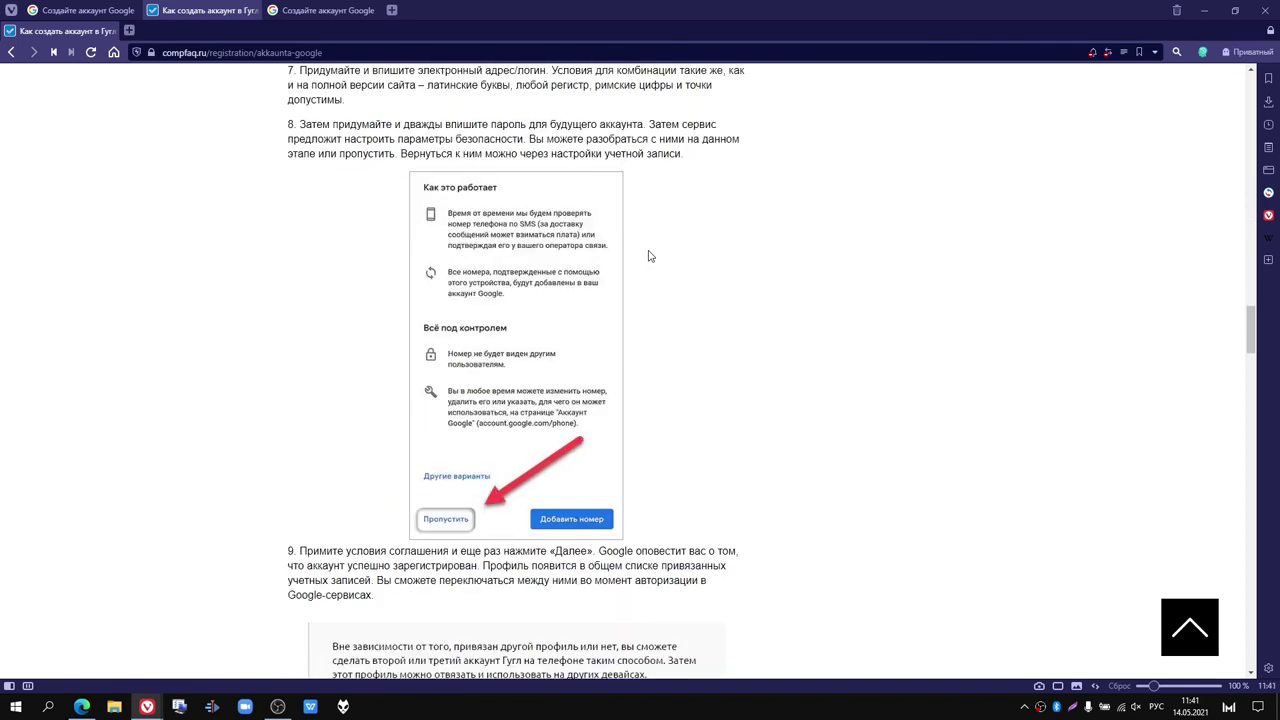
{"action": "scroll", "coordinate": [545, 322], "scroll_direction": "down", "scroll_amount": 1}
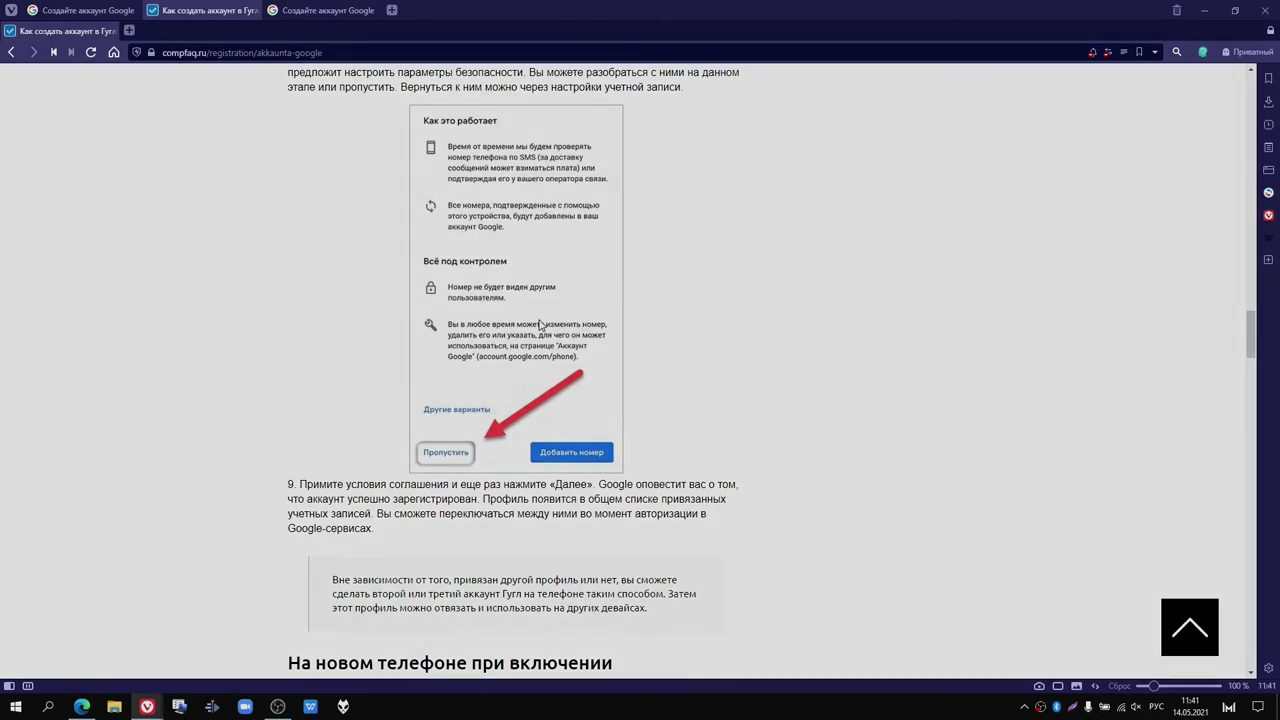
{"action": "scroll", "coordinate": [540, 325], "scroll_direction": "down", "scroll_amount": 8}
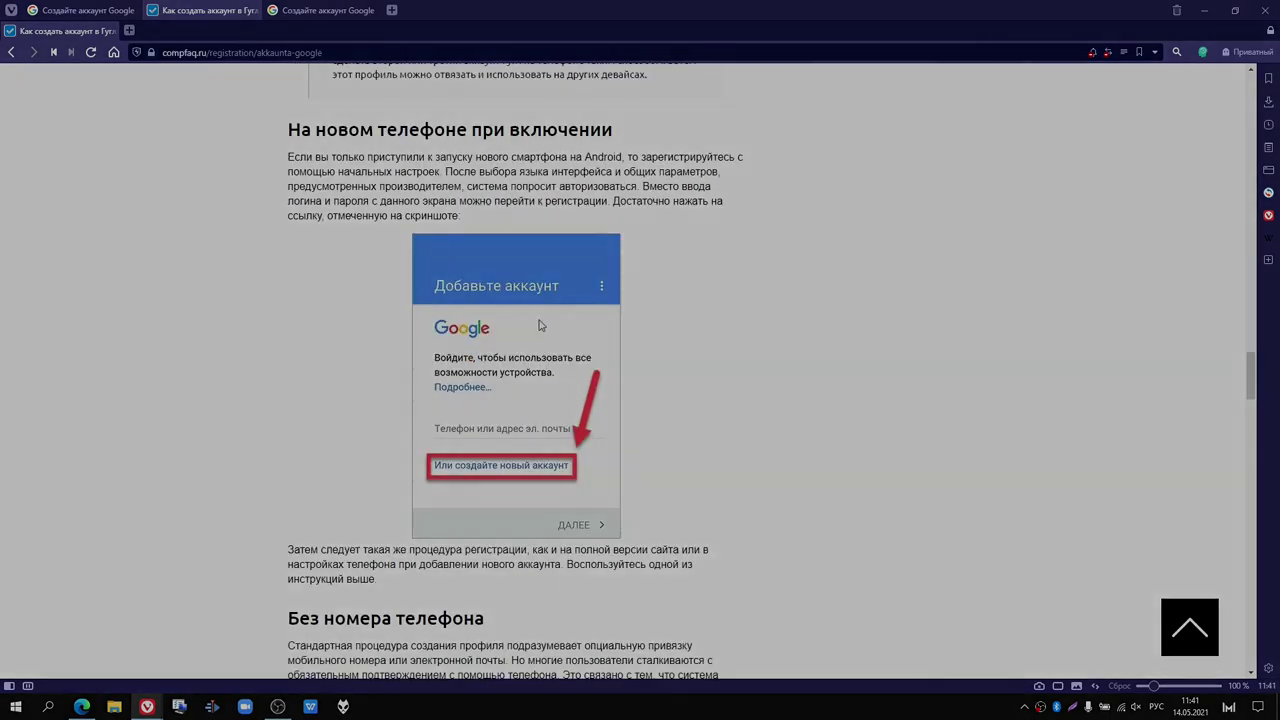
{"action": "scroll", "coordinate": [540, 325], "scroll_direction": "down", "scroll_amount": 5}
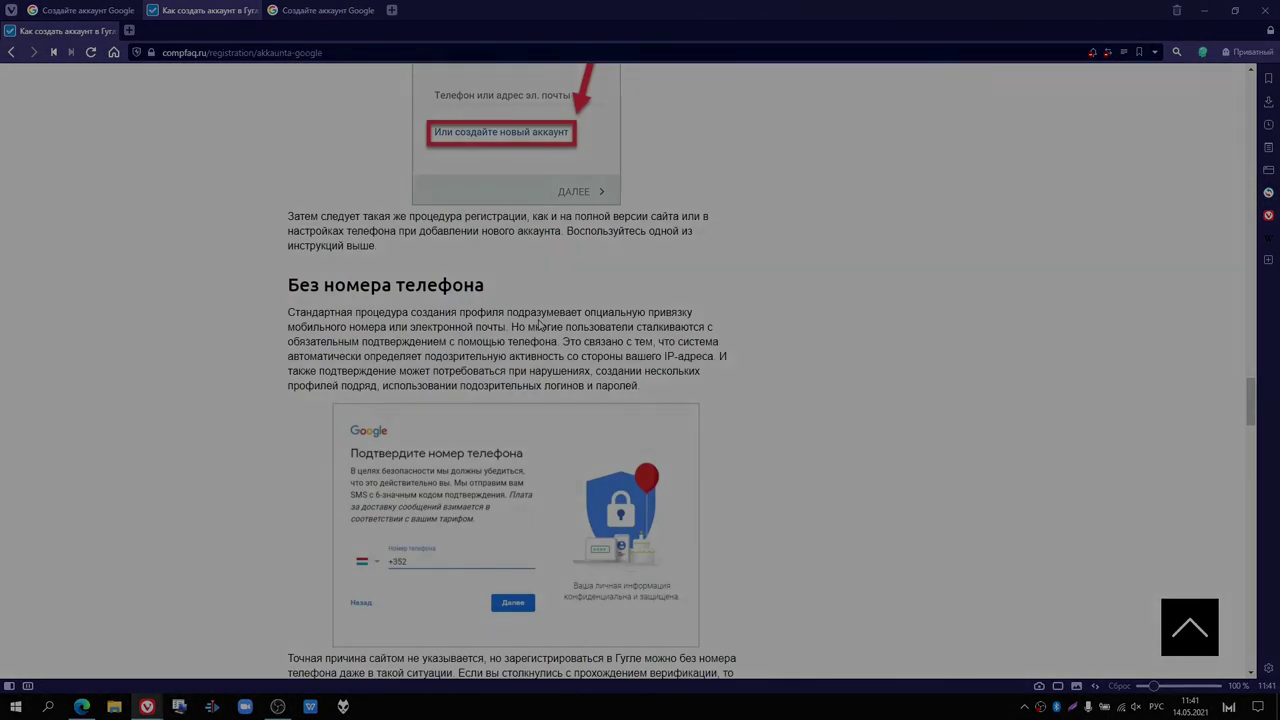
{"action": "scroll", "coordinate": [540, 325], "scroll_direction": "down", "scroll_amount": 9}
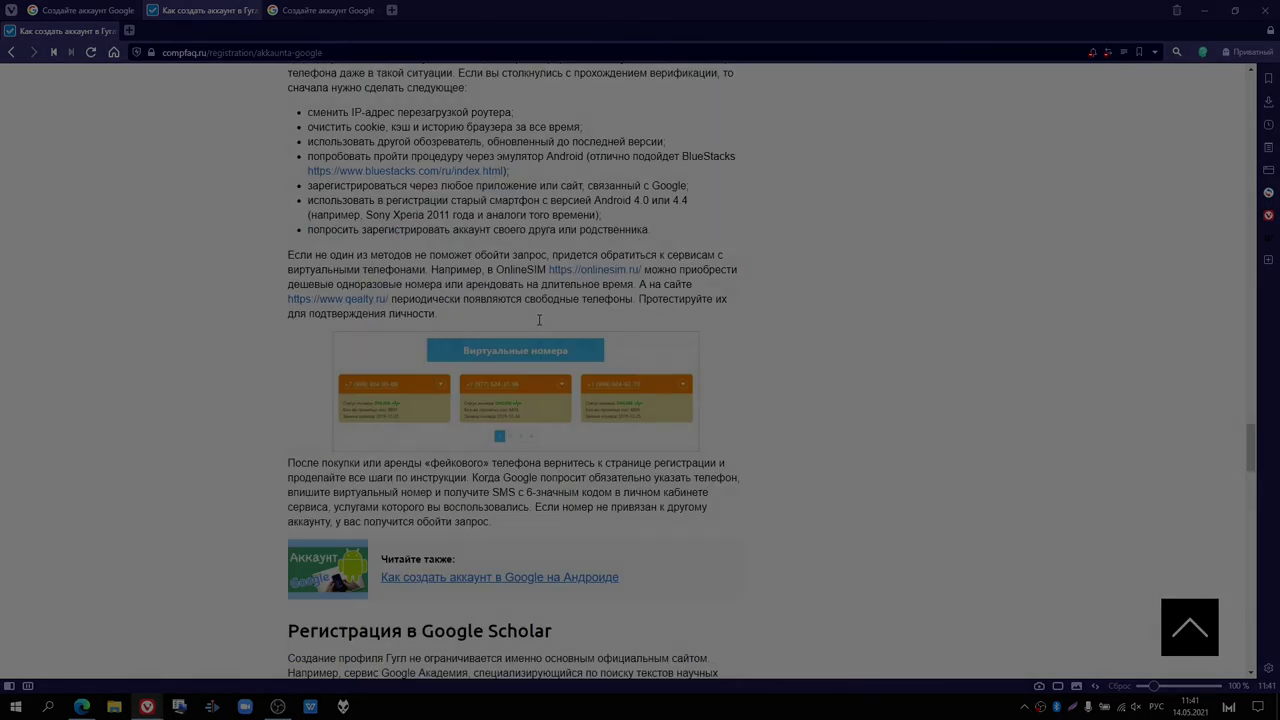
{"action": "scroll", "coordinate": [538, 320], "scroll_direction": "down", "scroll_amount": 7}
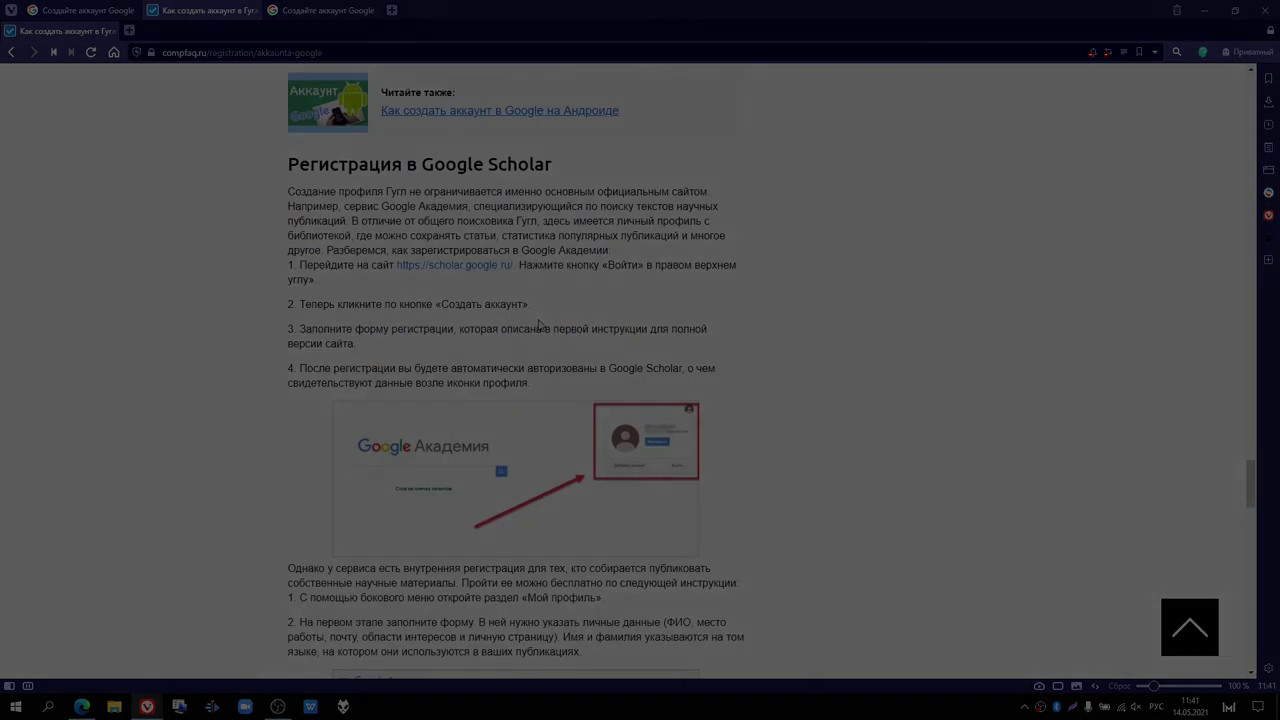
{"action": "scroll", "coordinate": [538, 325], "scroll_direction": "down", "scroll_amount": 12}
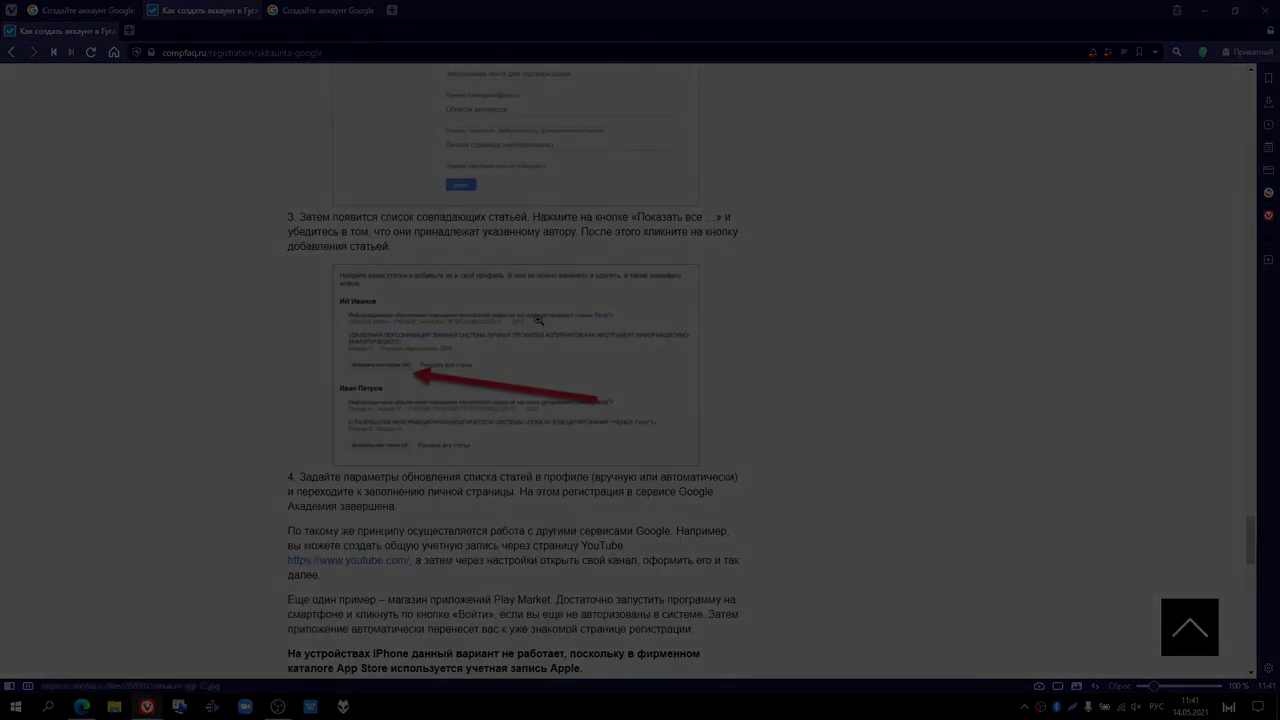
{"action": "scroll", "coordinate": [538, 320], "scroll_direction": "down", "scroll_amount": 11}
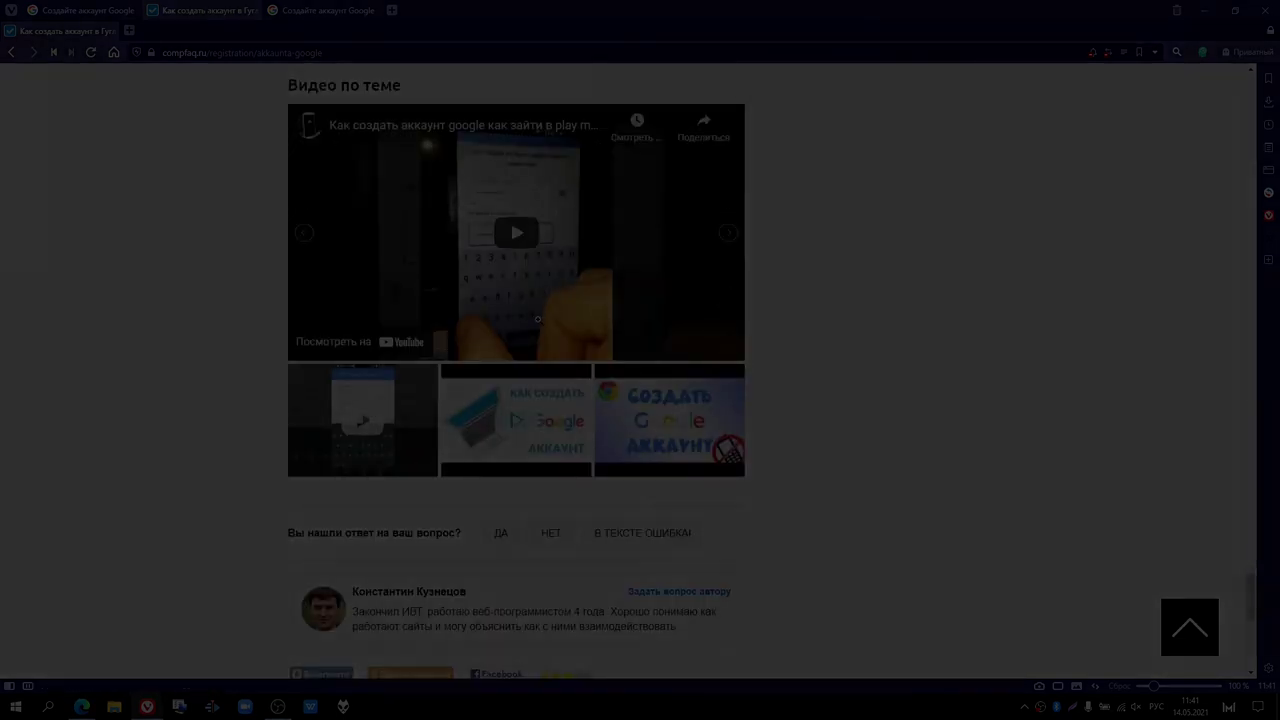
{"action": "scroll", "coordinate": [586, 282], "scroll_direction": "down", "scroll_amount": 1}
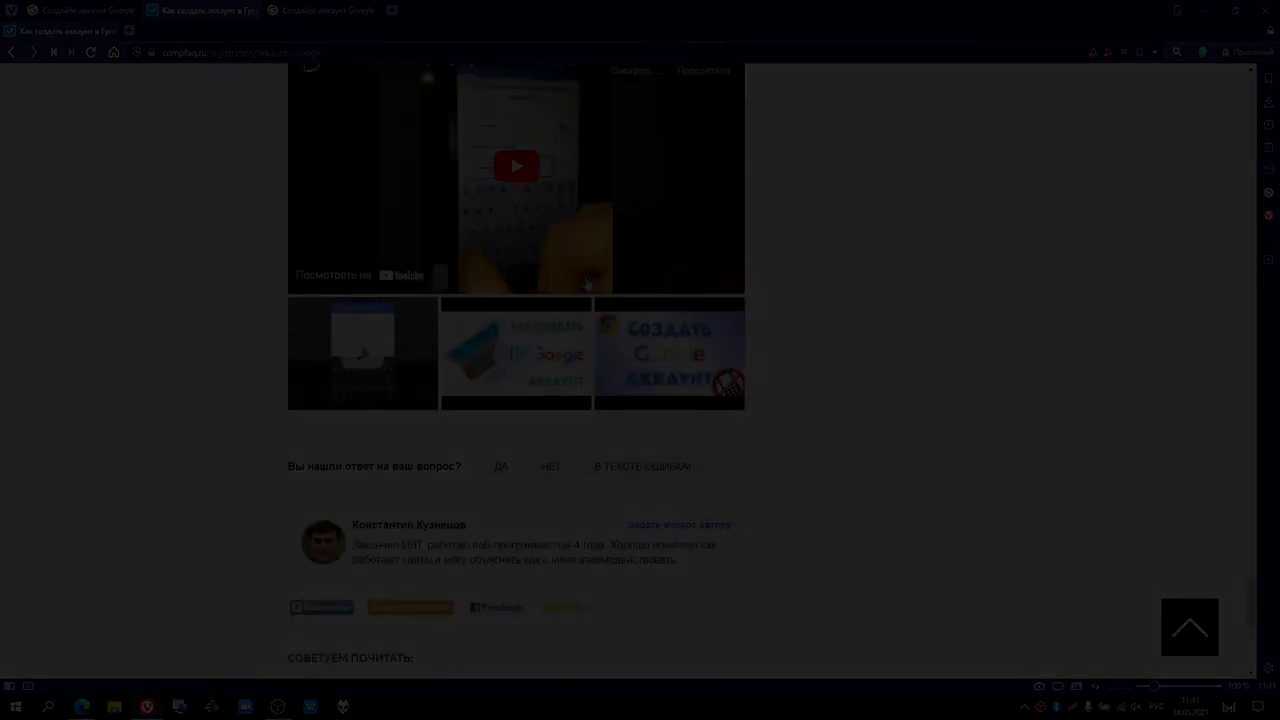
{"action": "scroll", "coordinate": [586, 282], "scroll_direction": "down", "scroll_amount": 5}
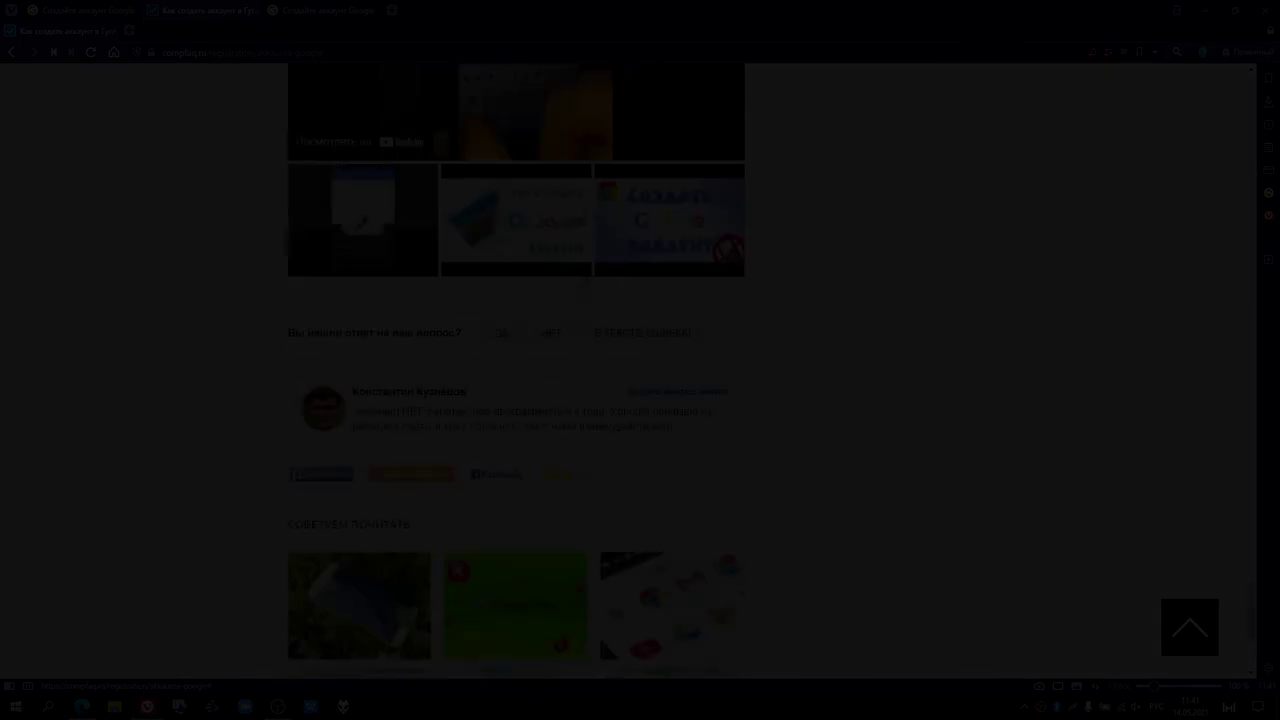
{"action": "scroll", "coordinate": [586, 282], "scroll_direction": "up", "scroll_amount": 4}
{"action": "scroll", "coordinate": [516, 360], "scroll_direction": "up", "scroll_amount": 1}
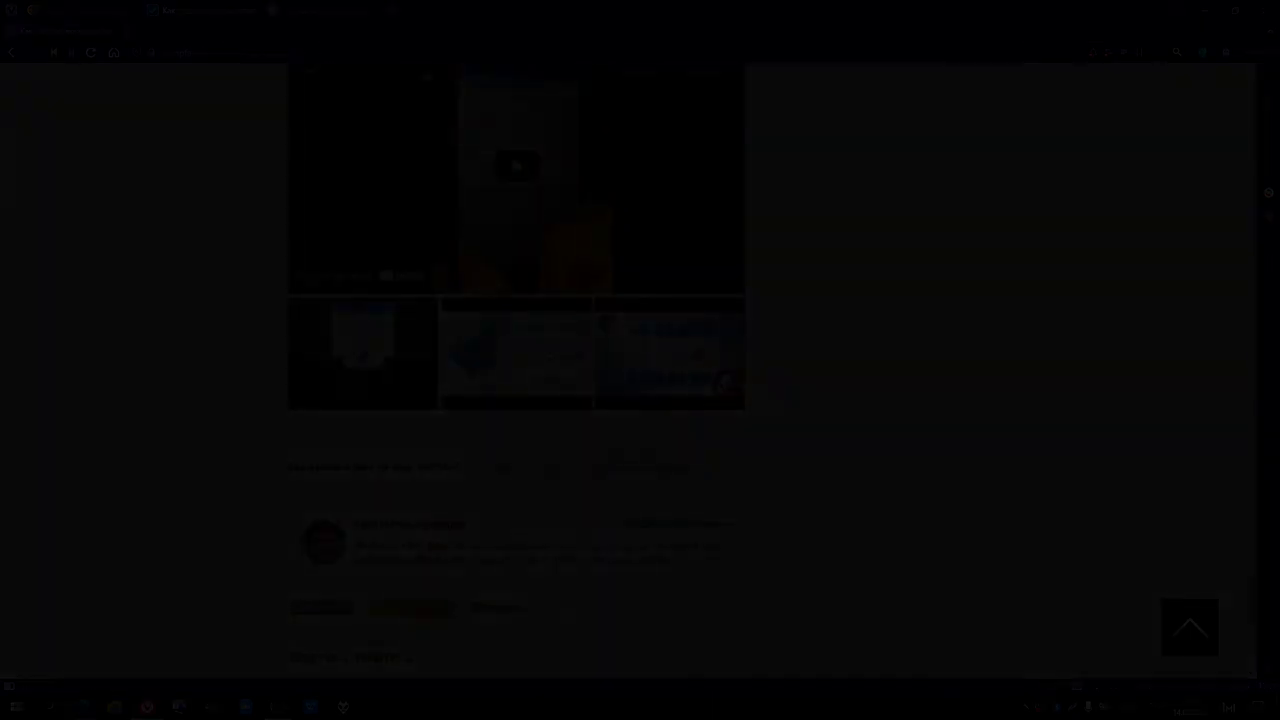